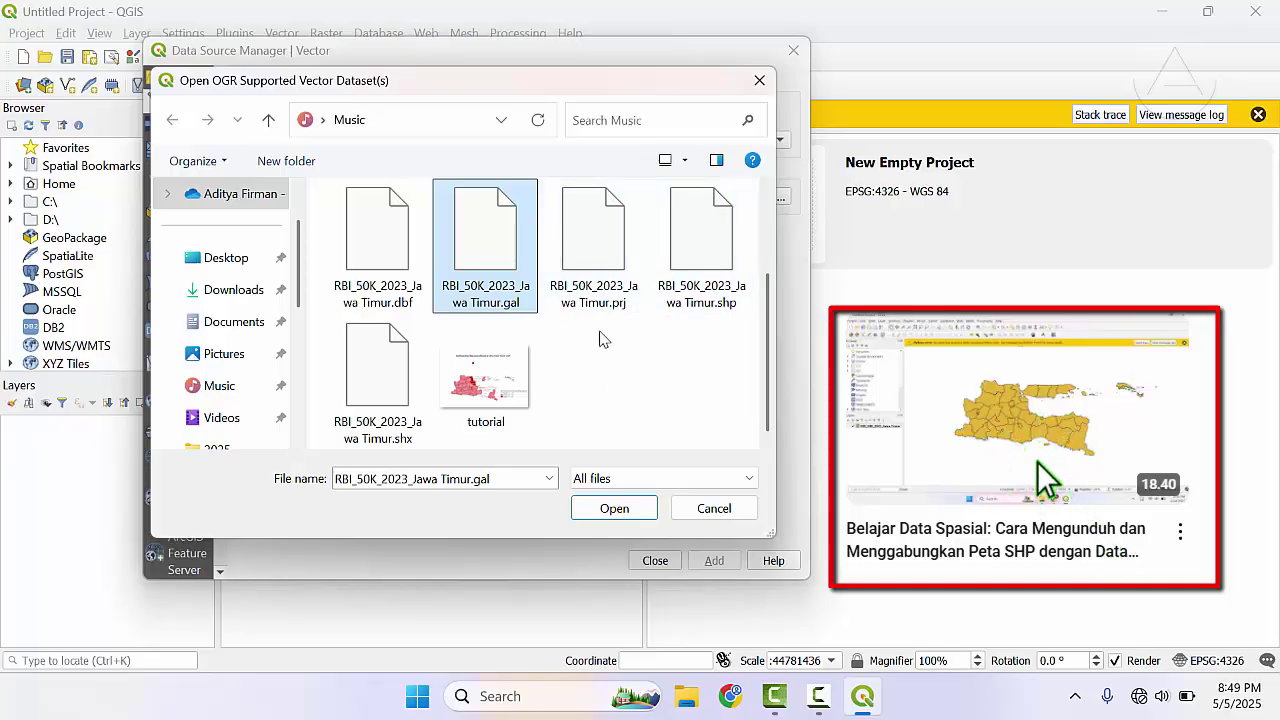
- Add the shapefile RBI_50K_2023_Jawa Timur.shp to the project as a vector layer and close the data source dialog
{"action": "scroll", "coordinate": [455, 318], "scroll_direction": "up", "scroll_amount": 1}
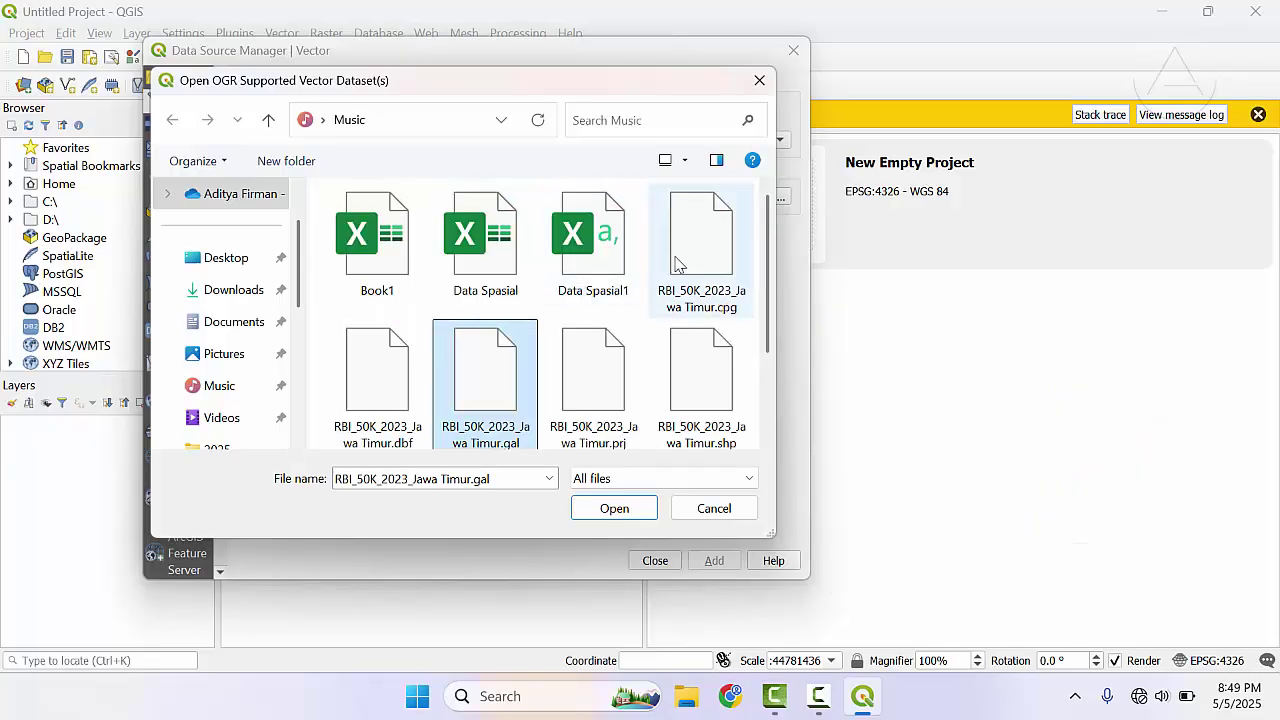
{"action": "left_click", "coordinate": [686, 384]}
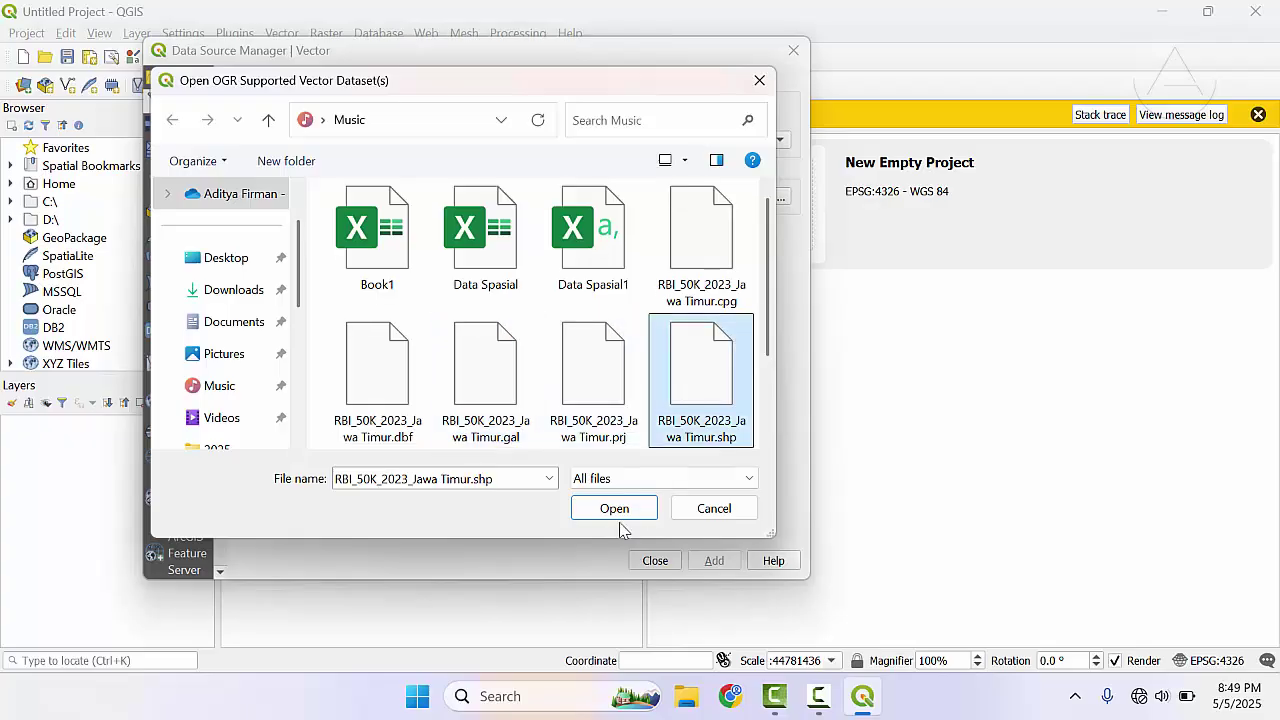
{"action": "left_click", "coordinate": [618, 512]}
{"action": "left_click", "coordinate": [714, 560]}
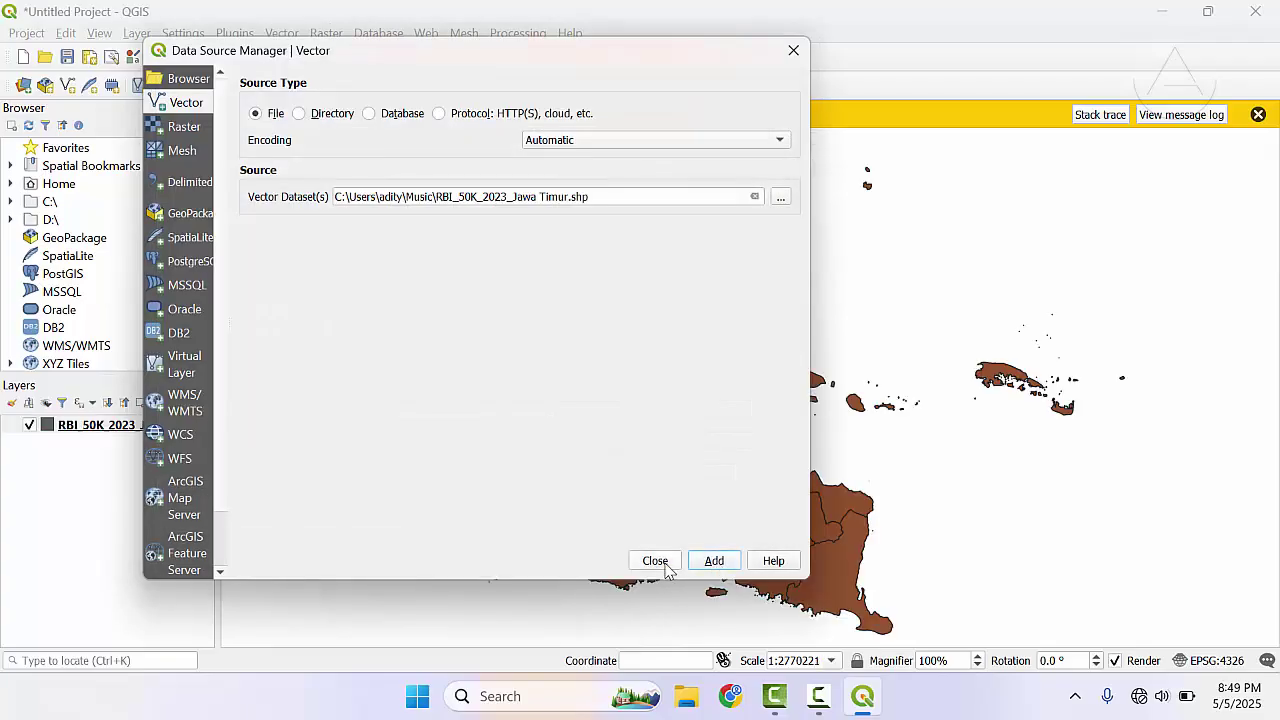
{"action": "left_click", "coordinate": [656, 561]}
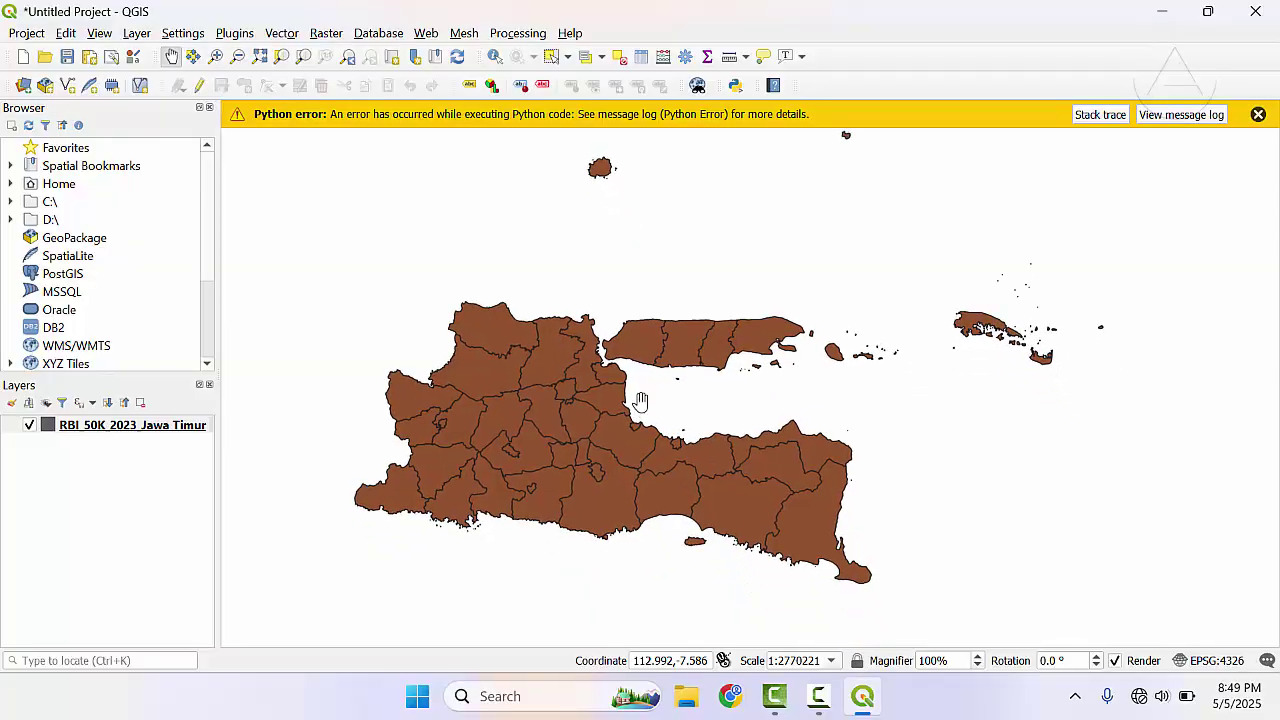
- Examine the indicator fields in the attribute table of the RBI_50K_2023_Jawa Timur layer, and close the table
{"action": "right_click", "coordinate": [188, 428]}
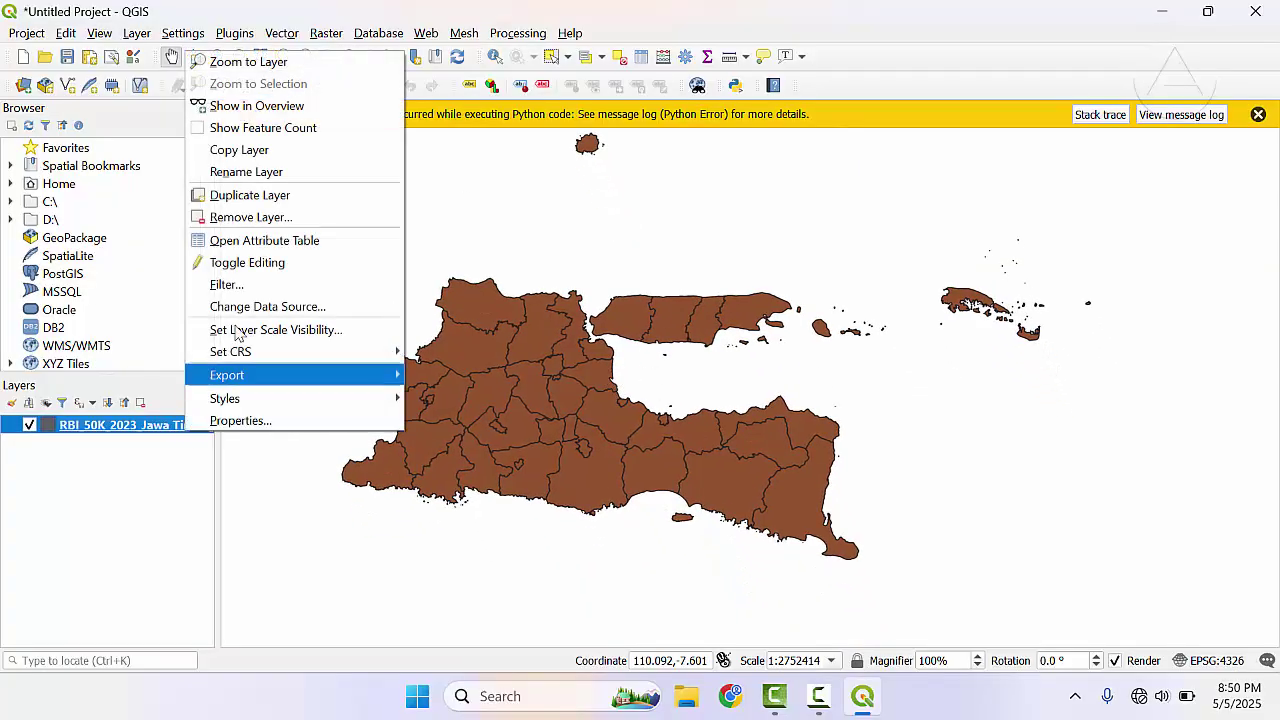
{"action": "left_click", "coordinate": [280, 240]}
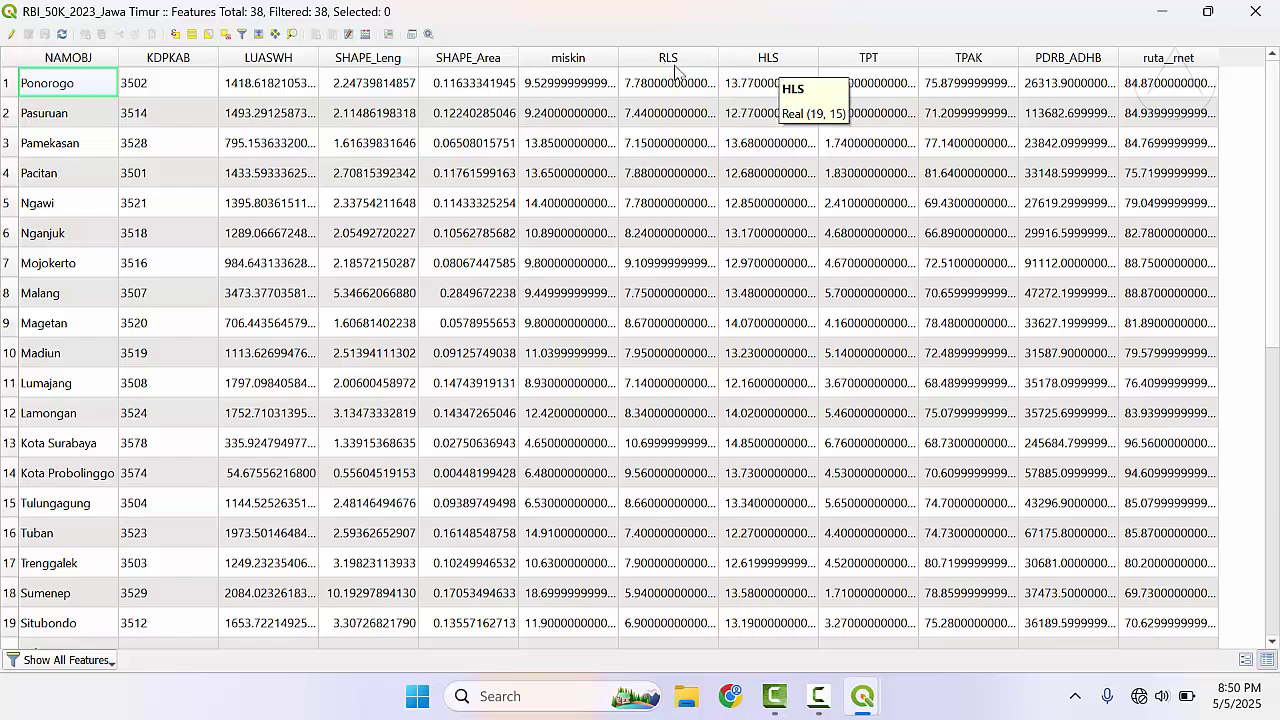
{"action": "left_click", "coordinate": [1254, 12]}
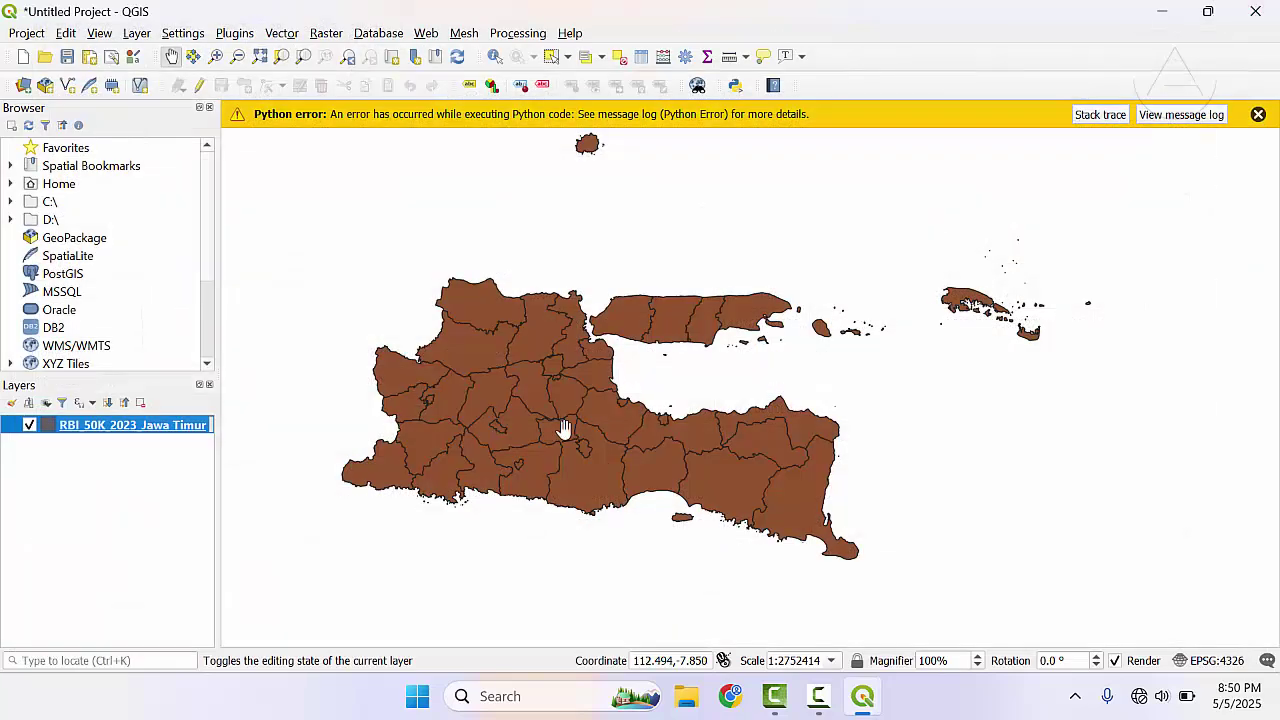
- Set the RBI_50K_2023_Jawa Timur layer's symbology to Graduated, using RLS as the value field
{"action": "right_click", "coordinate": [162, 428]}
{"action": "left_click", "coordinate": [212, 413]}
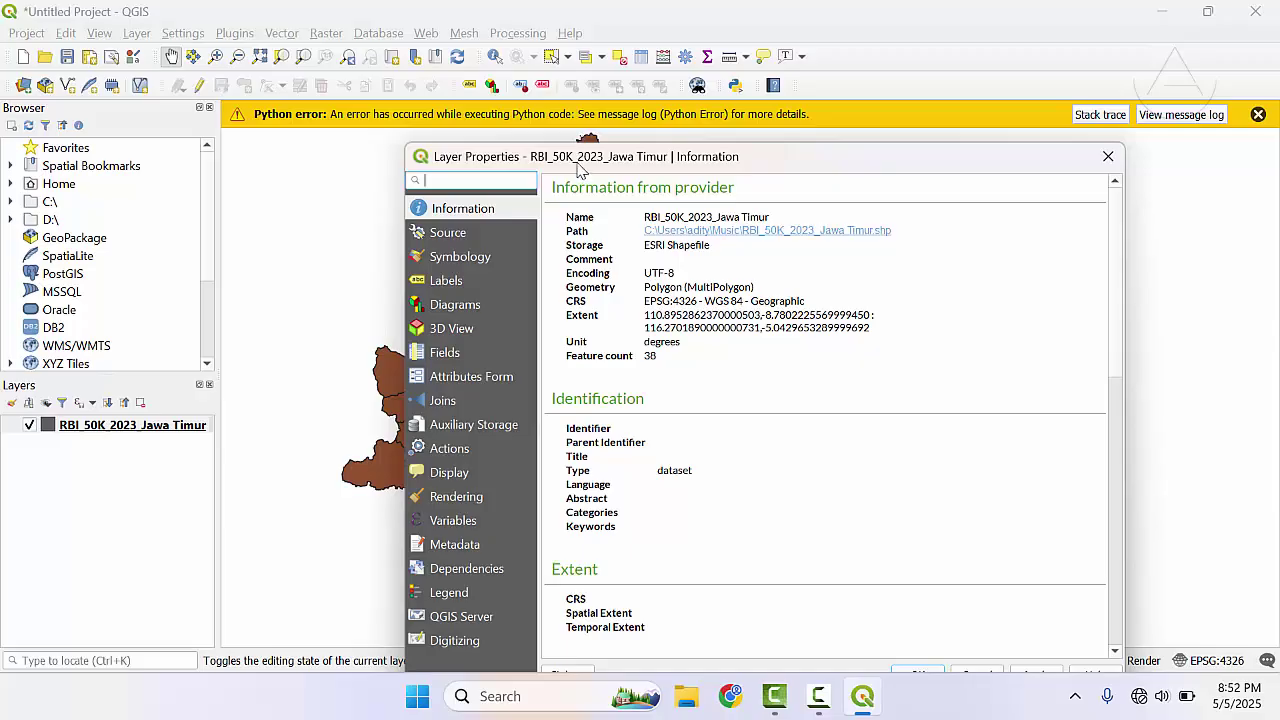
{"action": "left_click_drag", "start_coordinate": [578, 168], "coordinate": [434, 123]}
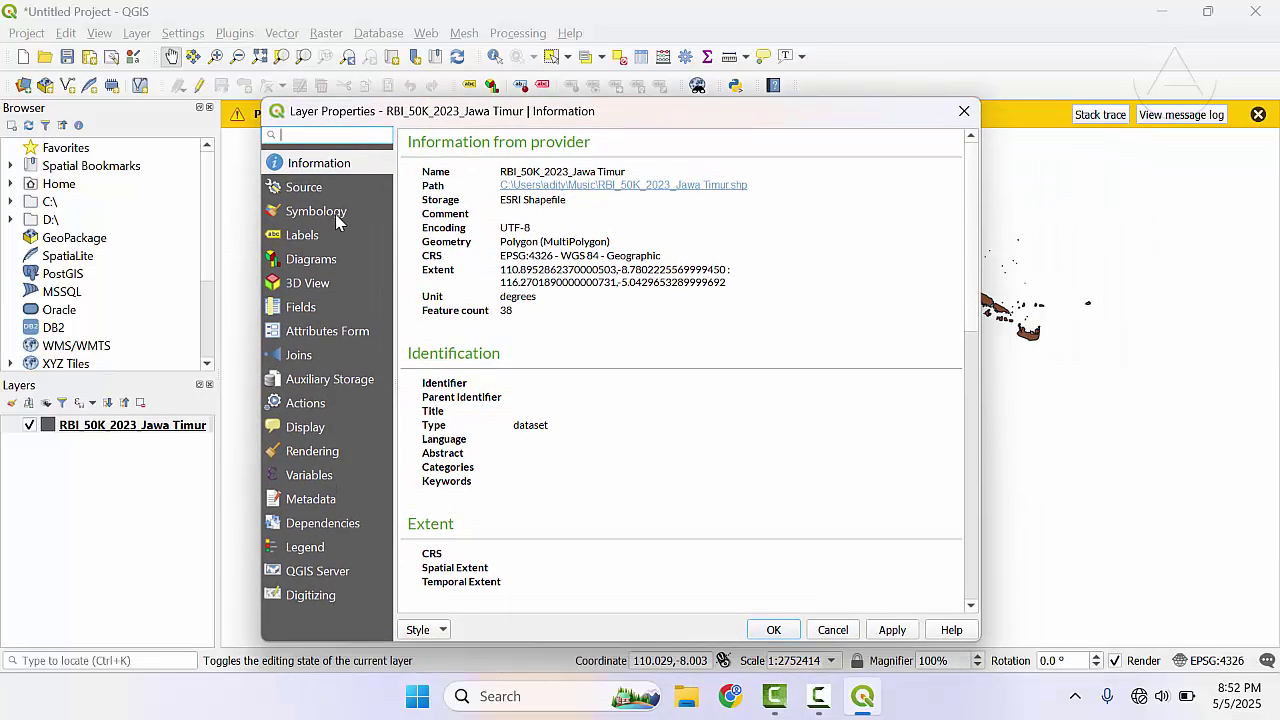
{"action": "left_click", "coordinate": [337, 219]}
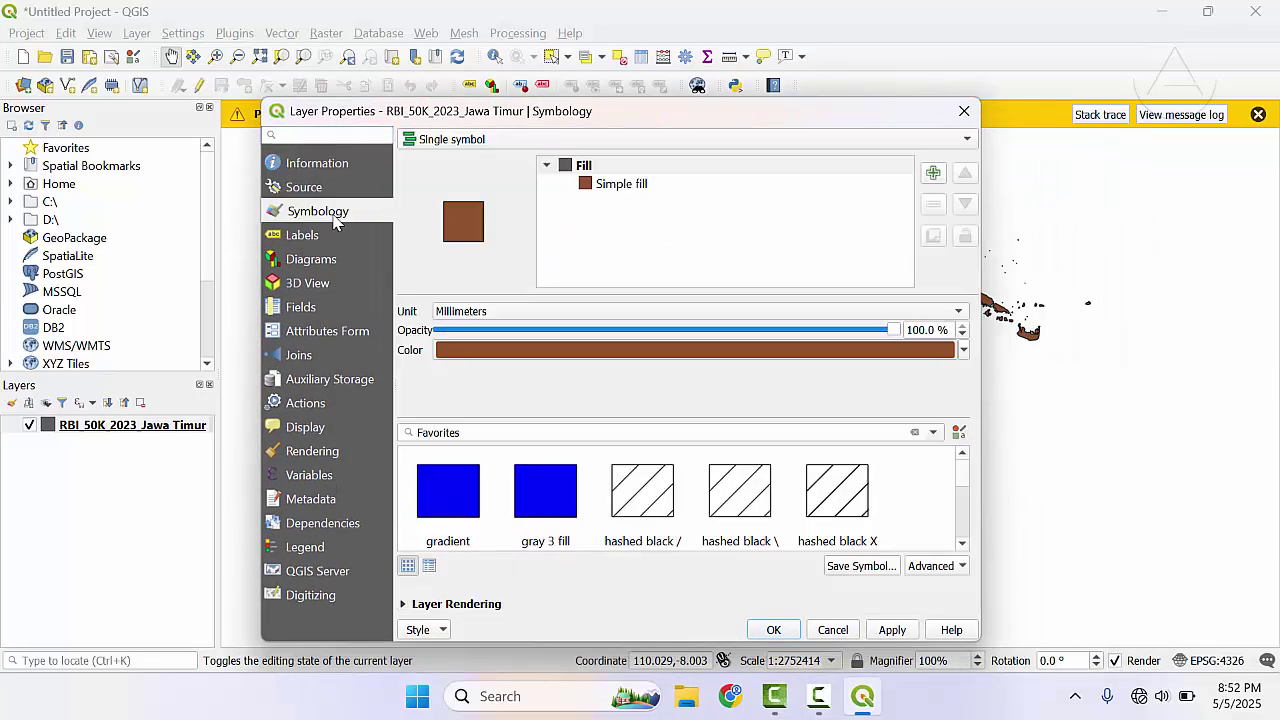
{"action": "left_click", "coordinate": [485, 141]}
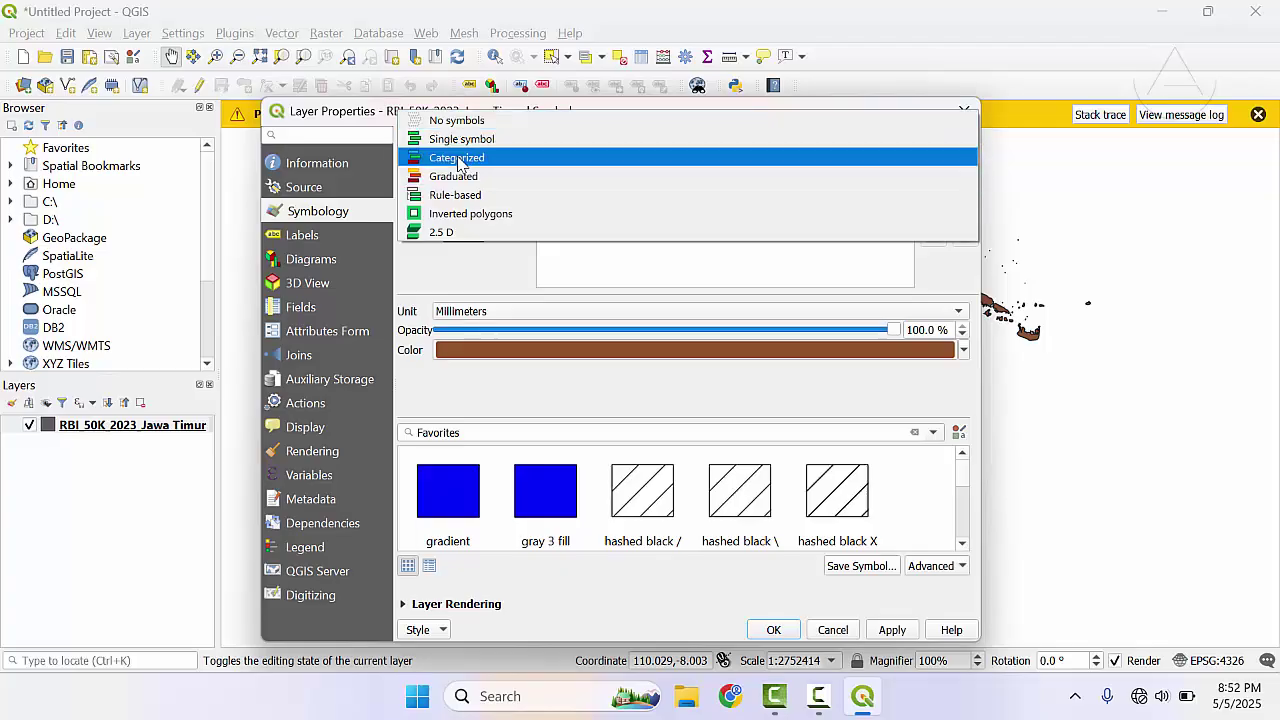
{"action": "left_click", "coordinate": [460, 176]}
{"action": "left_click", "coordinate": [538, 167]}
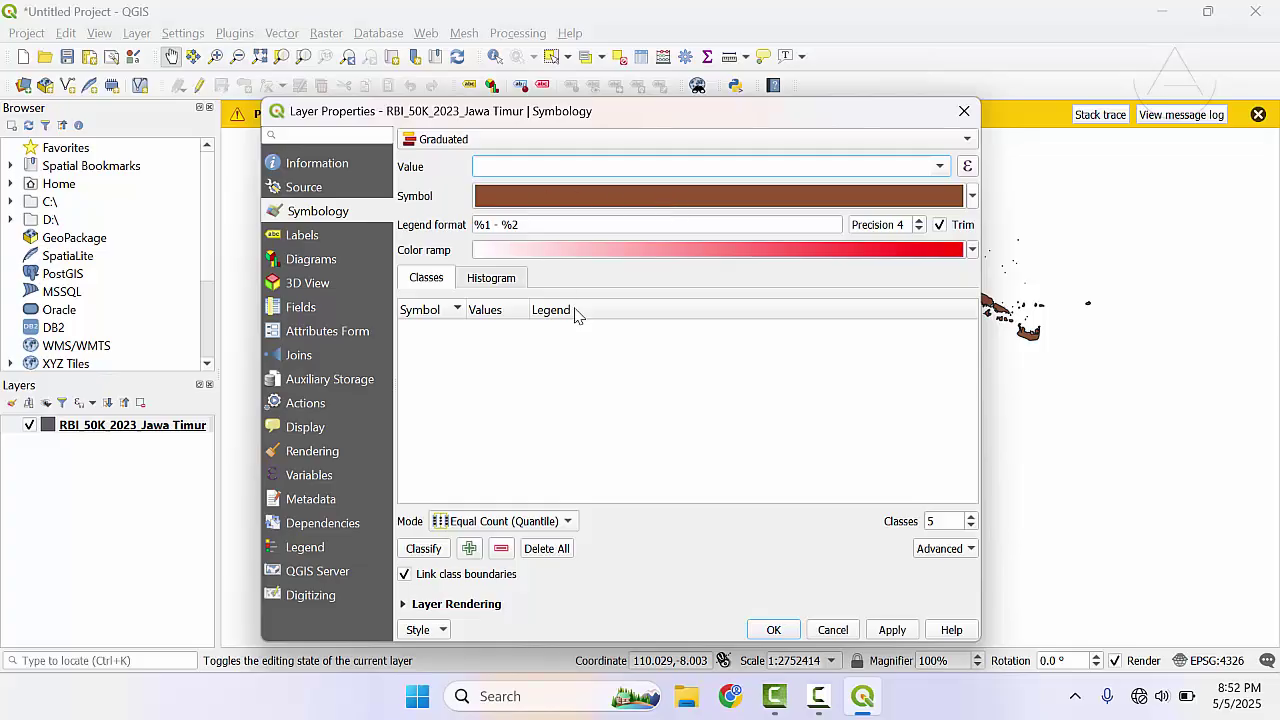
{"action": "left_click", "coordinate": [939, 167]}
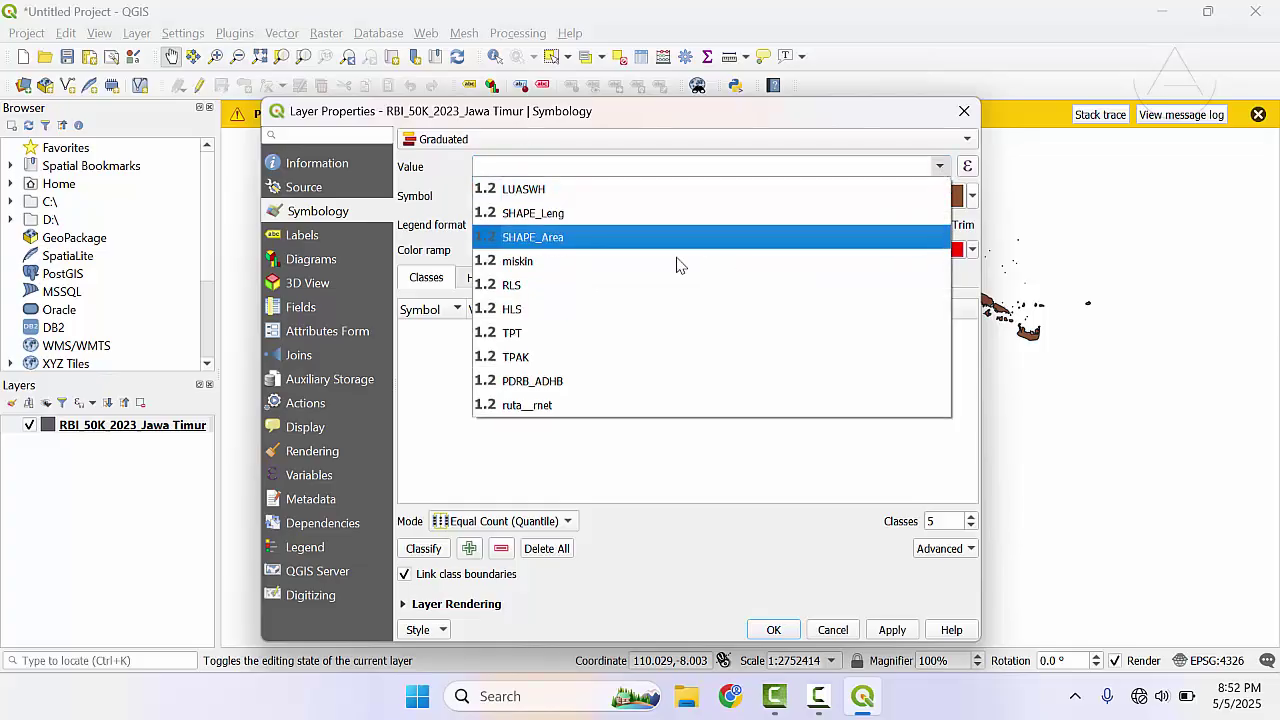
{"action": "left_click", "coordinate": [508, 287]}
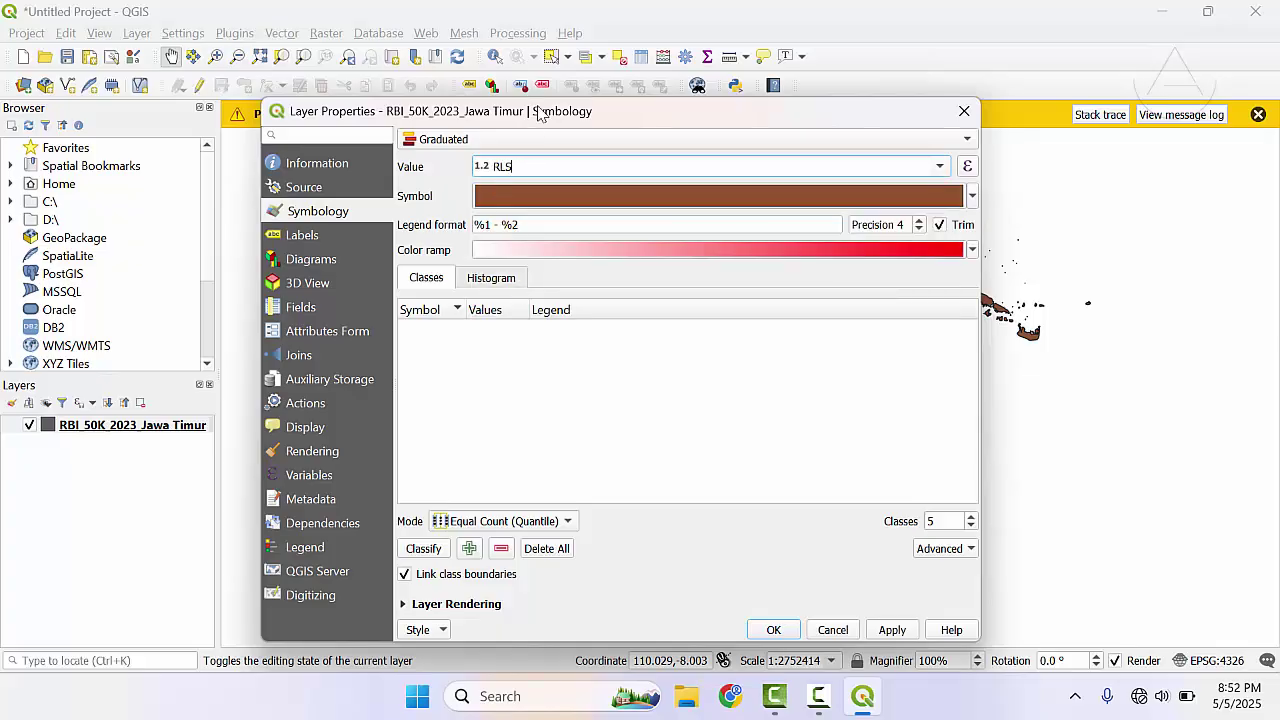
{"action": "left_click_drag", "start_coordinate": [538, 113], "coordinate": [568, 51]}
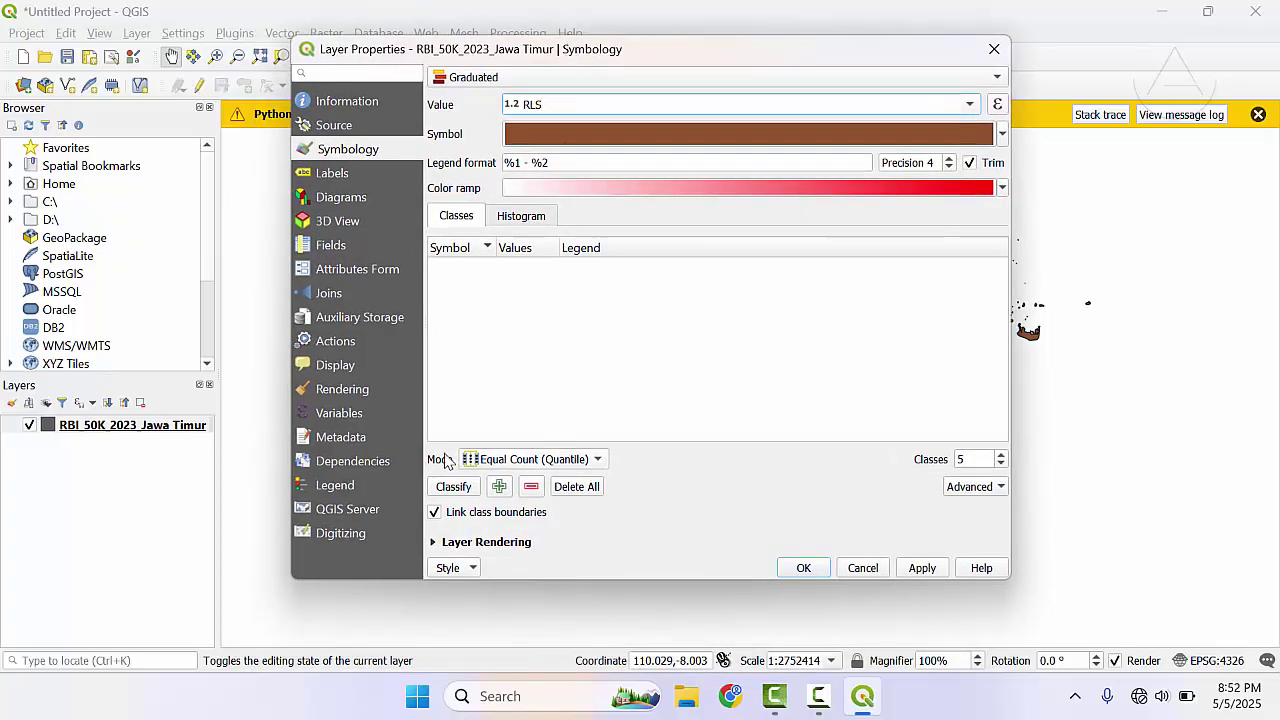
- Classify the RLS values into 4 classes with the Equal Count (Quantile) mode
{"action": "left_click", "coordinate": [489, 461]}
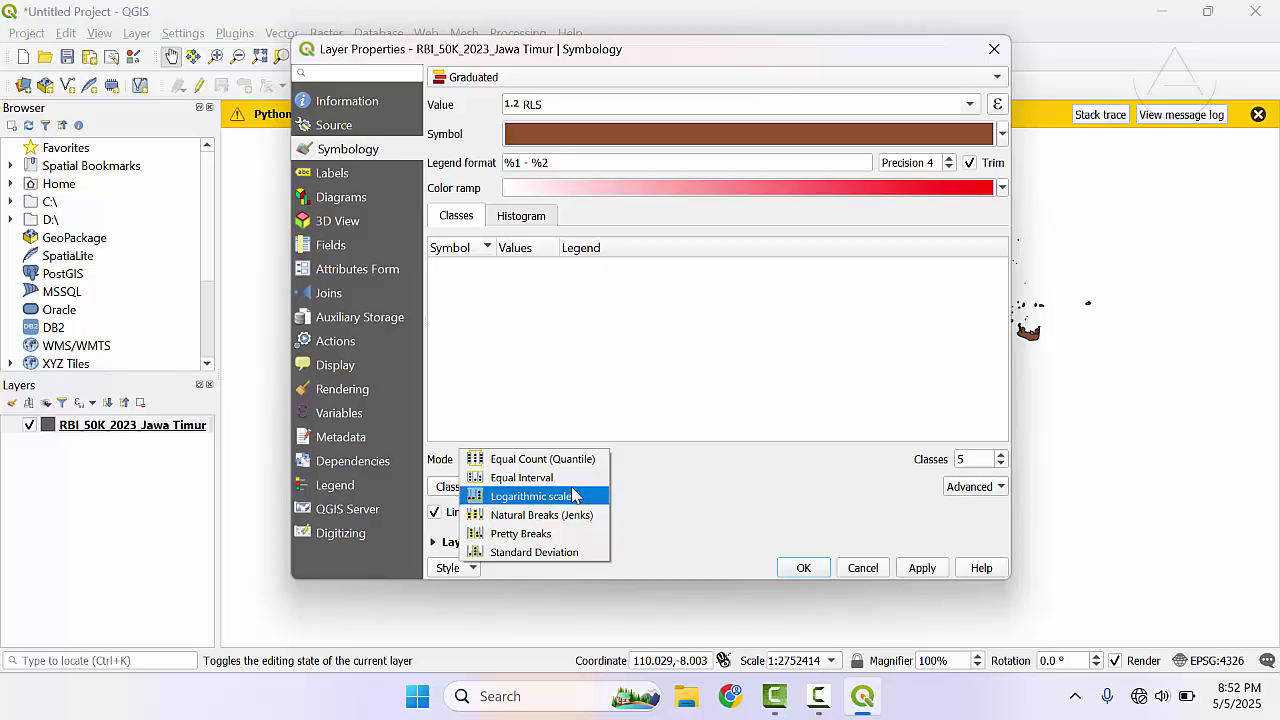
{"action": "left_click", "coordinate": [663, 487]}
{"action": "left_click", "coordinate": [523, 466]}
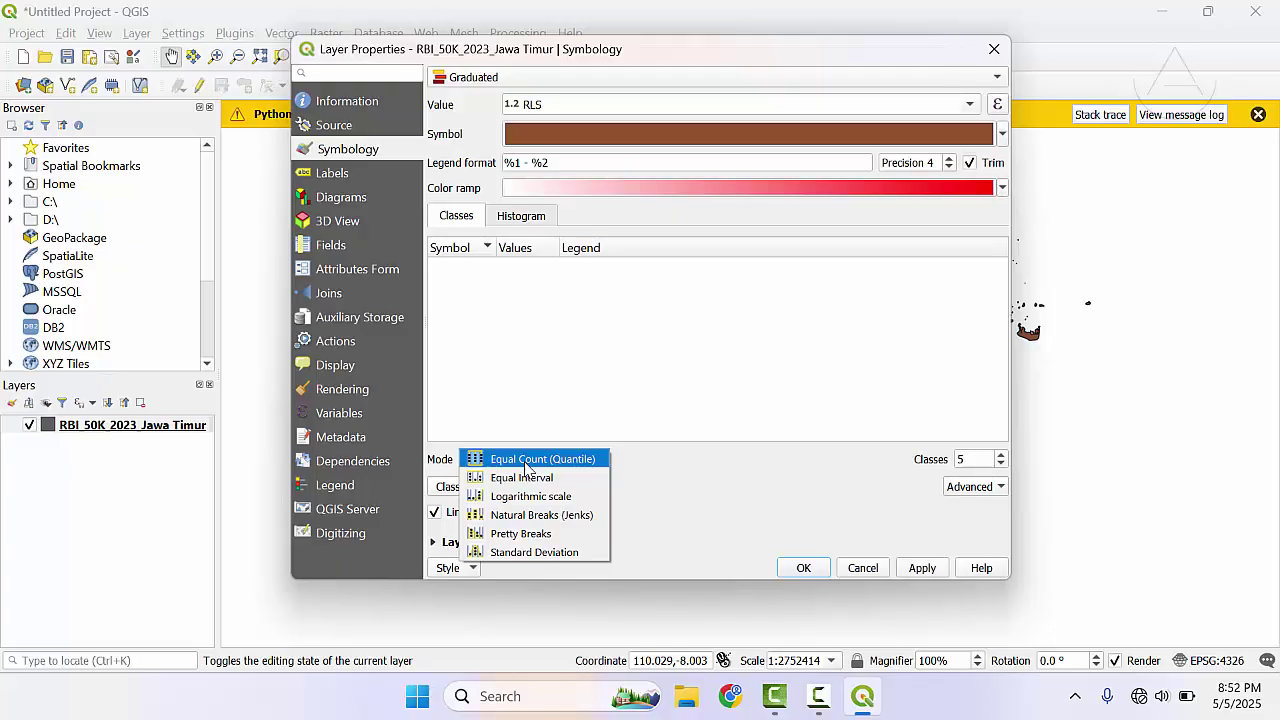
{"action": "left_click", "coordinate": [527, 461]}
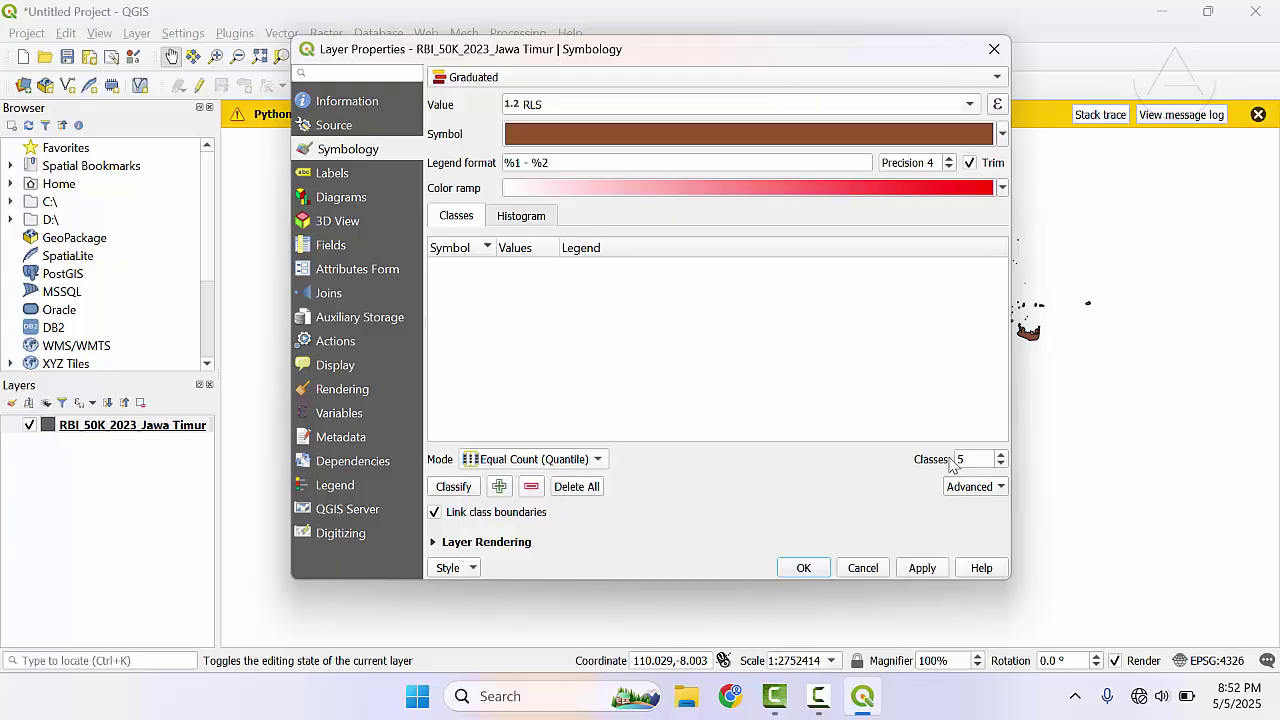
{"action": "left_click", "coordinate": [1000, 465]}
{"action": "left_click", "coordinate": [1000, 465]}
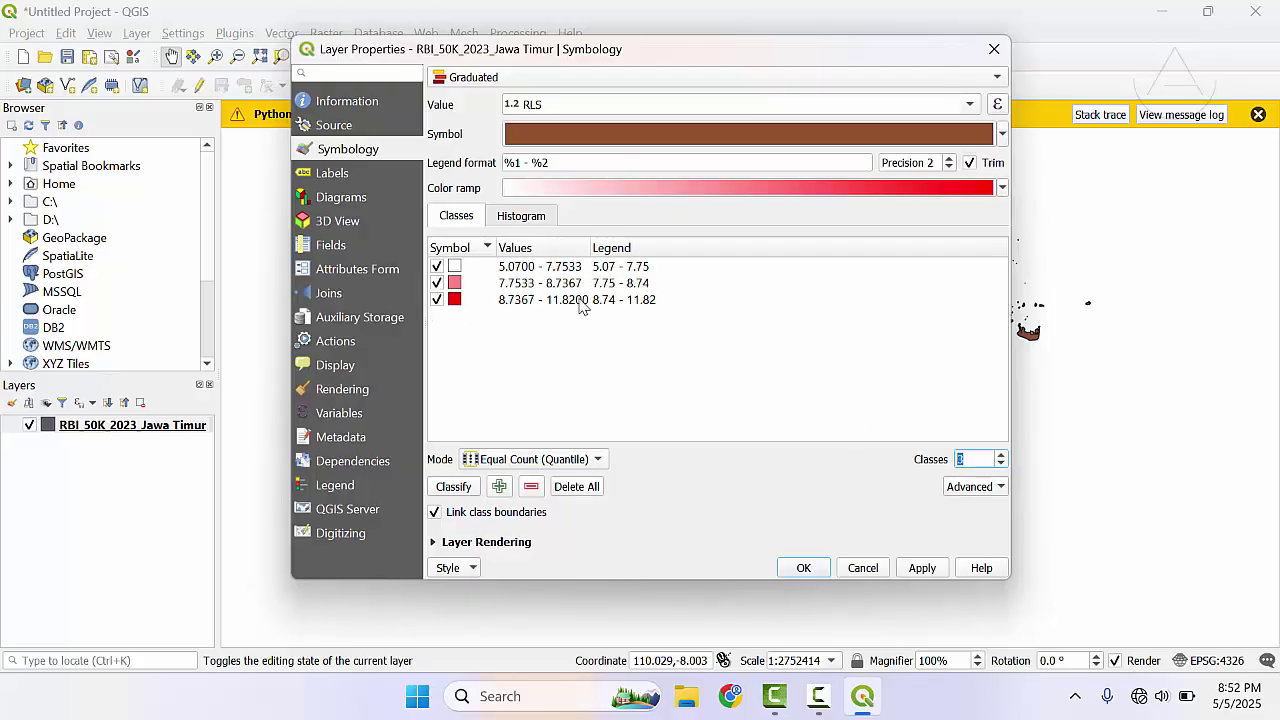
{"action": "left_click", "coordinate": [1001, 455]}
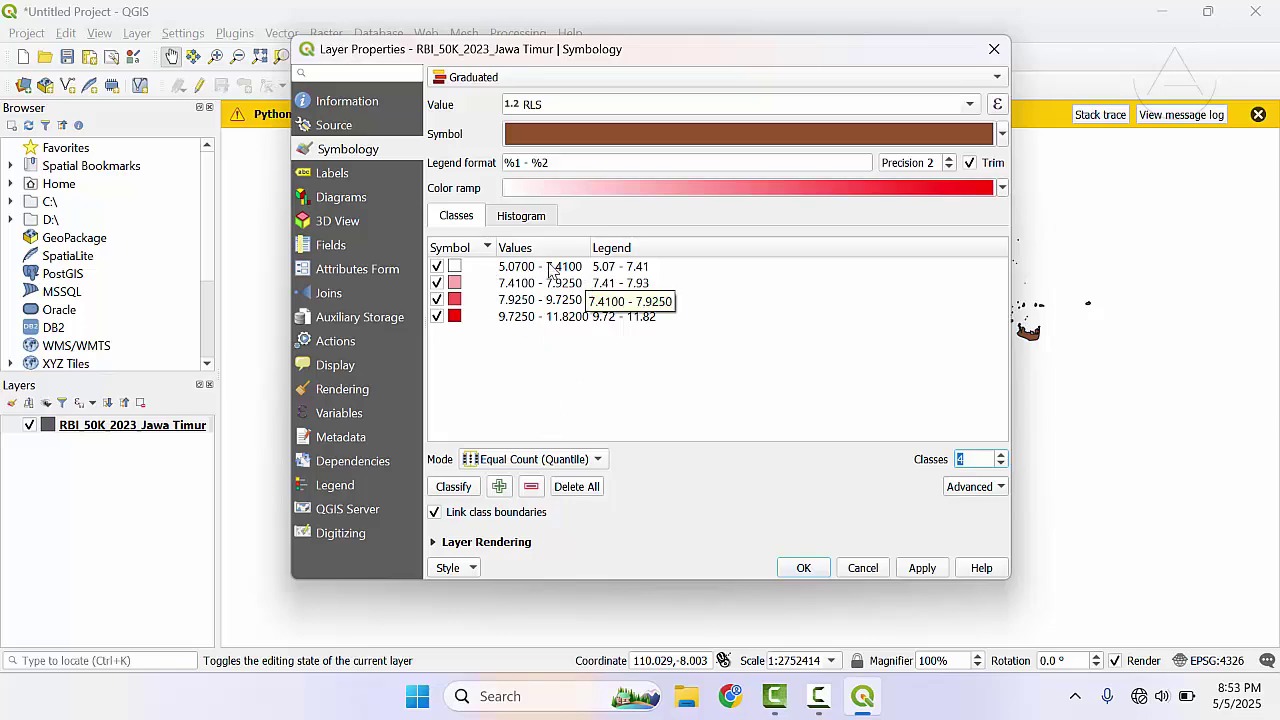
- Try the Equal Interval mode on the RLS classes and return to Equal Count (Quantile) to compare the class ranges
{"action": "left_click", "coordinate": [570, 459]}
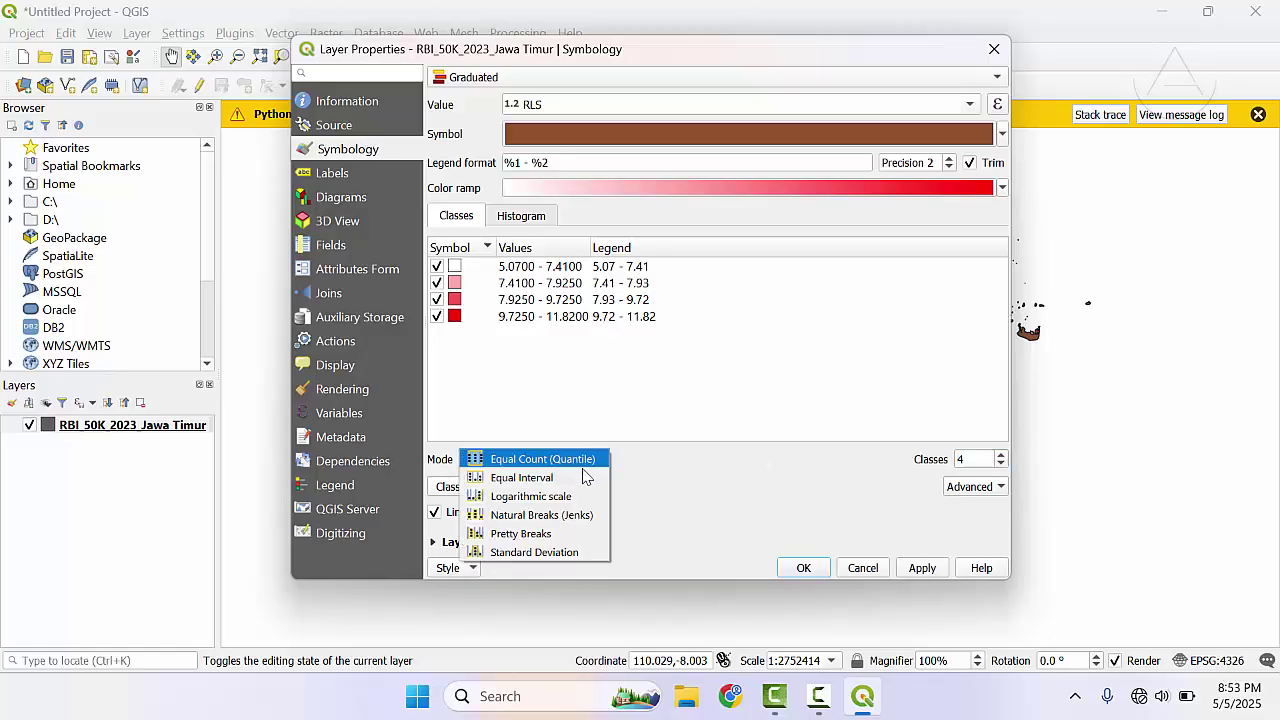
{"action": "left_click", "coordinate": [640, 457]}
{"action": "left_click", "coordinate": [570, 459]}
{"action": "left_click", "coordinate": [521, 478]}
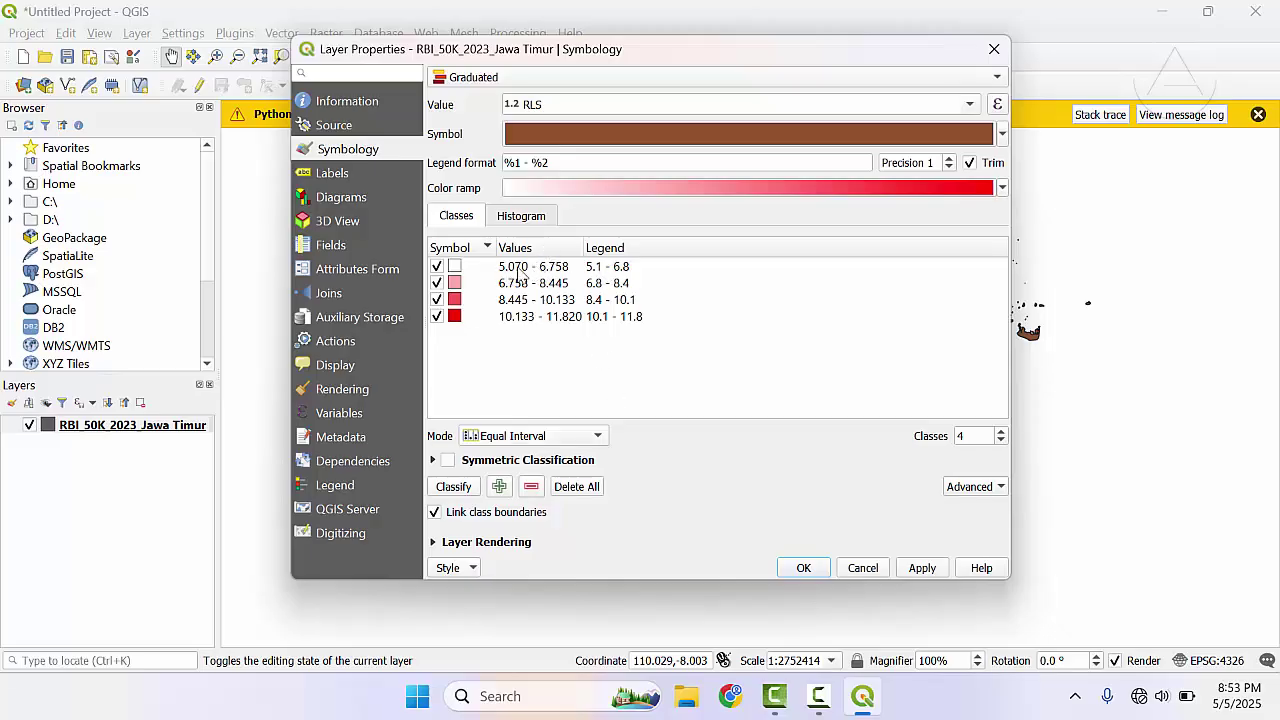
{"action": "key", "text": "Tab"}
{"action": "left_click", "coordinate": [575, 444]}
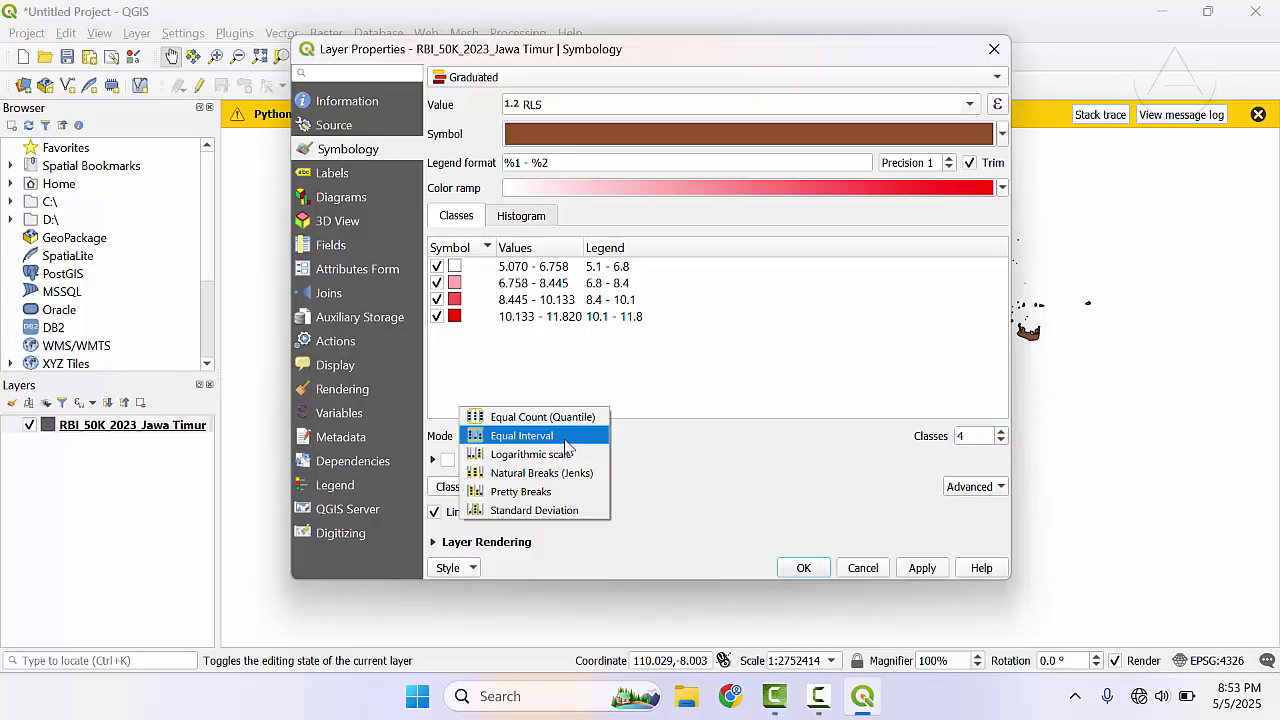
{"action": "left_click", "coordinate": [524, 421]}
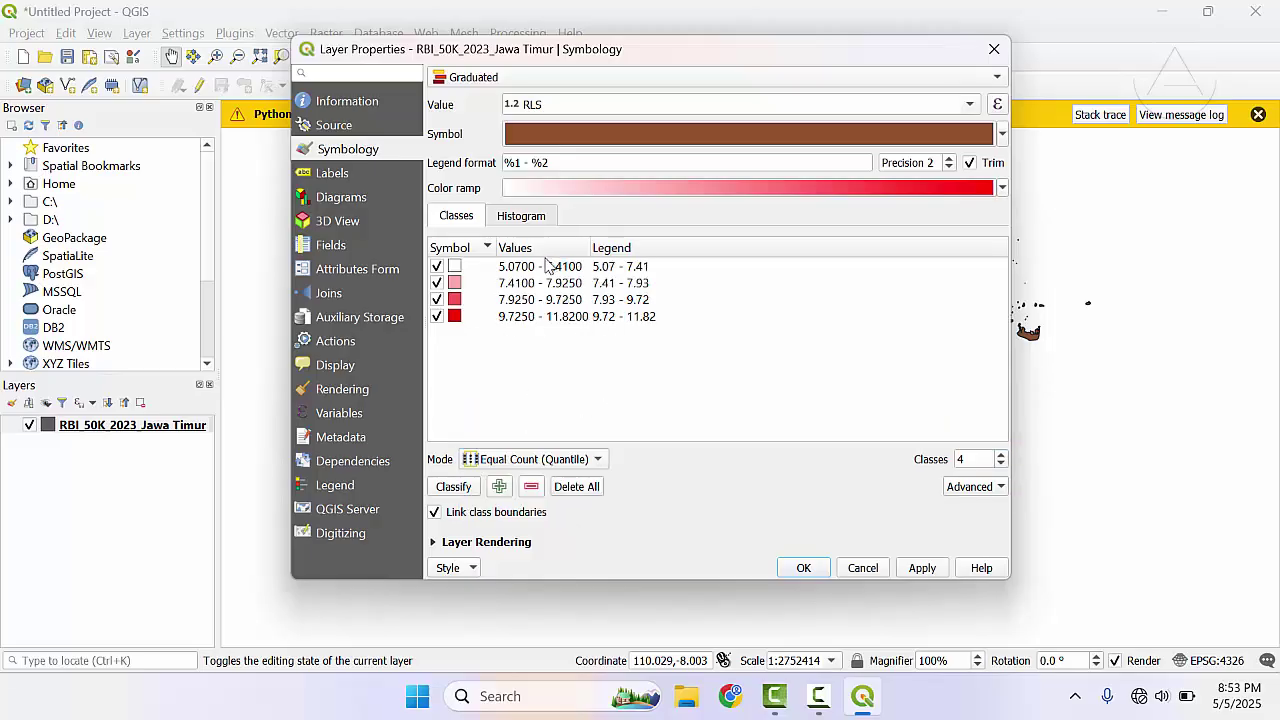
- Try the Equal Interval and Natural Breaks (Jenks) modes on the RLS classes to compare their ranges
{"action": "left_click_drag", "start_coordinate": [583, 48], "coordinate": [741, 64]}
{"action": "left_click", "coordinate": [690, 475]}
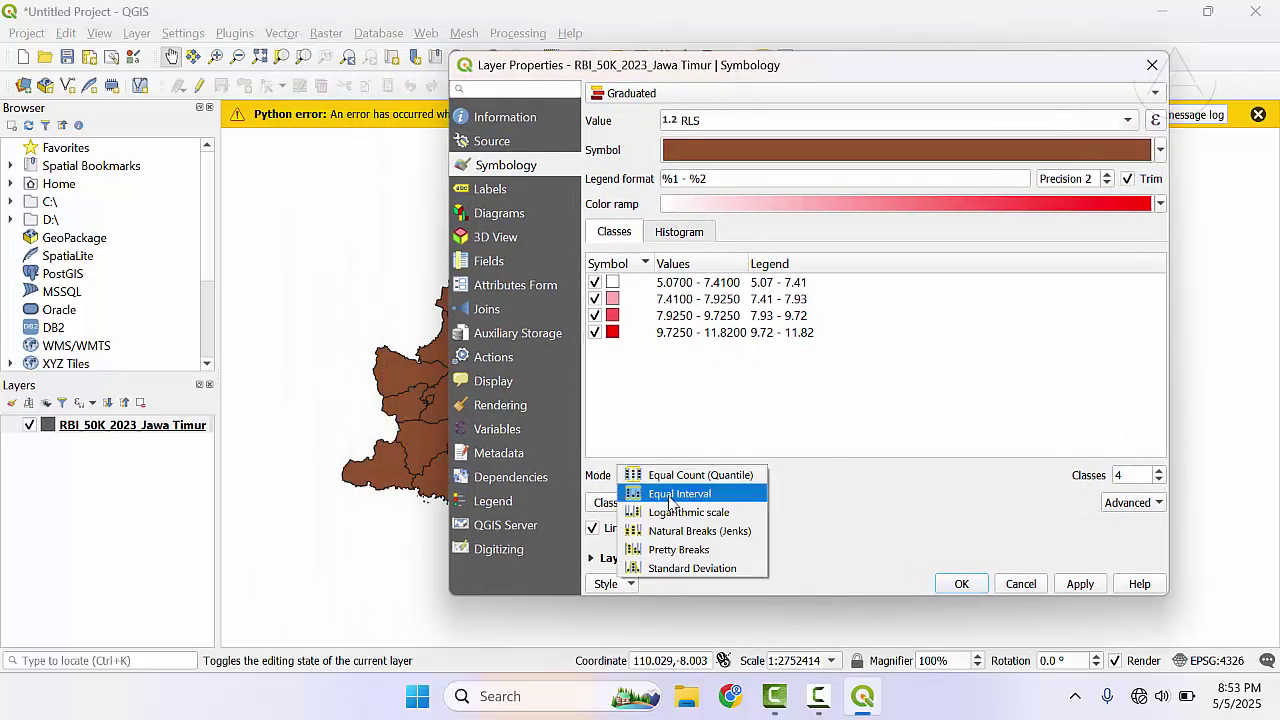
{"action": "left_click", "coordinate": [678, 491]}
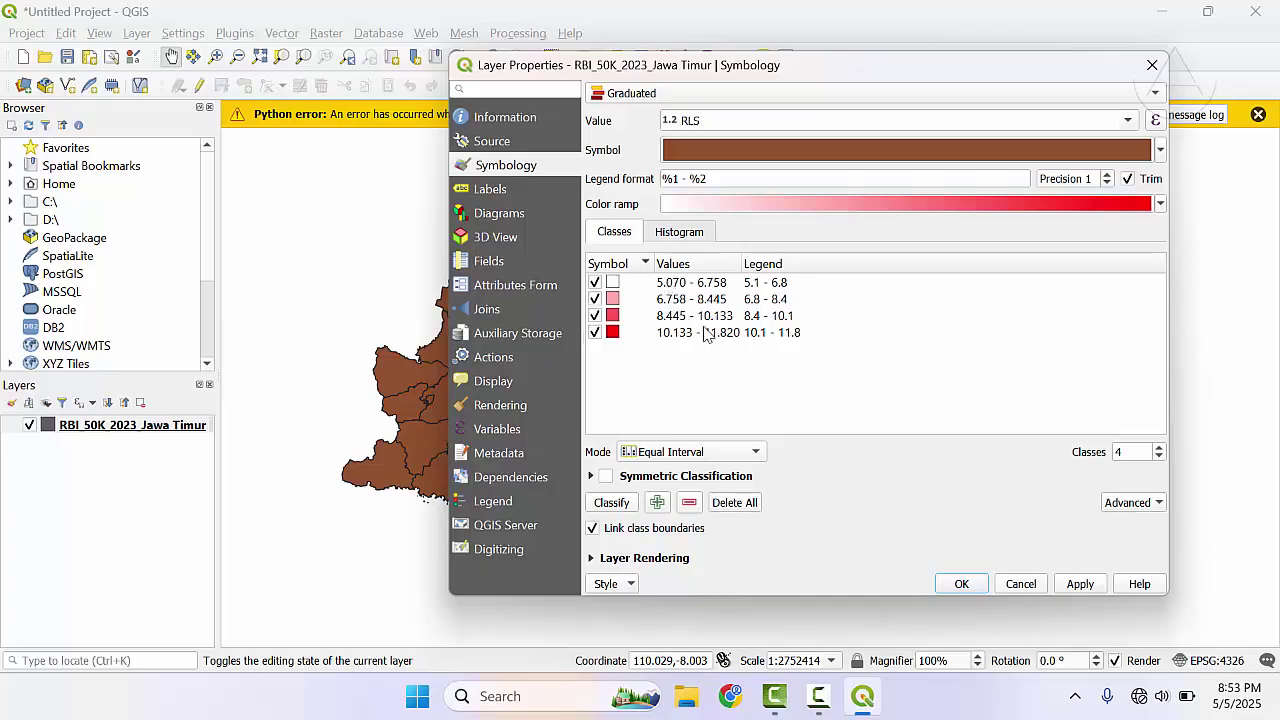
{"action": "left_click", "coordinate": [697, 456]}
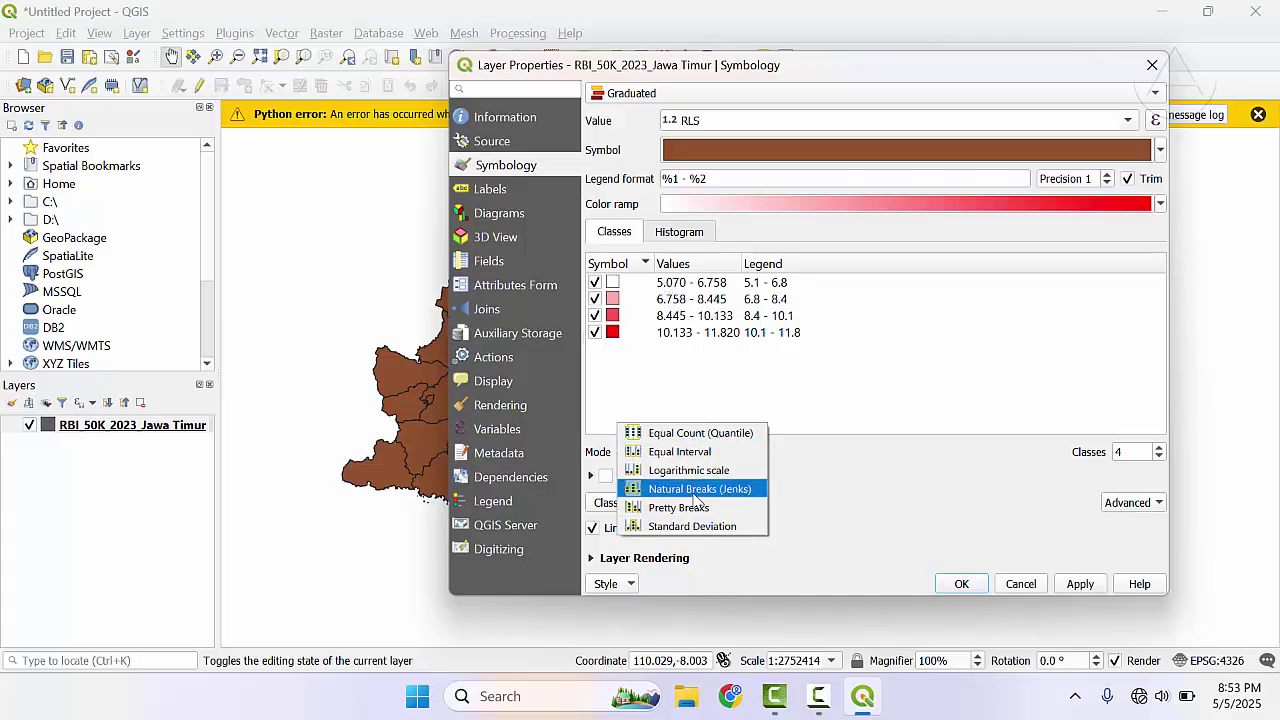
{"action": "left_click", "coordinate": [697, 497]}
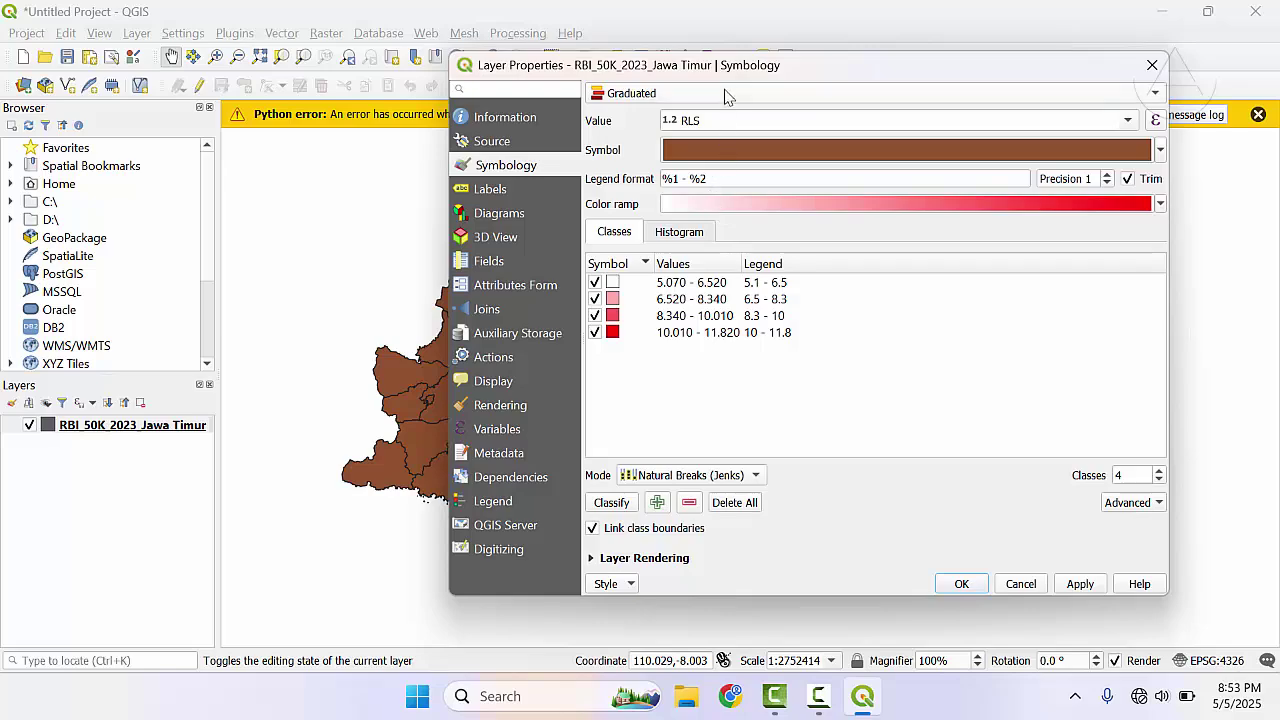
- Set the classification mode to Equal Count (Quantile), apply it, and move the dialog aside to view the coloured map
{"action": "left_click_drag", "start_coordinate": [662, 62], "coordinate": [560, 50]}
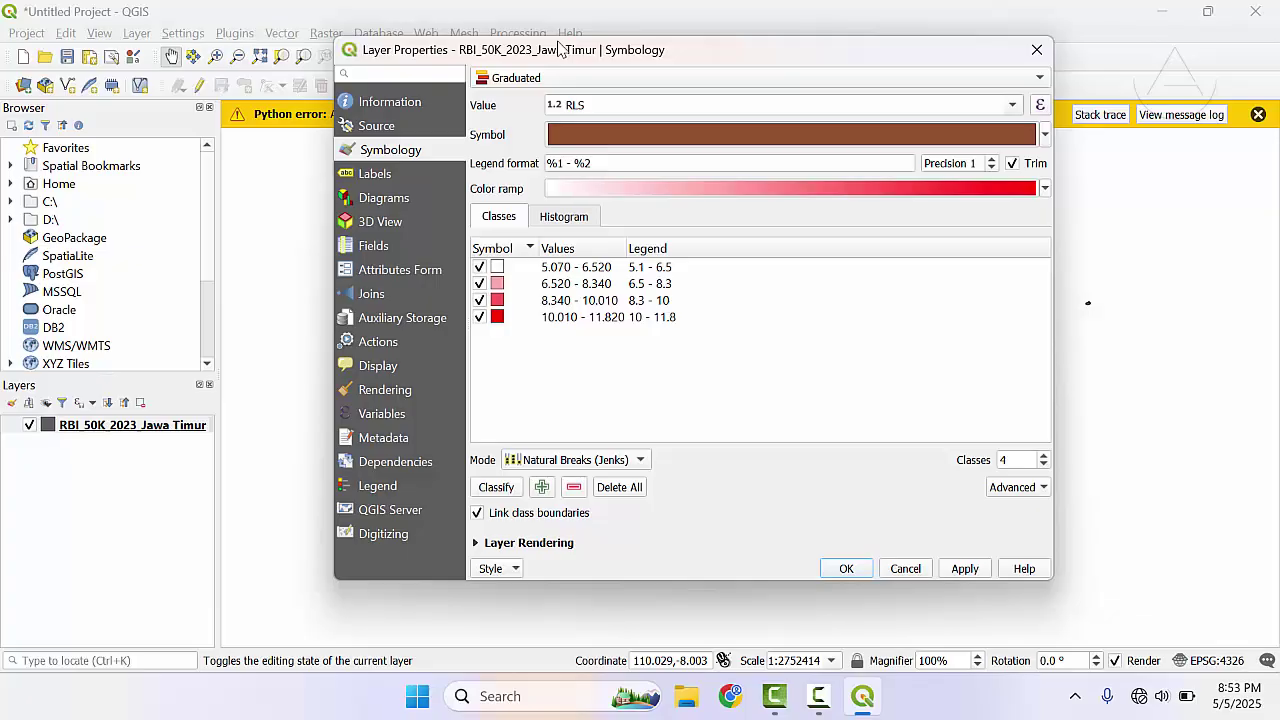
{"action": "left_click", "coordinate": [563, 467]}
{"action": "left_click", "coordinate": [560, 466]}
{"action": "left_click", "coordinate": [566, 461]}
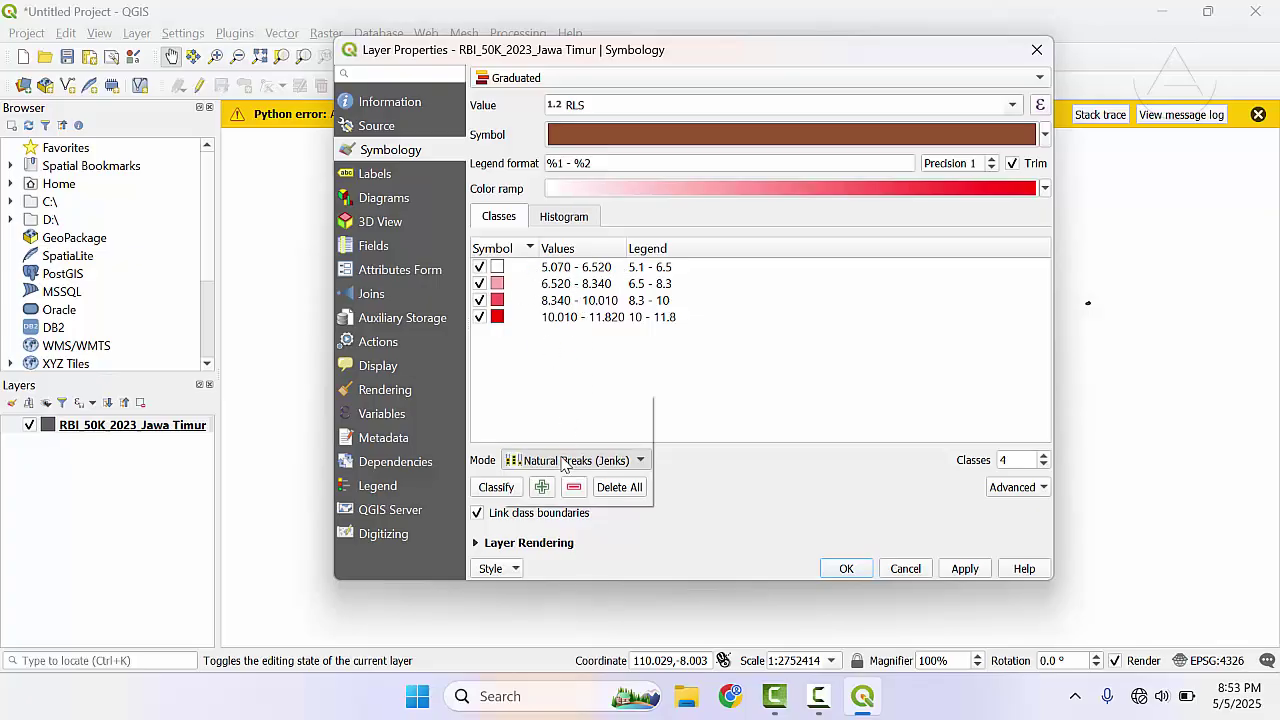
{"action": "left_click", "coordinate": [560, 459]}
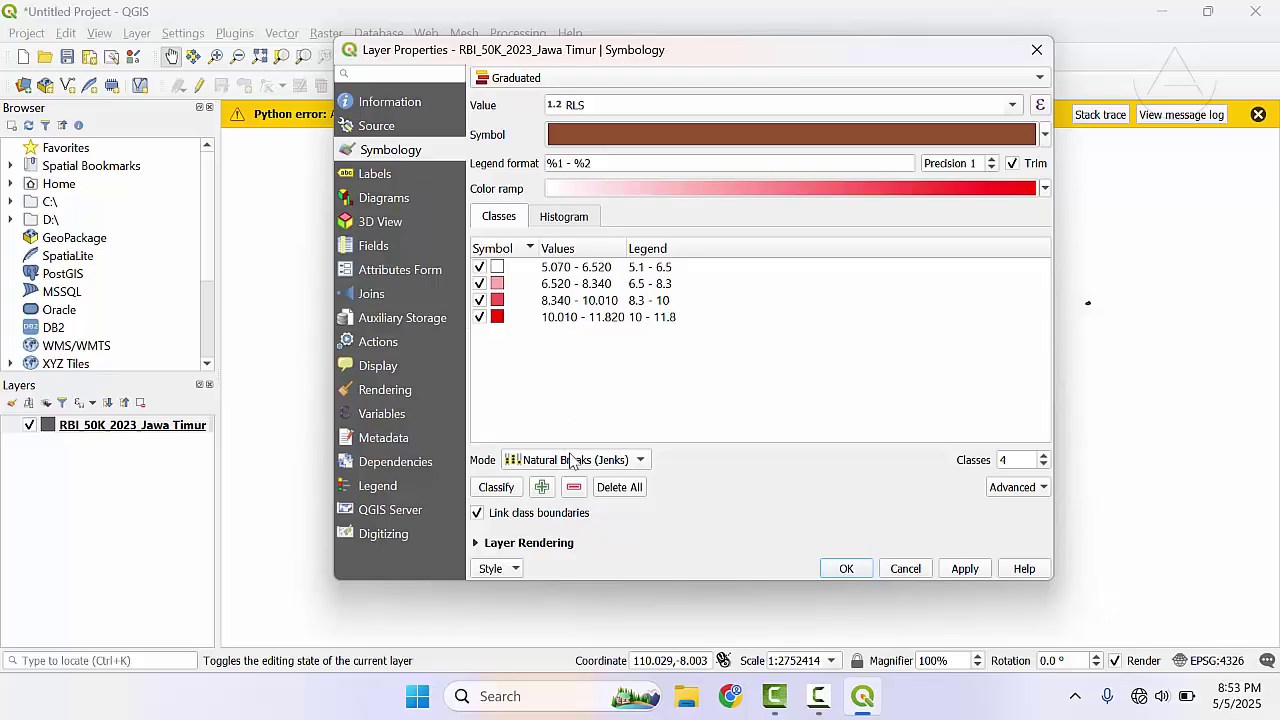
{"action": "left_click", "coordinate": [565, 459]}
{"action": "left_click", "coordinate": [590, 404]}
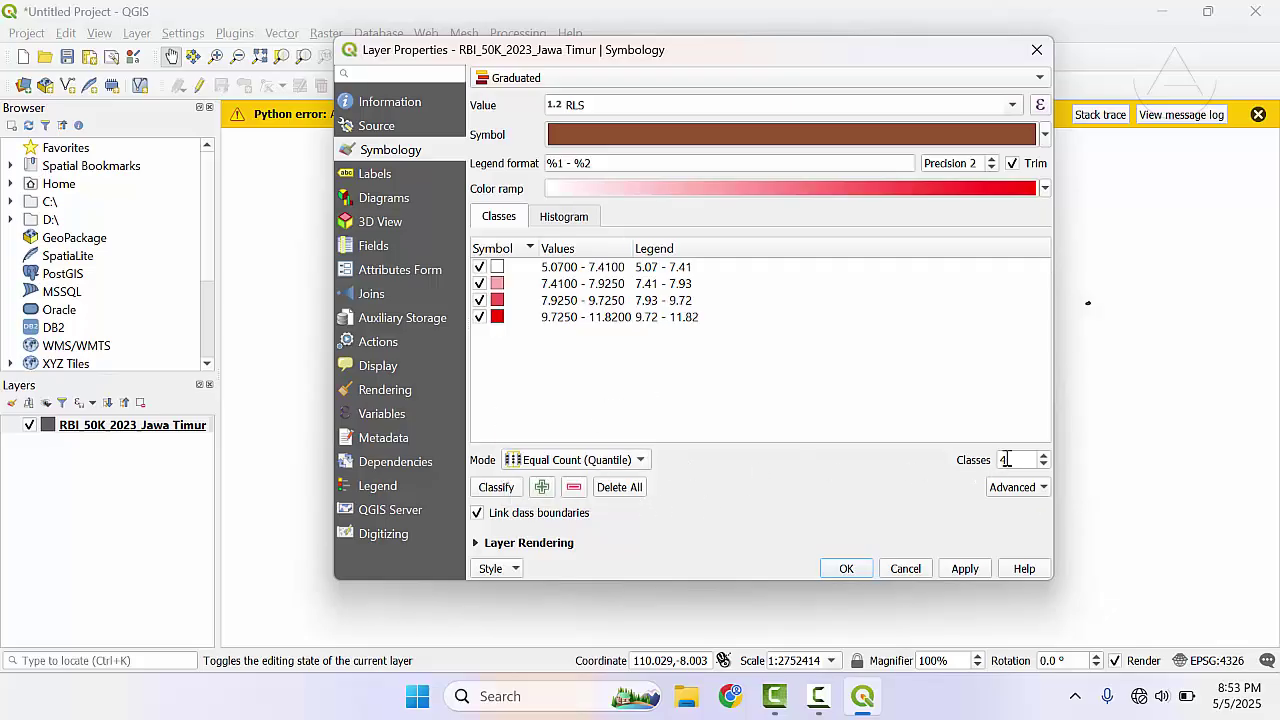
{"action": "left_click", "coordinate": [965, 568]}
{"action": "left_click_drag", "start_coordinate": [681, 58], "coordinate": [1216, 65]}
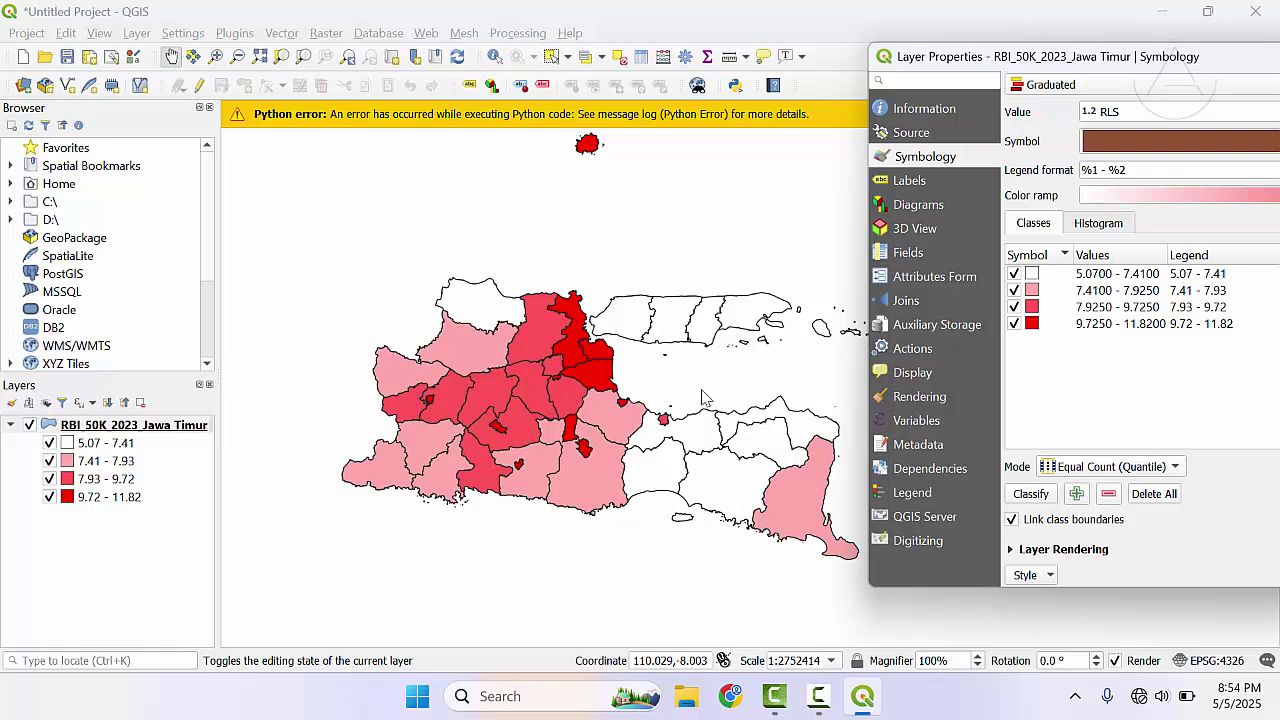
{"action": "left_click_drag", "start_coordinate": [1035, 66], "coordinate": [578, 71]}
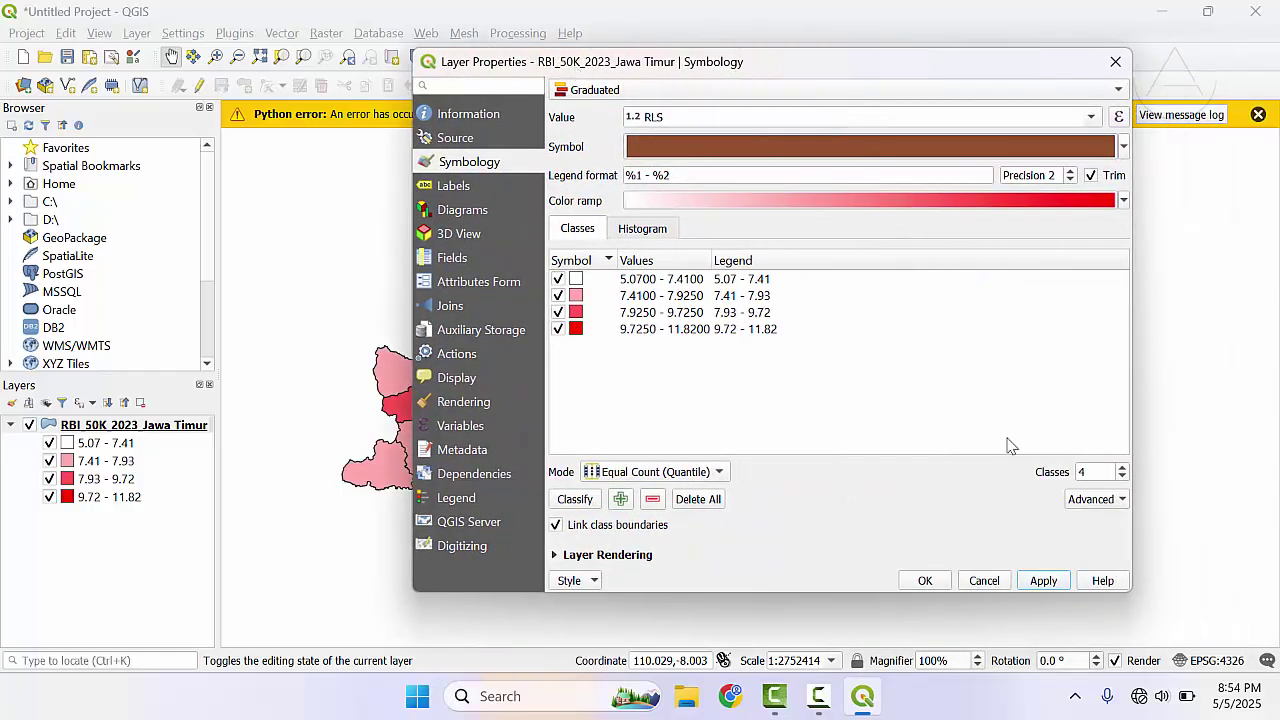
- Apply the Equal Interval mode to the RLS classes and move the dialog aside to compare the coloured map
{"action": "left_click", "coordinate": [720, 472]}
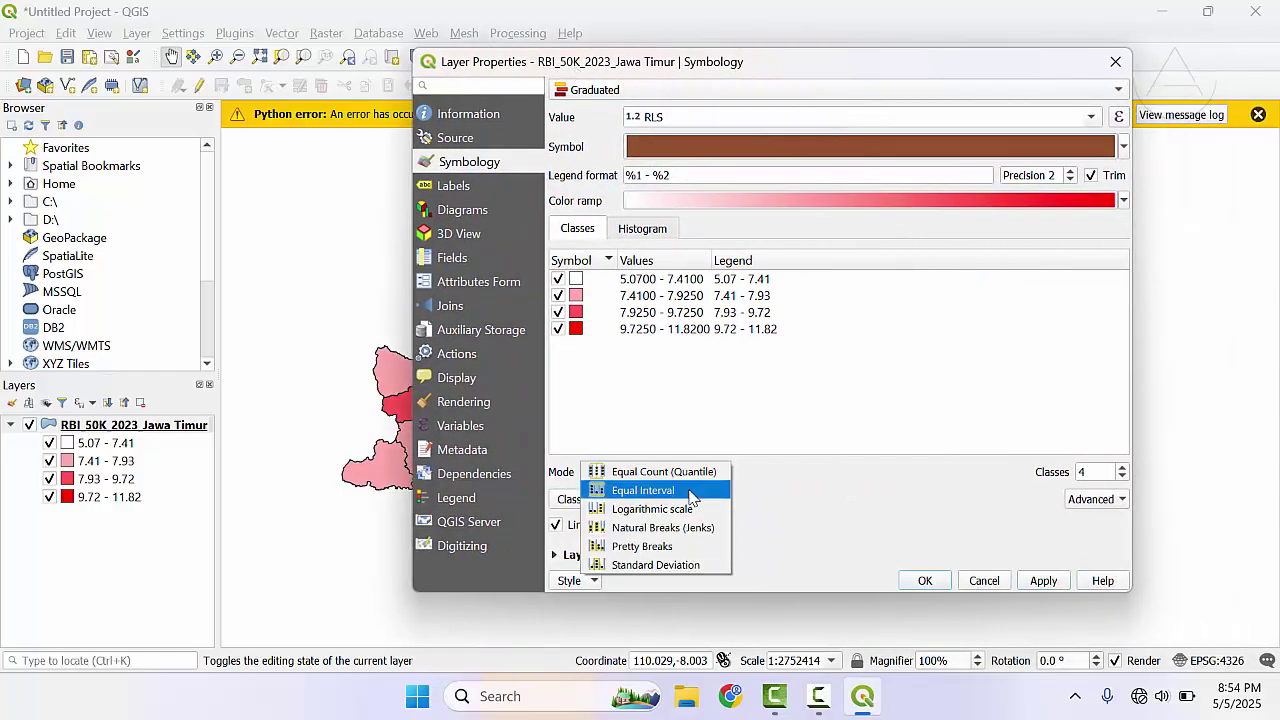
{"action": "left_click", "coordinate": [665, 489]}
{"action": "left_click", "coordinate": [1038, 582]}
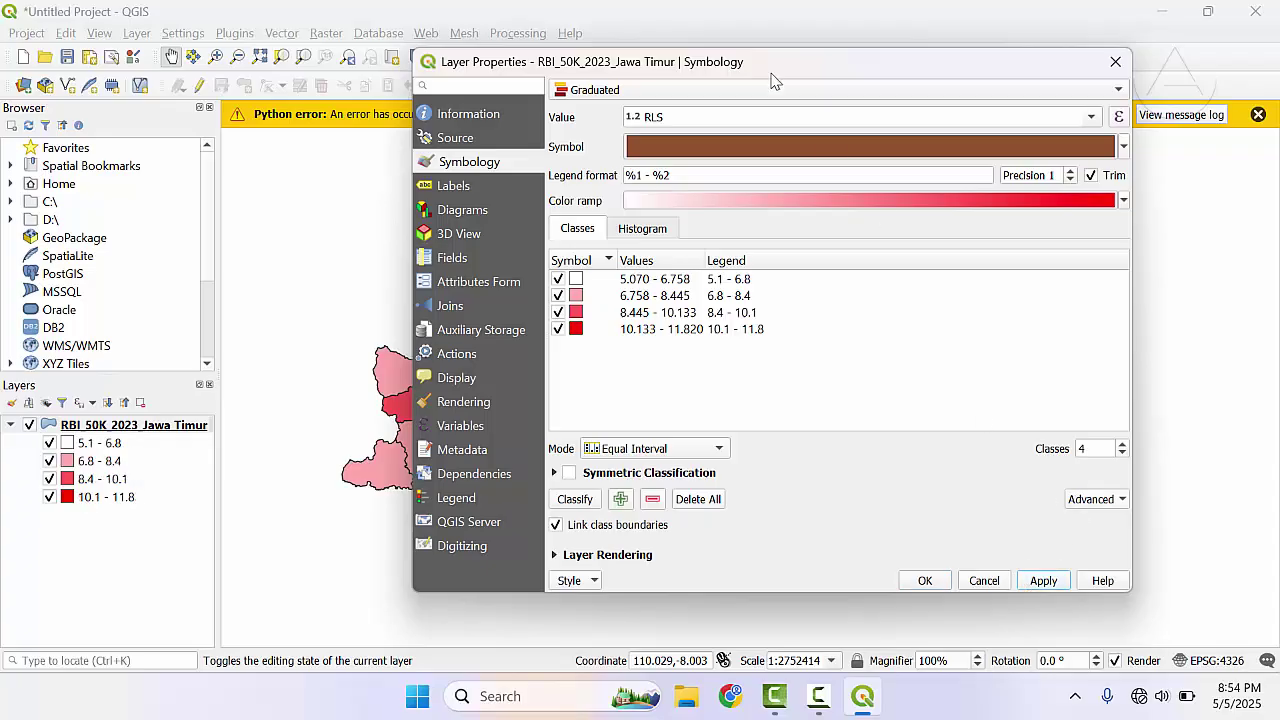
{"action": "left_click_drag", "start_coordinate": [790, 64], "coordinate": [1279, 82]}
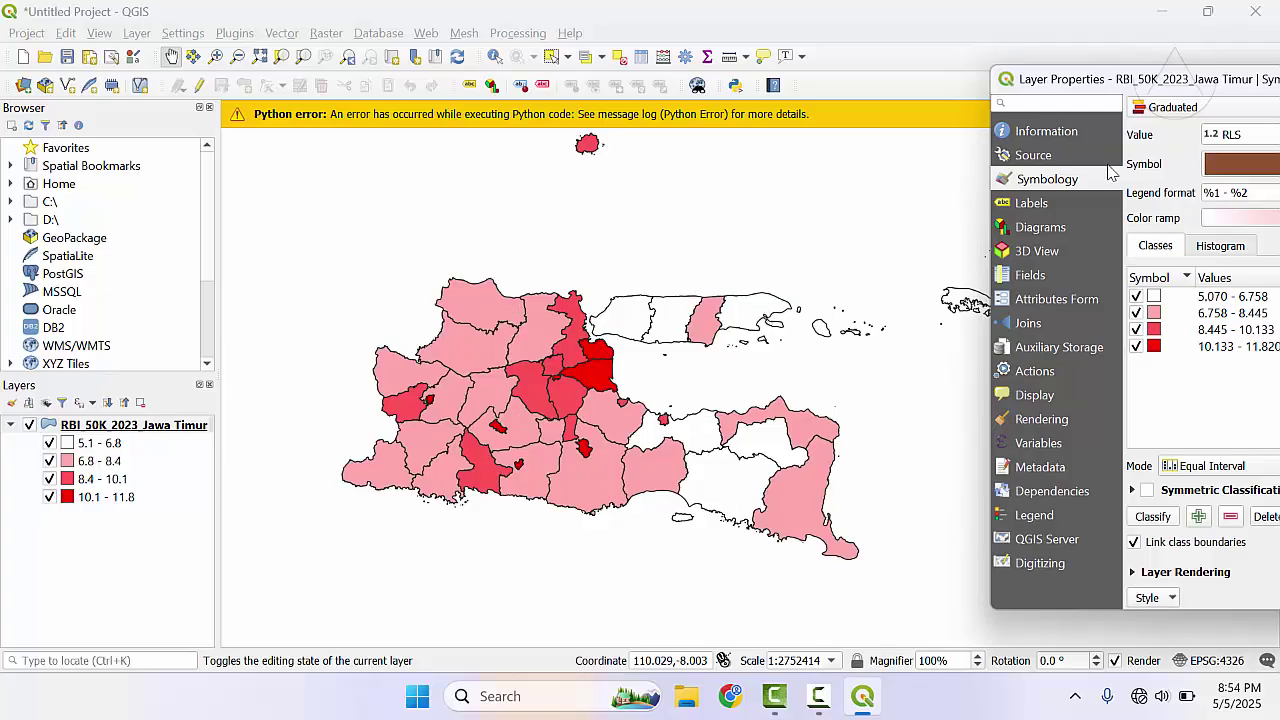
{"action": "left_click_drag", "start_coordinate": [1100, 93], "coordinate": [879, 69]}
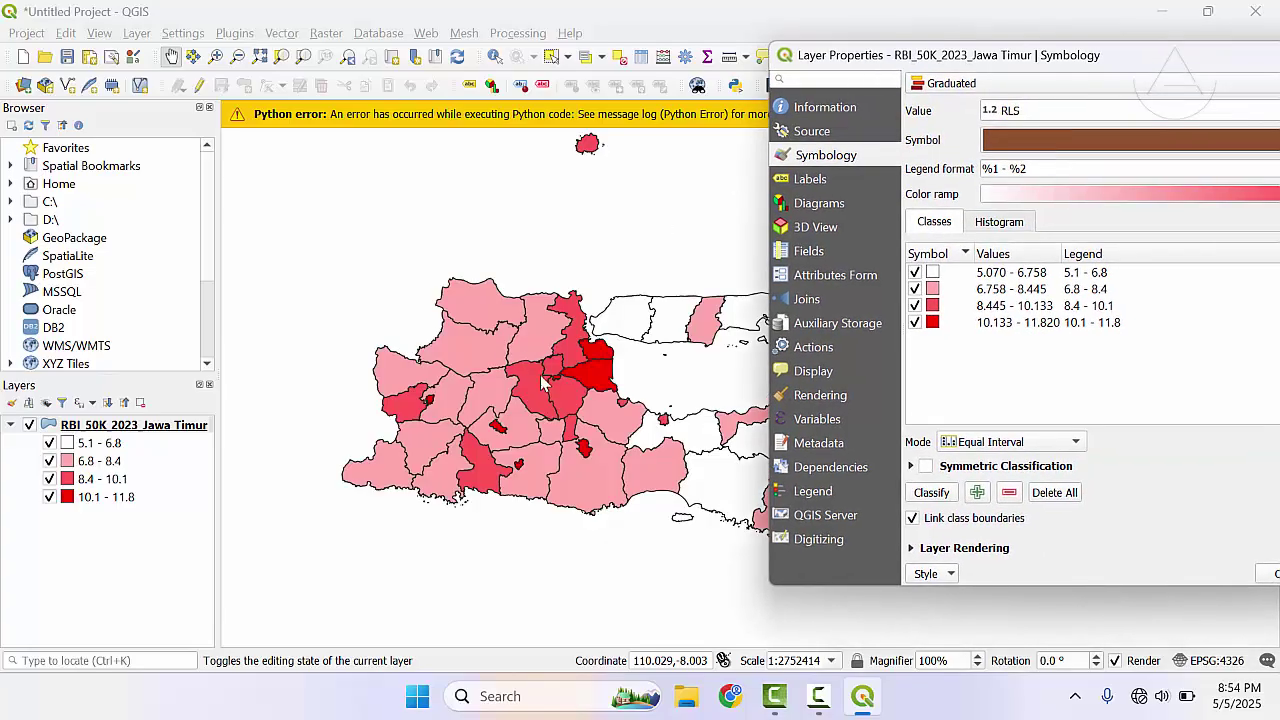
{"action": "left_click_drag", "start_coordinate": [984, 60], "coordinate": [574, 52]}
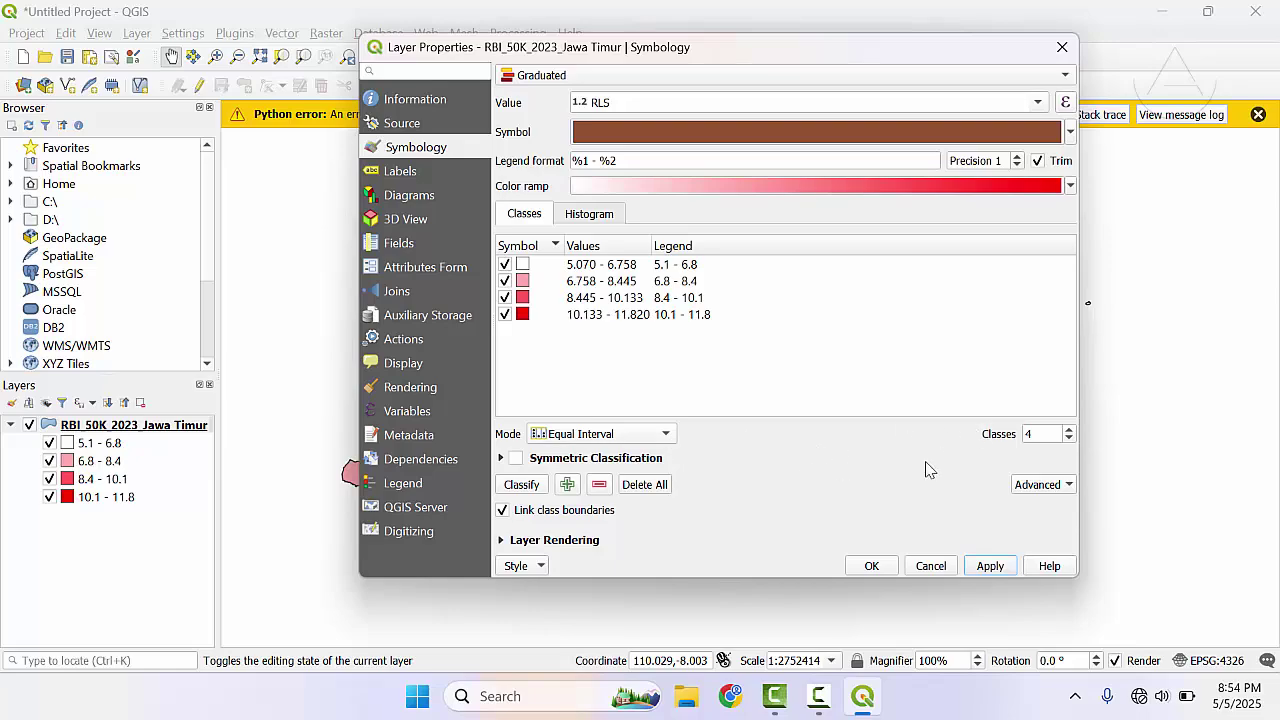
- Apply the Natural Breaks (Jenks) mode with 4 classes and move the dialog aside to examine the coloured map
{"action": "left_click", "coordinate": [1069, 439]}
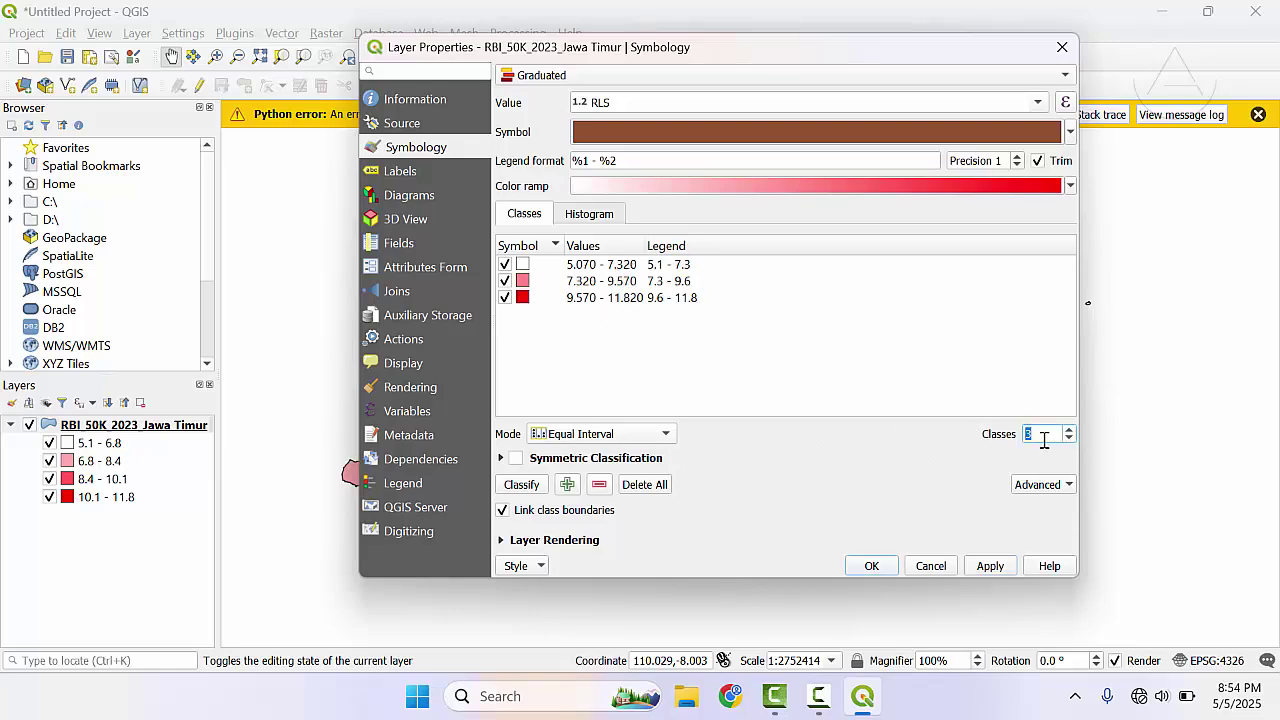
{"action": "left_click", "coordinate": [1069, 429]}
{"action": "left_click", "coordinate": [665, 434]}
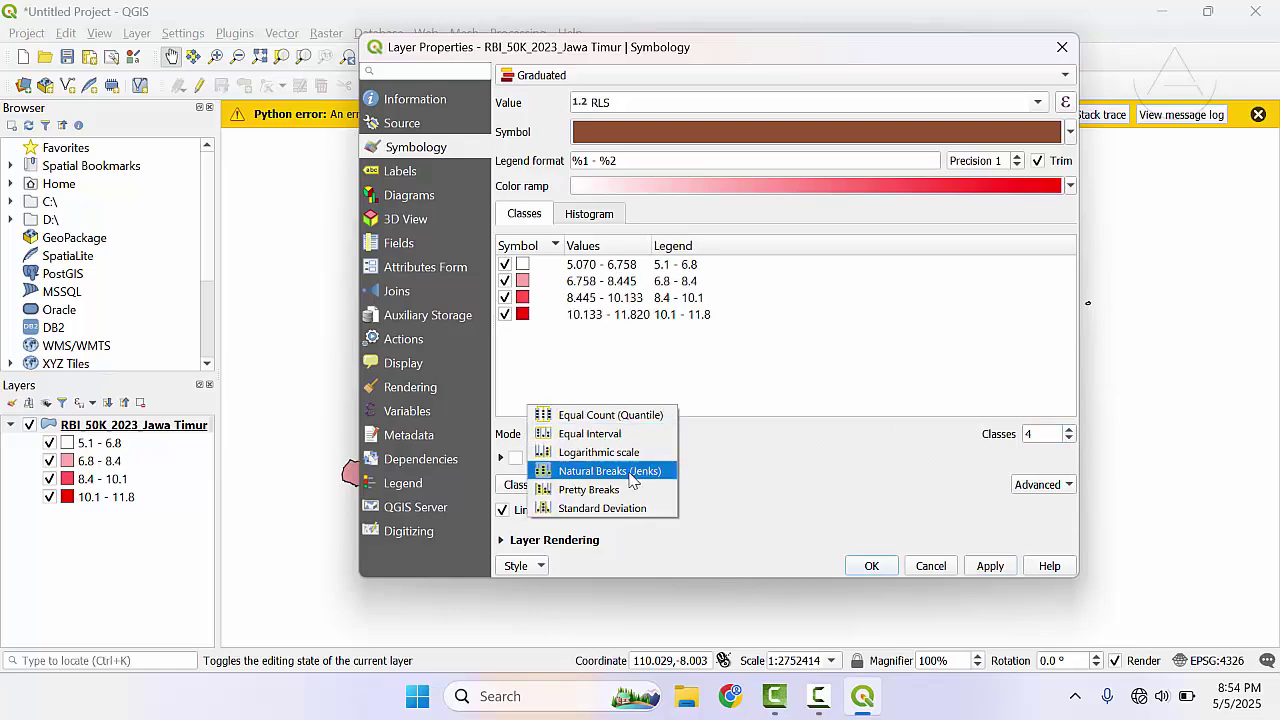
{"action": "left_click", "coordinate": [630, 466]}
{"action": "left_click", "coordinate": [990, 566]}
{"action": "left_click_drag", "start_coordinate": [656, 54], "coordinate": [923, 68]}
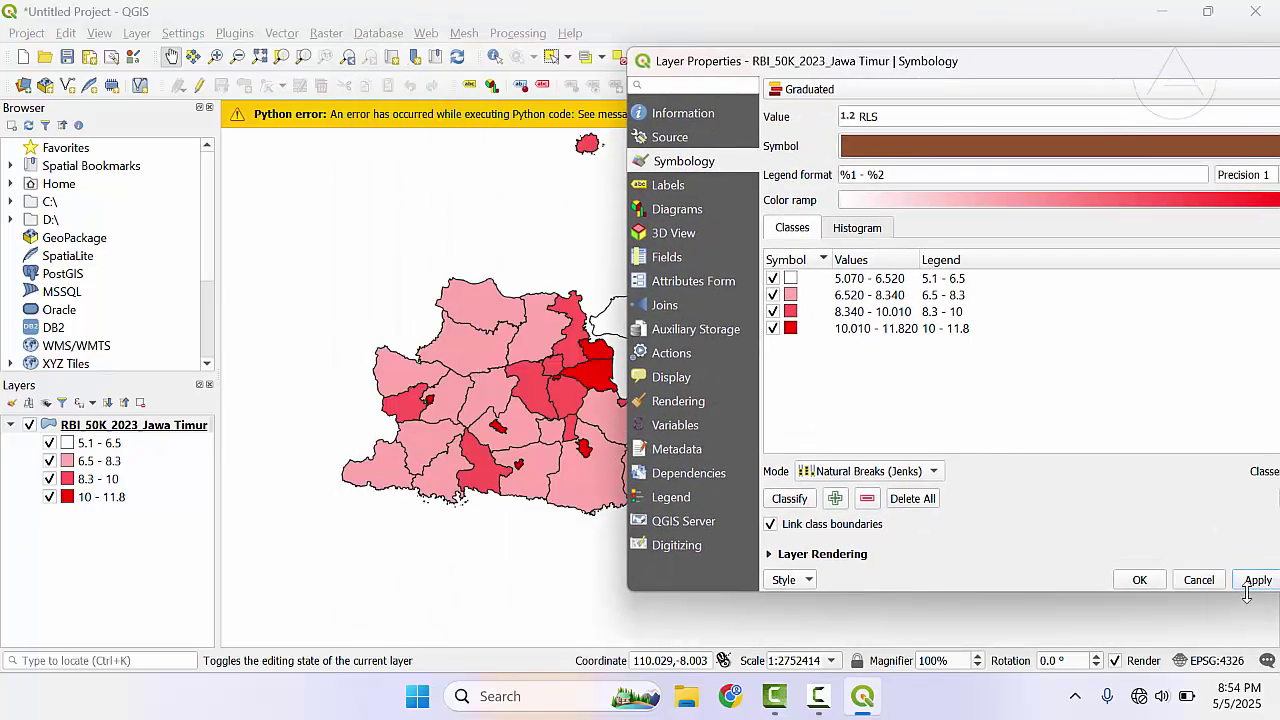
{"action": "left_click_drag", "start_coordinate": [804, 66], "coordinate": [1124, 114]}
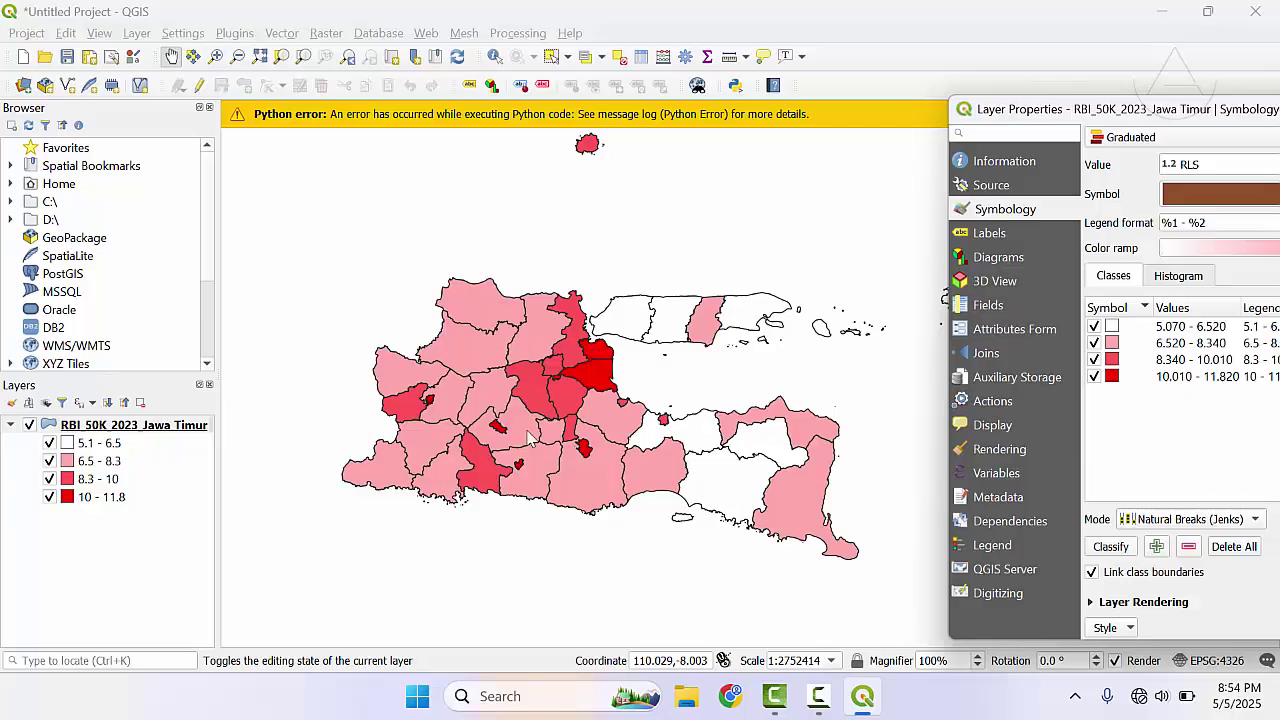
{"action": "left_click_drag", "start_coordinate": [1029, 116], "coordinate": [594, 112]}
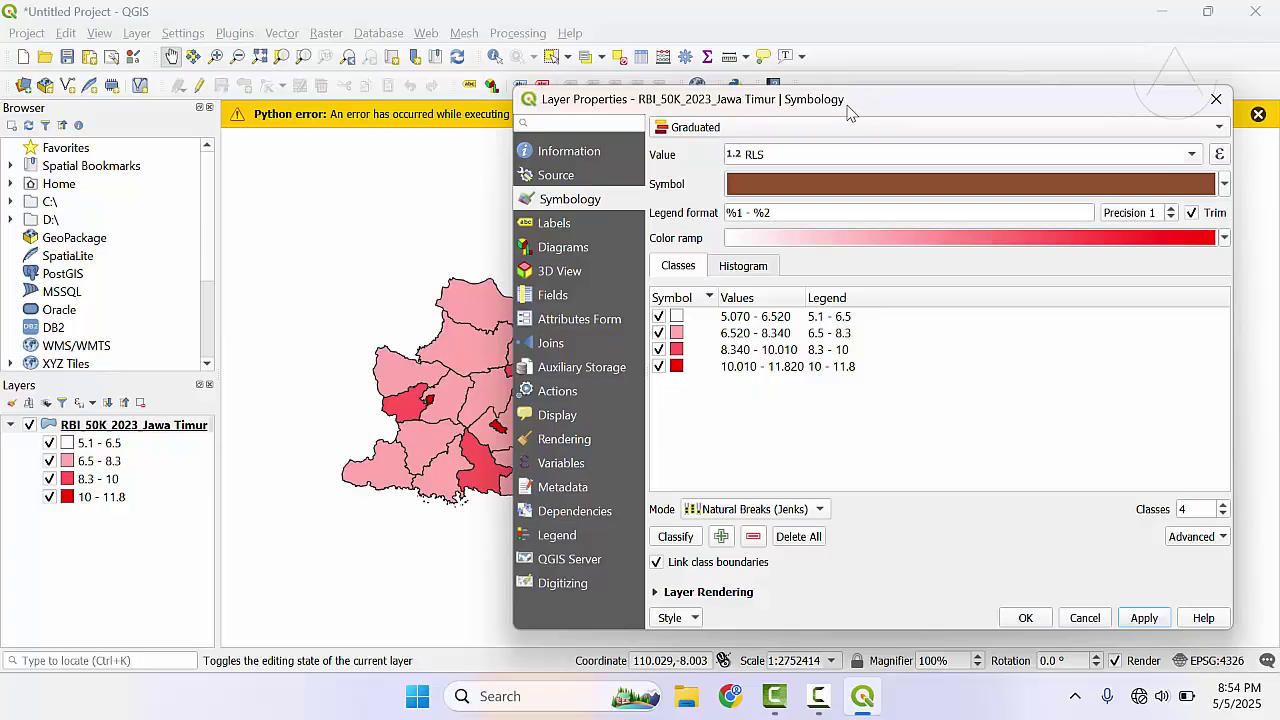
{"action": "left_click_drag", "start_coordinate": [846, 104], "coordinate": [648, 84]}
- Reduce the RLS classification to 3 classes and check the symbol settings of the highest and lowest classes without changing them
{"action": "left_click", "coordinate": [1023, 492]}
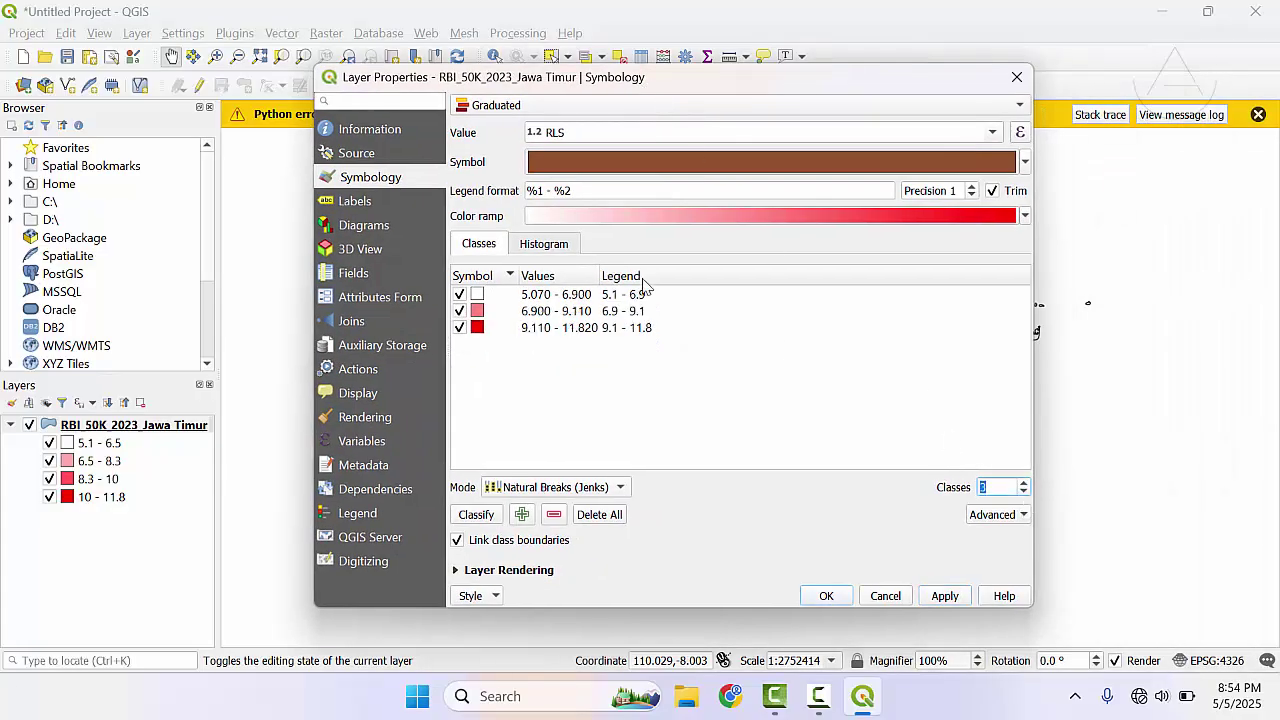
{"action": "double_click", "coordinate": [478, 327]}
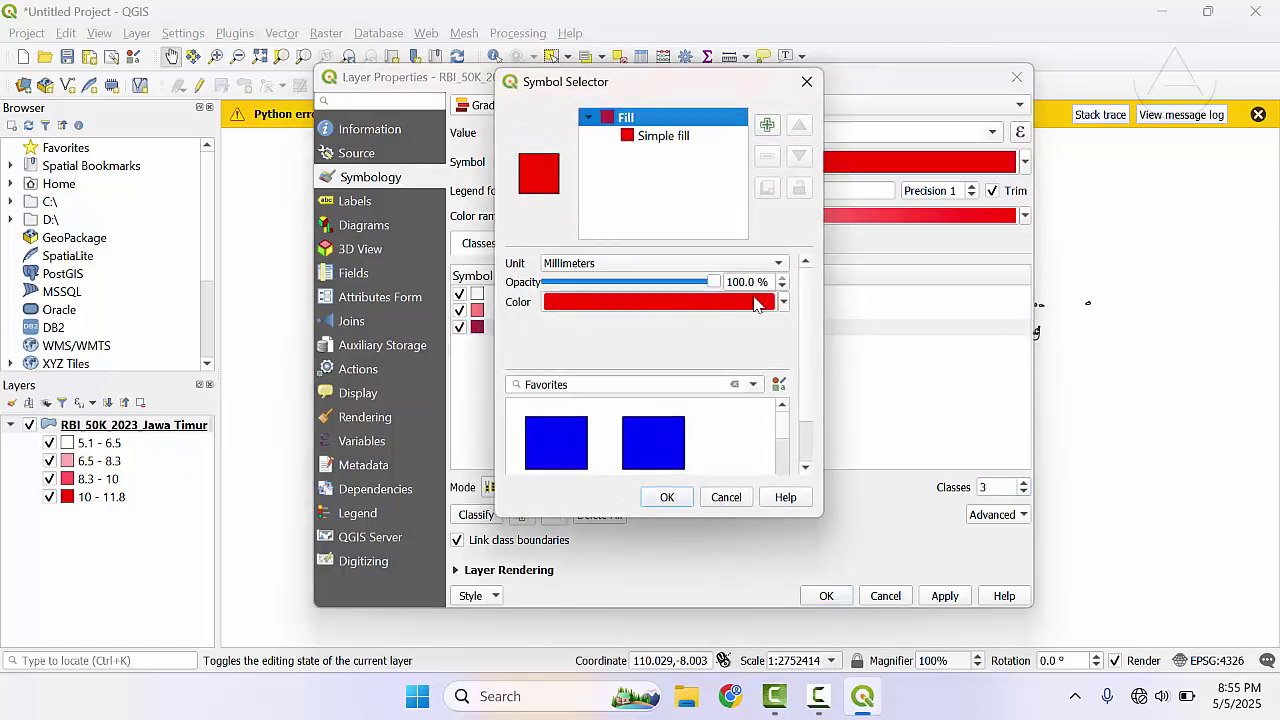
{"action": "left_click", "coordinate": [744, 502]}
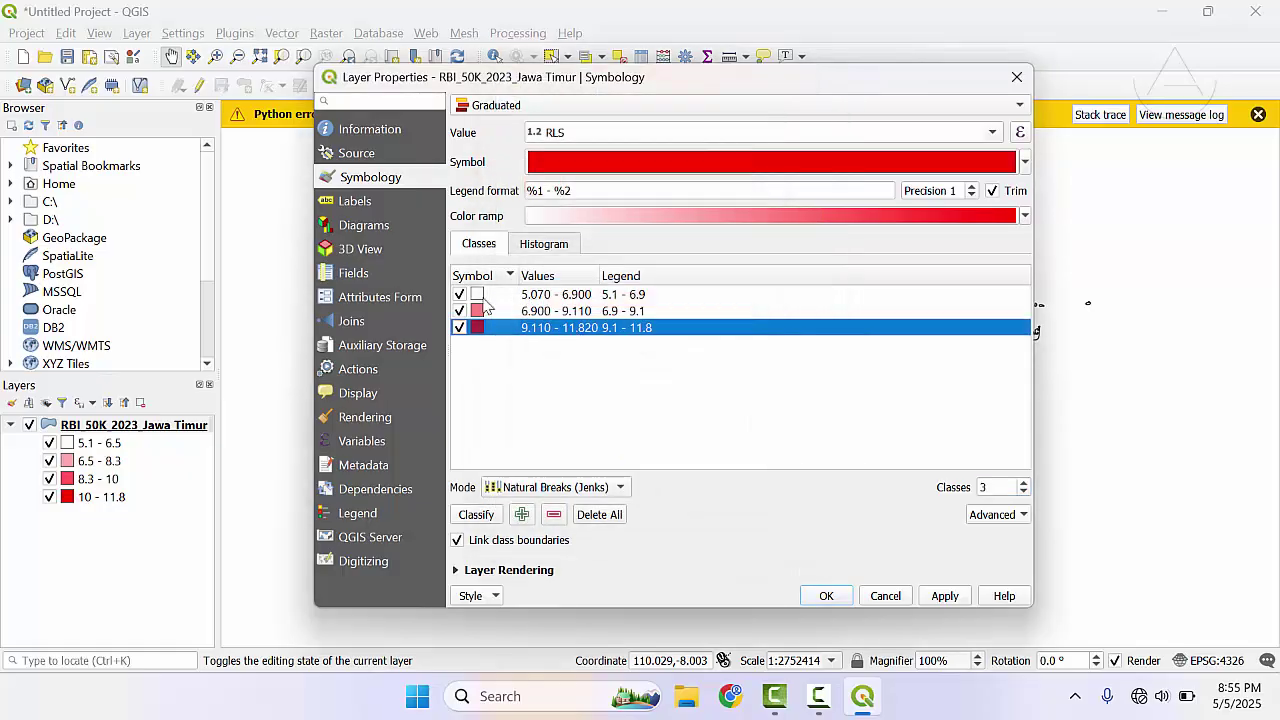
{"action": "double_click", "coordinate": [477, 297]}
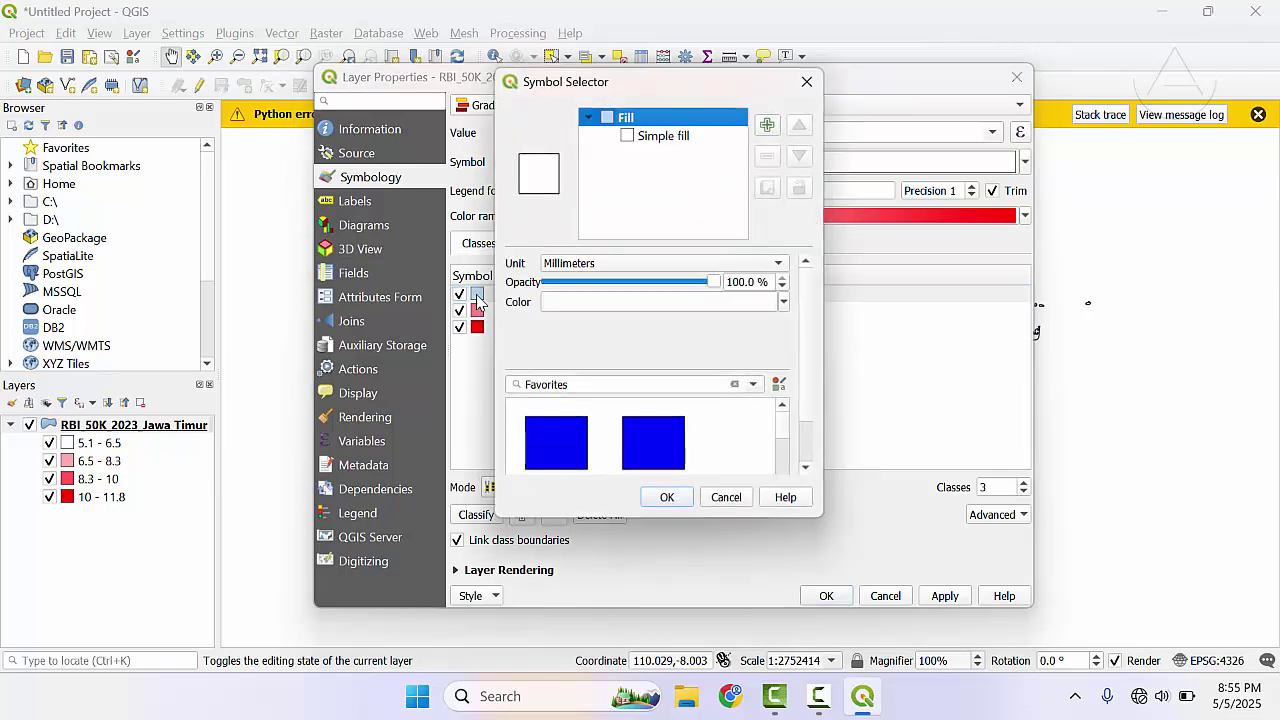
{"action": "left_click", "coordinate": [807, 81]}
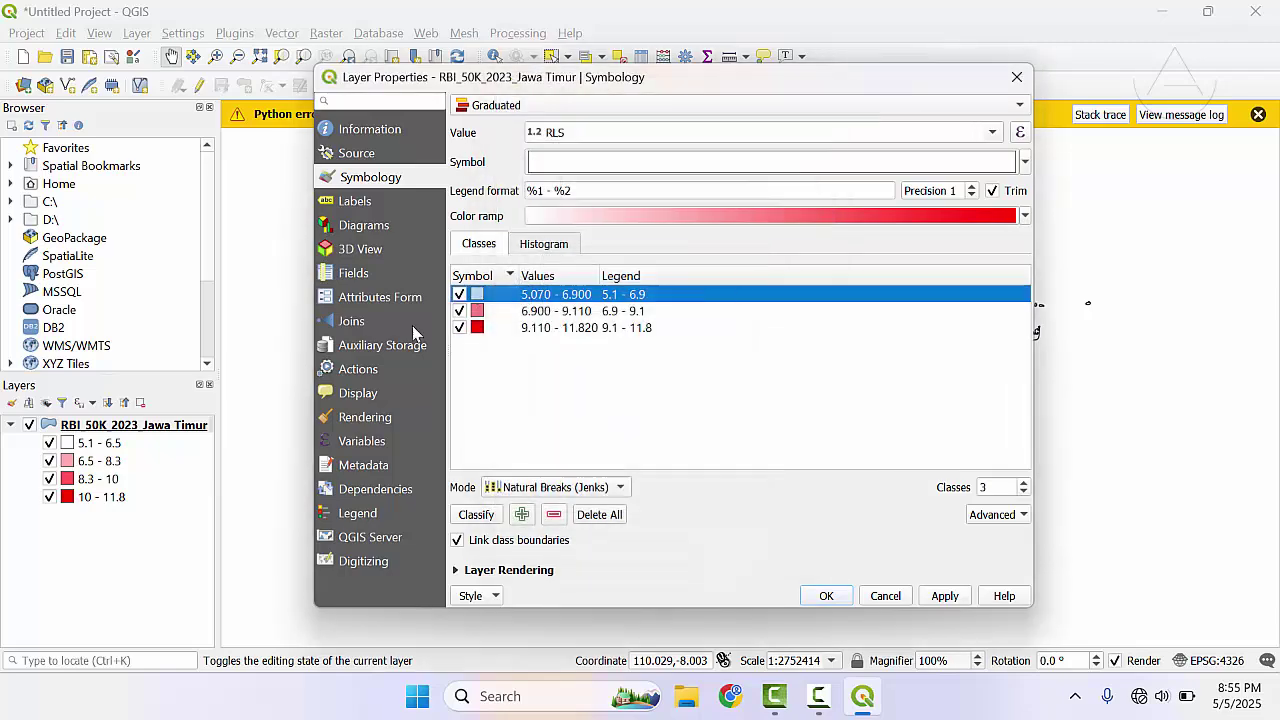
- Set the simple fill colour of the lowest RLS class (5.070 - 6.900) to bright green
{"action": "double_click", "coordinate": [590, 290]}
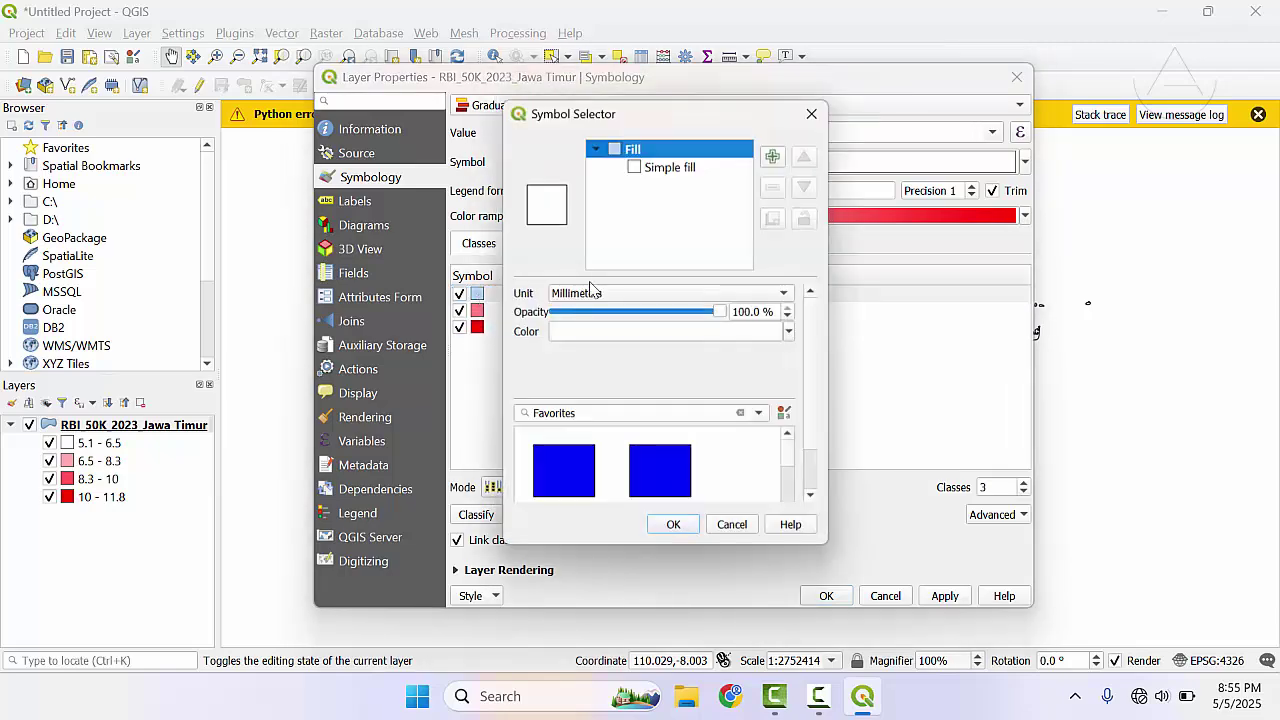
{"action": "left_click", "coordinate": [665, 166]}
{"action": "left_click", "coordinate": [761, 326]}
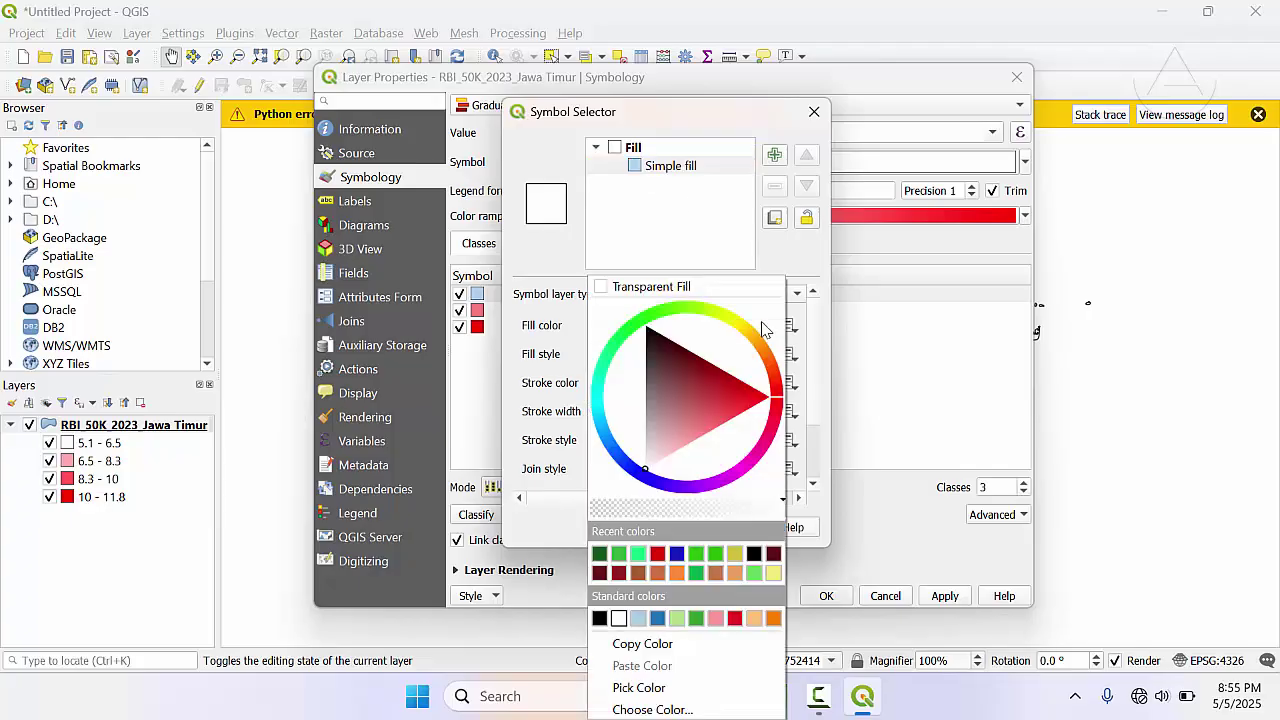
{"action": "left_click", "coordinate": [795, 278]}
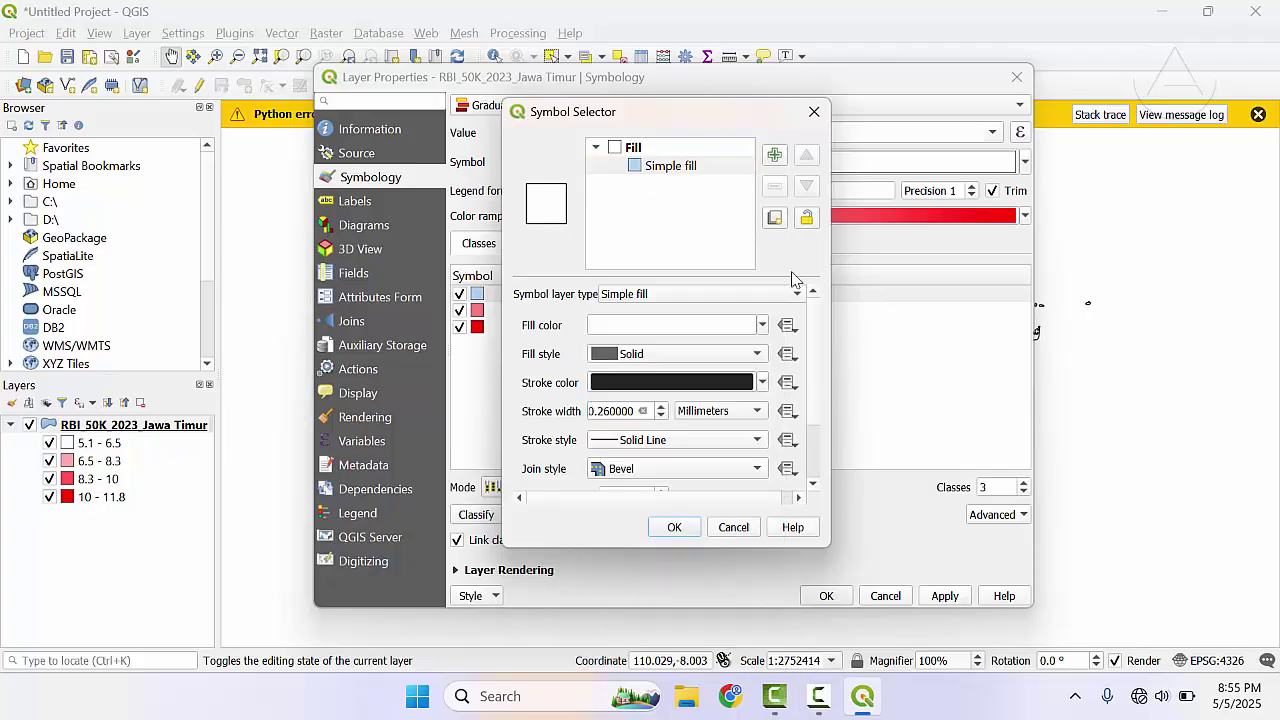
{"action": "left_click", "coordinate": [665, 168]}
{"action": "left_click", "coordinate": [761, 326]}
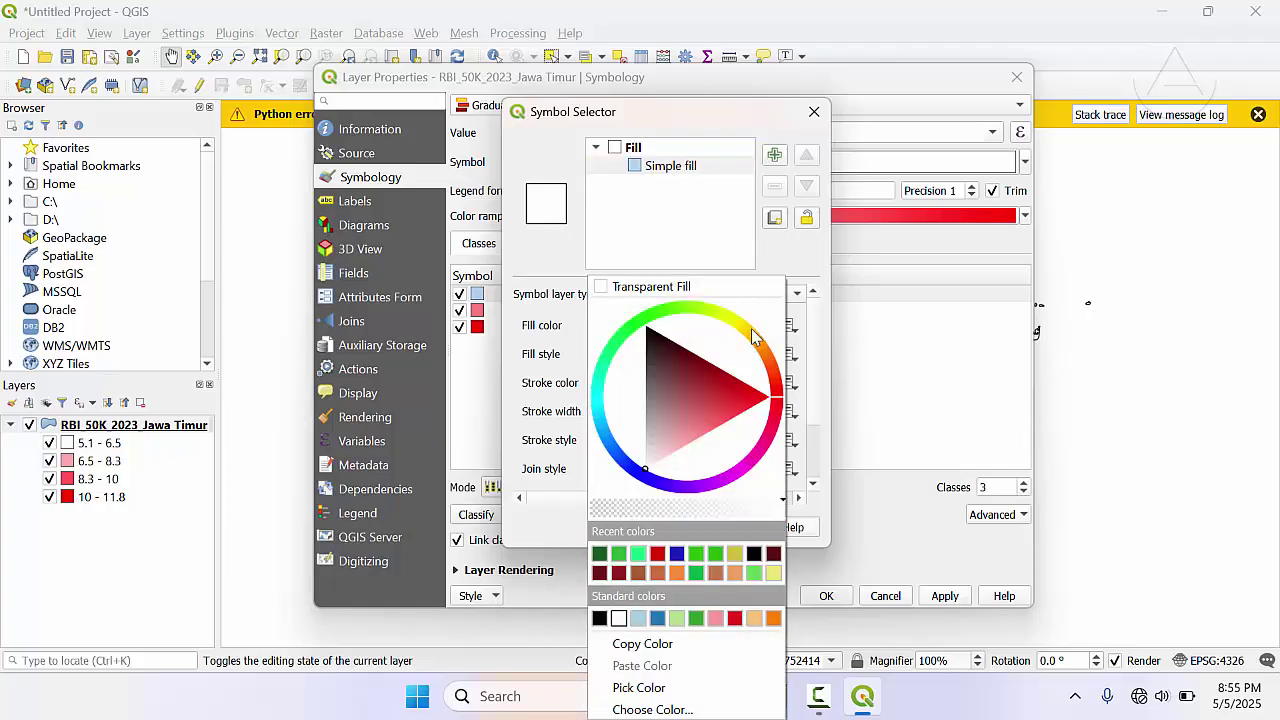
{"action": "left_click", "coordinate": [658, 312]}
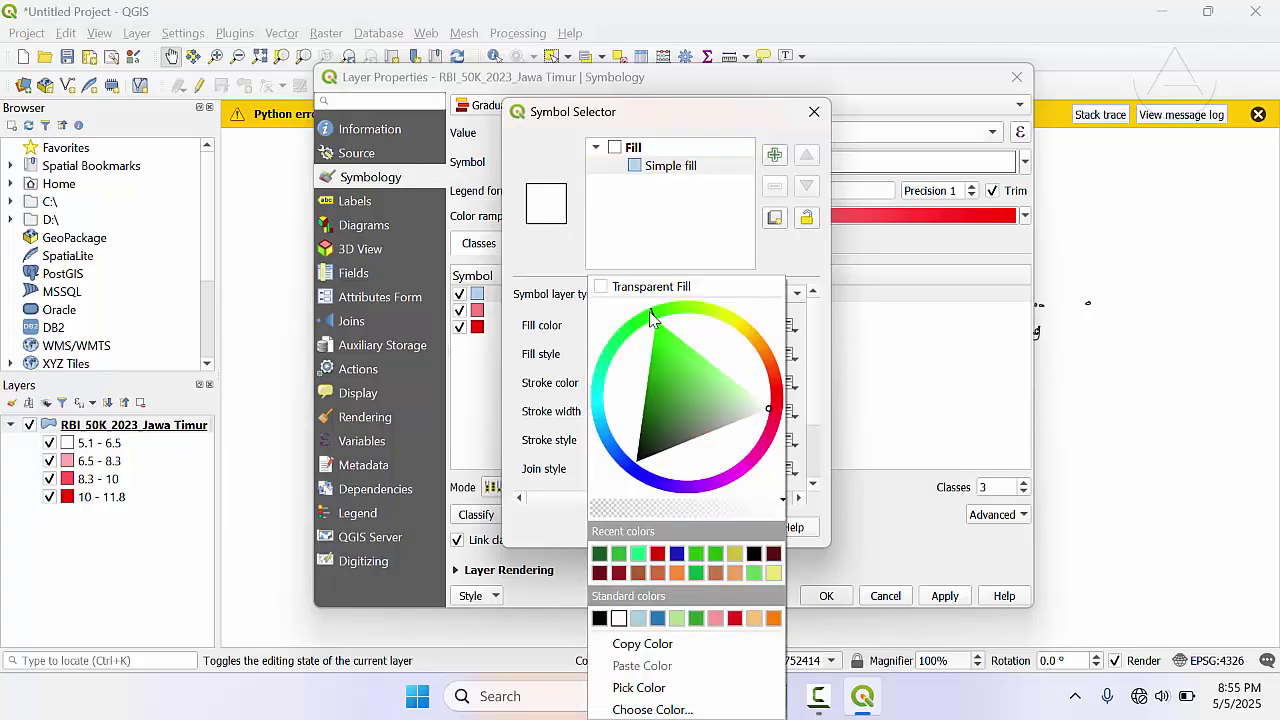
{"action": "left_click", "coordinate": [670, 345]}
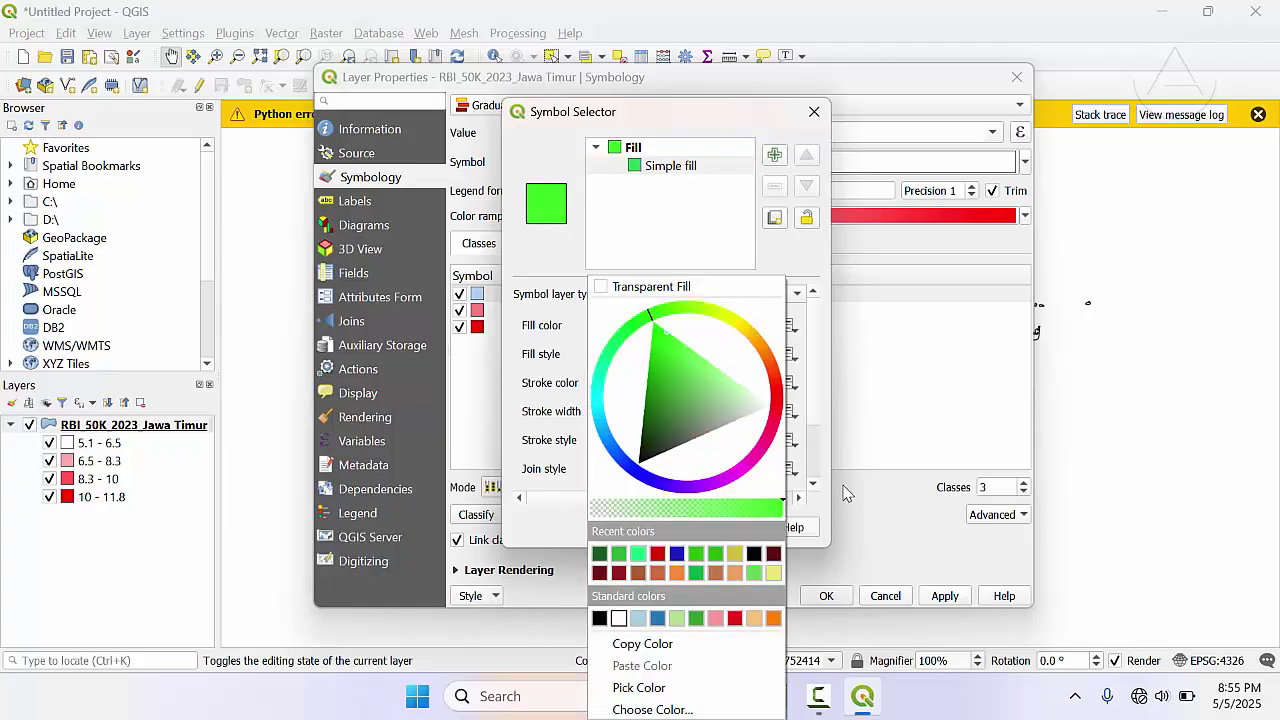
{"action": "left_click", "coordinate": [895, 428]}
{"action": "left_click", "coordinate": [674, 528]}
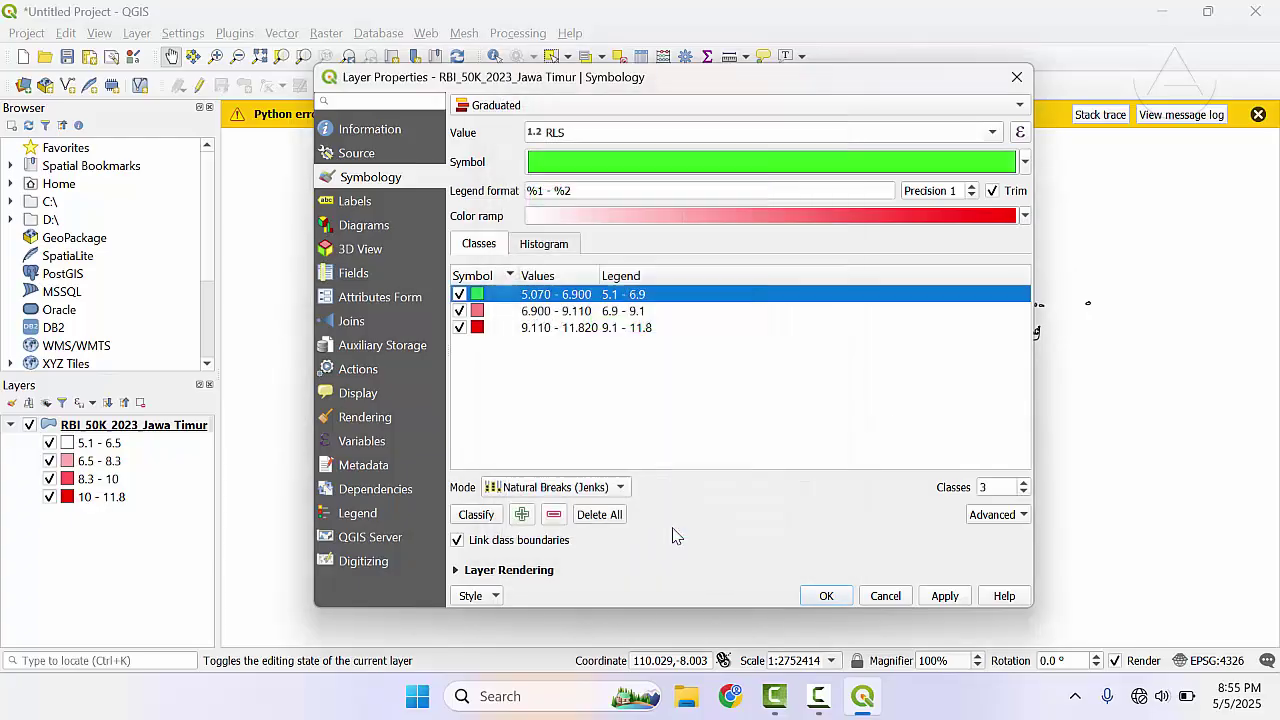
- Change the fill colour of the middle RLS class (6.900 - 9.110) to medium green #42bd2a
{"action": "double_click", "coordinate": [479, 314]}
{"action": "left_click", "coordinate": [675, 332]}
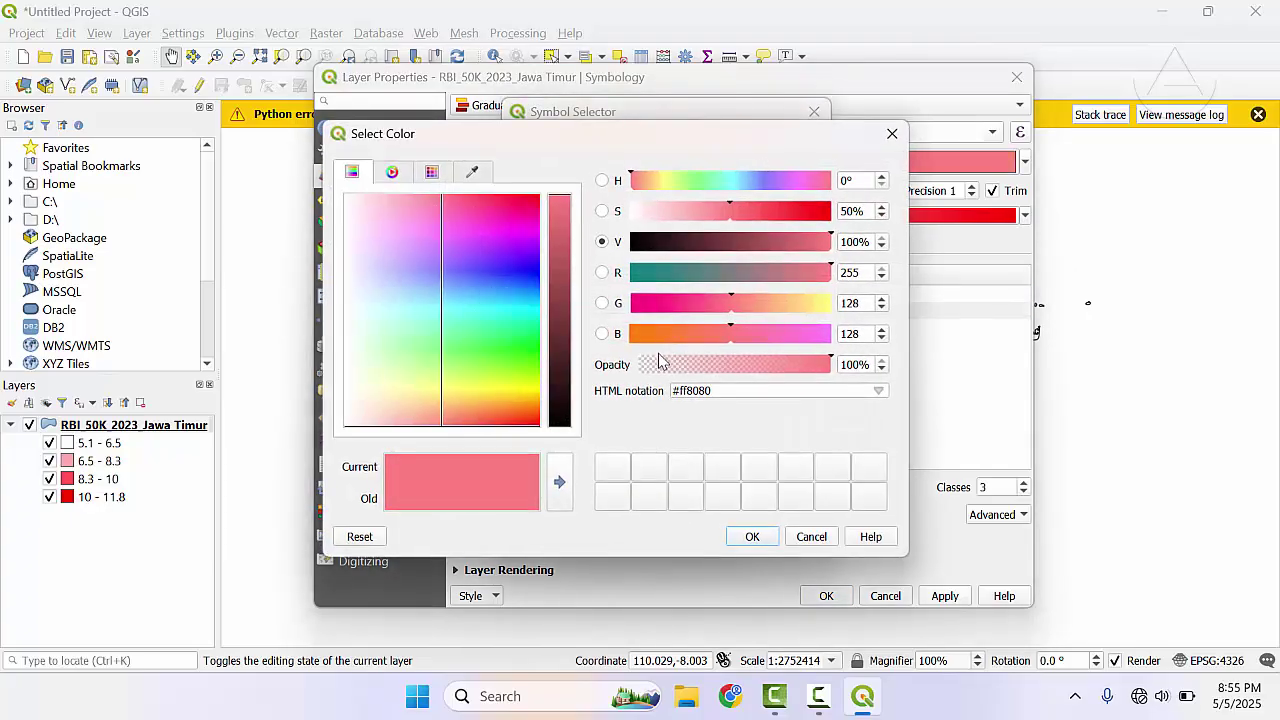
{"action": "left_click_drag", "start_coordinate": [590, 143], "coordinate": [811, 137]}
{"action": "left_click", "coordinate": [716, 350]}
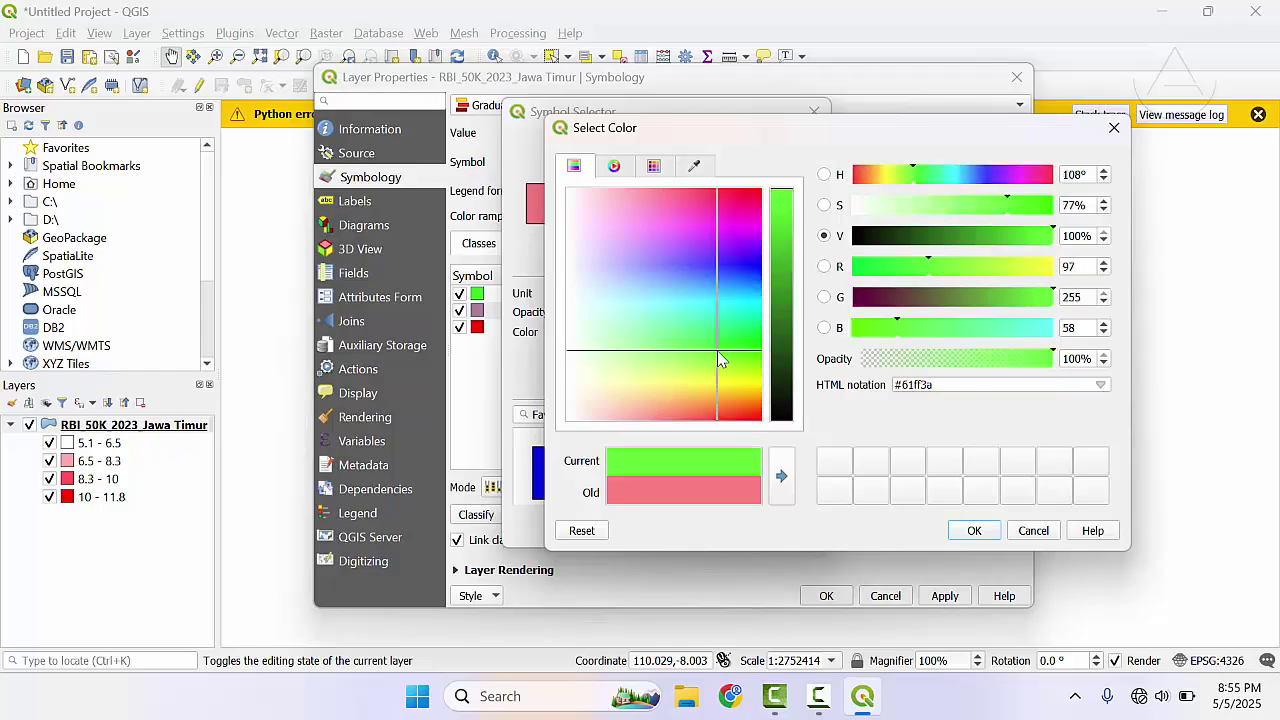
{"action": "left_click", "coordinate": [782, 293]}
{"action": "left_click_drag", "start_coordinate": [782, 293], "coordinate": [789, 255]}
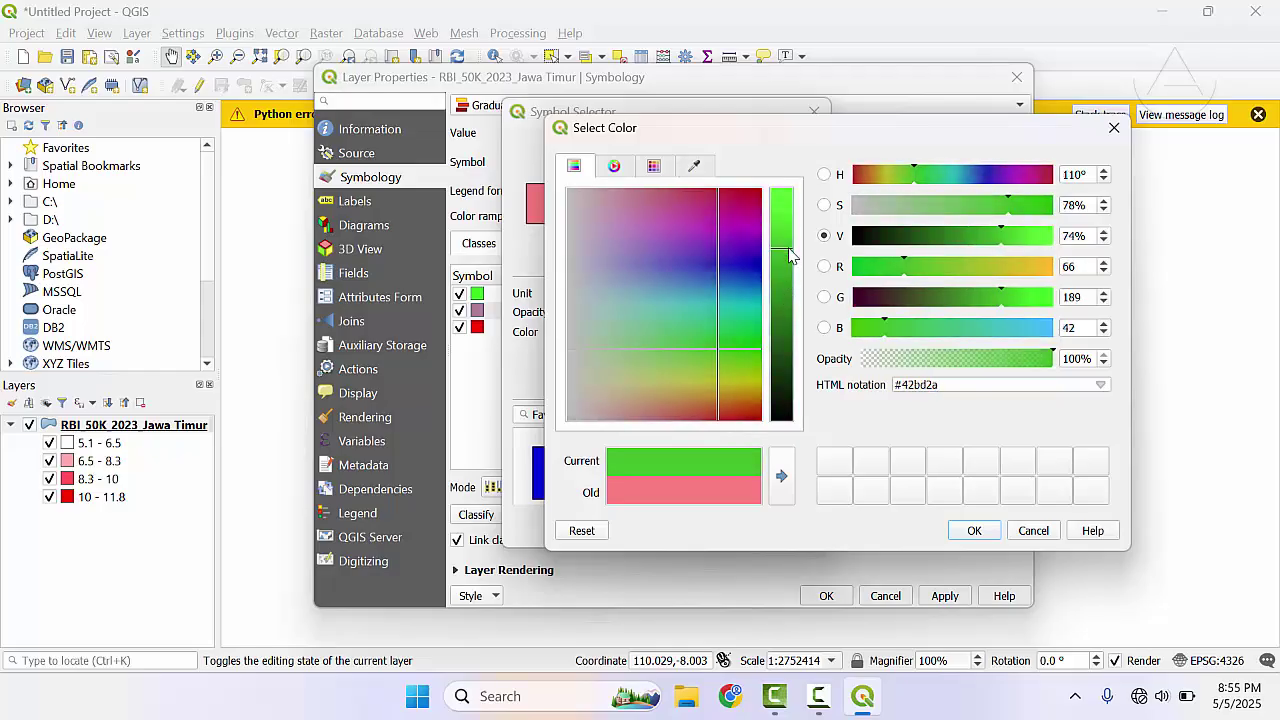
{"action": "left_click", "coordinate": [968, 530]}
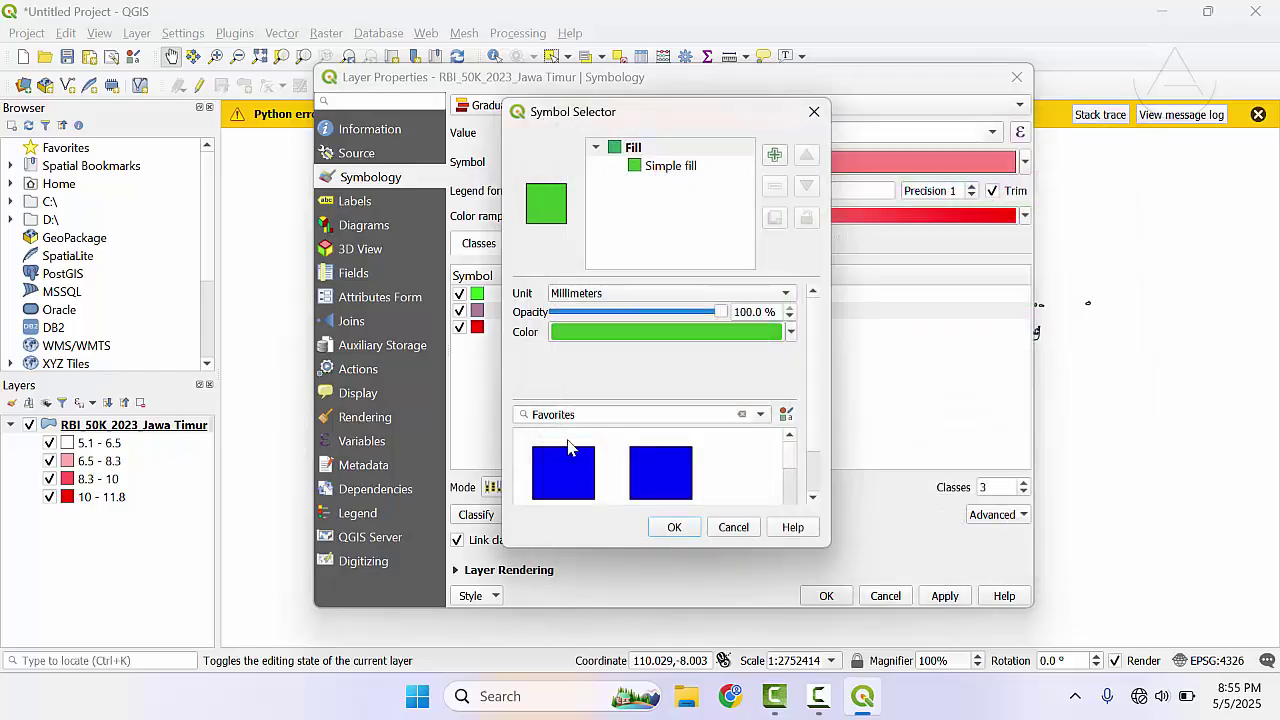
{"action": "left_click", "coordinate": [675, 530]}
- Change the fill colour of the lowest RLS class (5.070 - 6.900) to pale green #c5ffca
{"action": "double_click", "coordinate": [485, 296]}
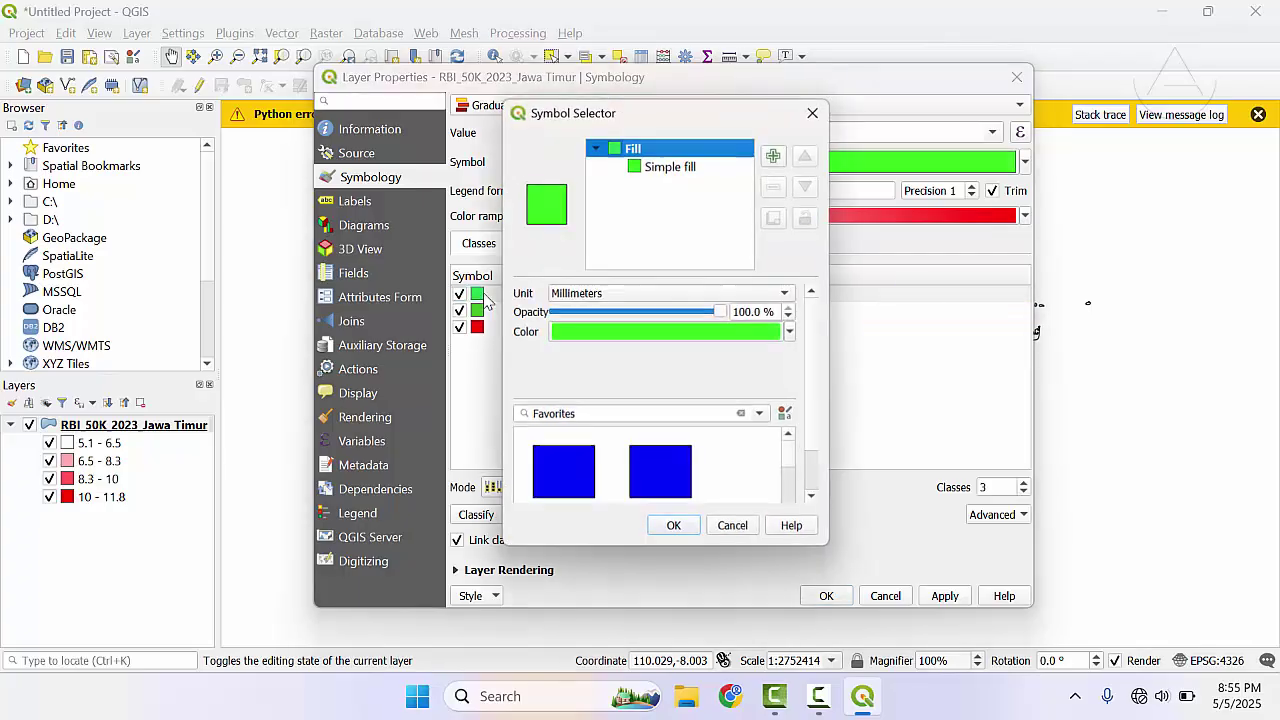
{"action": "left_click", "coordinate": [646, 334]}
{"action": "left_click", "coordinate": [599, 340]}
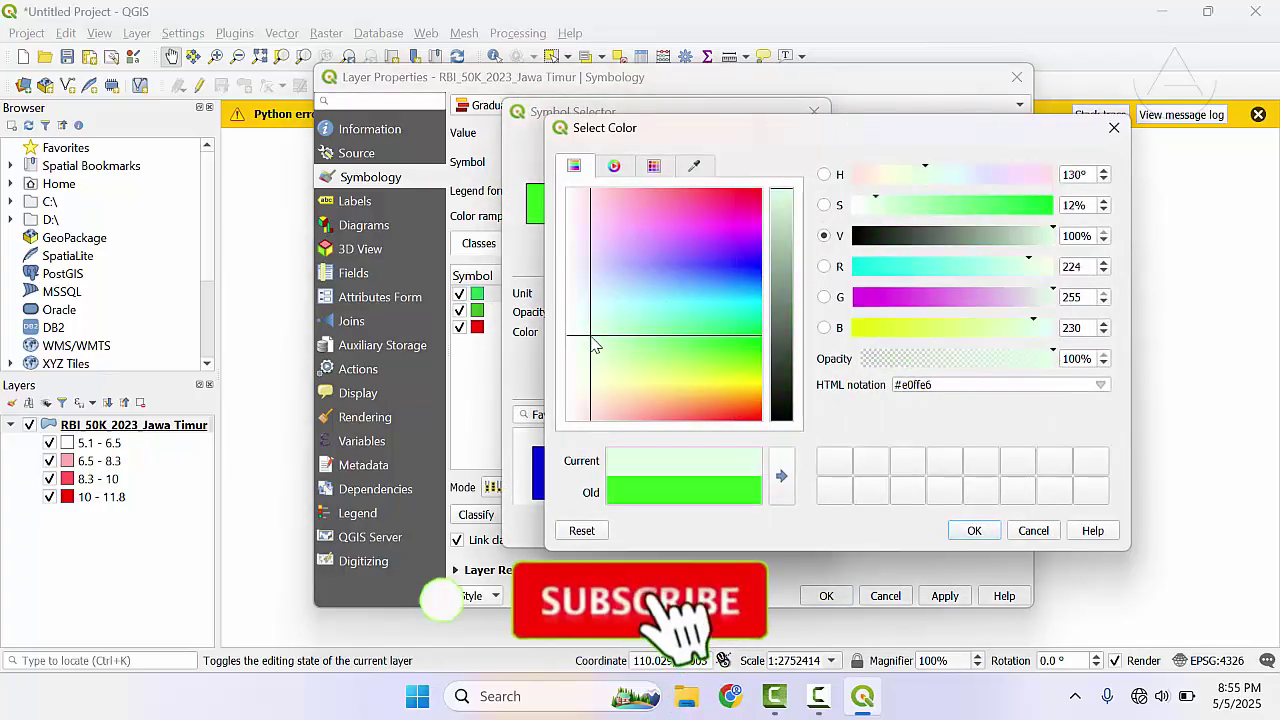
{"action": "left_click", "coordinate": [609, 340]}
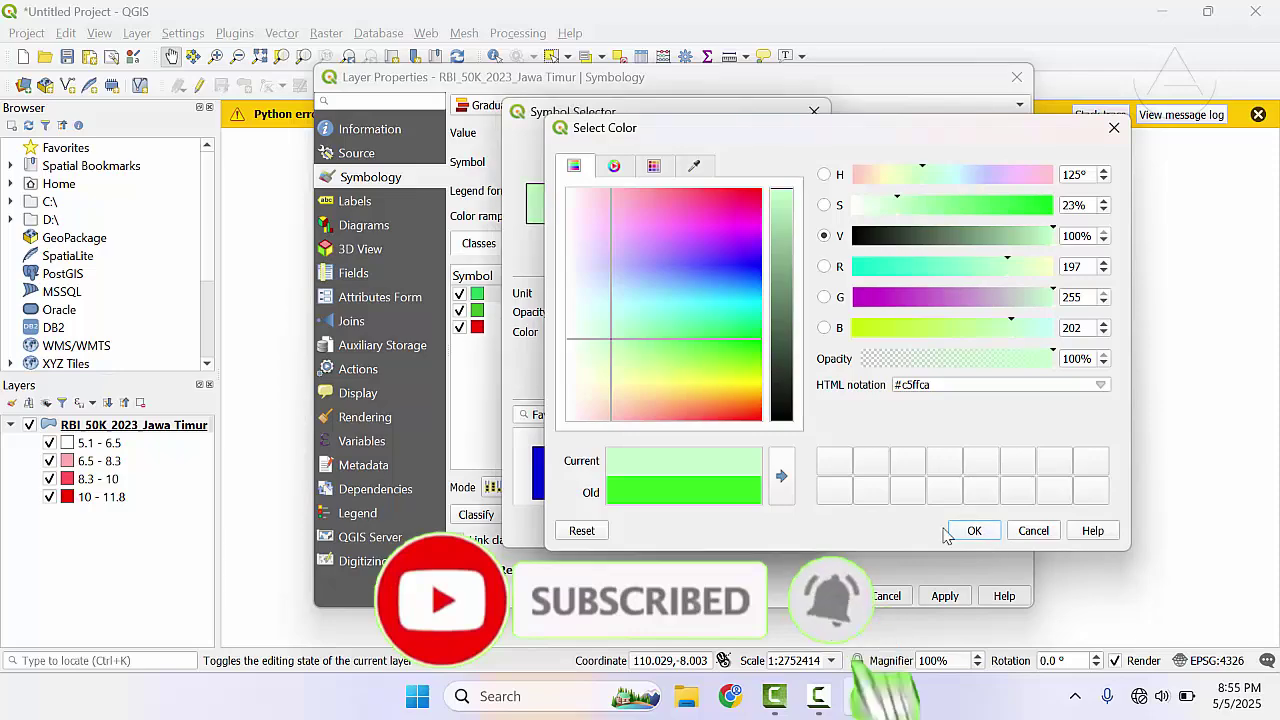
{"action": "left_click", "coordinate": [973, 530]}
{"action": "left_click", "coordinate": [690, 521]}
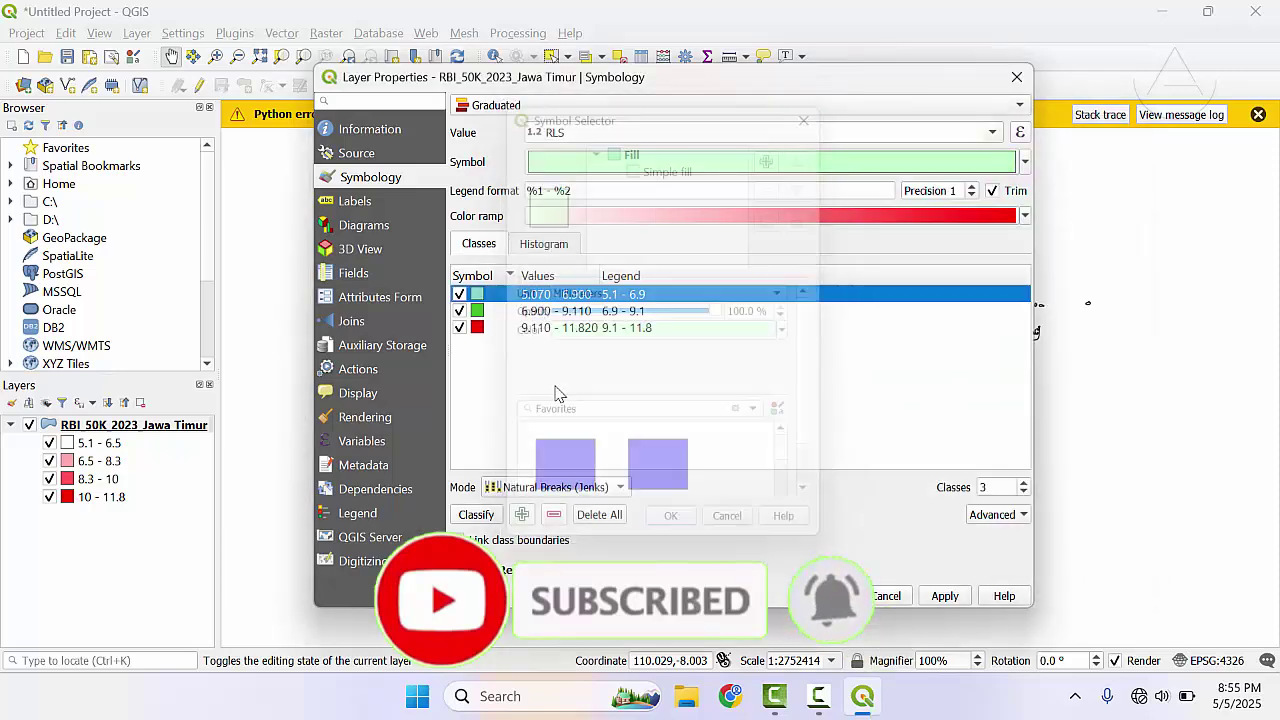
- Change the fill colour of the highest RLS class (9.110 - 11.820) to dark green #075c0e and apply the symbology to the map
{"action": "double_click", "coordinate": [478, 328]}
{"action": "left_click", "coordinate": [675, 332]}
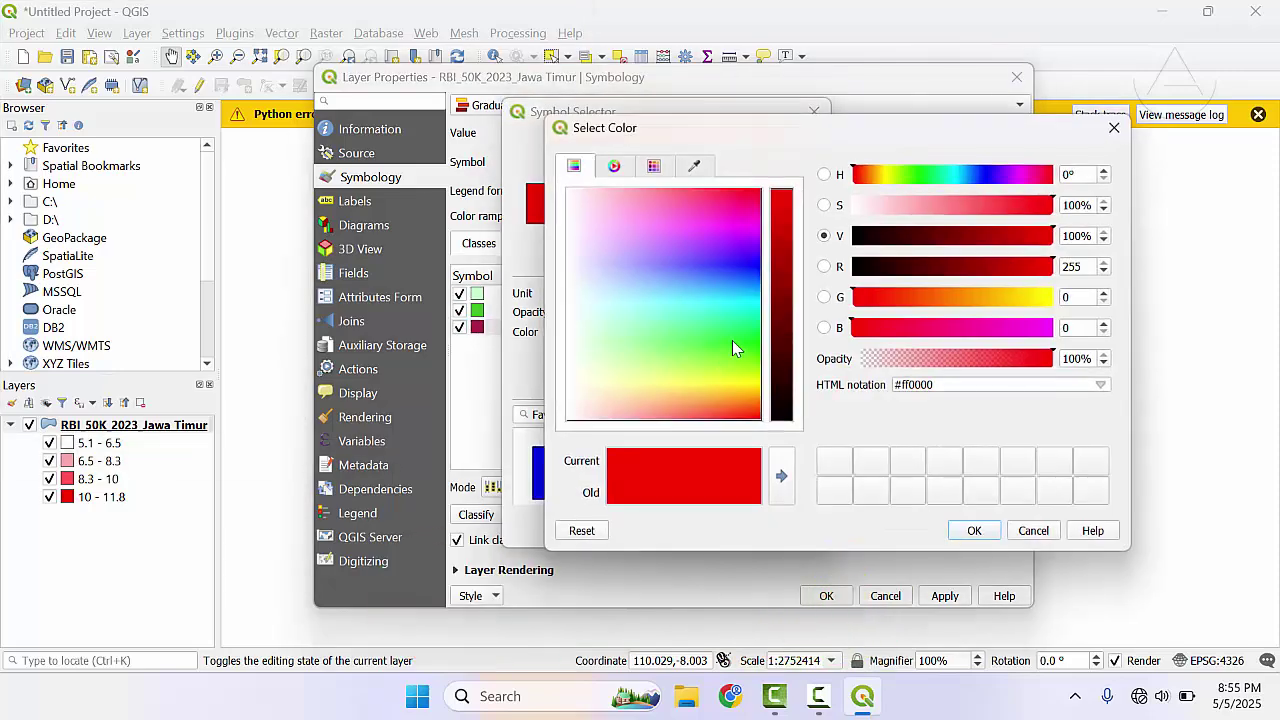
{"action": "left_click", "coordinate": [745, 340]}
{"action": "left_click", "coordinate": [783, 350]}
{"action": "left_click", "coordinate": [781, 343]}
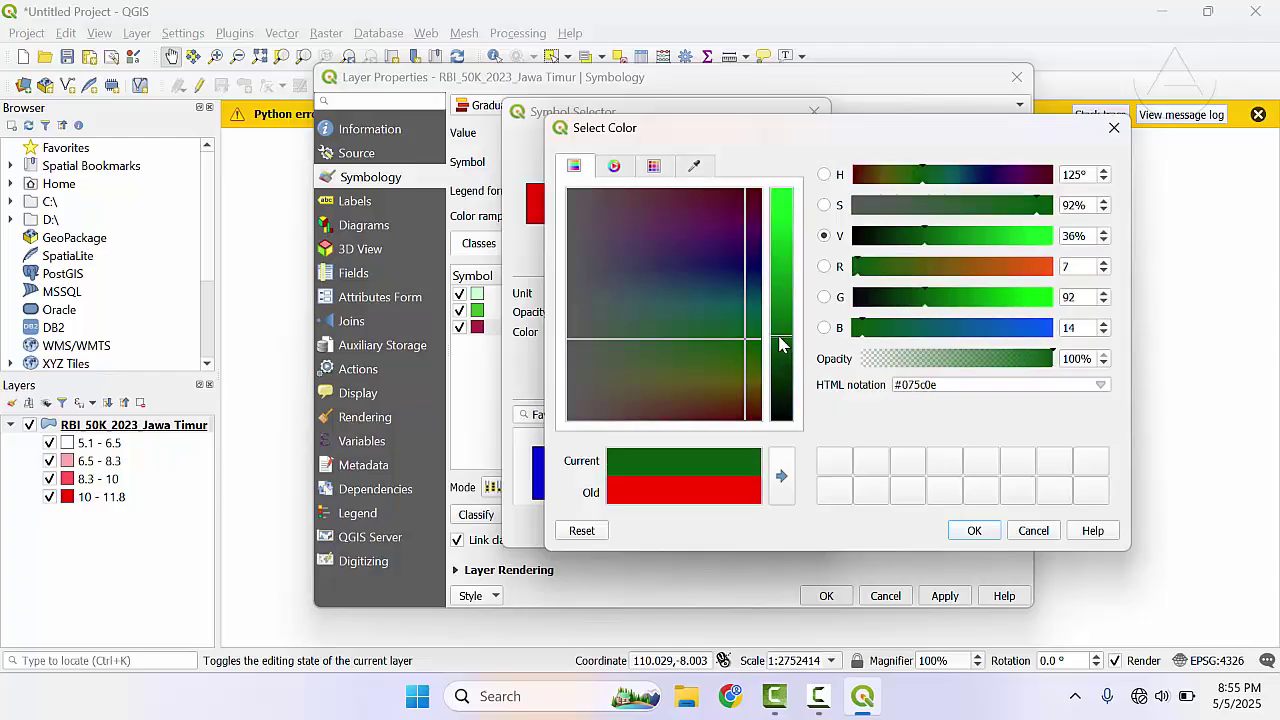
{"action": "left_click", "coordinate": [972, 531]}
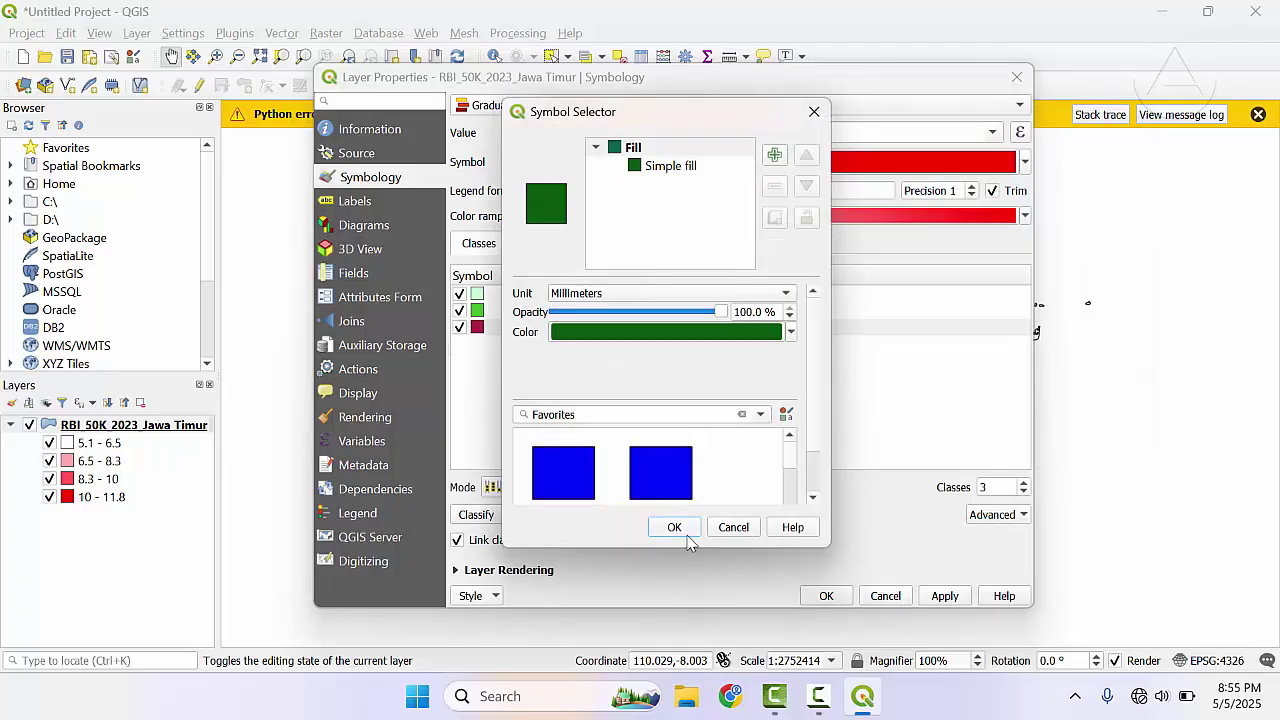
{"action": "left_click", "coordinate": [675, 527]}
{"action": "left_click_drag", "start_coordinate": [597, 93], "coordinate": [905, 80]}
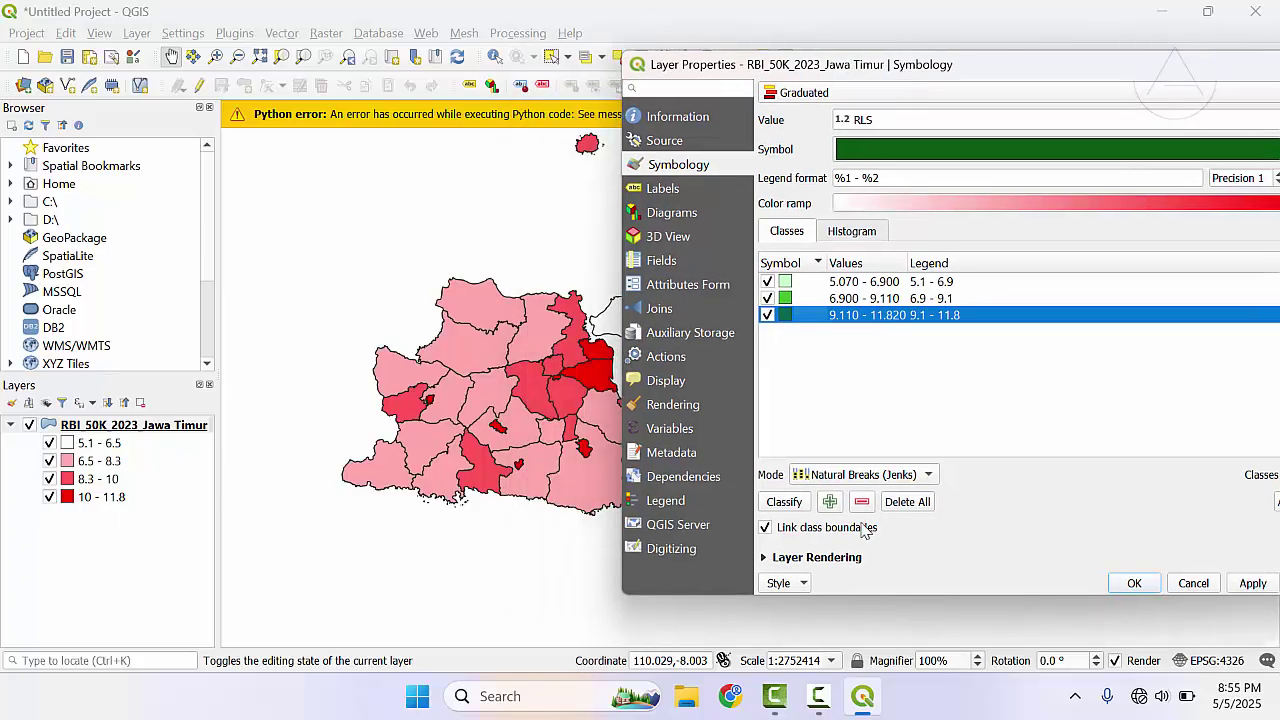
{"action": "left_click", "coordinate": [1252, 583]}
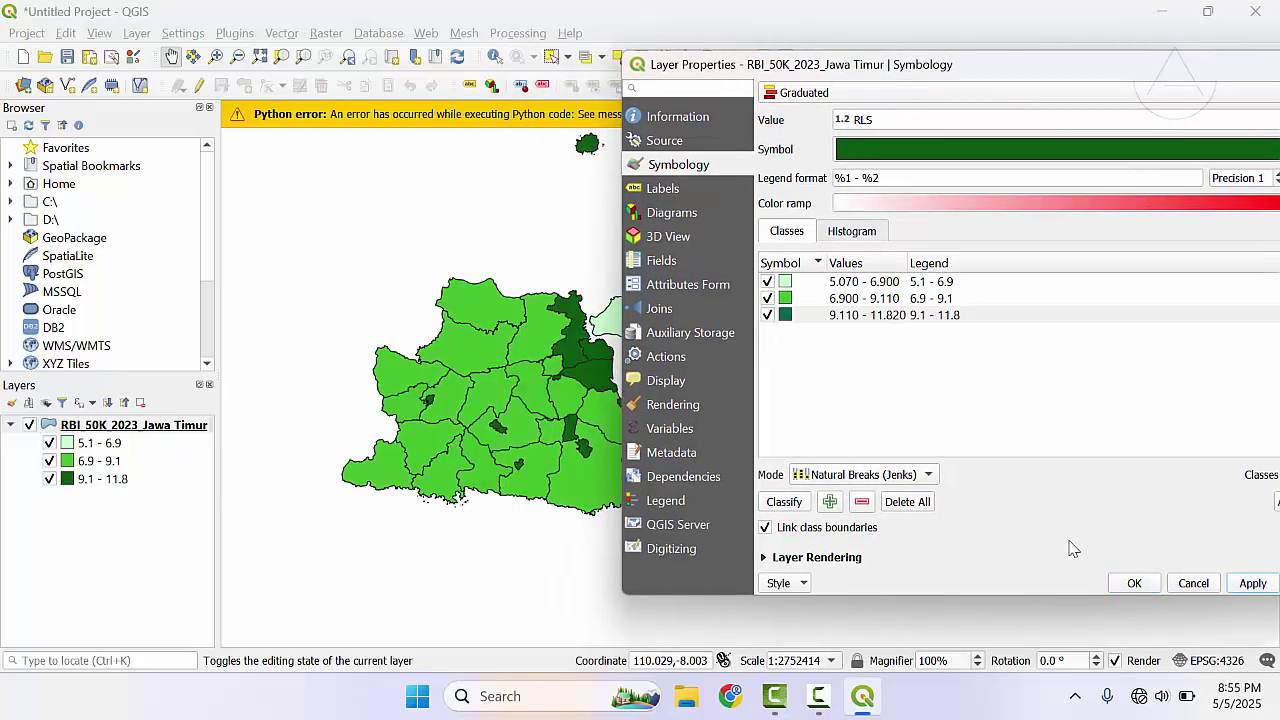
- Accept the green three-class symbology and close the layer properties to reveal the map
{"action": "left_click_drag", "start_coordinate": [770, 75], "coordinate": [1151, 185]}
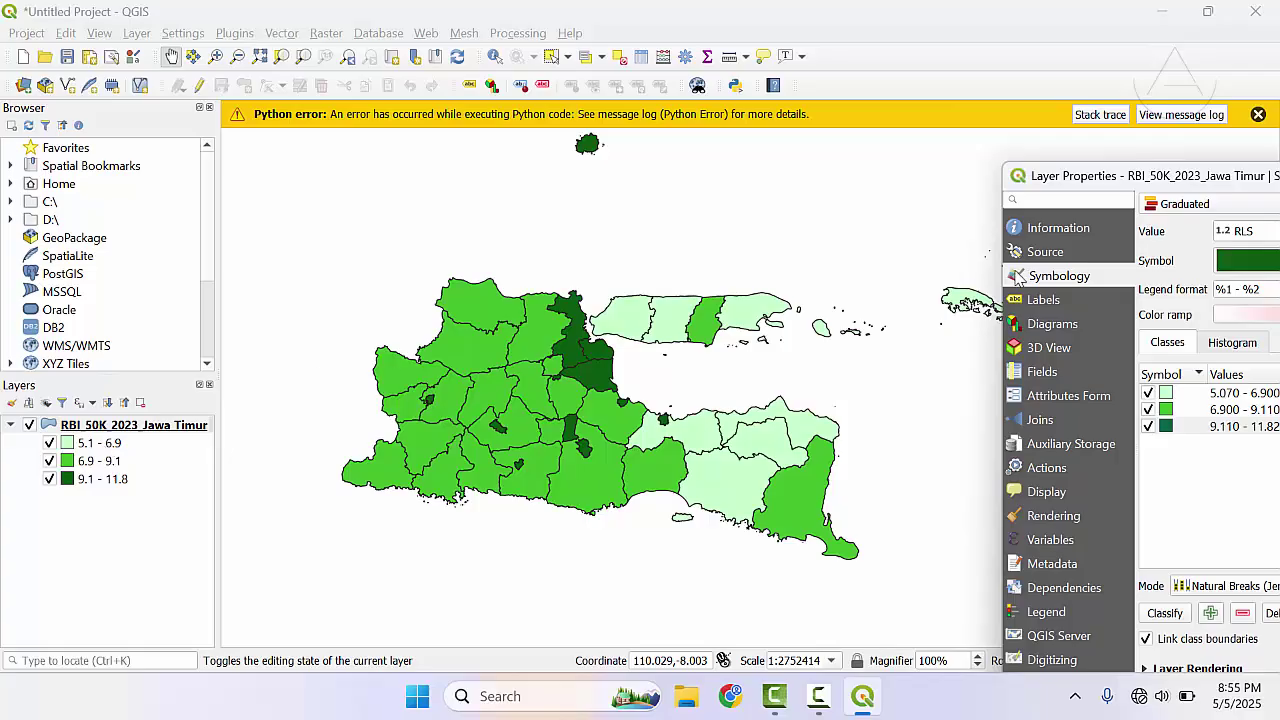
{"action": "left_click_drag", "start_coordinate": [1077, 180], "coordinate": [491, 131]}
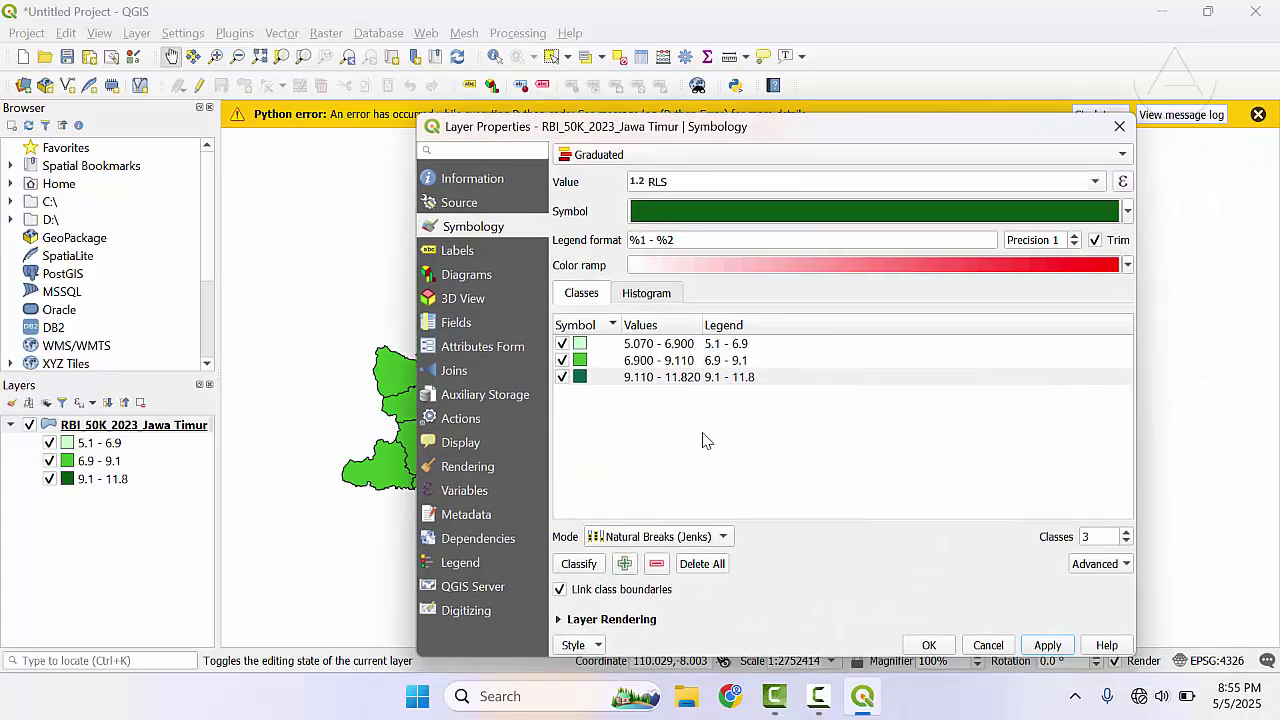
{"action": "left_click", "coordinate": [932, 645]}
- Open the attribute table of the RBI_50K_2023_Jawa Timur layer and stretch its window to full height over the map's eastern part
{"action": "right_click", "coordinate": [130, 427]}
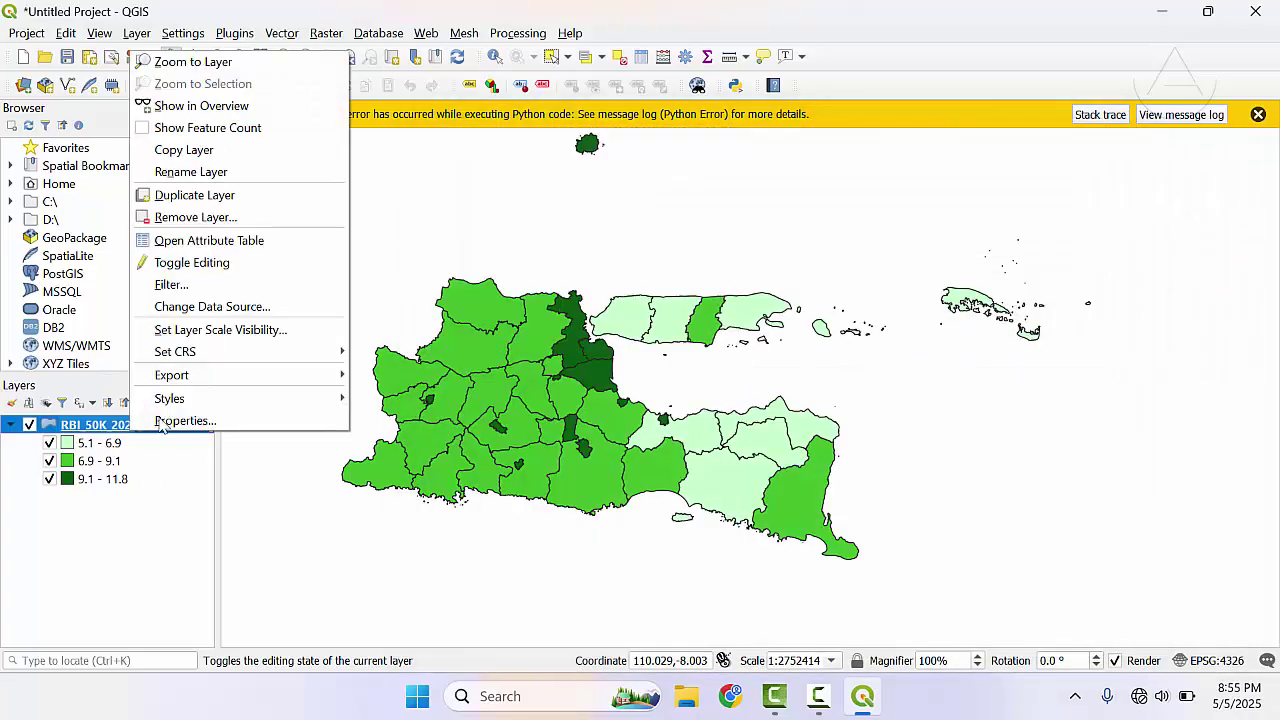
{"action": "left_click", "coordinate": [227, 242]}
{"action": "left_click_drag", "start_coordinate": [424, 12], "coordinate": [886, 58]}
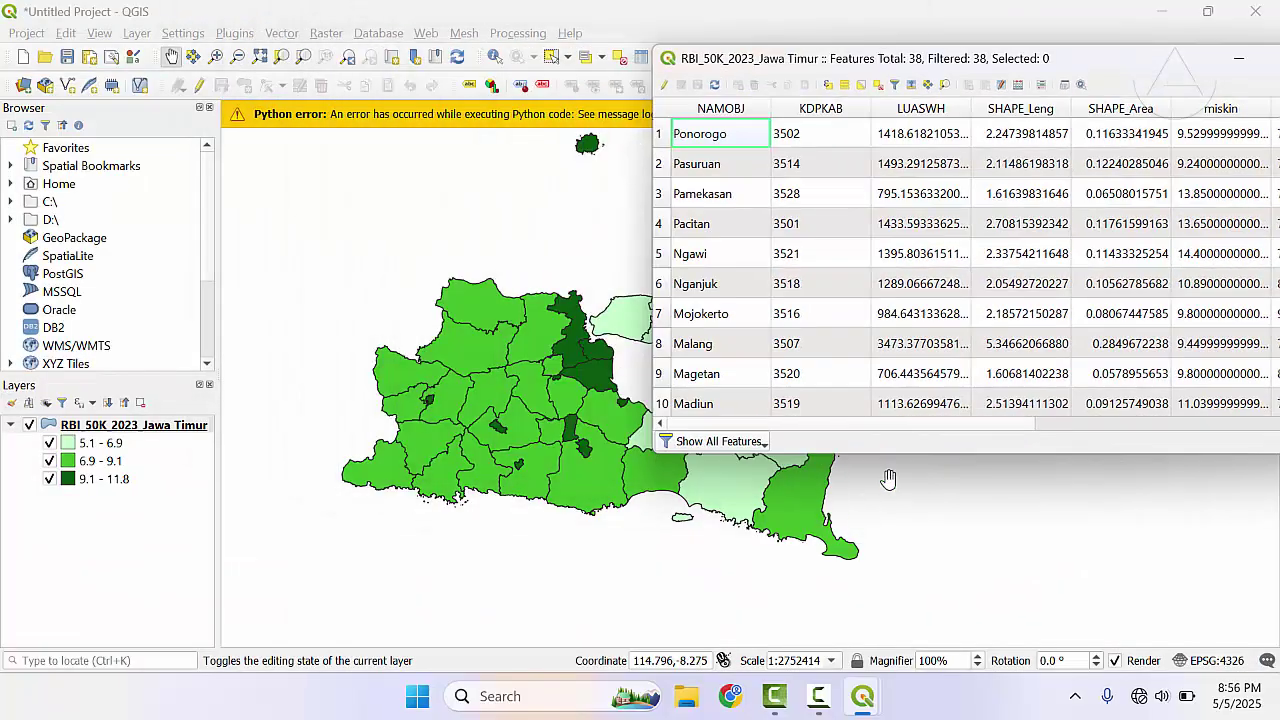
{"action": "key", "text": "super+shift+Up"}
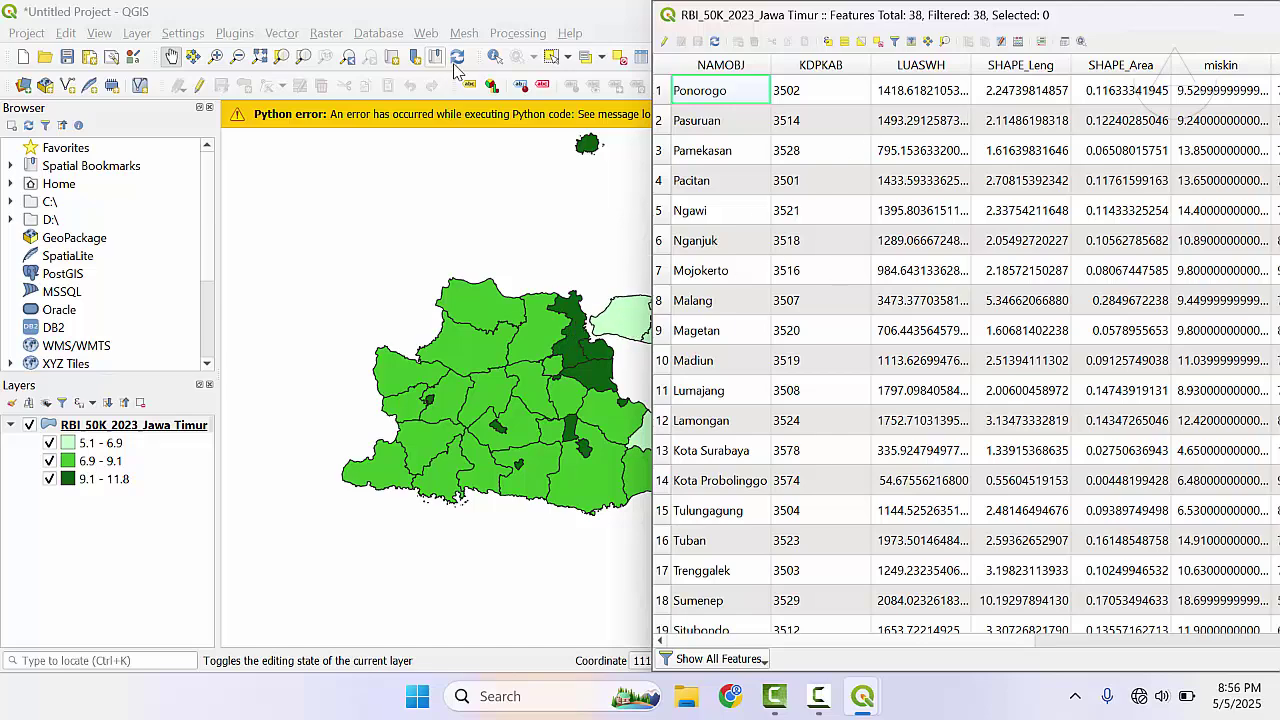
- Select the Gresik district on the map and check its RLS value in the attribute table
{"action": "left_click", "coordinate": [553, 58]}
{"action": "left_click", "coordinate": [575, 325]}
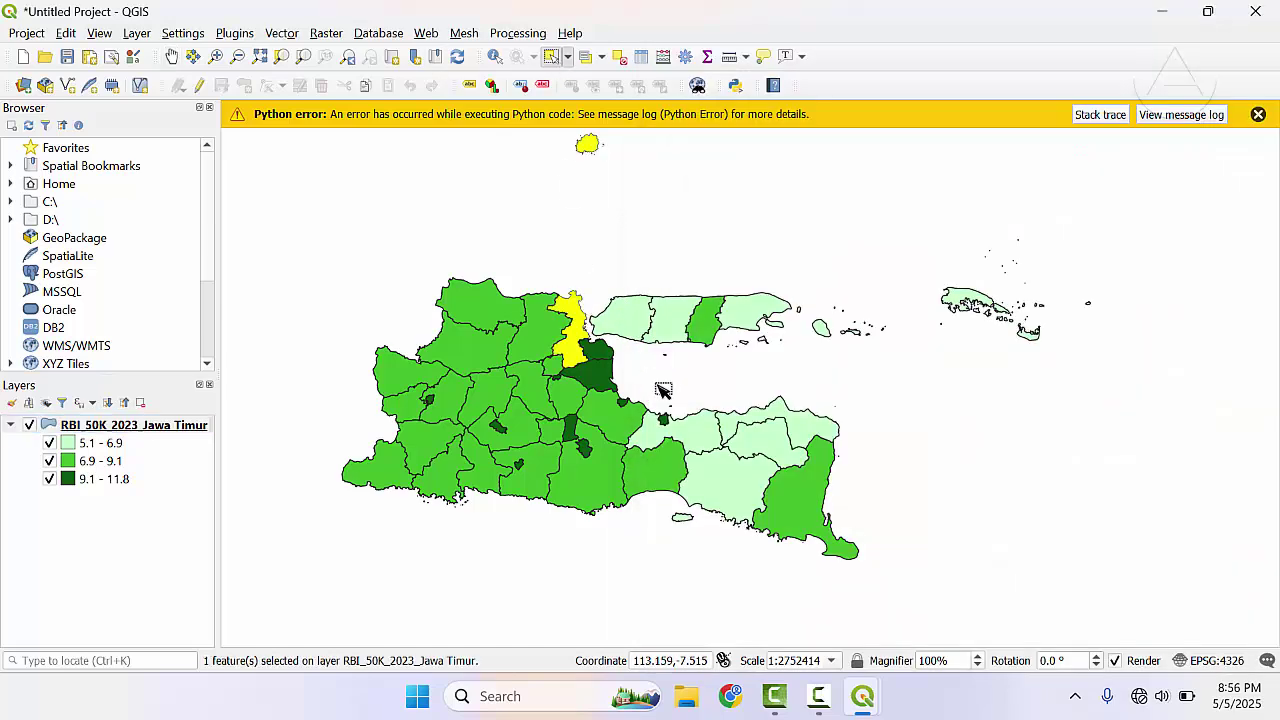
{"action": "mouse_move", "coordinate": [862, 696]}
{"action": "left_click", "coordinate": [965, 628]}
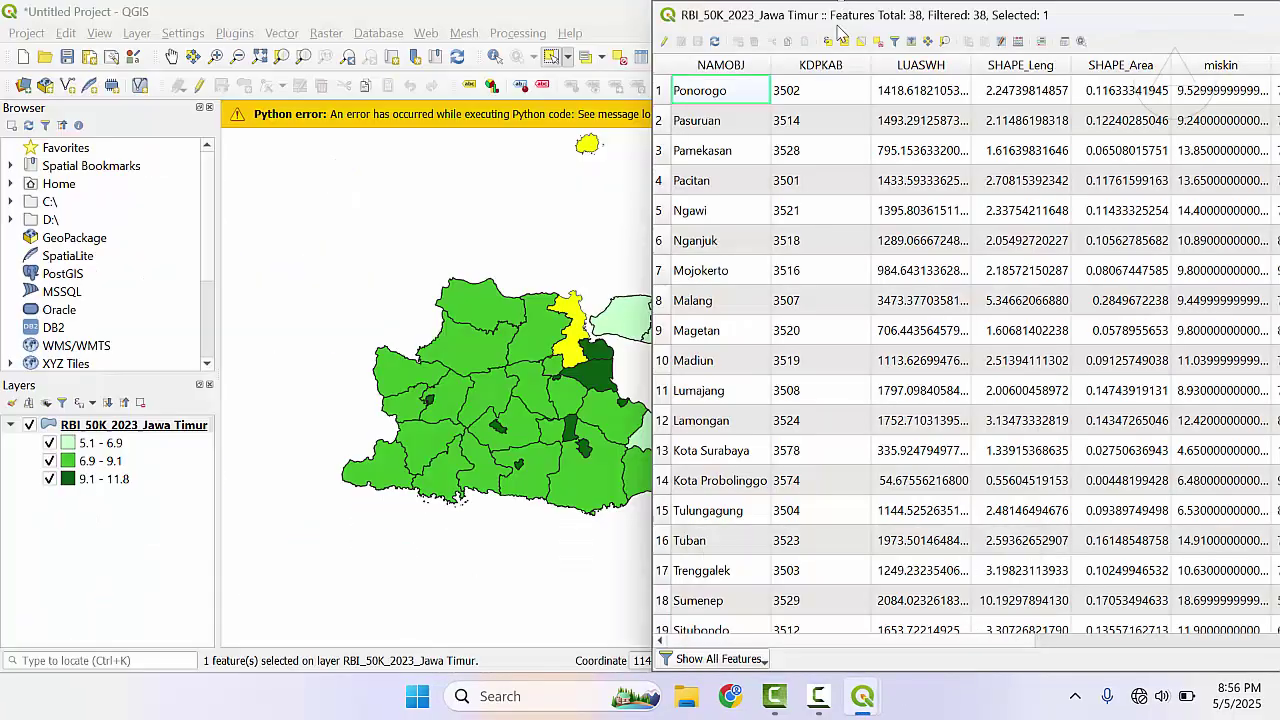
{"action": "scroll", "coordinate": [840, 260], "scroll_direction": "down", "scroll_amount": 6}
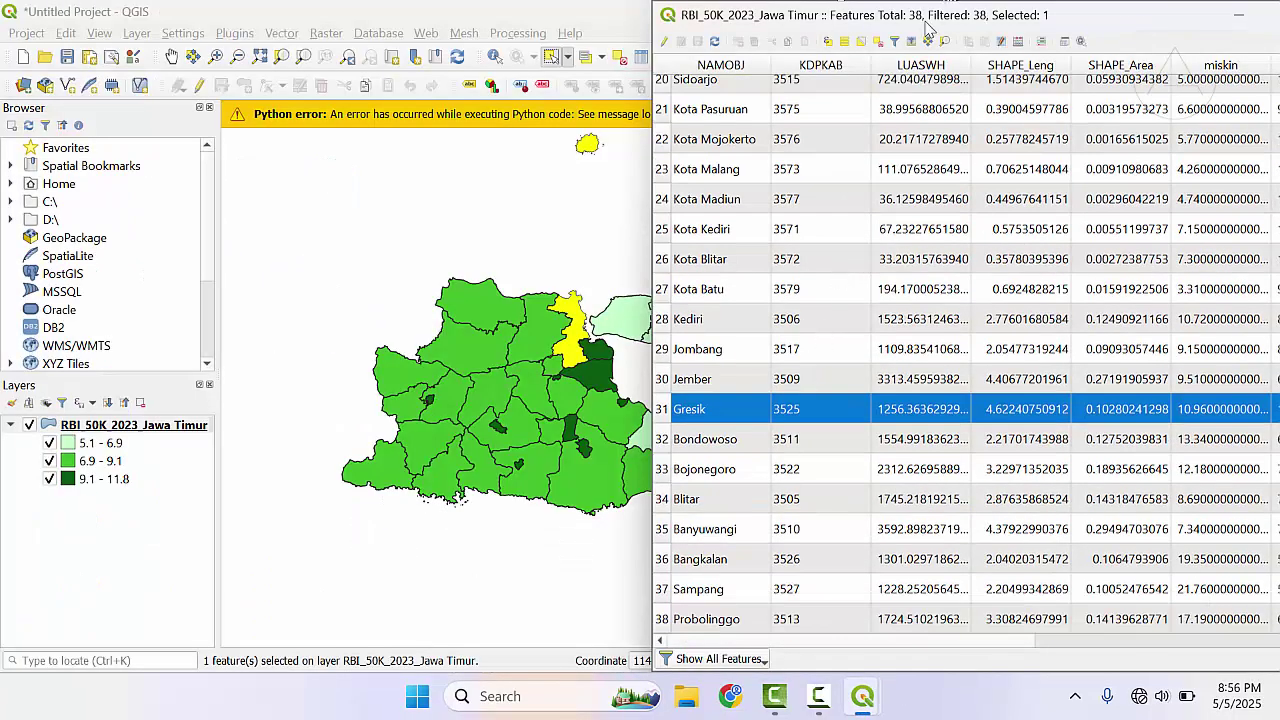
{"action": "left_click_drag", "start_coordinate": [927, 25], "coordinate": [753, 21]}
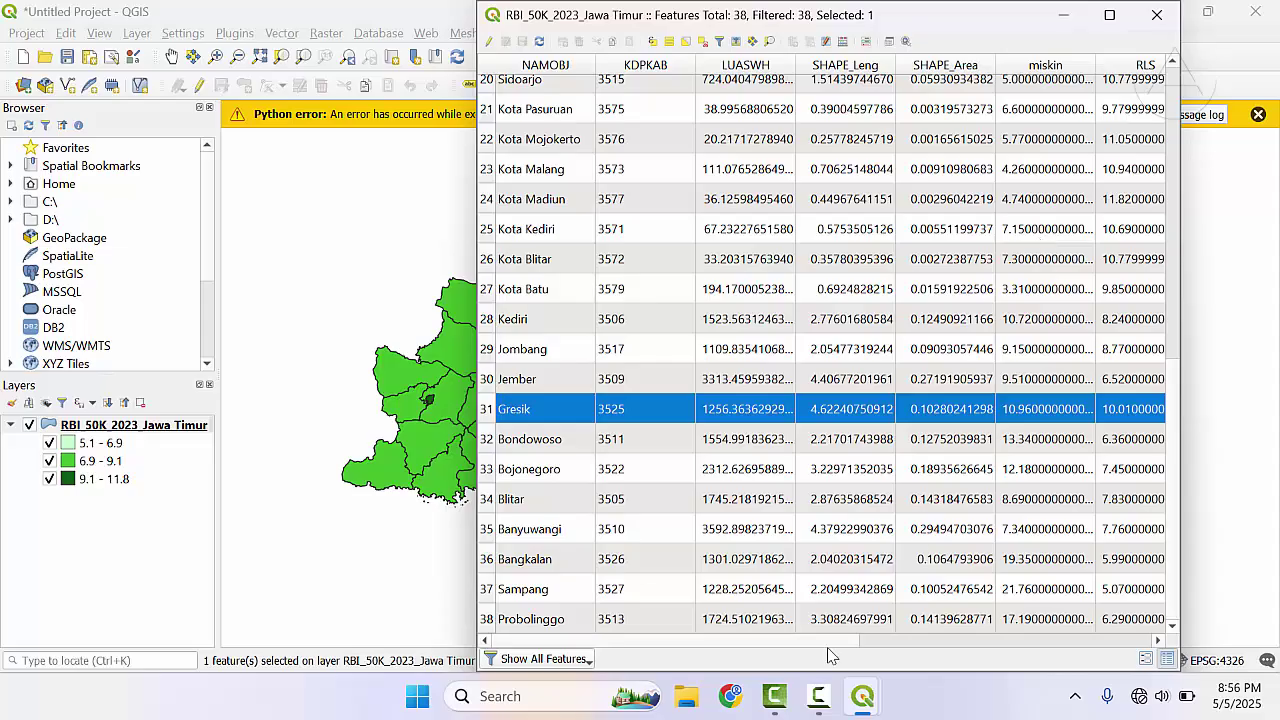
{"action": "left_click_drag", "start_coordinate": [820, 651], "coordinate": [946, 651]}
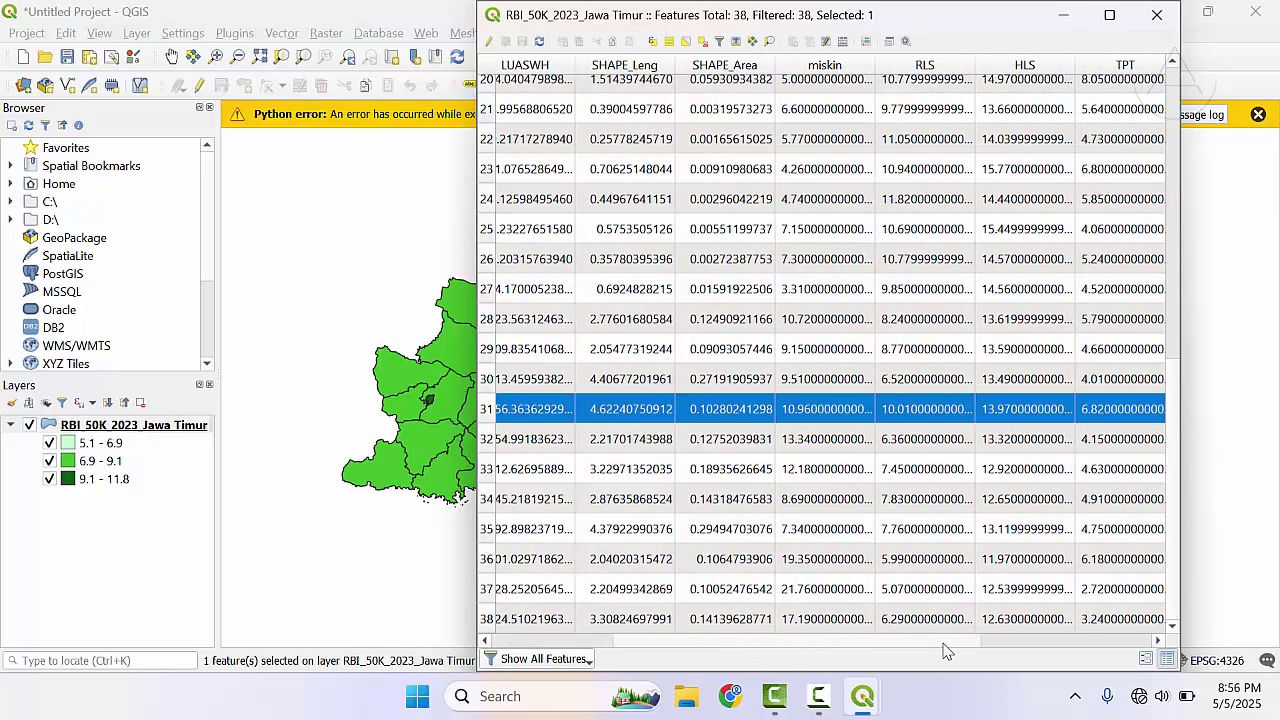
{"action": "scroll", "coordinate": [918, 415], "scroll_direction": "up", "scroll_amount": 2}
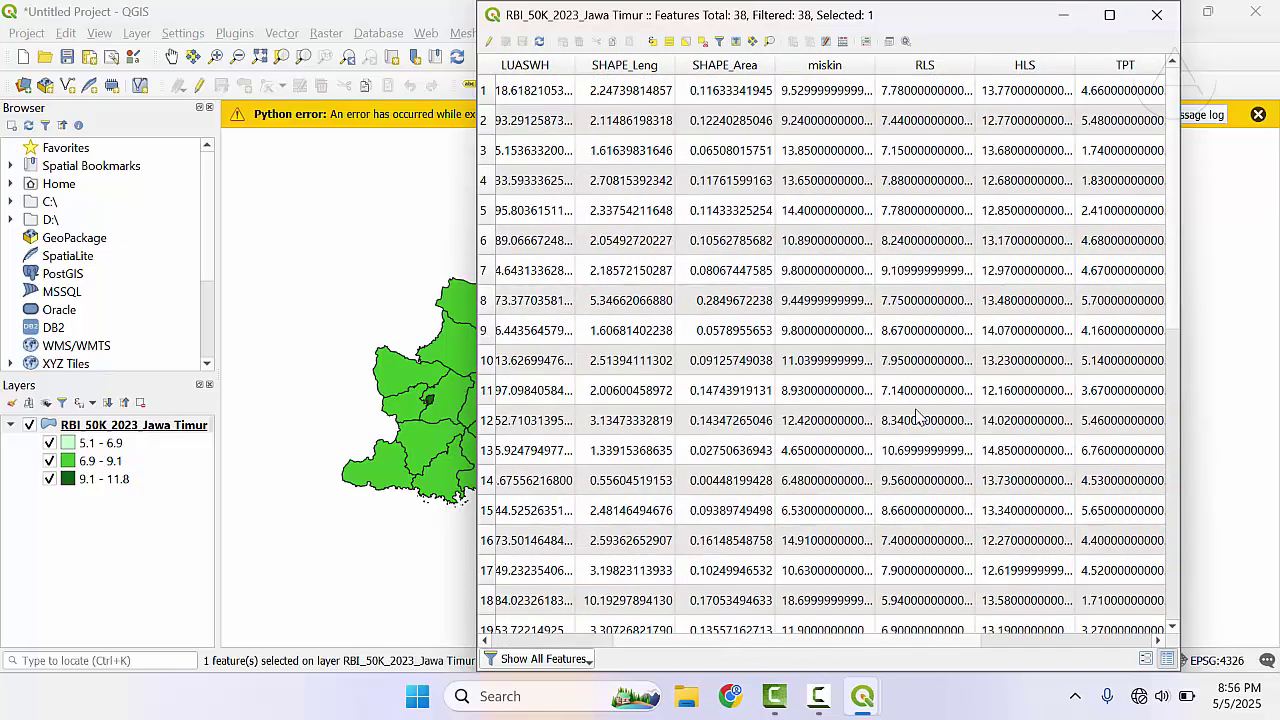
- Arrange the map window and the attribute table side by side, each filling its own part of the screen
{"action": "left_click_drag", "start_coordinate": [884, 16], "coordinate": [1024, 16]}
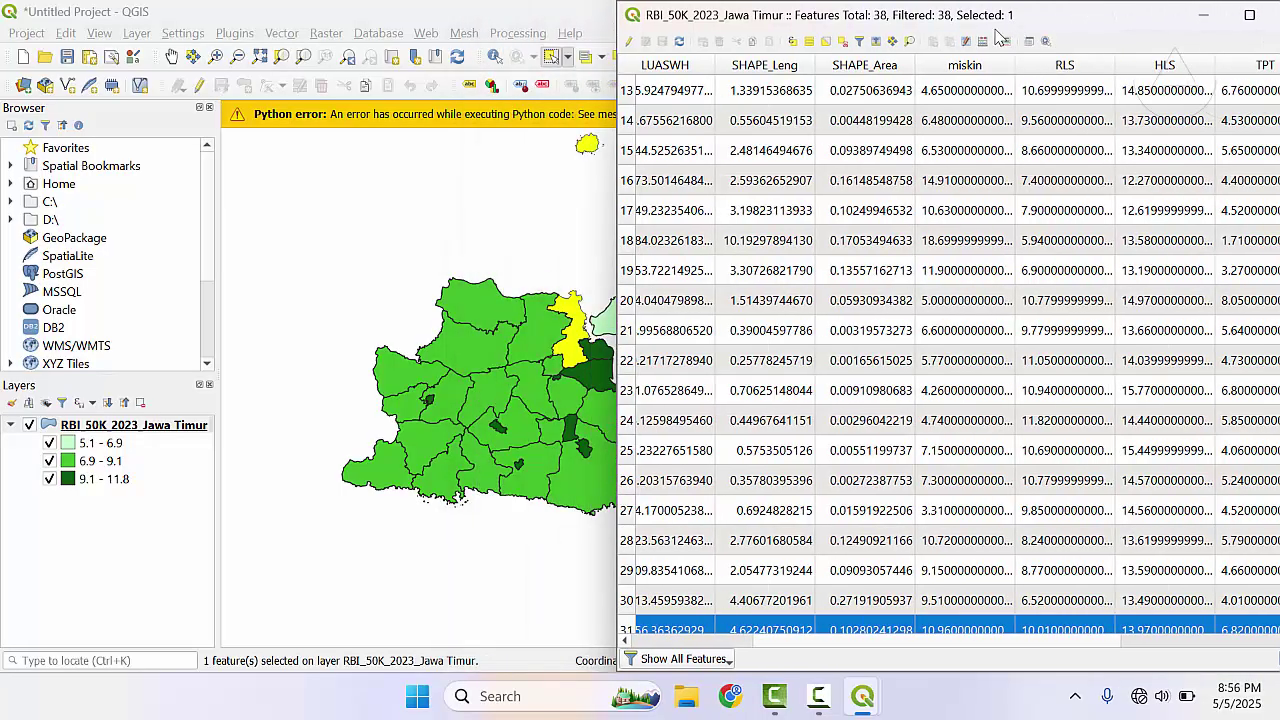
{"action": "left_click", "coordinate": [480, 6]}
{"action": "double_click", "coordinate": [478, 8]}
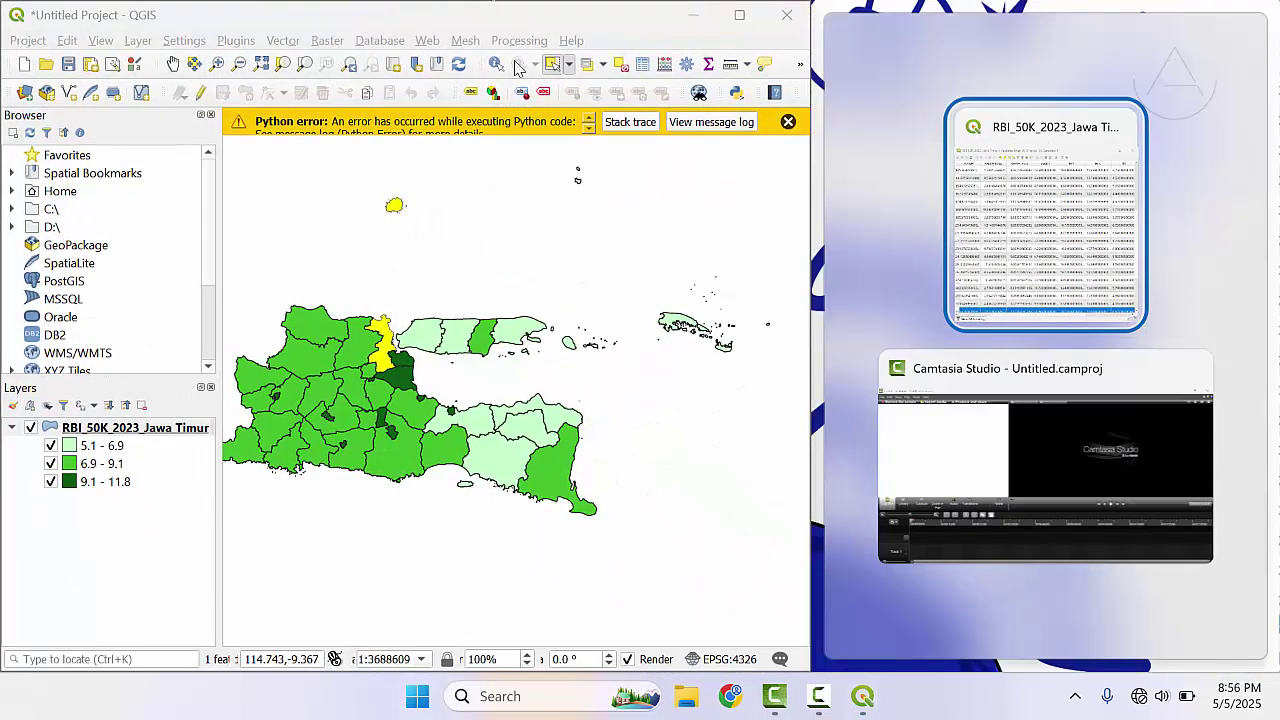
{"action": "left_click", "coordinate": [1050, 213]}
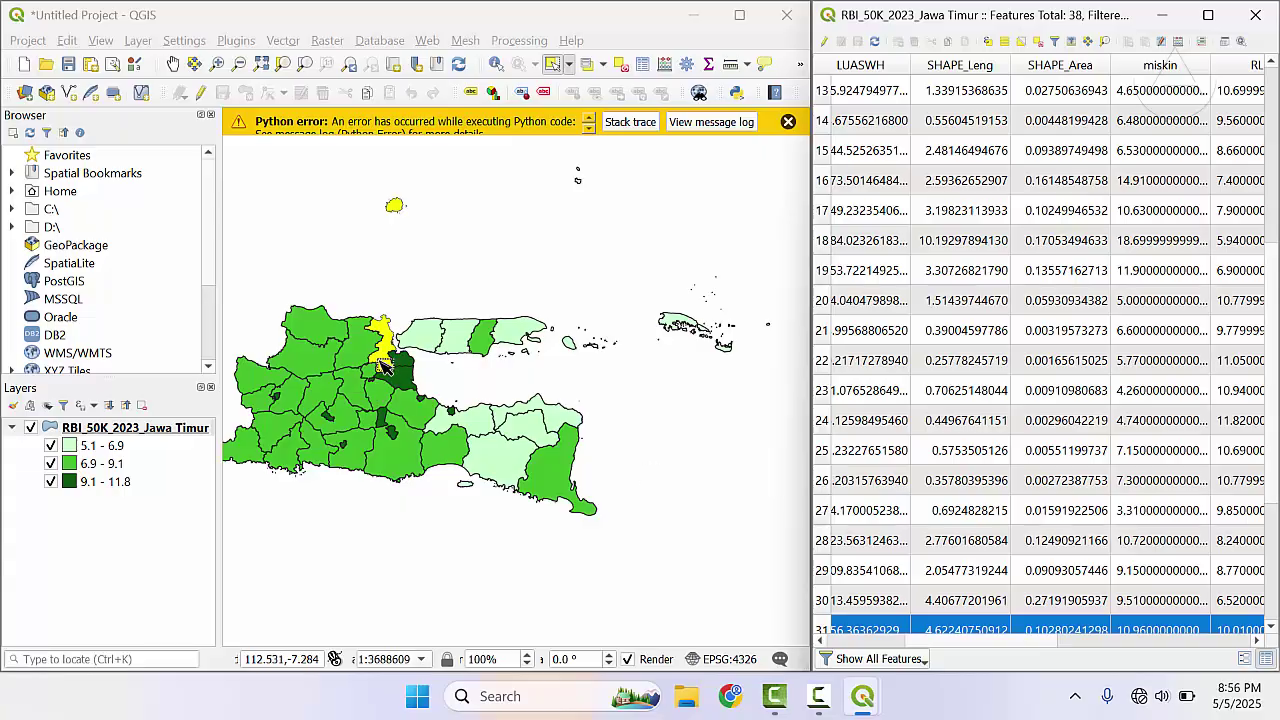
- Select the Kota Surabaya district on the map and check its RLS value in the attribute table
{"action": "left_click", "coordinate": [975, 90]}
{"action": "scroll", "coordinate": [990, 208], "scroll_direction": "up", "scroll_amount": 2}
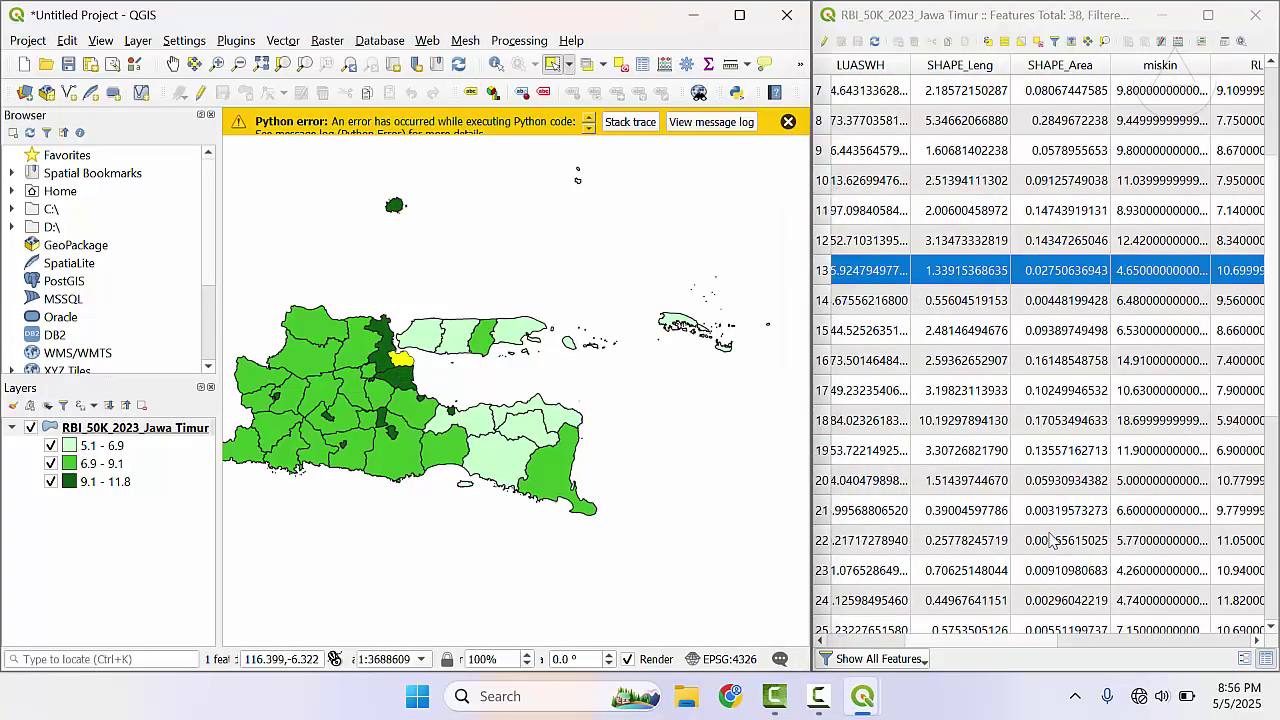
{"action": "scroll", "coordinate": [1066, 645], "scroll_direction": "left", "scroll_amount": 3}
{"action": "scroll", "coordinate": [1066, 645], "scroll_direction": "right", "scroll_amount": 5}
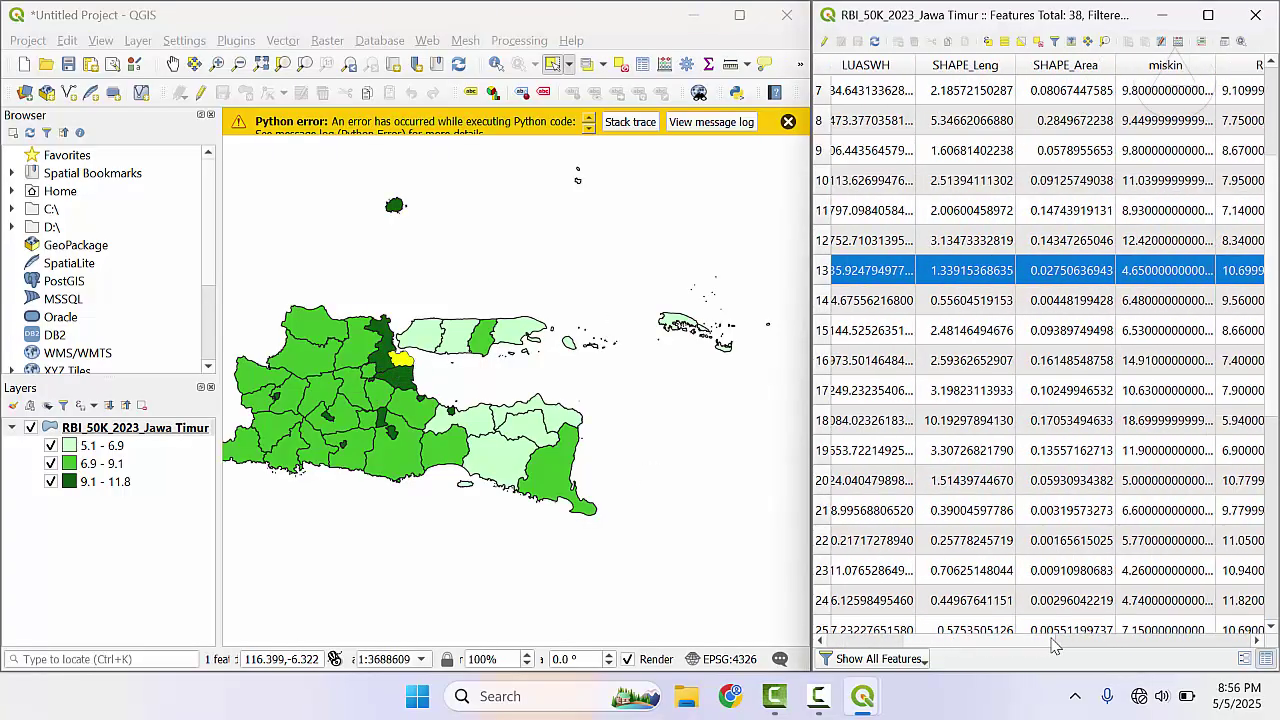
{"action": "scroll", "coordinate": [1080, 642], "scroll_direction": "right", "scroll_amount": 2}
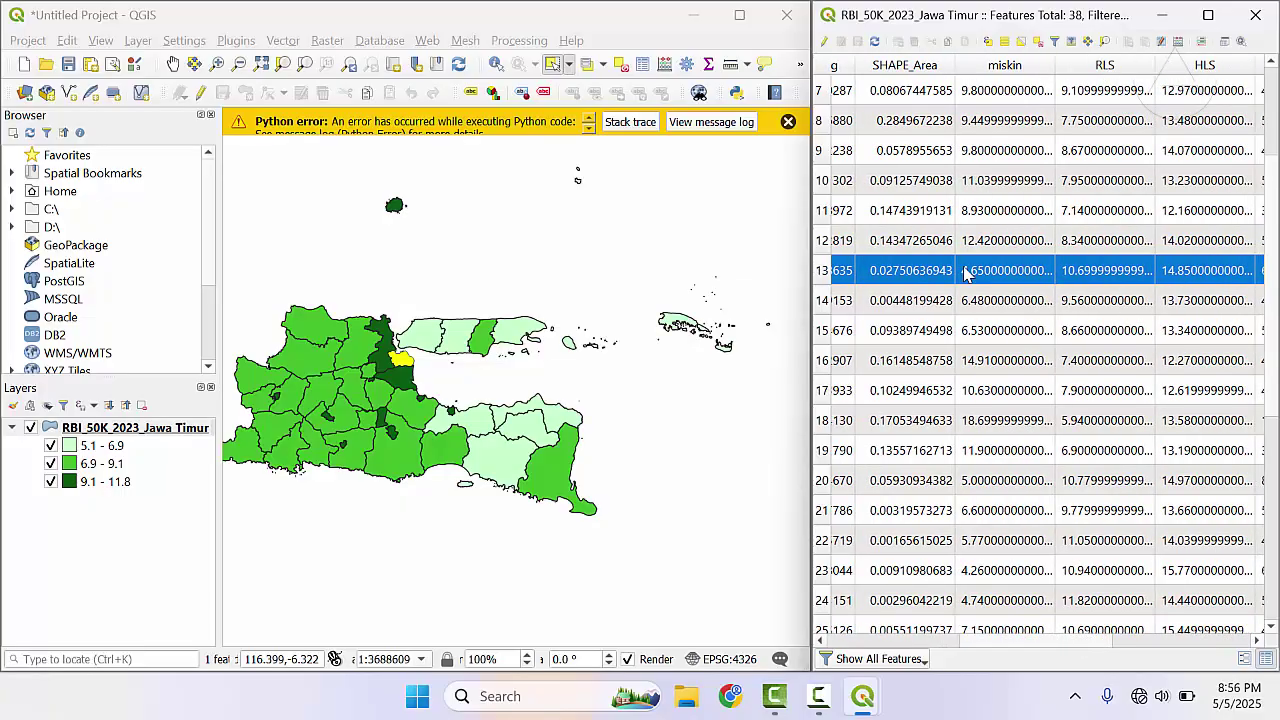
- Select the Sidoarjo district on the map and check its RLS value in the attribute table
{"action": "left_click", "coordinate": [1128, 486]}
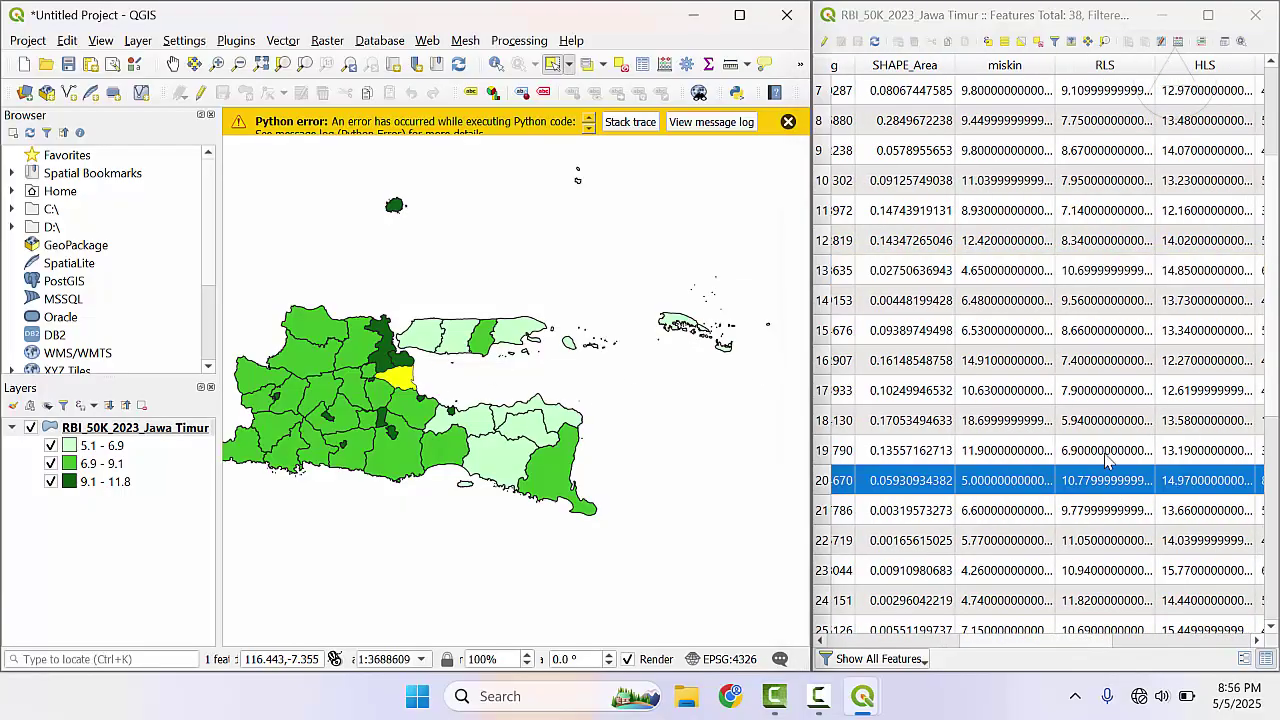
{"action": "left_click", "coordinate": [1068, 645]}
{"action": "scroll", "coordinate": [1066, 645], "scroll_direction": "left", "scroll_amount": 5}
{"action": "scroll", "coordinate": [1066, 645], "scroll_direction": "right", "scroll_amount": 8}
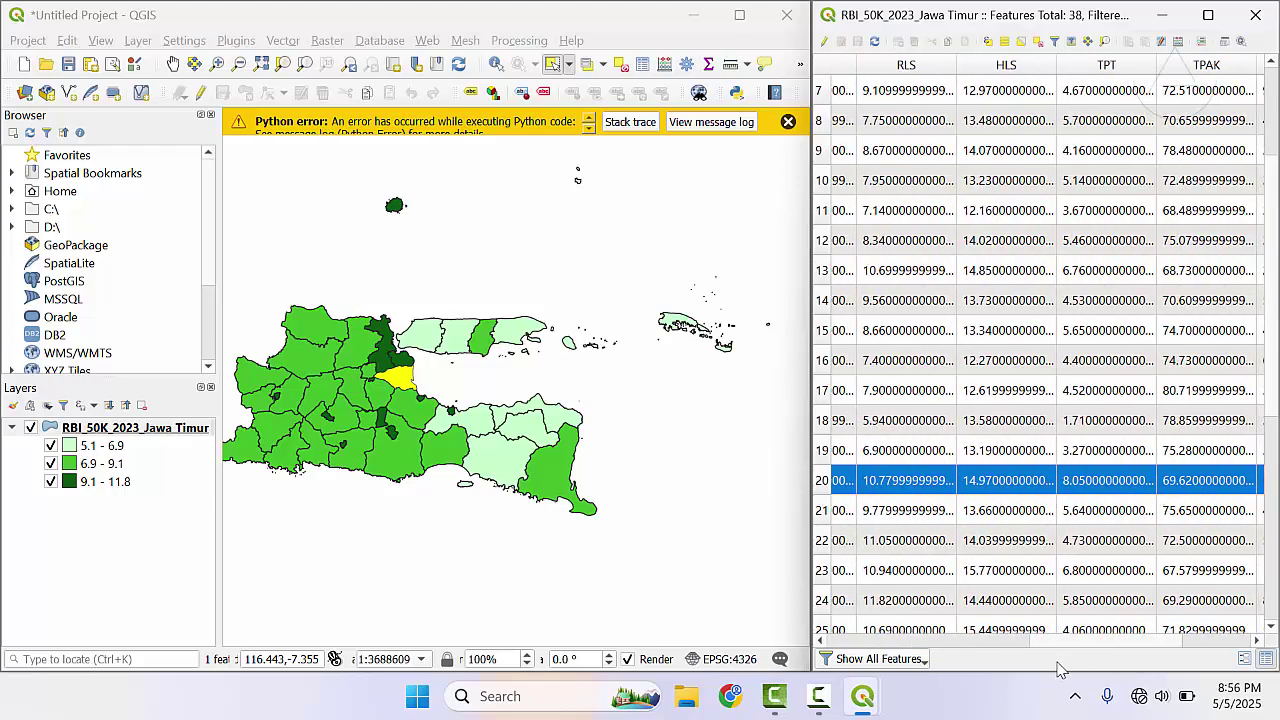
- Select the Kota Batu district on the map and check its name and RLS value in the attribute table
{"action": "left_click", "coordinate": [381, 420]}
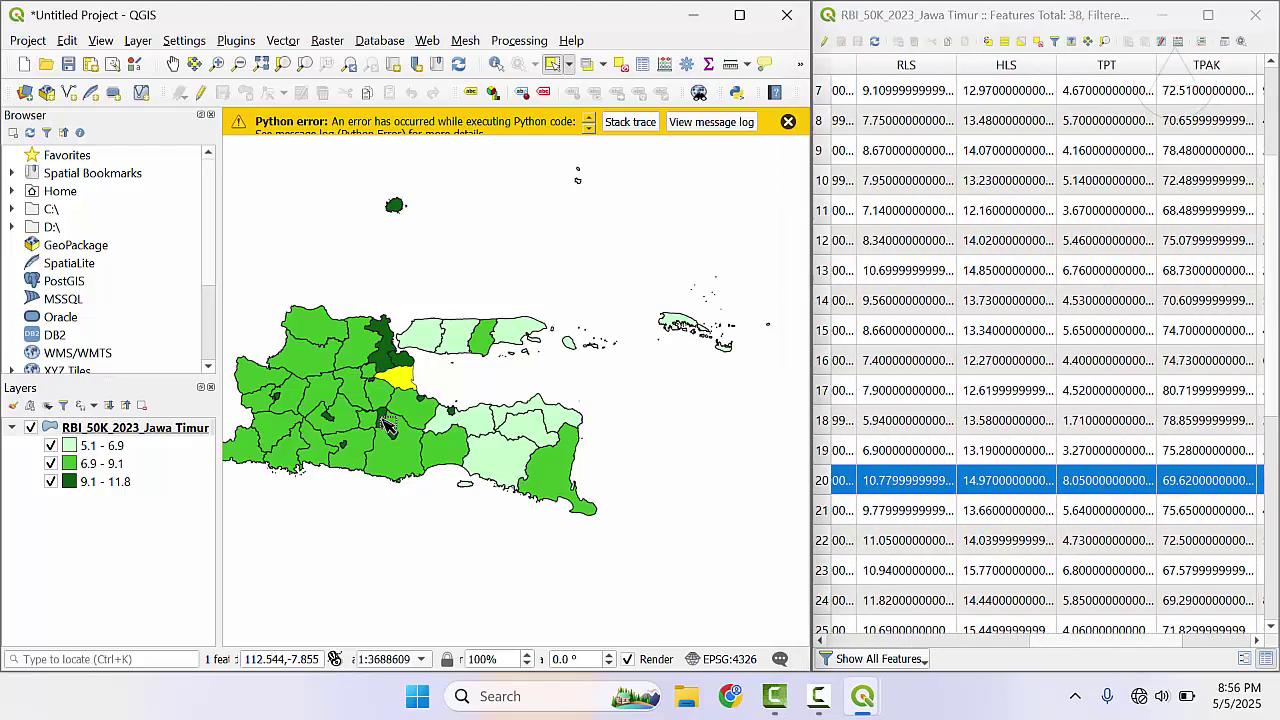
{"action": "left_click_drag", "start_coordinate": [1036, 643], "coordinate": [822, 640]}
{"action": "scroll", "coordinate": [1087, 490], "scroll_direction": "down", "scroll_amount": 6}
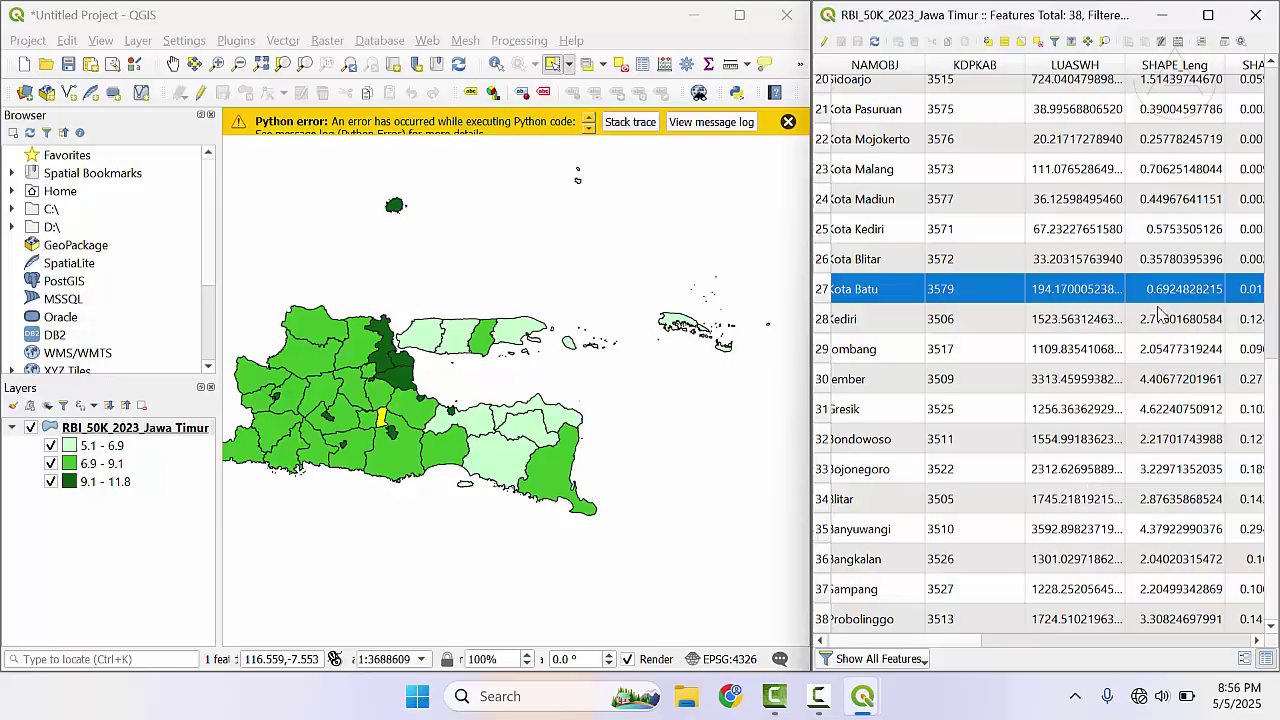
{"action": "left_click_drag", "start_coordinate": [965, 645], "coordinate": [1126, 643]}
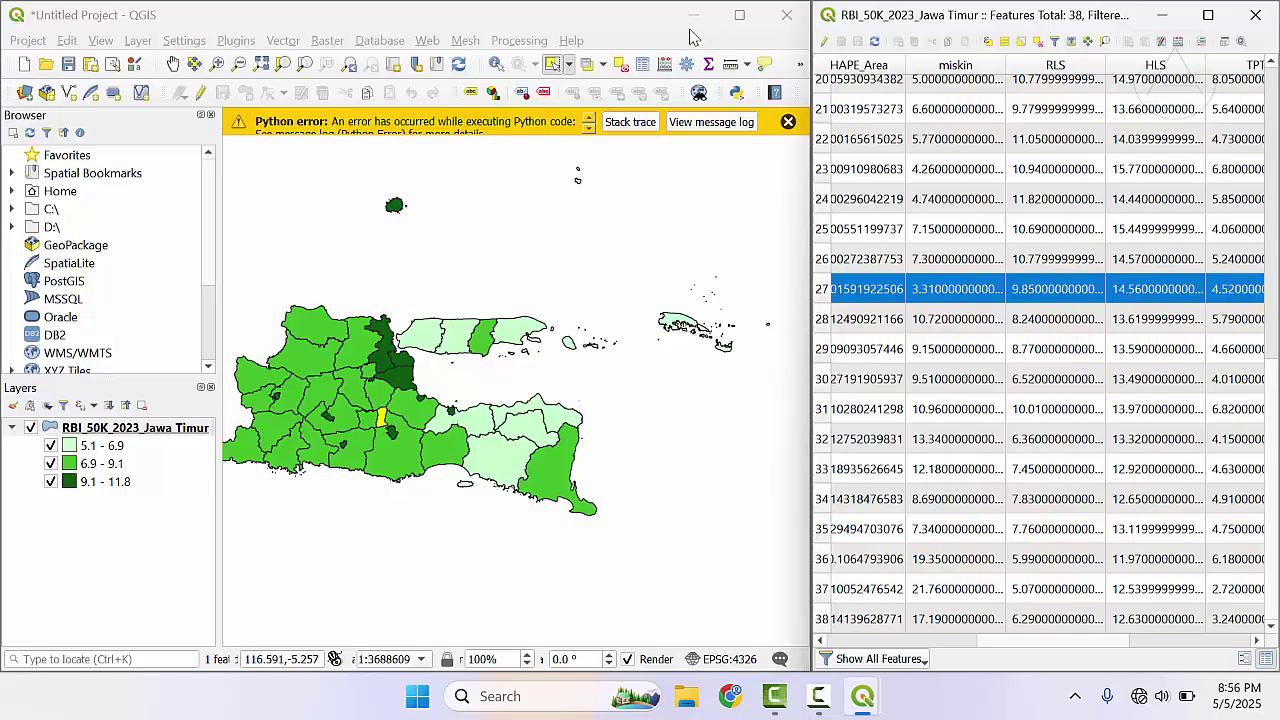
- Switch the layer's RLS classification to Equal Count (Quantile) with 3 classes on the white-to-red ramp and apply it to the map
{"action": "right_click", "coordinate": [176, 430]}
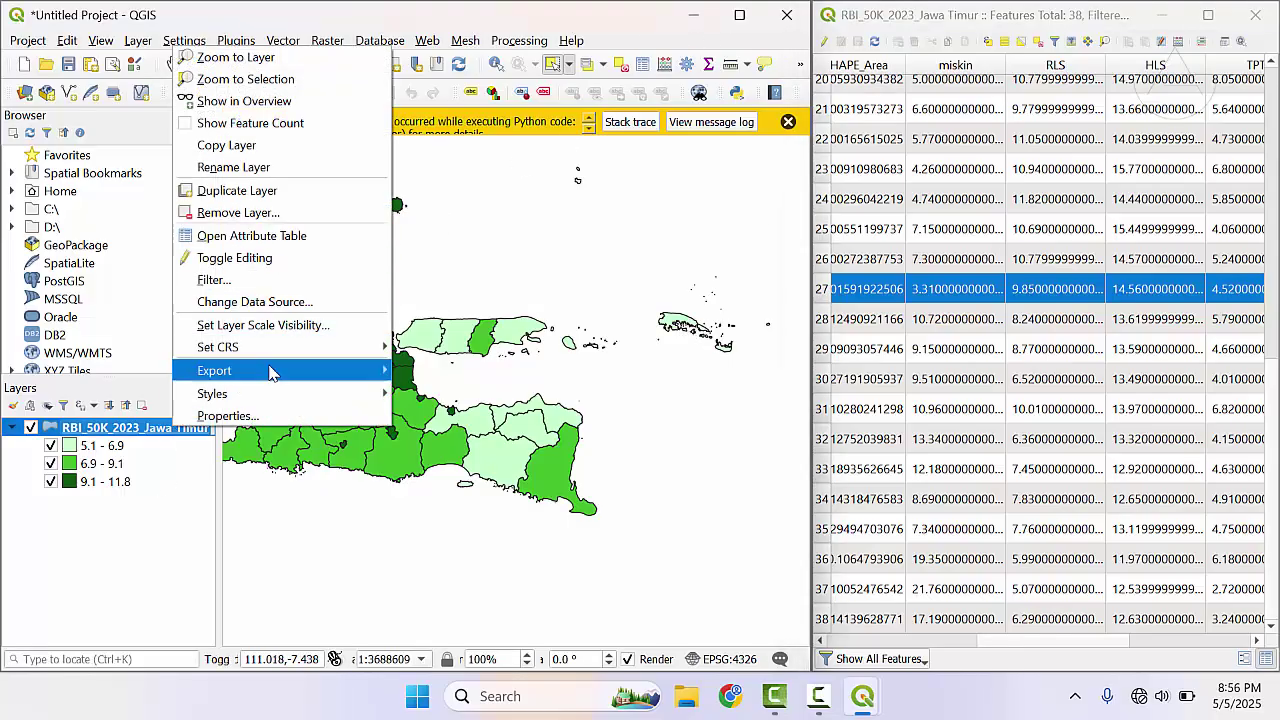
{"action": "left_click", "coordinate": [230, 416]}
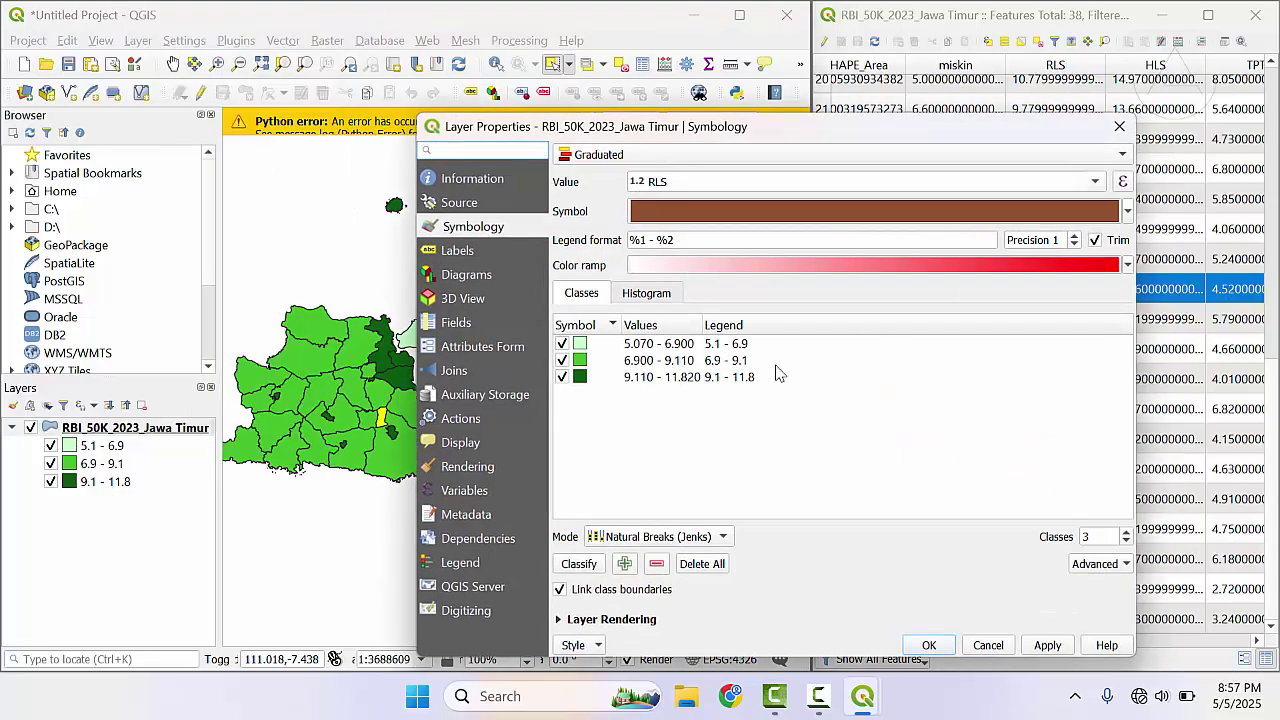
{"action": "left_click", "coordinate": [650, 543]}
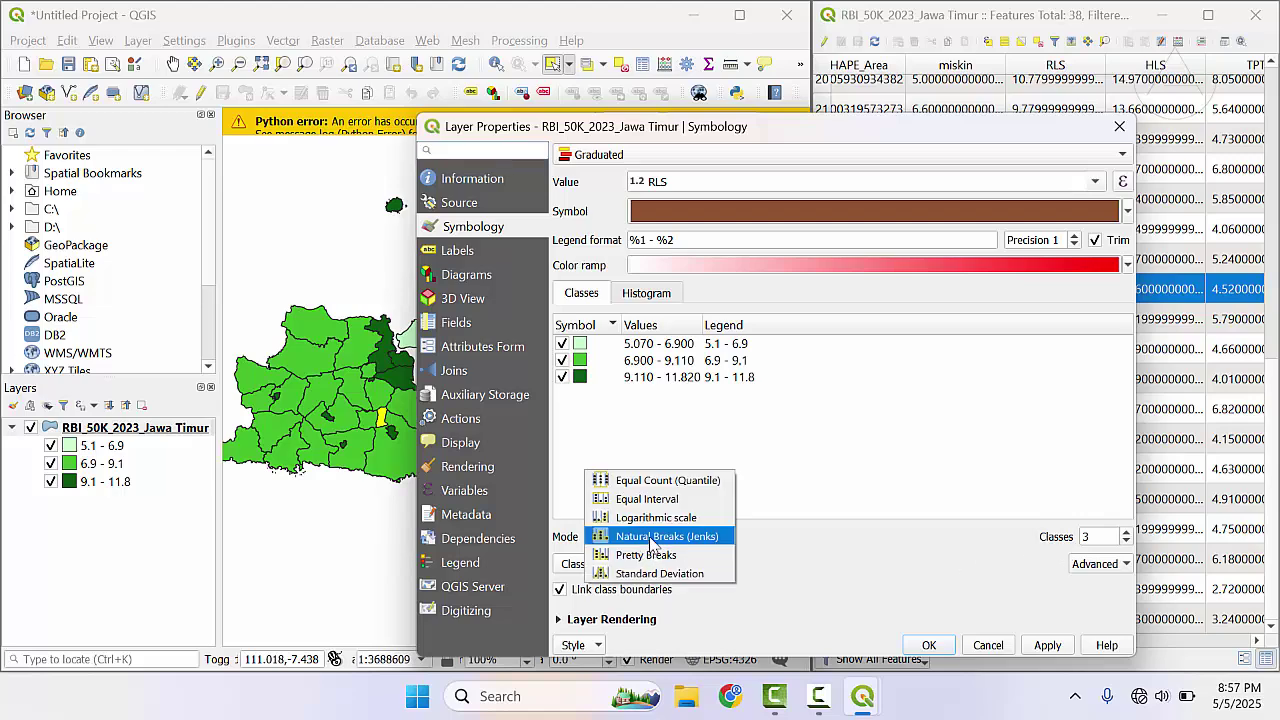
{"action": "left_click", "coordinate": [668, 482]}
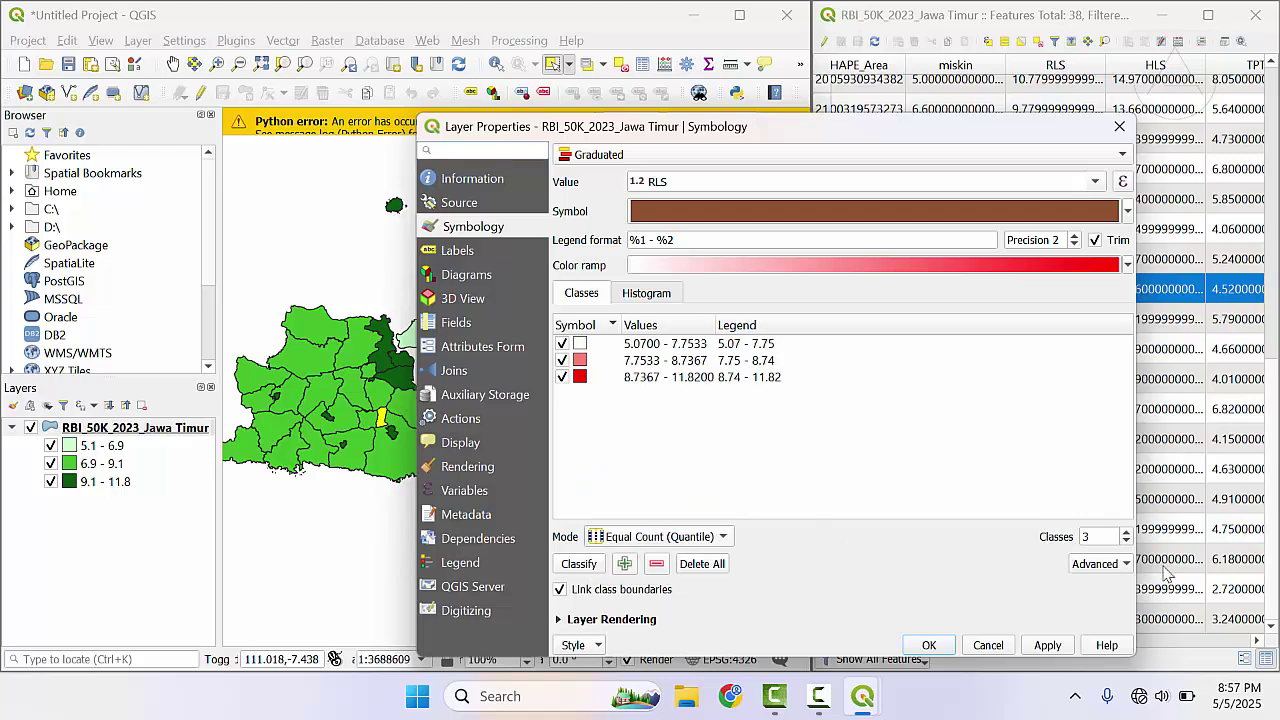
{"action": "left_click", "coordinate": [585, 362]}
{"action": "left_click", "coordinate": [1040, 646]}
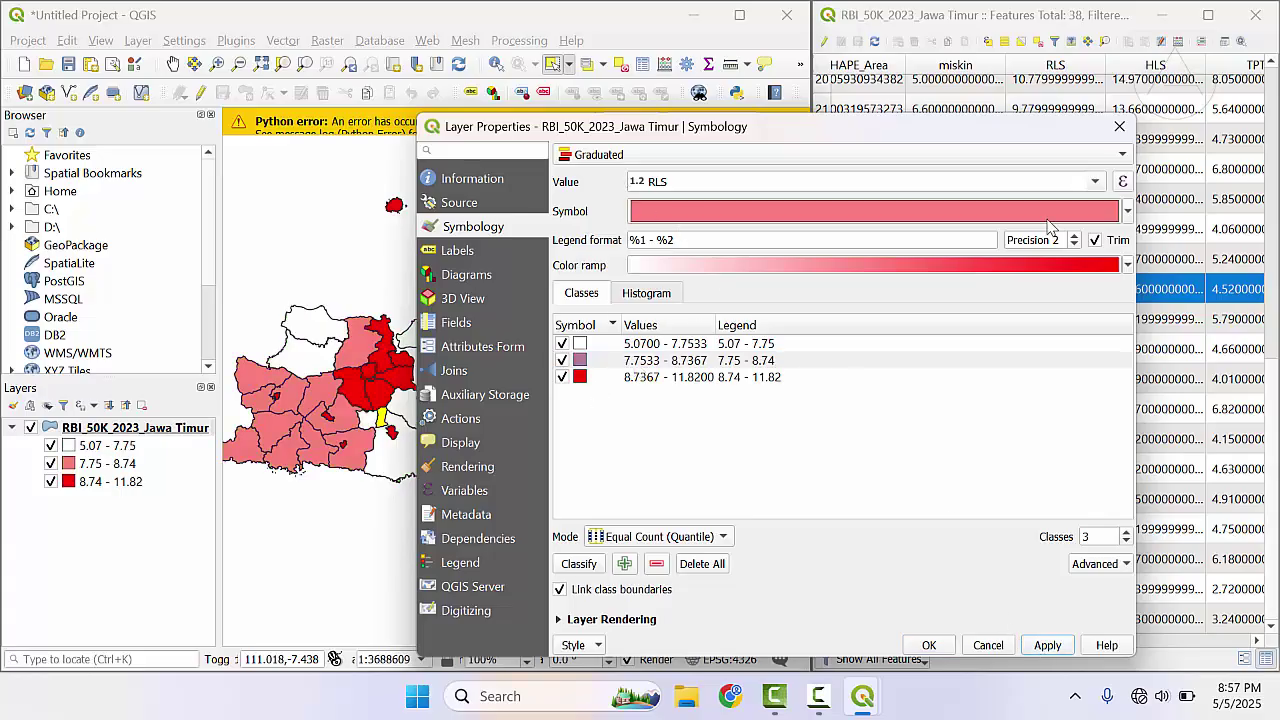
{"action": "left_click", "coordinate": [930, 645]}
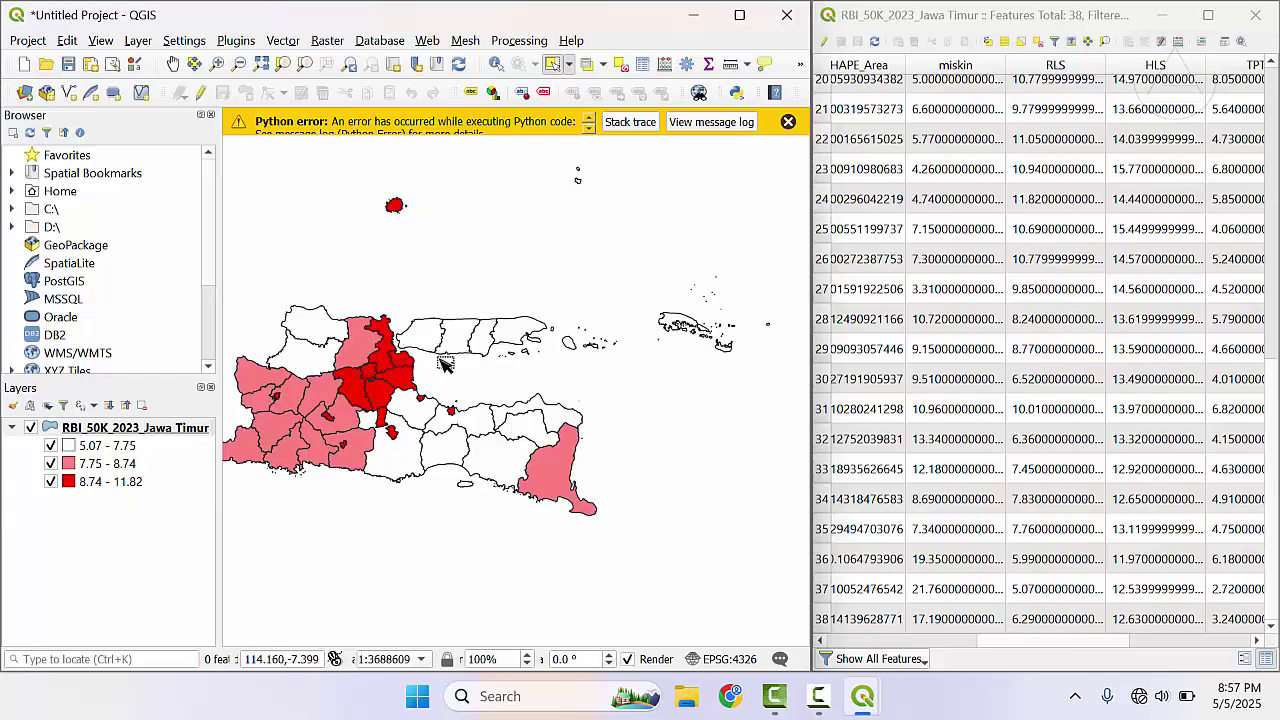
- Select several dark red districts one after another, ending with Kota Malang, to compare their RLS values in the attribute table
{"action": "left_click", "coordinate": [400, 378]}
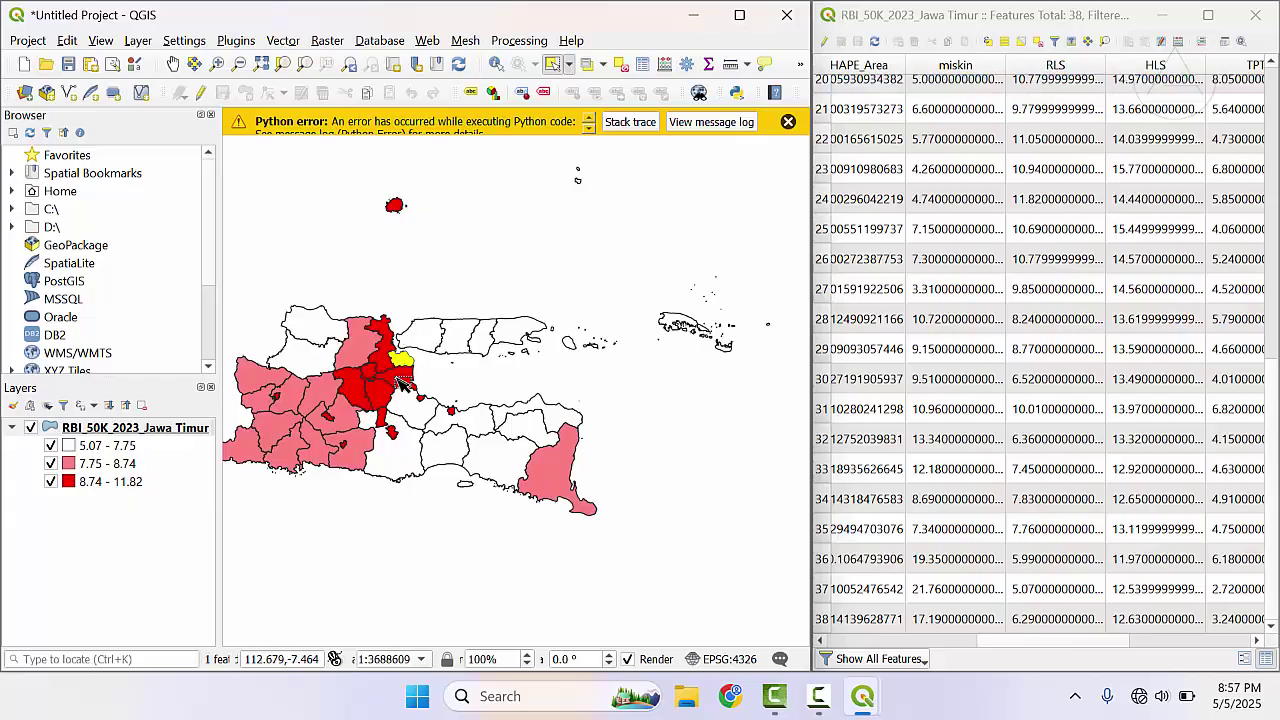
{"action": "left_click", "coordinate": [398, 366]}
{"action": "left_click", "coordinate": [374, 380]}
{"action": "left_click", "coordinate": [378, 390]}
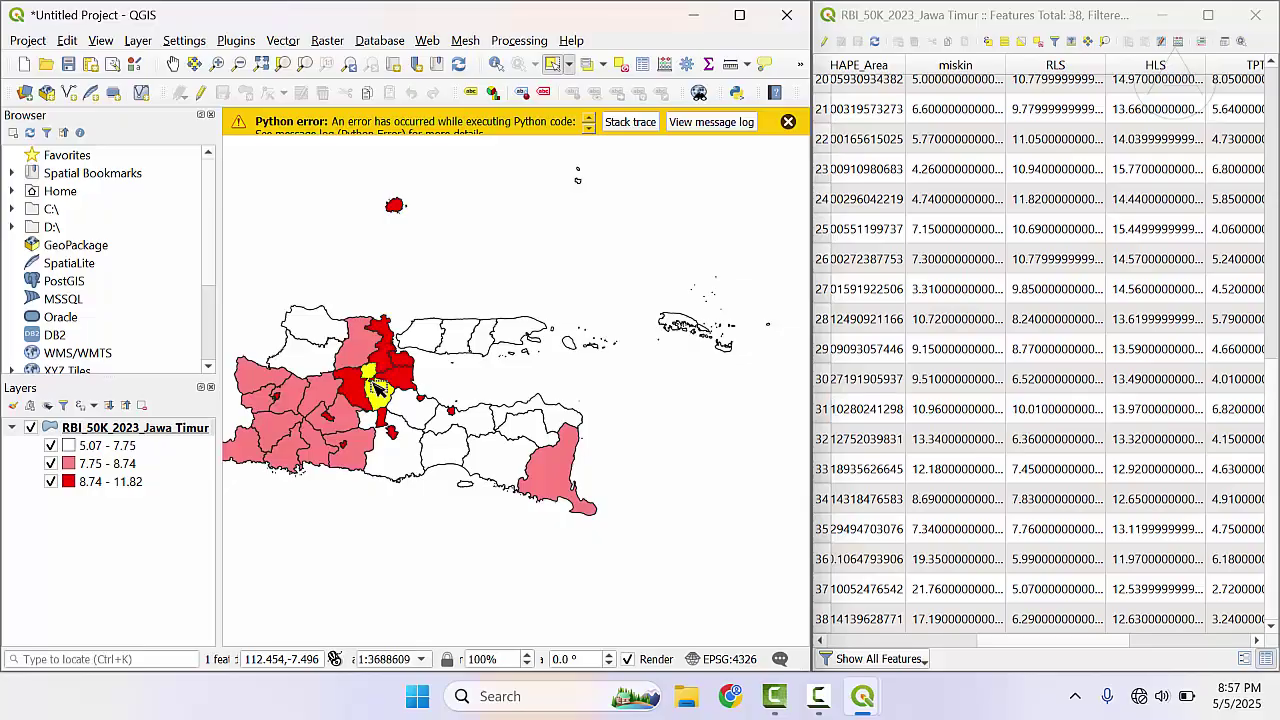
{"action": "left_click", "coordinate": [390, 428]}
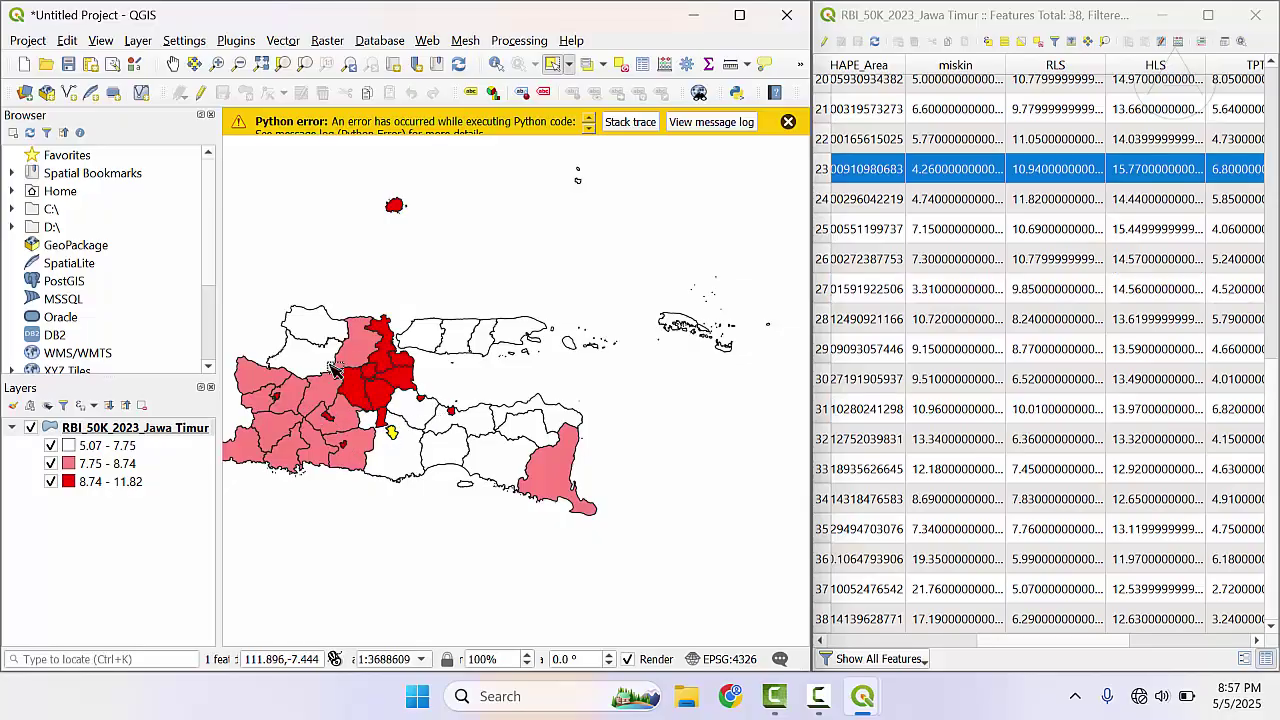
- Select the white eastern mainland districts one after another, including Bondowoso, to examine the lowest quantile class
{"action": "left_click", "coordinate": [520, 463]}
{"action": "left_click", "coordinate": [524, 430]}
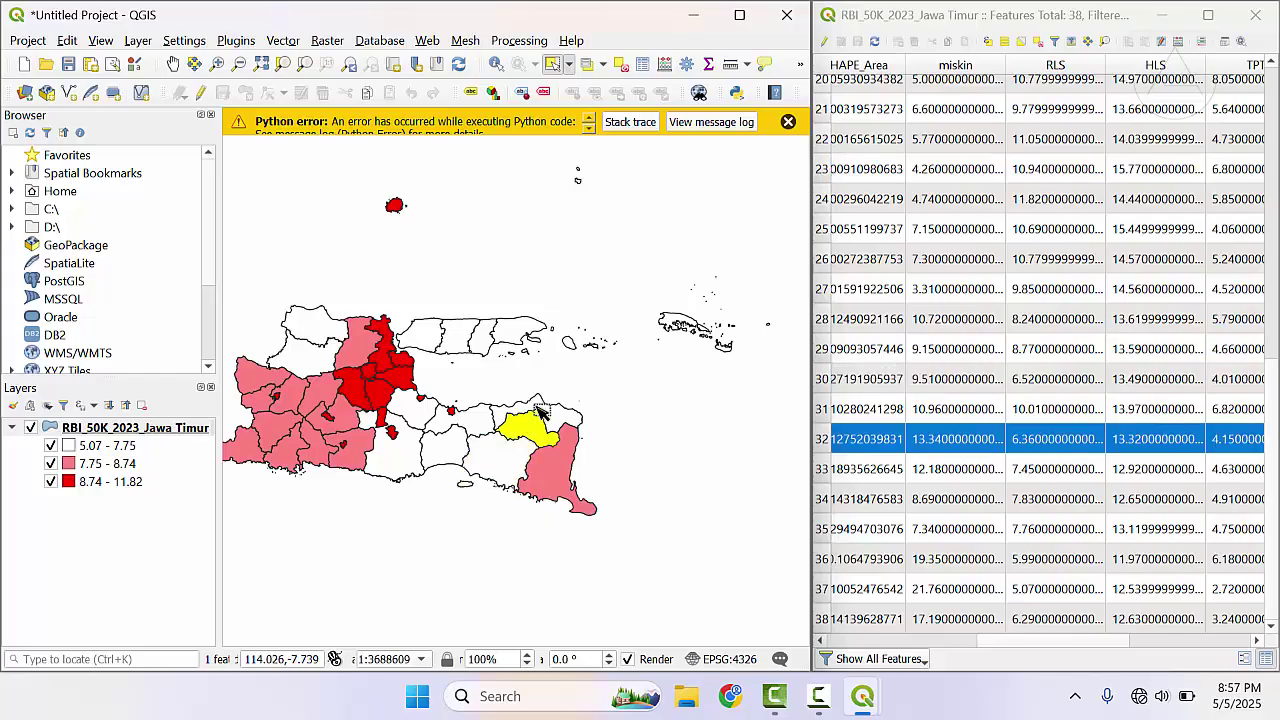
{"action": "left_click", "coordinate": [536, 412]}
{"action": "left_click", "coordinate": [475, 432]}
{"action": "left_click", "coordinate": [440, 448]}
{"action": "left_click", "coordinate": [408, 452]}
{"action": "left_click", "coordinate": [418, 410]}
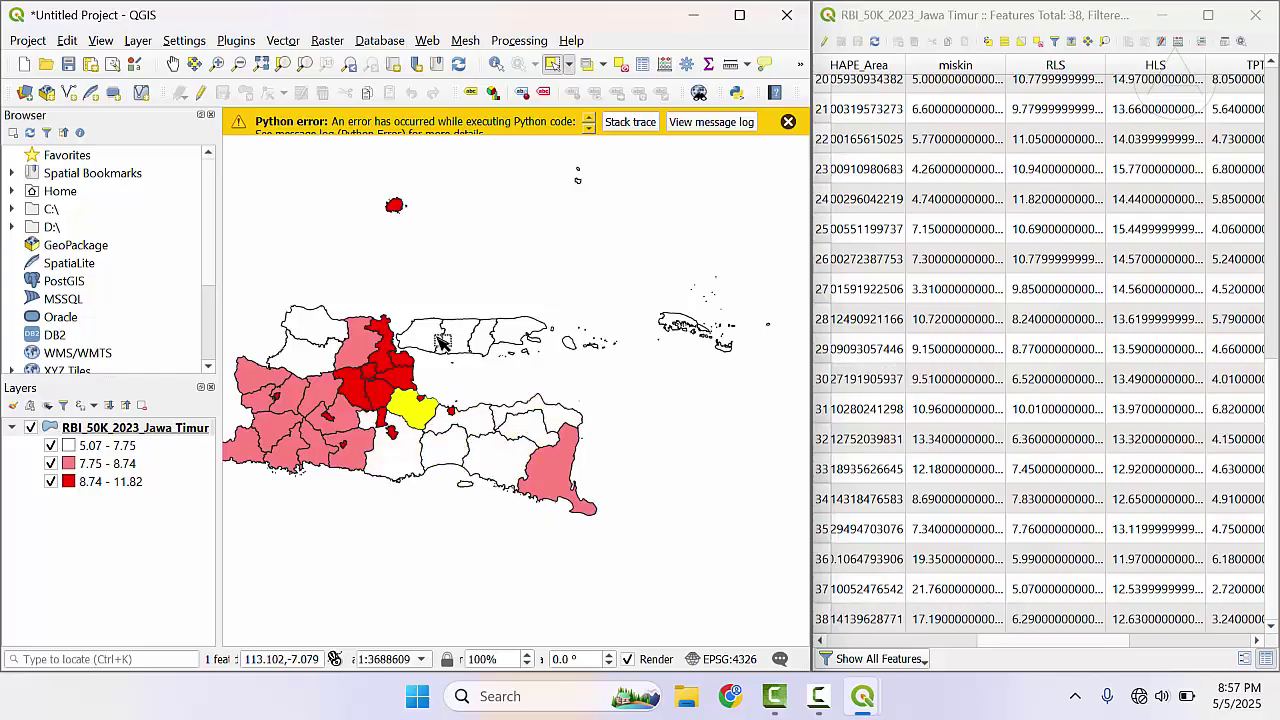
- Select the white Madura island districts in turn and Bojonegoro in the northwest to examine their RLS class
{"action": "left_click", "coordinate": [448, 340]}
{"action": "left_click", "coordinate": [466, 338]}
{"action": "left_click", "coordinate": [494, 337]}
{"action": "left_click", "coordinate": [526, 335]}
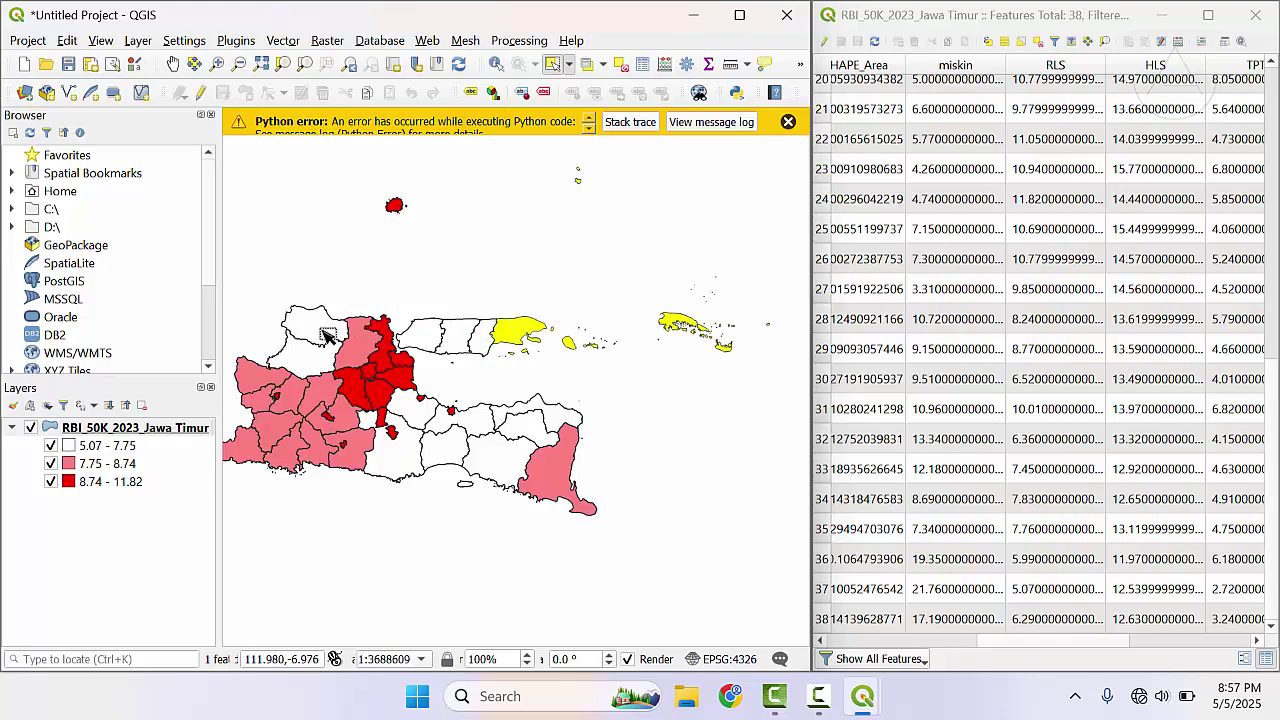
{"action": "left_click", "coordinate": [330, 345]}
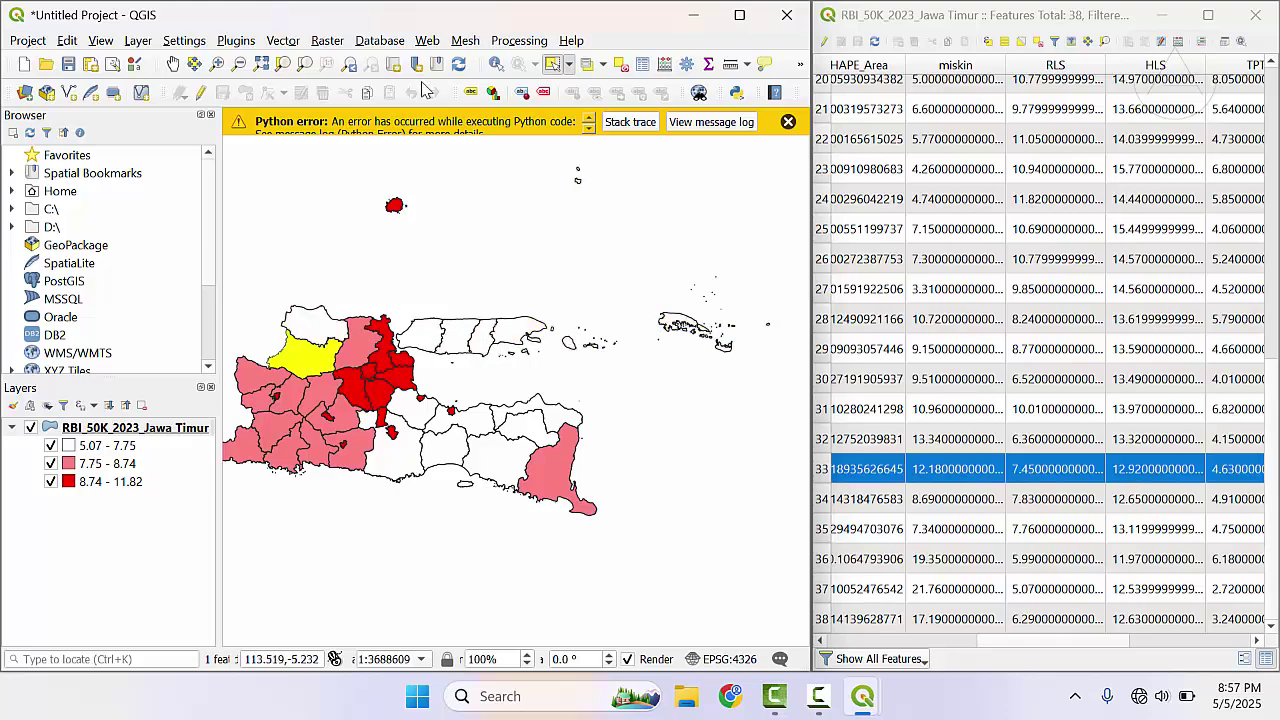
{"action": "left_click", "coordinate": [100, 40]}
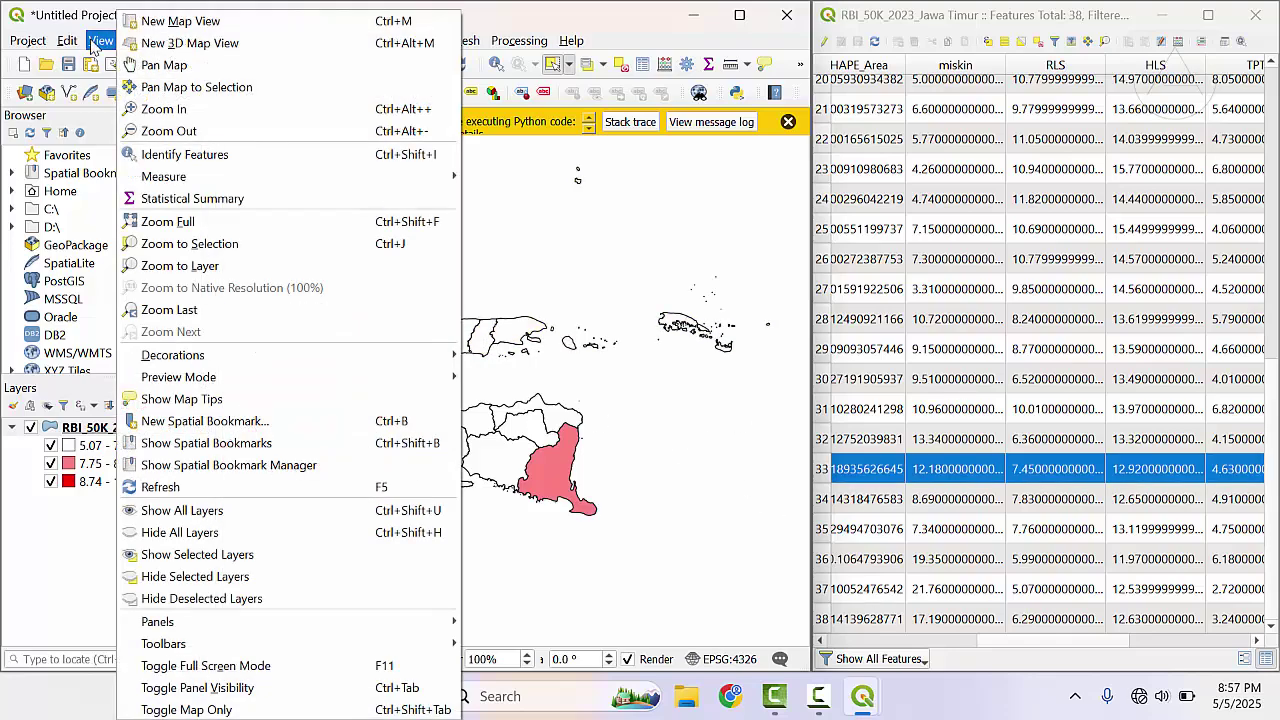
{"action": "mouse_move", "coordinate": [65, 45]}
{"action": "left_click", "coordinate": [797, 58]}
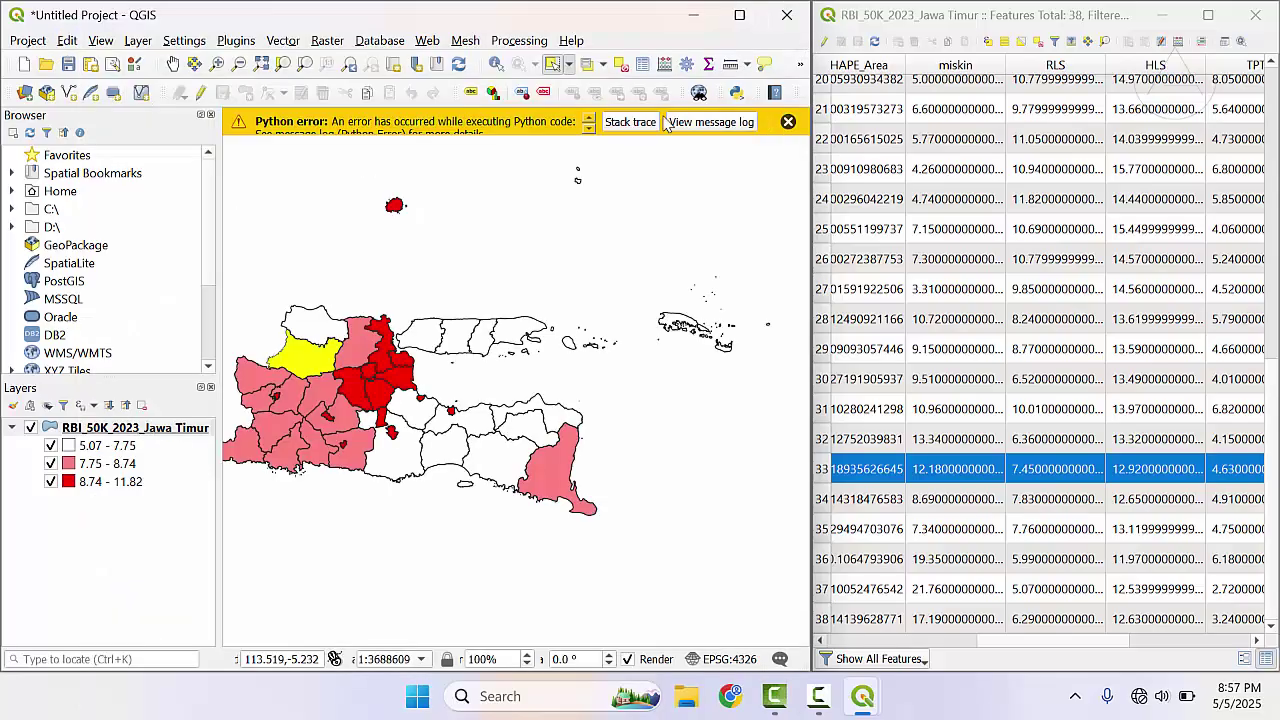
- Switch the East Java layer's RLS classification to Equal Interval with 3 classes and apply it to the map
{"action": "right_click", "coordinate": [126, 427]}
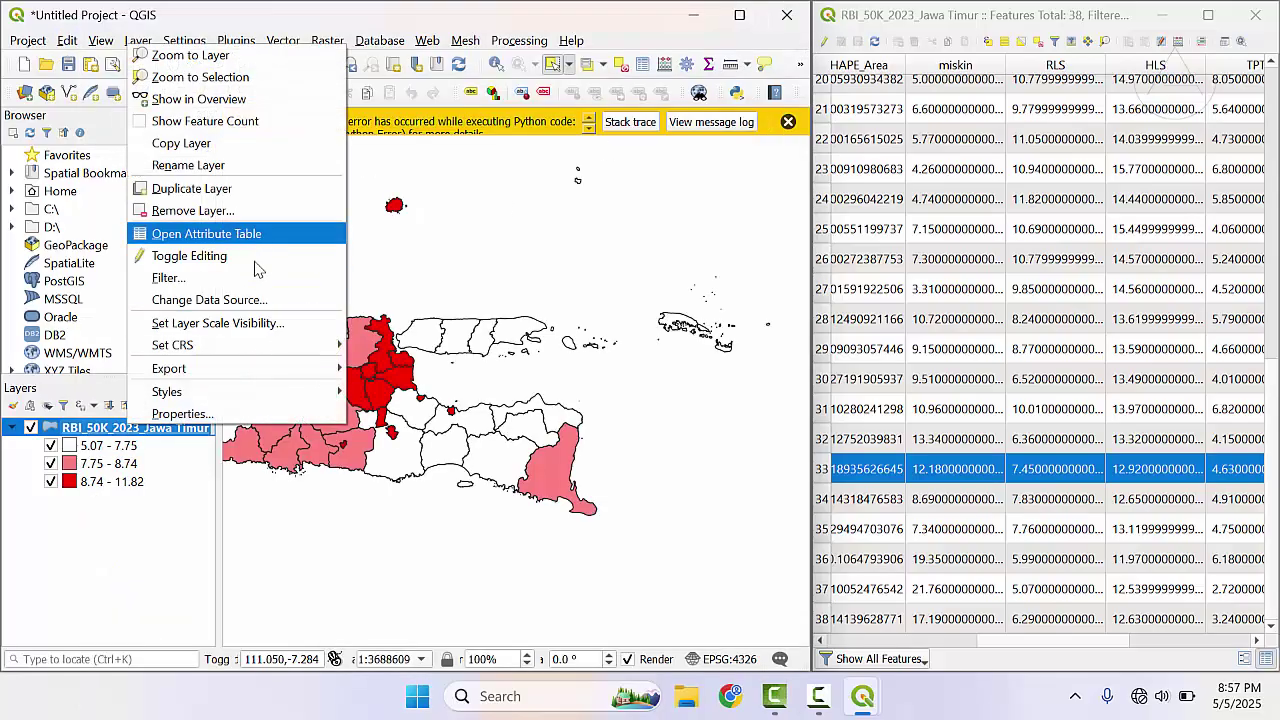
{"action": "left_click", "coordinate": [183, 413]}
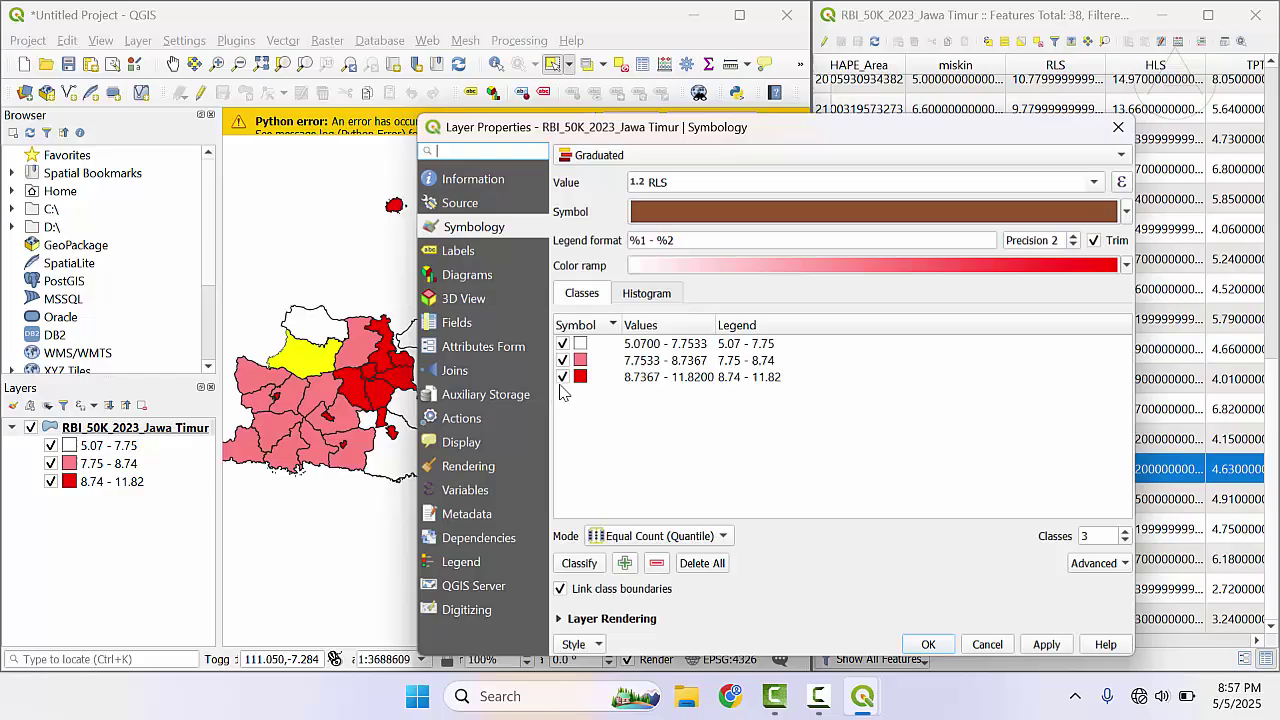
{"action": "left_click", "coordinate": [638, 540]}
{"action": "left_click", "coordinate": [646, 553]}
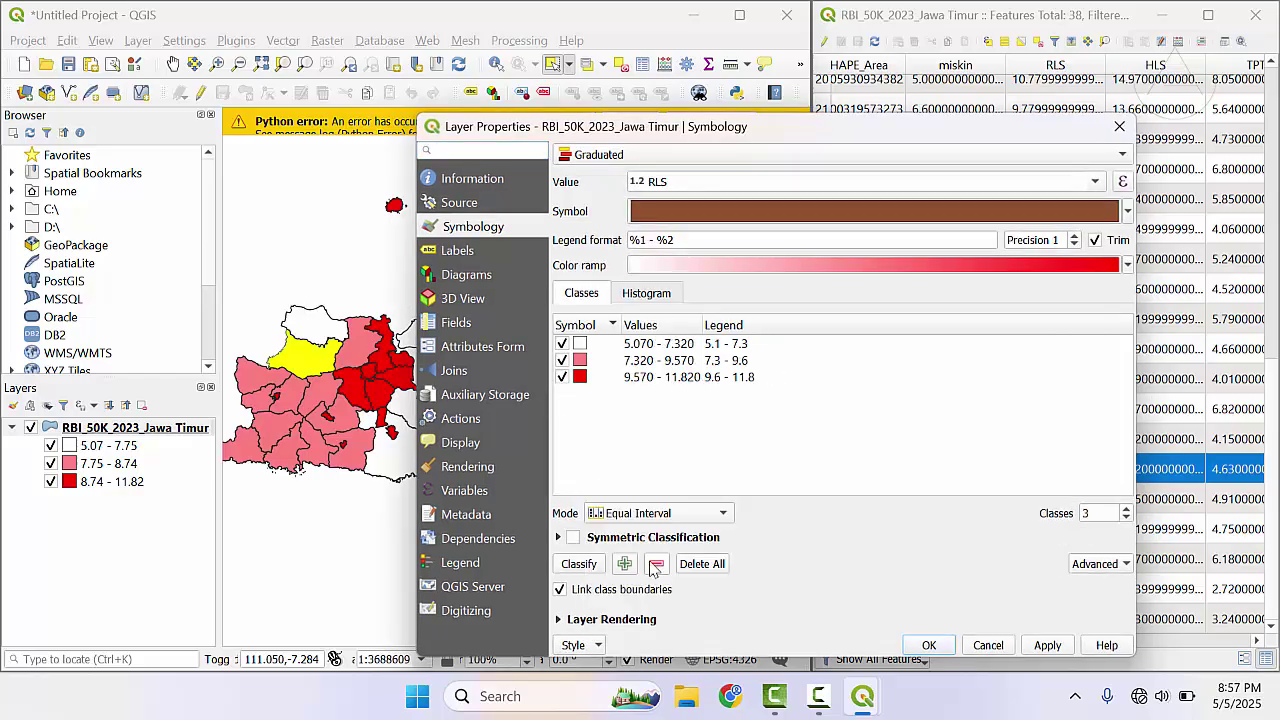
{"action": "left_click", "coordinate": [1046, 646]}
{"action": "left_click", "coordinate": [938, 647]}
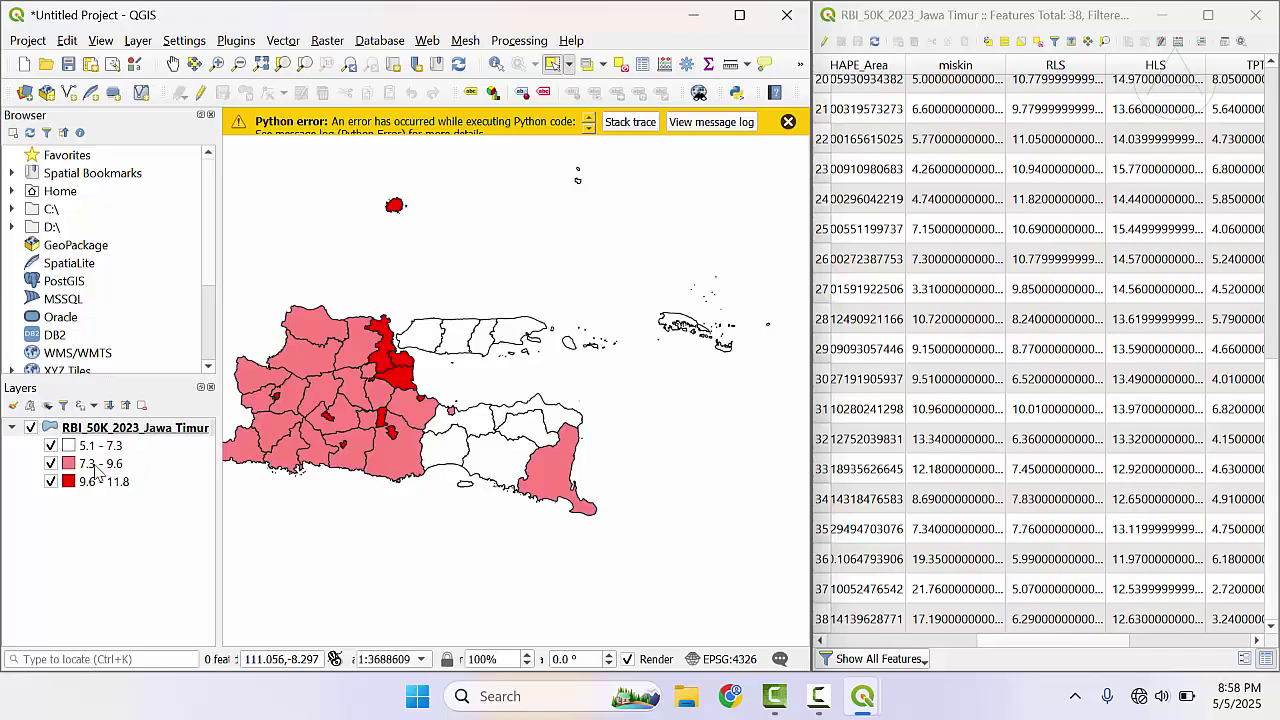
- In the layer's symbology, set the lowest RLS class to a lower value of 0 and an upper value of 5
{"action": "left_click", "coordinate": [131, 433]}
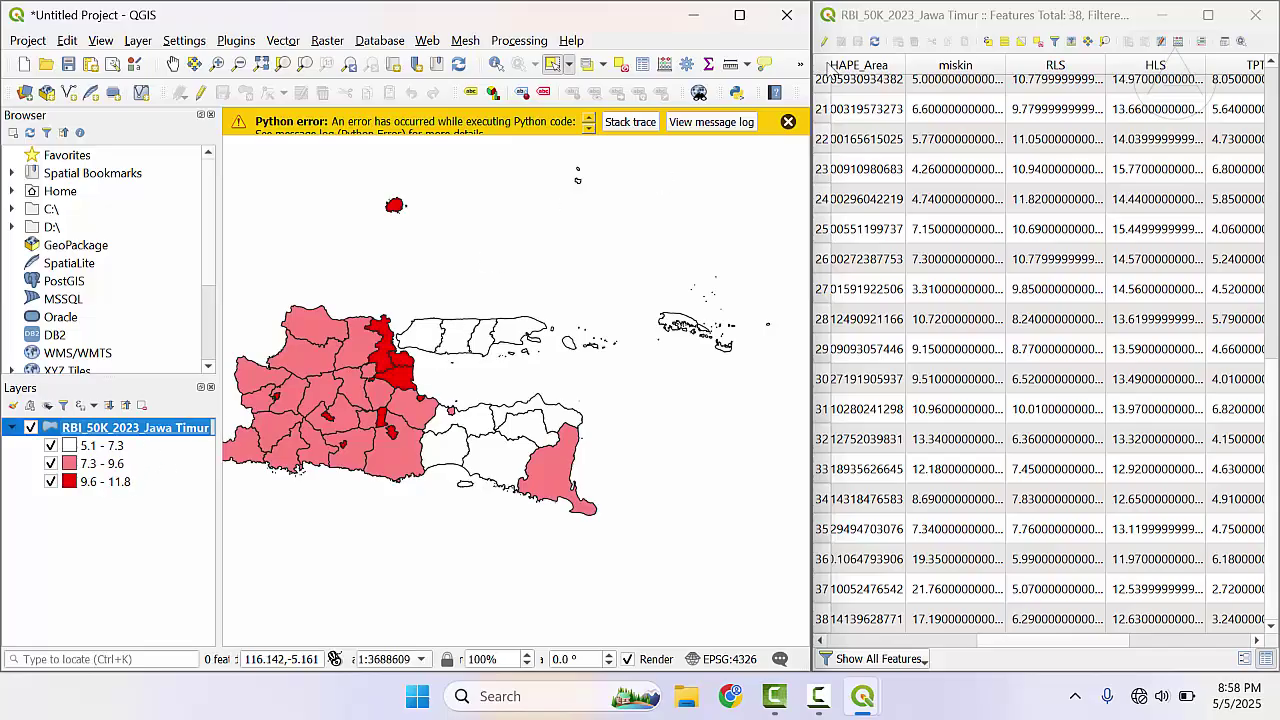
{"action": "left_click", "coordinate": [870, 15]}
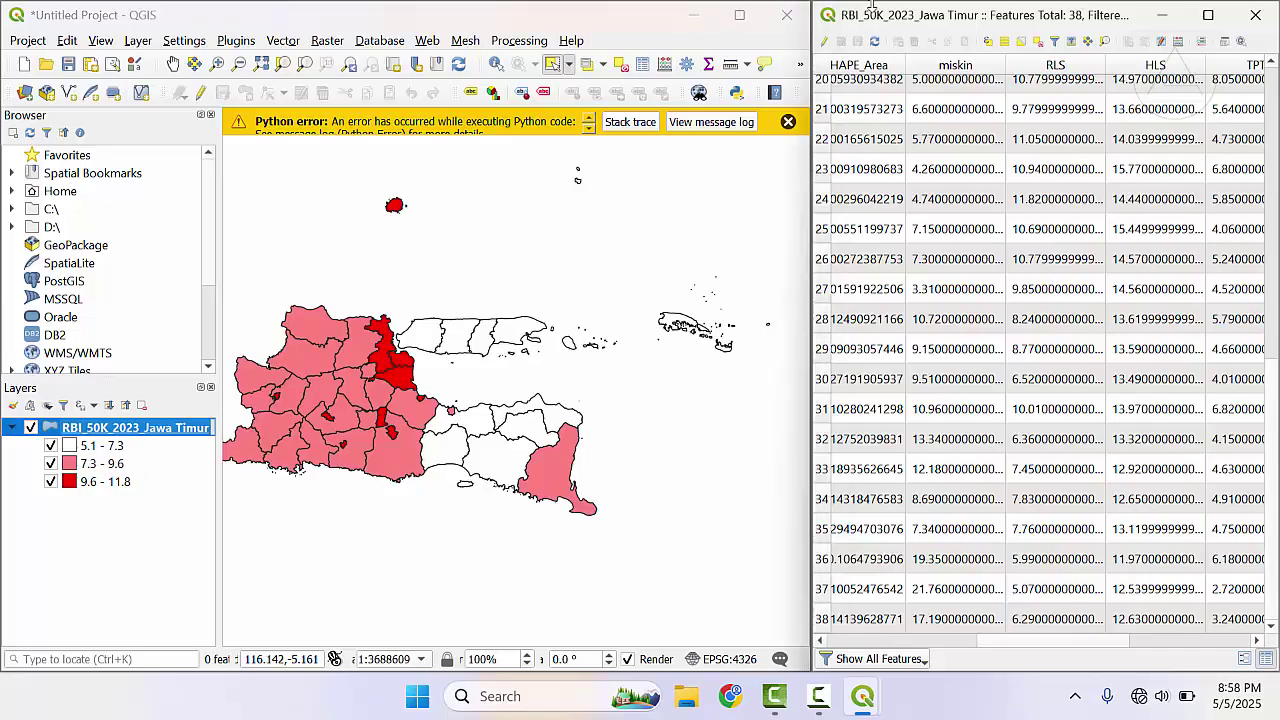
{"action": "right_click", "coordinate": [190, 429]}
{"action": "left_click", "coordinate": [270, 414]}
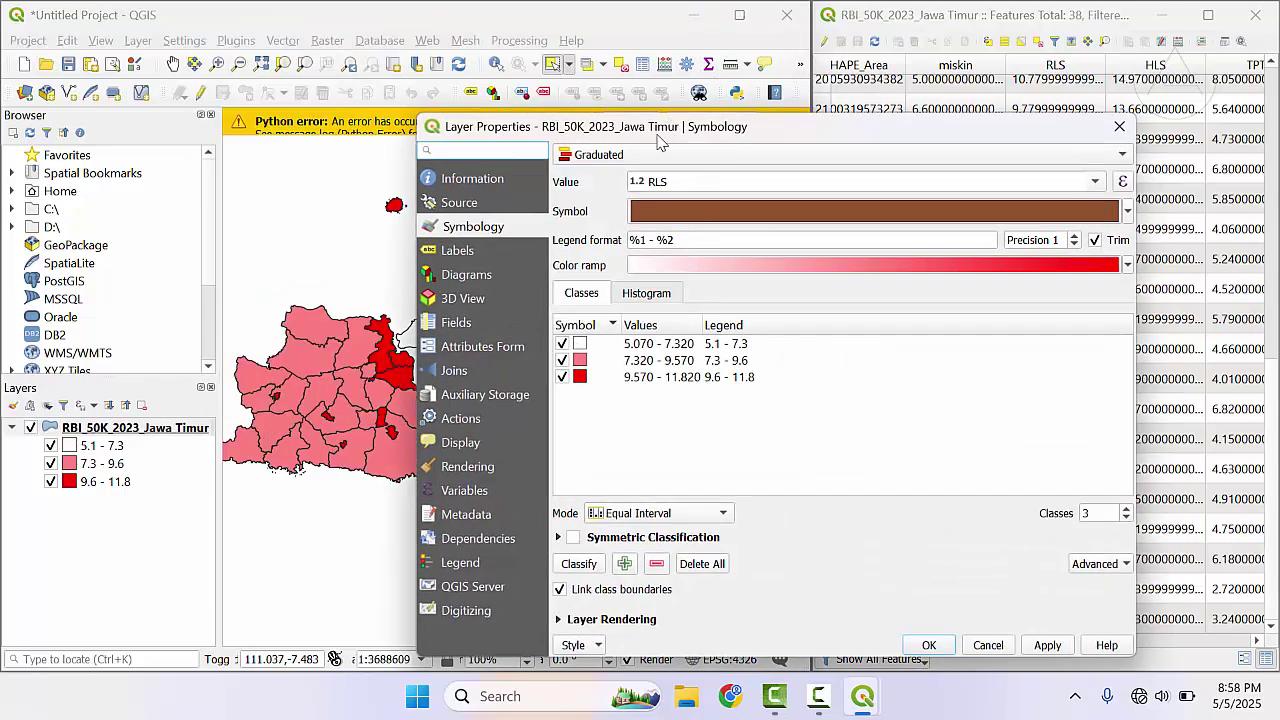
{"action": "left_click_drag", "start_coordinate": [659, 141], "coordinate": [577, 95]}
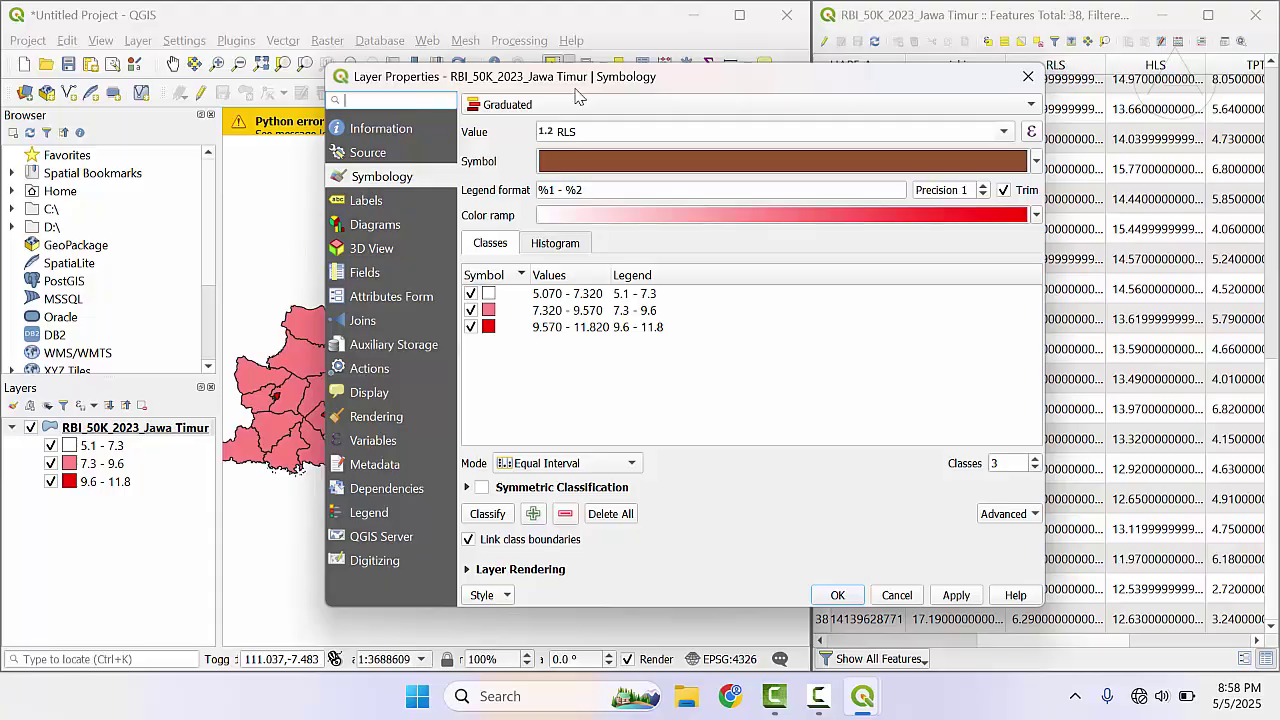
{"action": "double_click", "coordinate": [556, 296]}
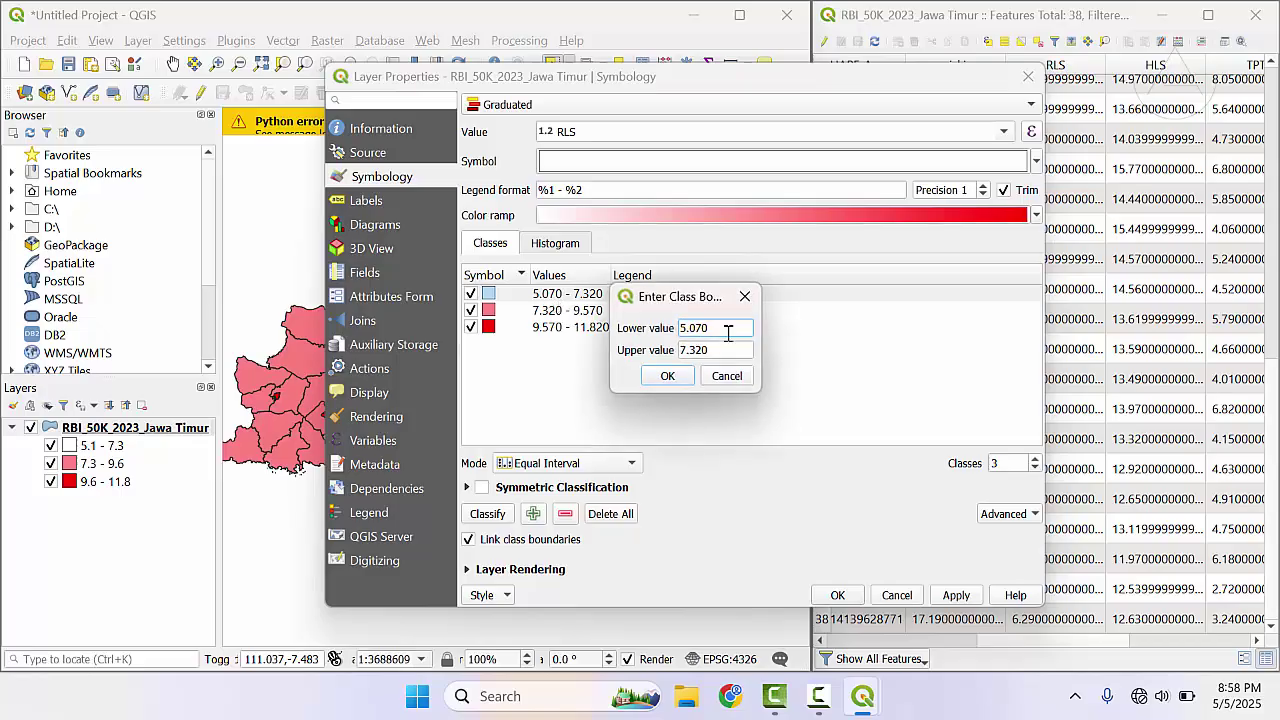
{"action": "left_click_drag", "start_coordinate": [710, 332], "coordinate": [650, 342]}
{"action": "type", "text": "0"}
{"action": "left_click_drag", "start_coordinate": [715, 352], "coordinate": [667, 350]}
{"action": "type", "text": "5"}
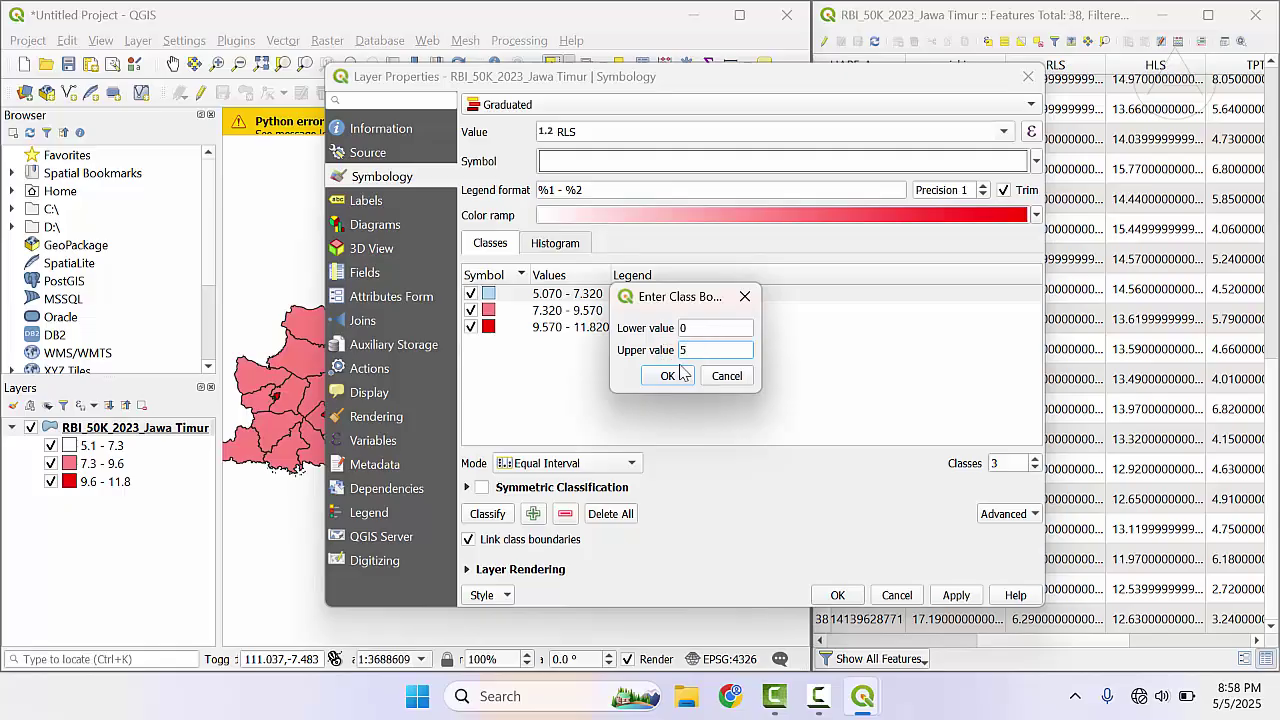
{"action": "left_click", "coordinate": [679, 374]}
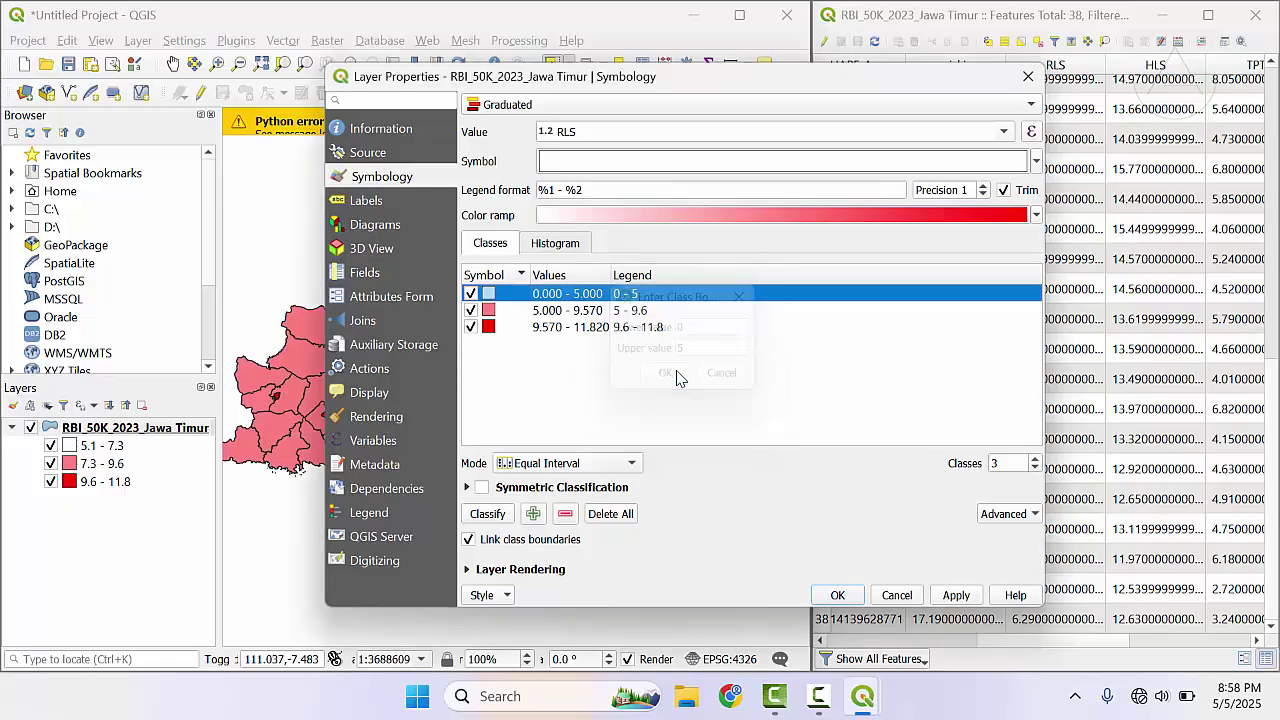
- Set the middle class's upper value to 10 and the highest class's upper value to 20, and apply the custom ranges
{"action": "double_click", "coordinate": [588, 312]}
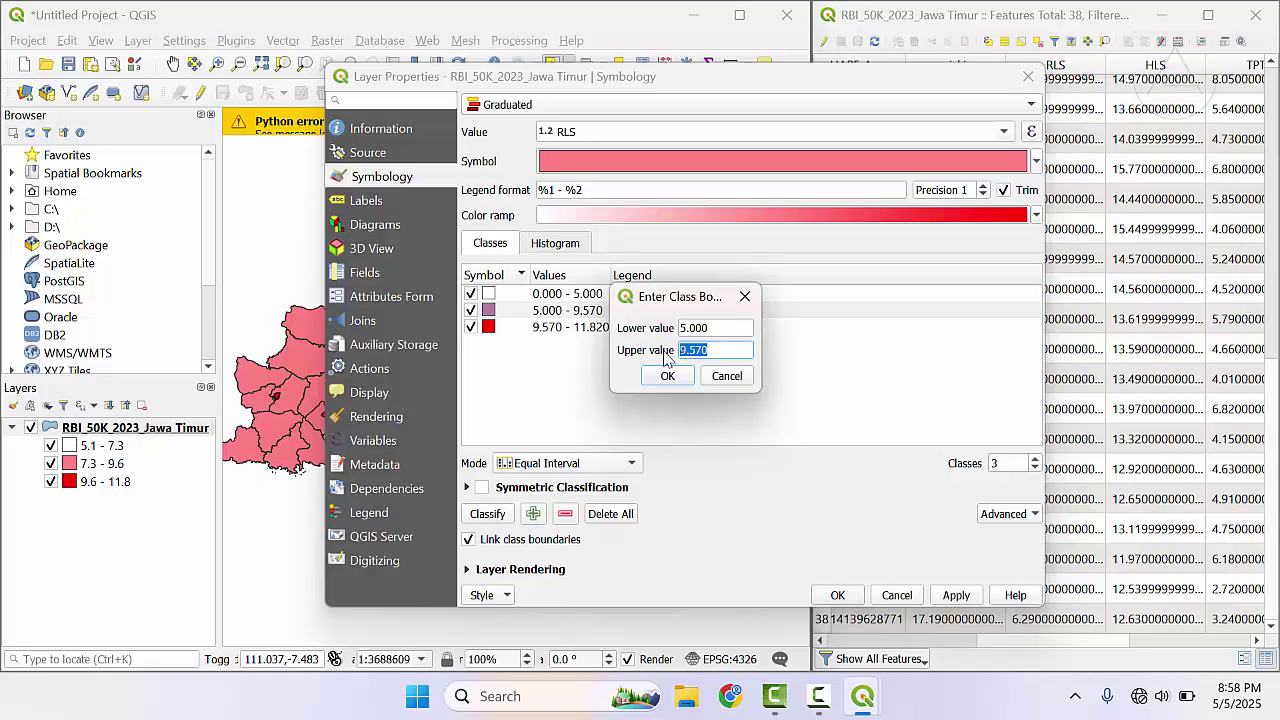
{"action": "type", "text": "10"}
{"action": "key", "text": "Return"}
{"action": "left_click", "coordinate": [601, 330]}
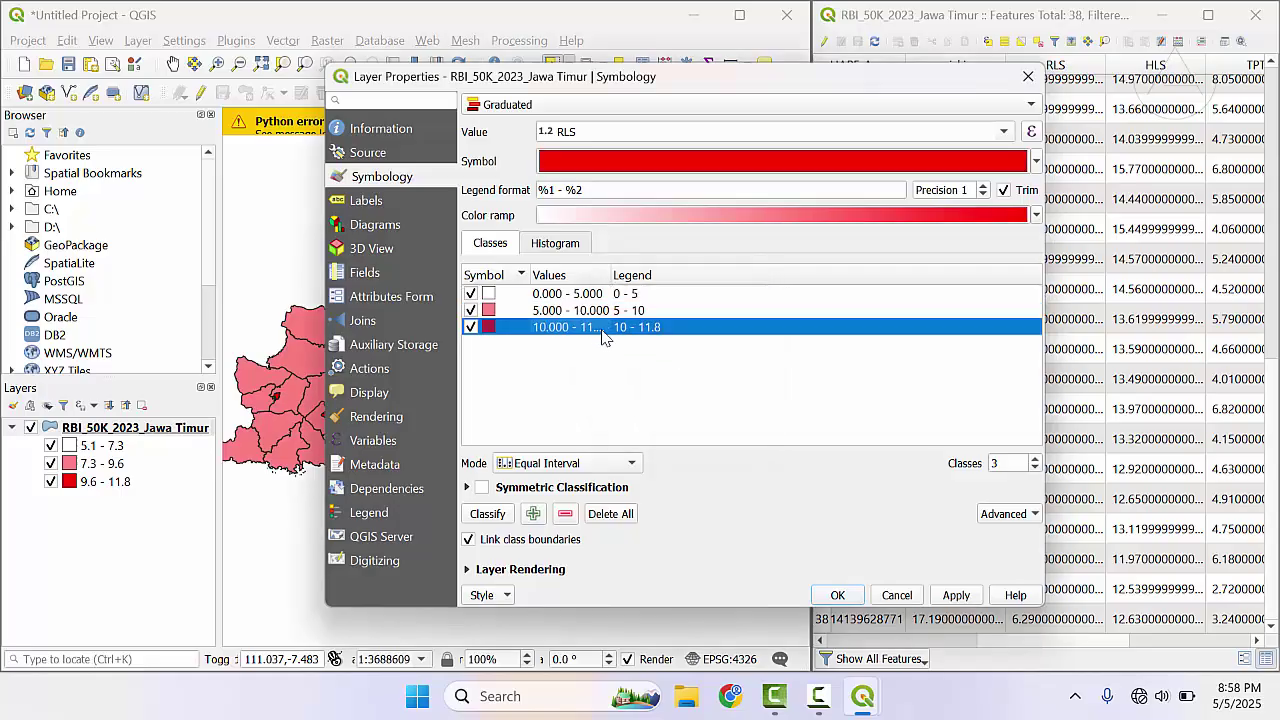
{"action": "double_click", "coordinate": [602, 330]}
{"action": "left_click_drag", "start_coordinate": [728, 350], "coordinate": [636, 350]}
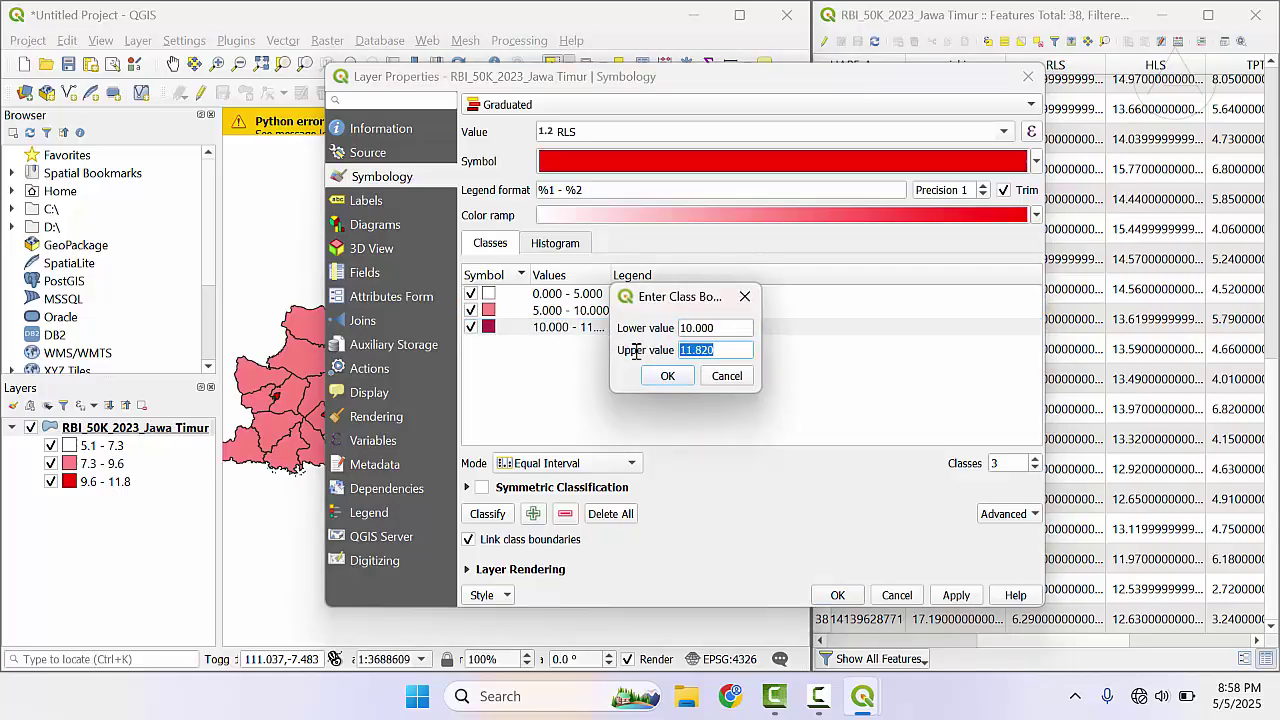
{"action": "type", "text": "20"}
{"action": "key", "text": "Return"}
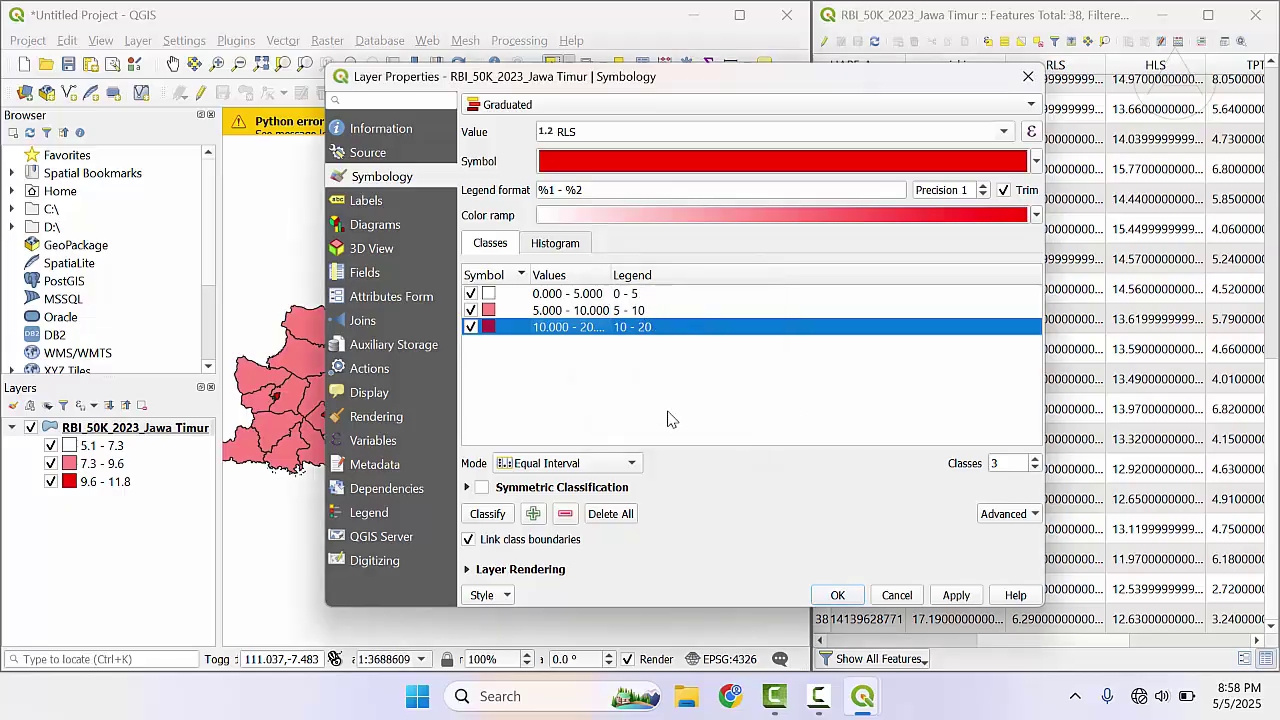
{"action": "left_click", "coordinate": [955, 595]}
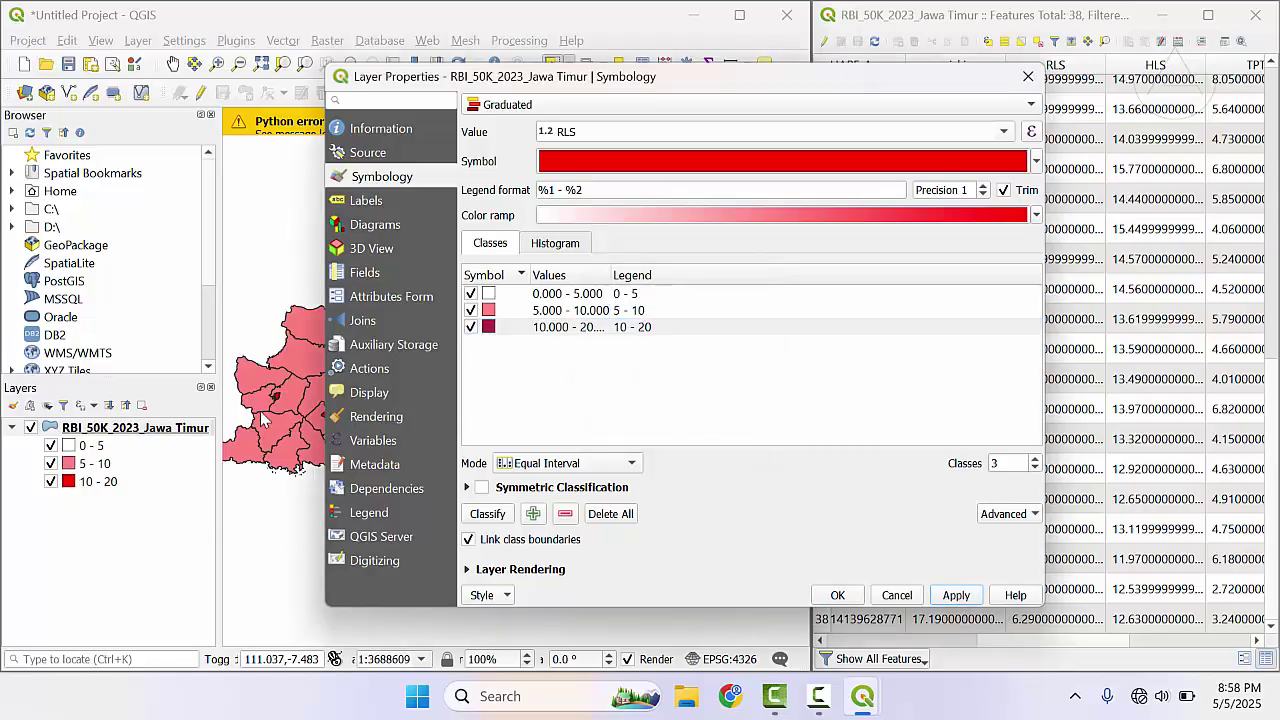
- Reclassify RLS with Natural Breaks (Jenks) in 3 classes, apply it, and uncover the map beside the properties dialog
{"action": "left_click_drag", "start_coordinate": [590, 77], "coordinate": [555, 75]}
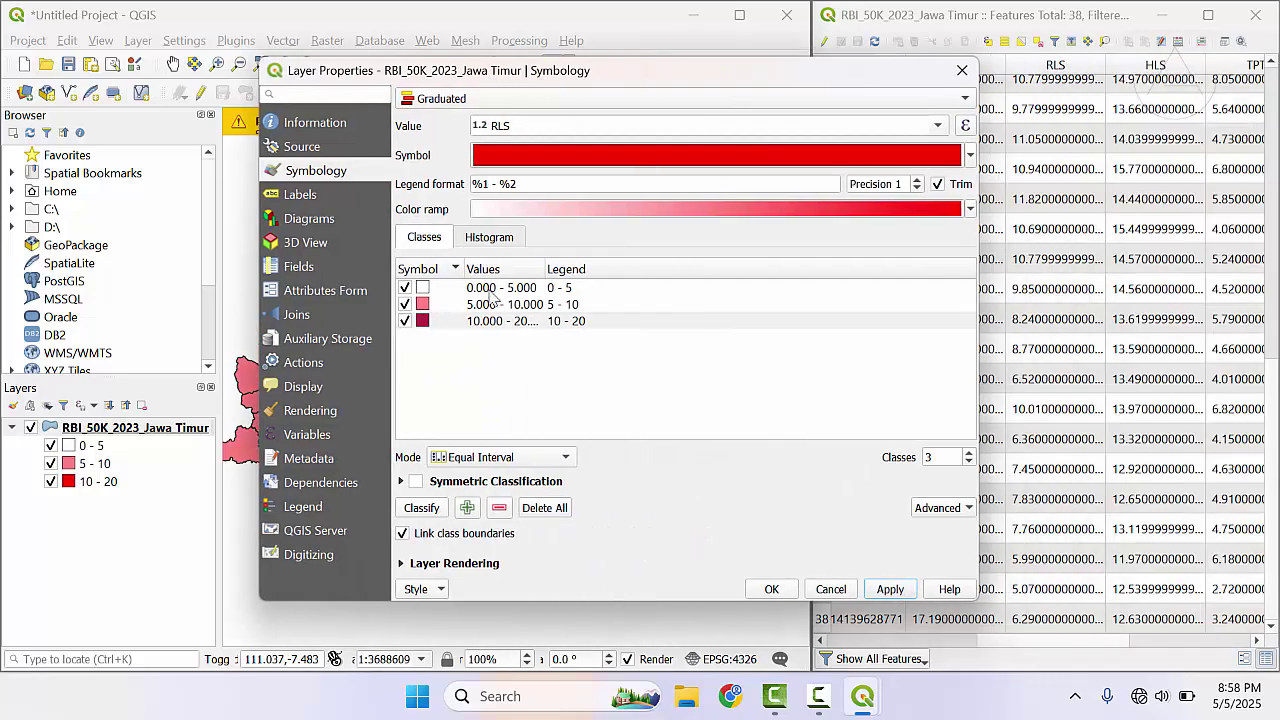
{"action": "left_click", "coordinate": [505, 457]}
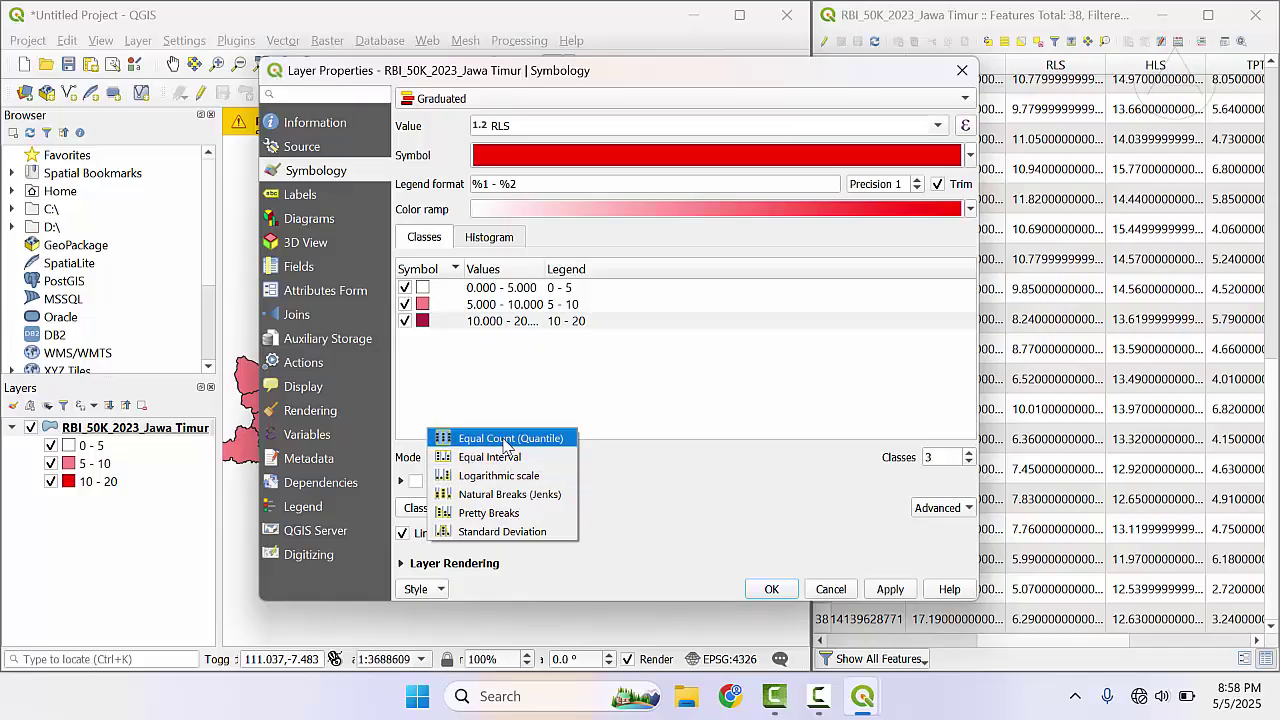
{"action": "left_click", "coordinate": [505, 494]}
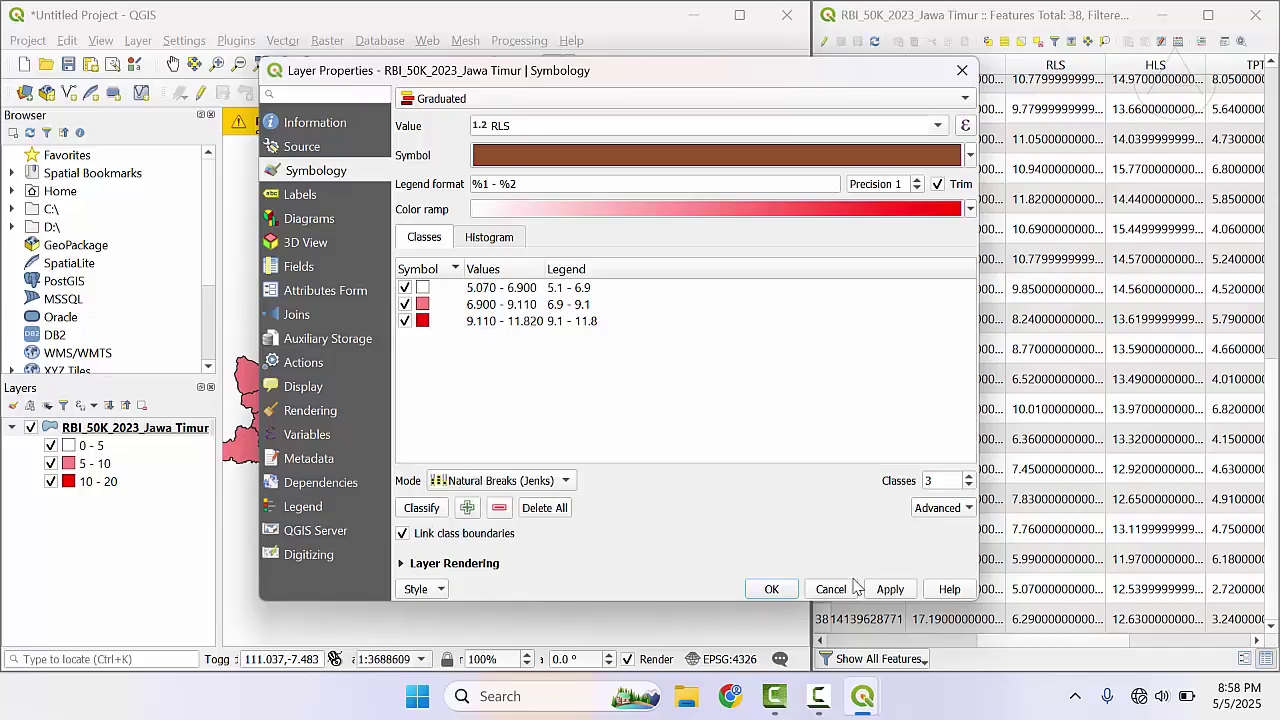
{"action": "left_click", "coordinate": [890, 591]}
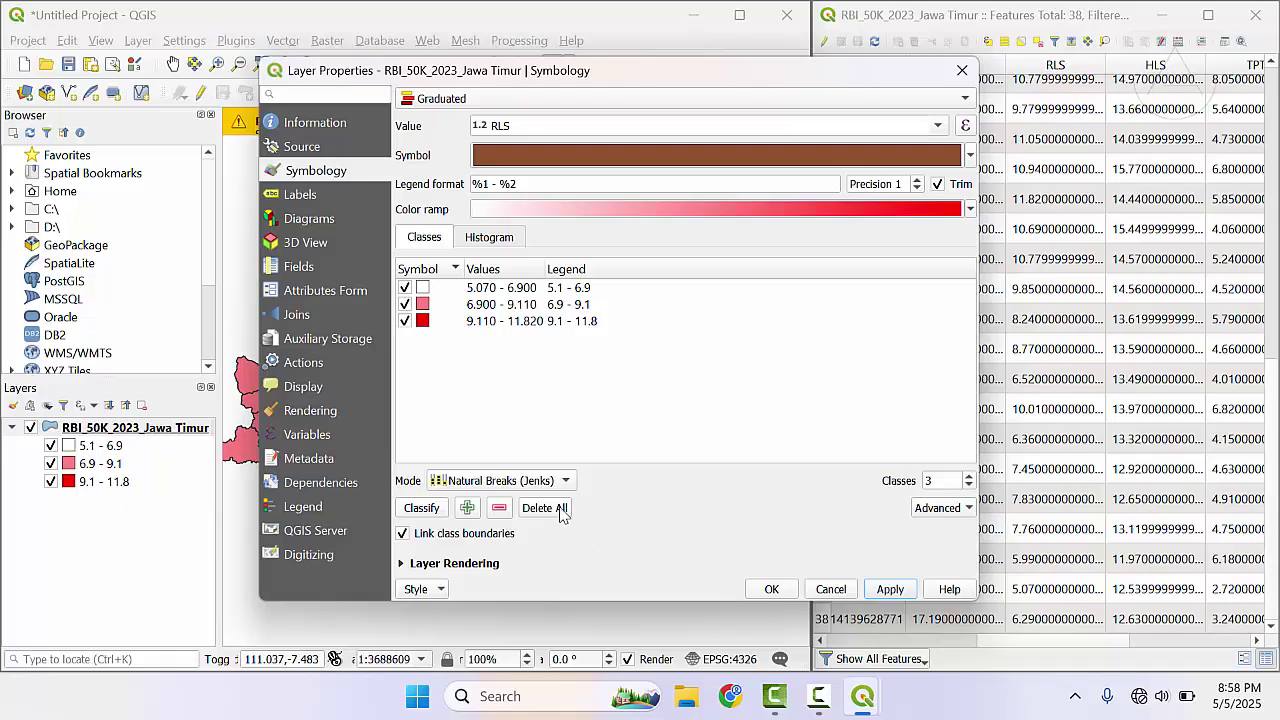
{"action": "left_click_drag", "start_coordinate": [531, 66], "coordinate": [754, 39]}
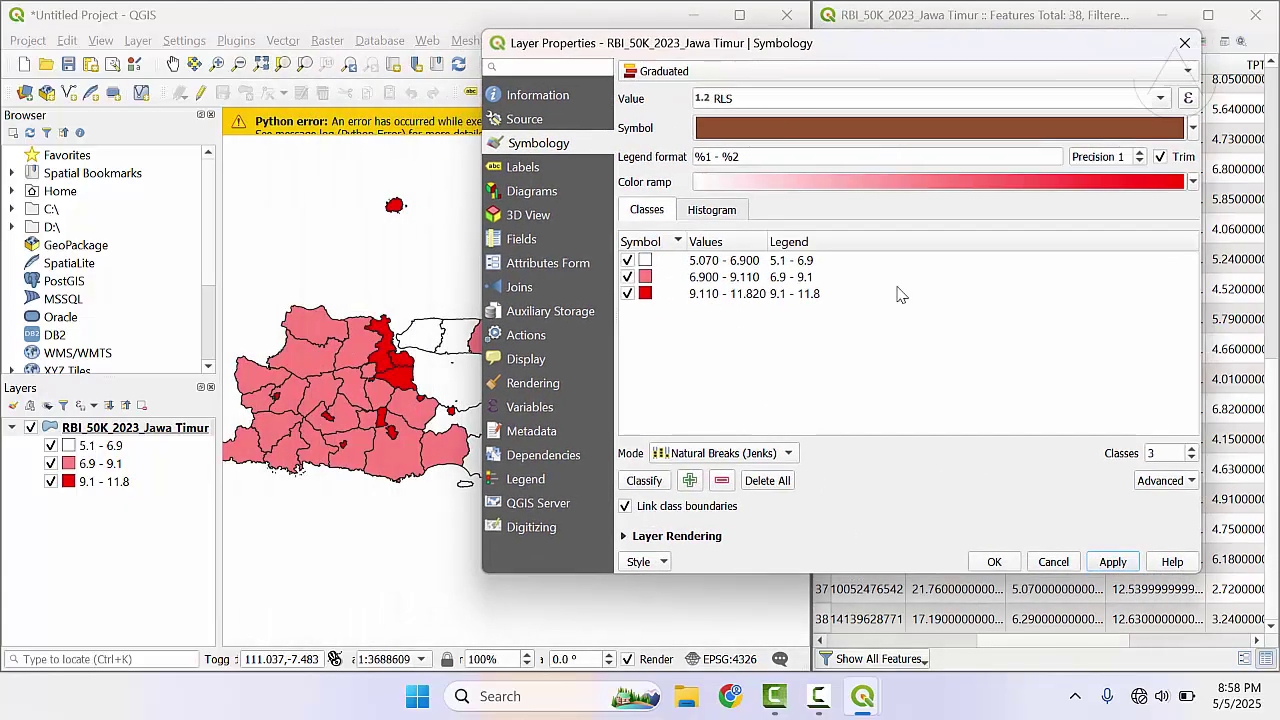
- Change the lowest class's legend label to "Rendah : 5,07-6,90"
{"action": "left_click", "coordinate": [788, 263]}
{"action": "type", "text": "r"}
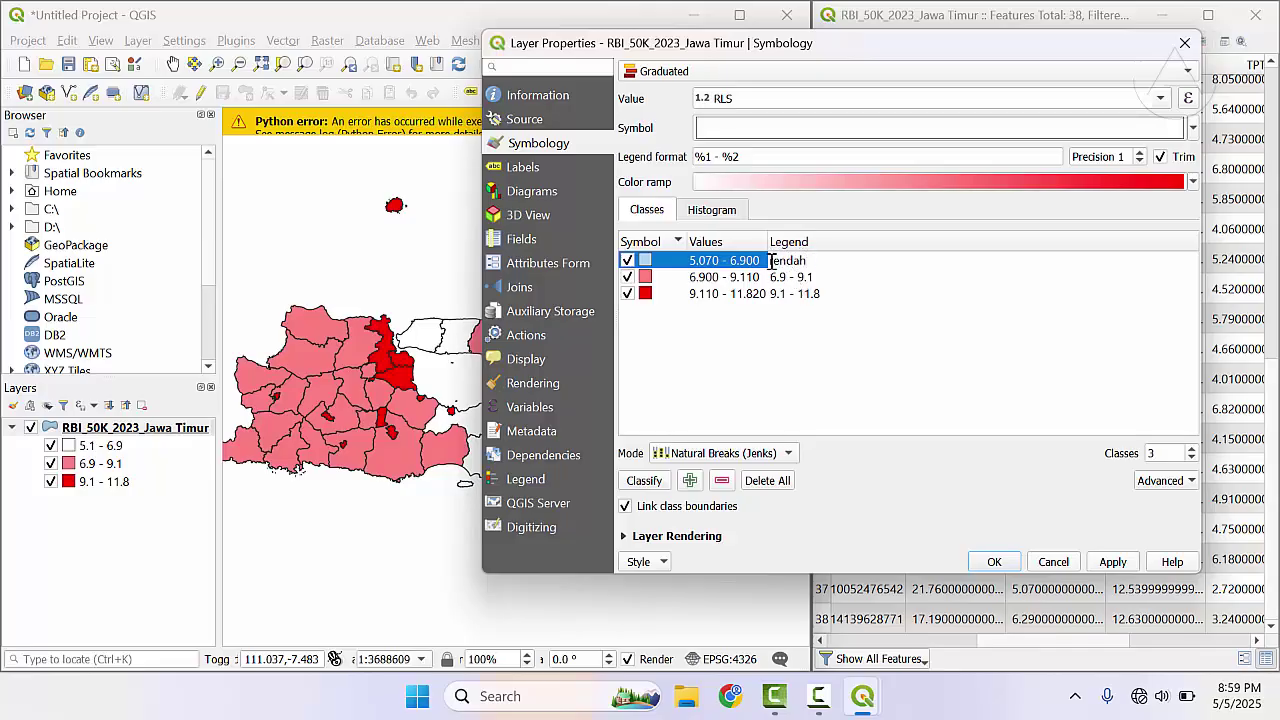
{"action": "type", "text": "endah"}
{"action": "left_click", "coordinate": [788, 280]}
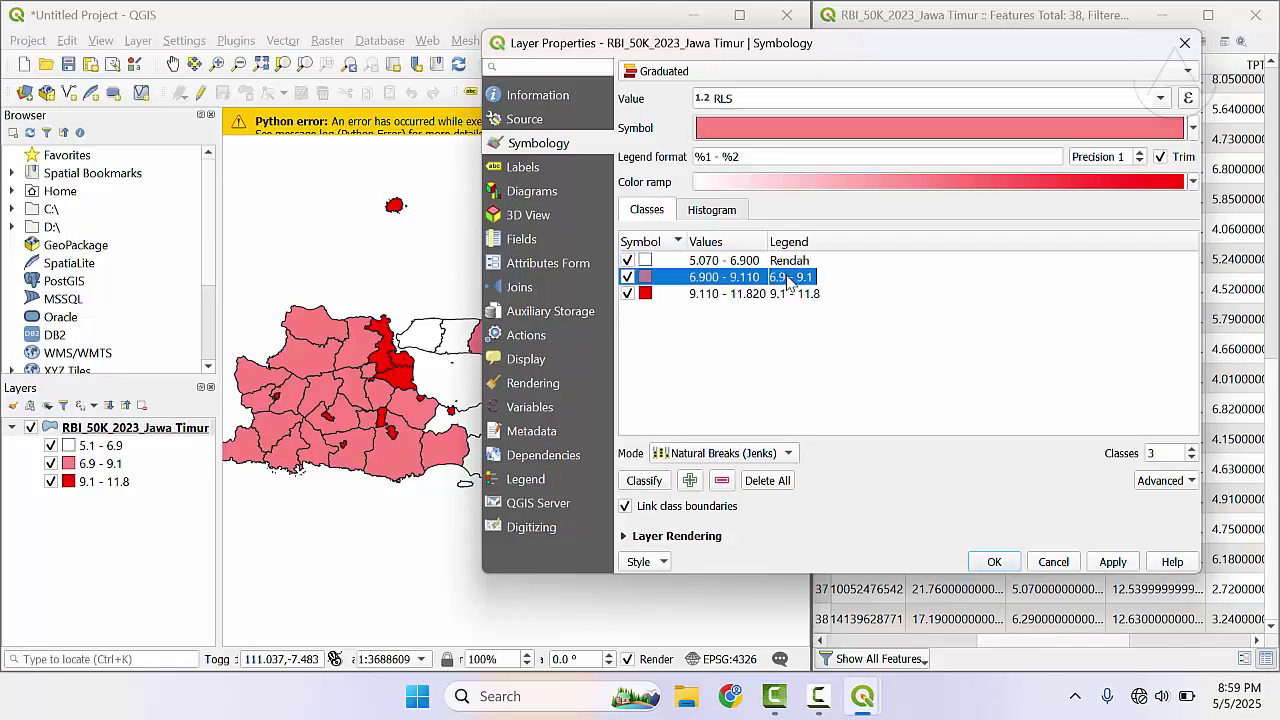
{"action": "left_click", "coordinate": [794, 264]}
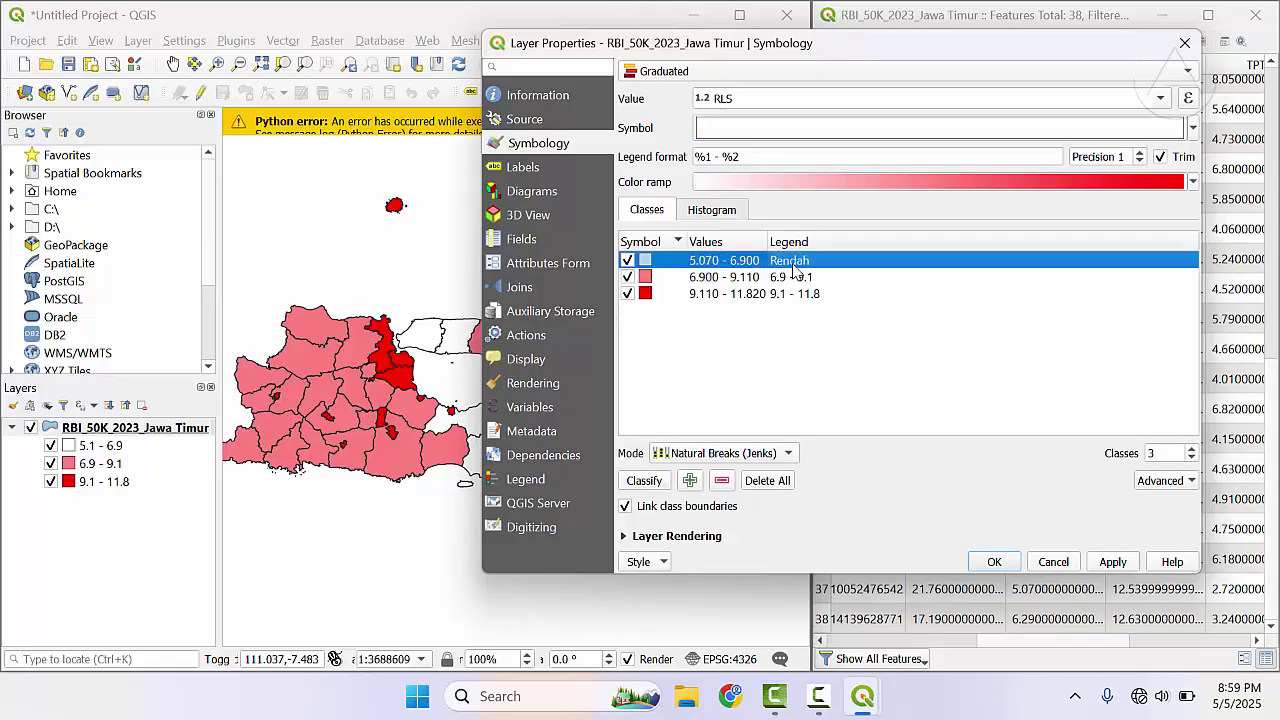
{"action": "left_click", "coordinate": [790, 260]}
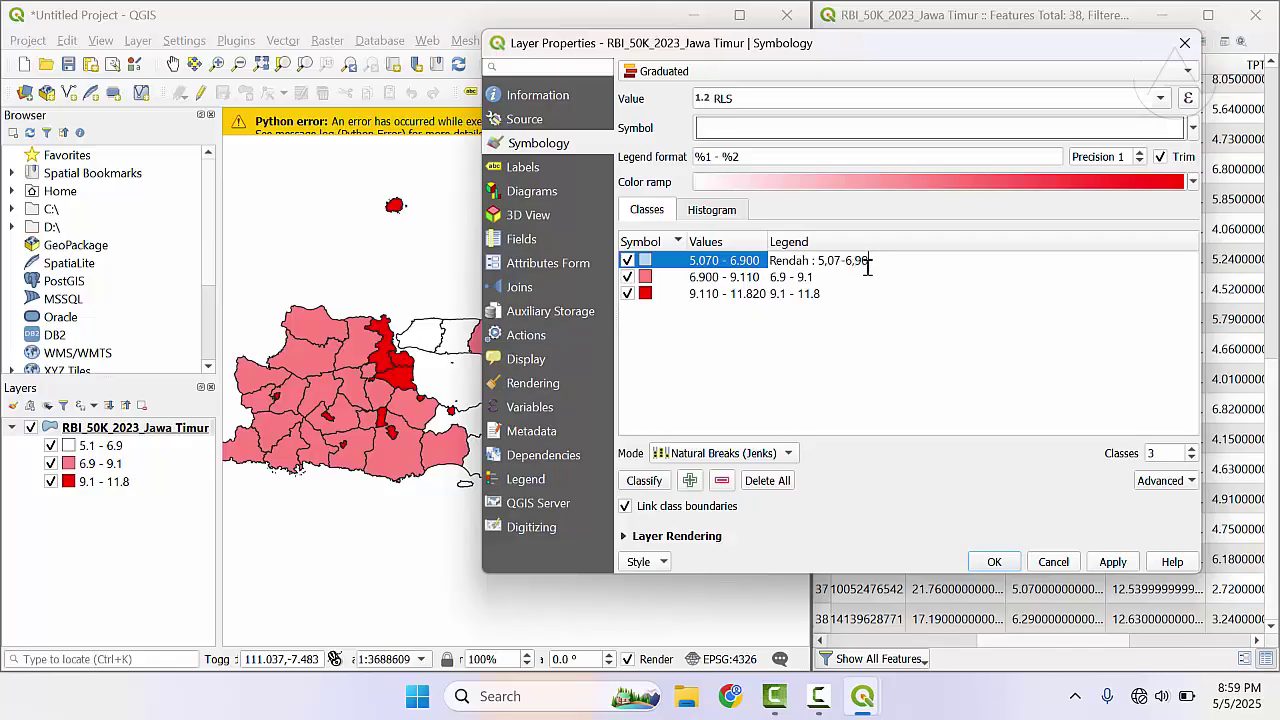
- Label the middle class "Sedang : 6,90-9,11" and the highest class "Tinggi : 9,11-11,82", and apply the legend labels
{"action": "double_click", "coordinate": [782, 277]}
{"action": "type", "text": "Sedang :"}
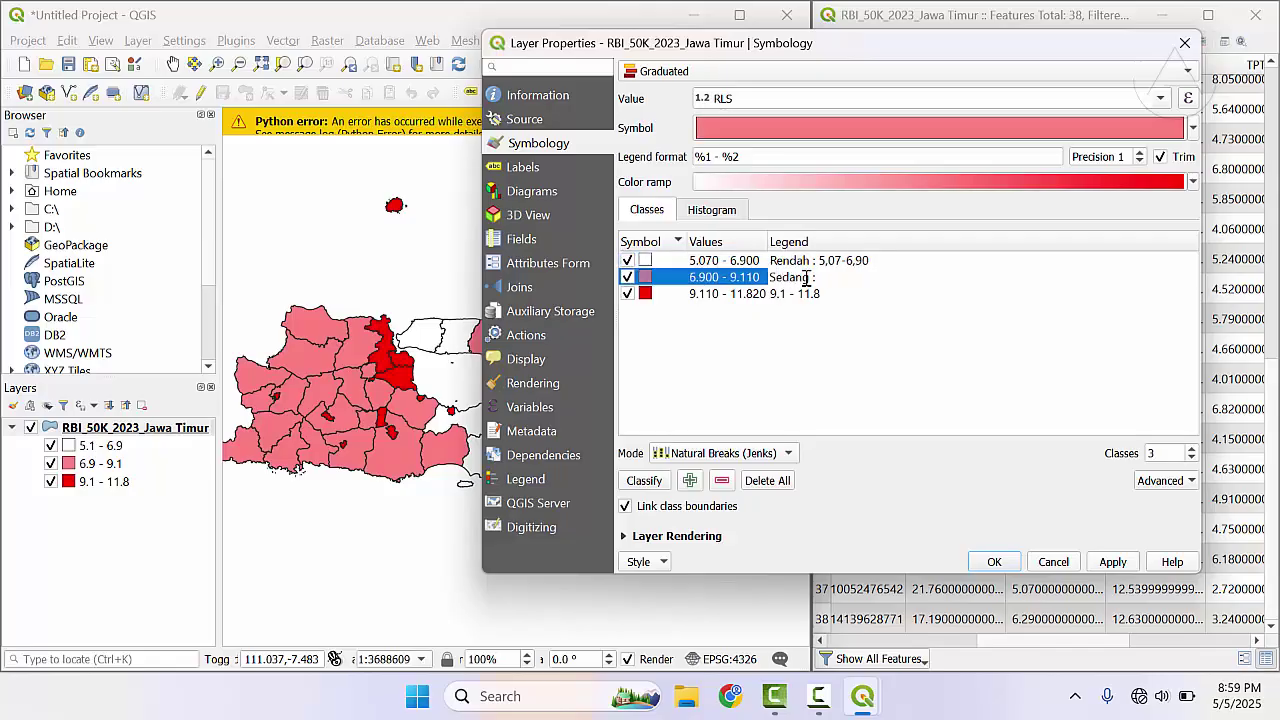
{"action": "type", "text": " 6,90-9,11"}
{"action": "double_click", "coordinate": [808, 293]}
{"action": "type", "text": "Ti"}
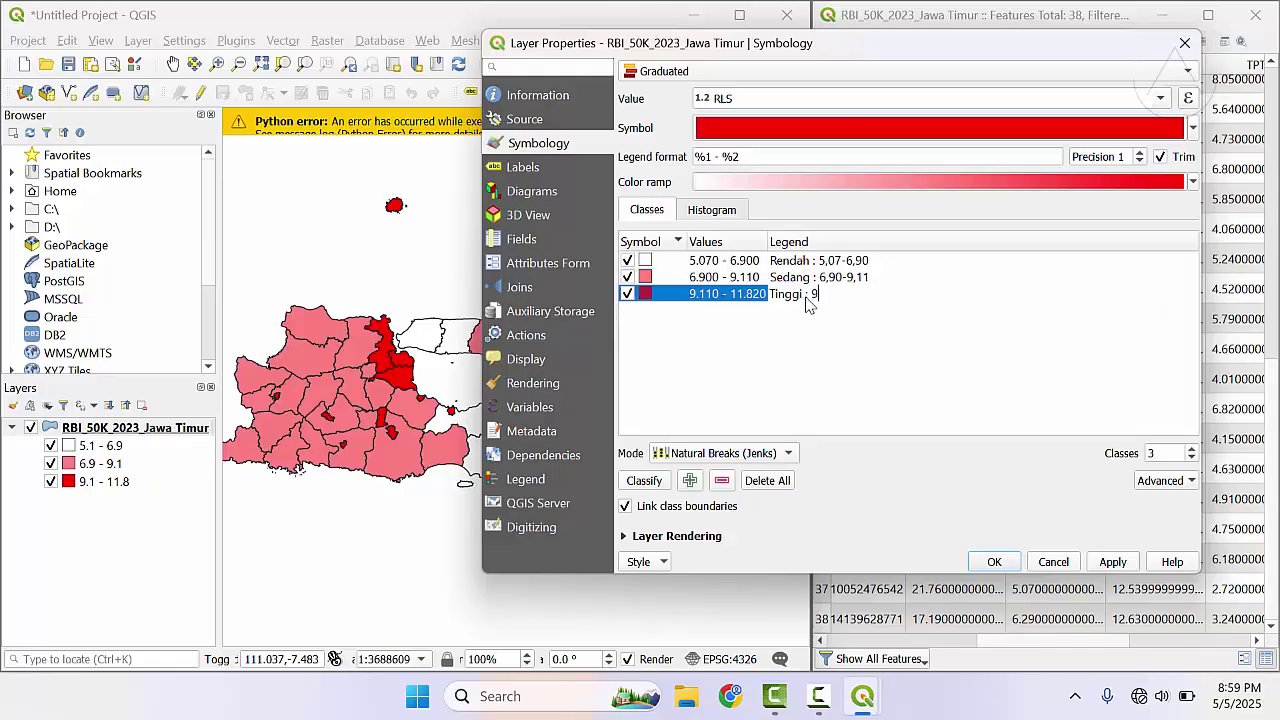
{"action": "type", "text": "nggi : 9,11-11,82"}
{"action": "left_click", "coordinate": [1105, 566]}
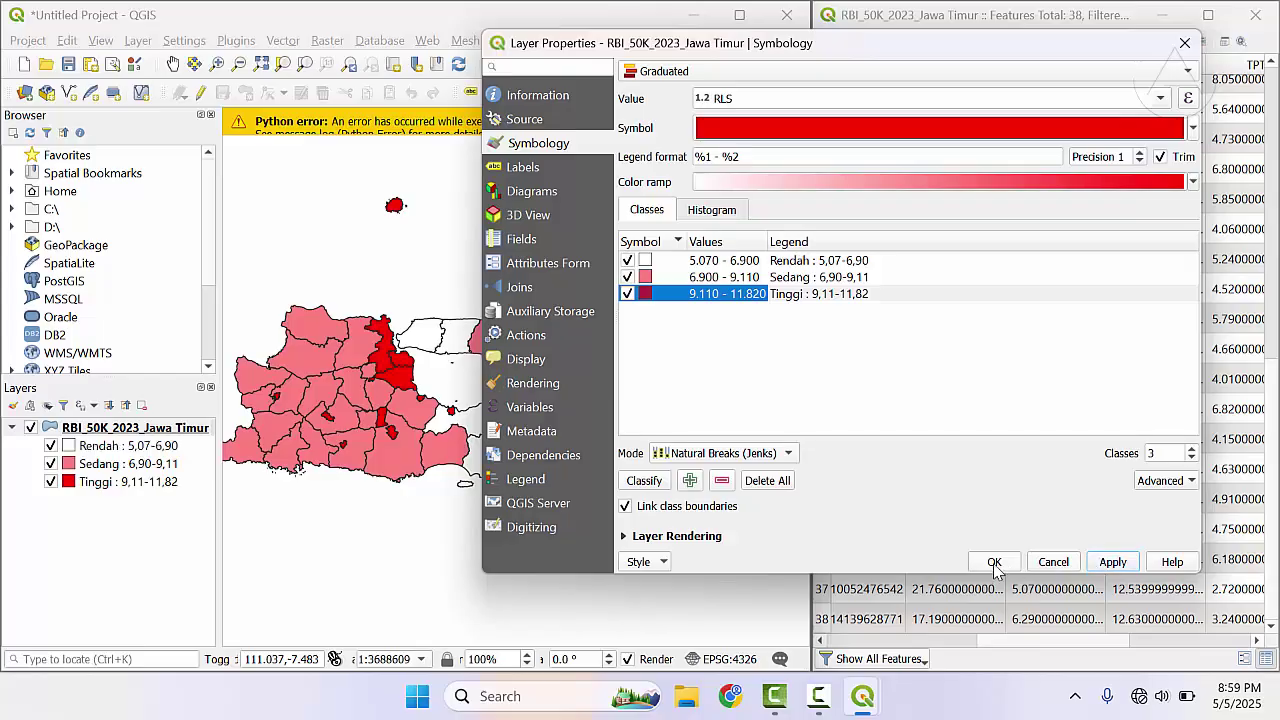
{"action": "double_click", "coordinate": [649, 261]}
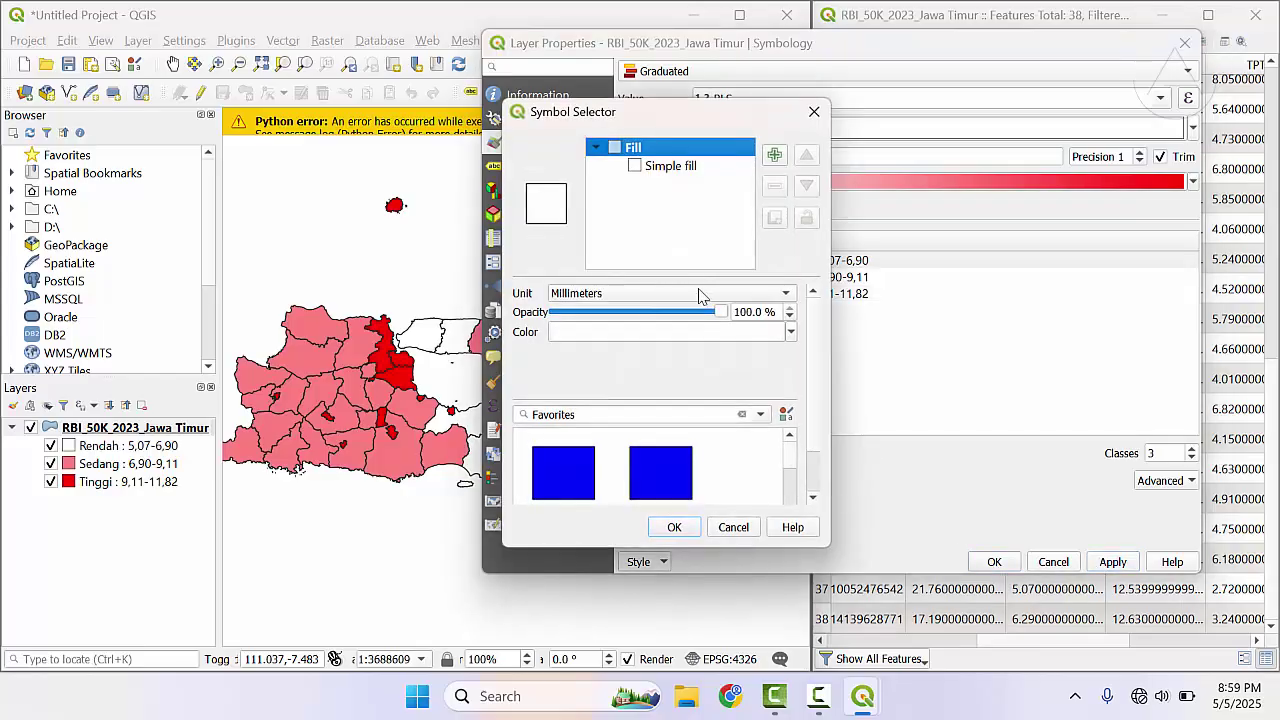
{"action": "left_click", "coordinate": [648, 166]}
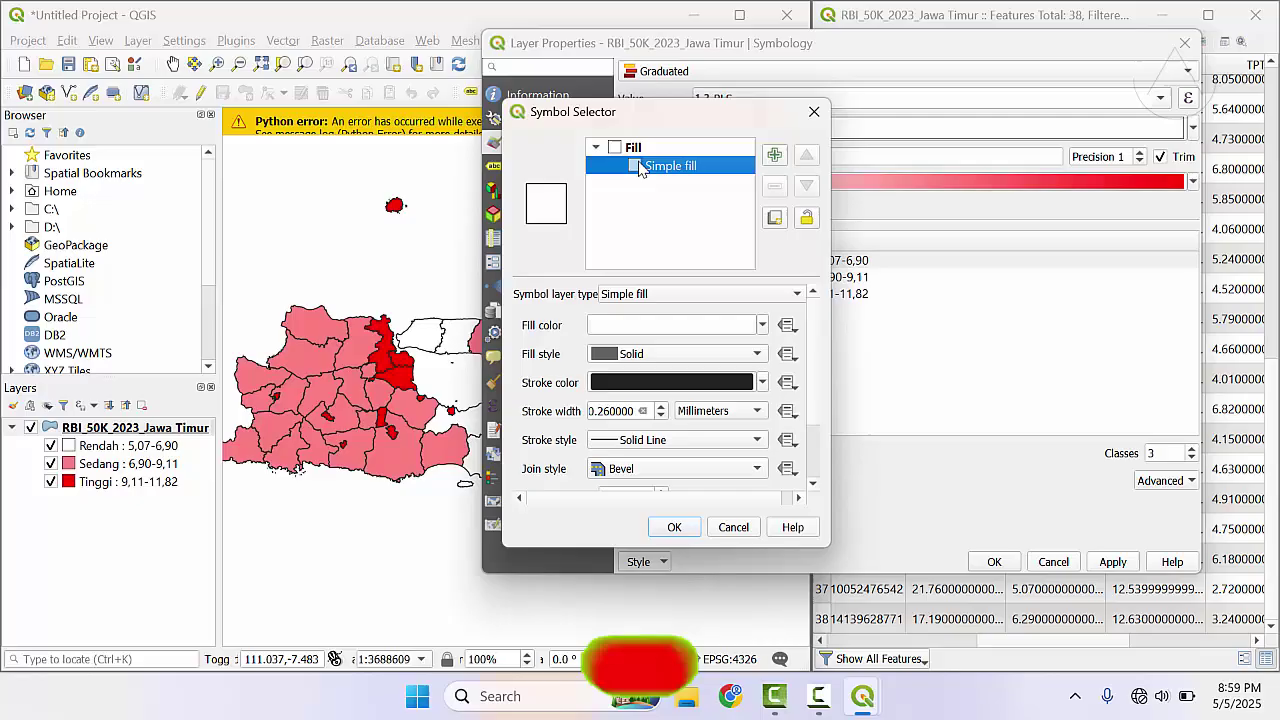
{"action": "left_click", "coordinate": [648, 337]}
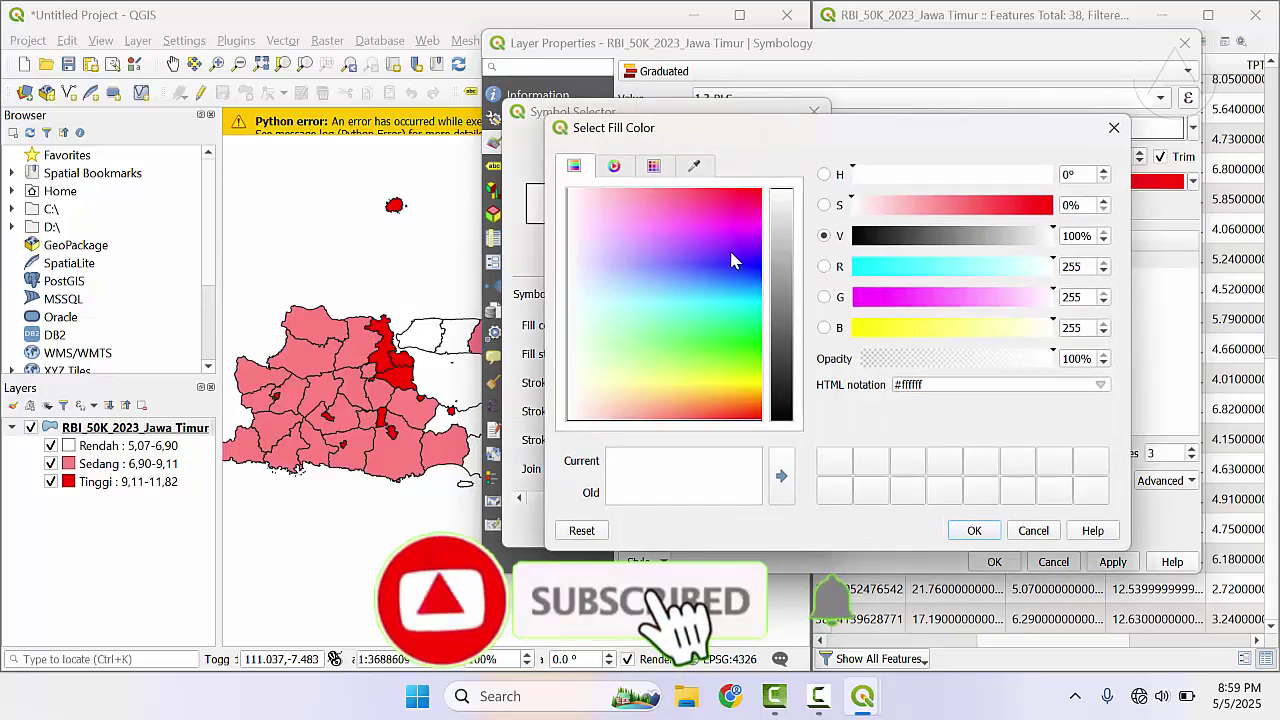
{"action": "left_click", "coordinate": [1114, 127]}
{"action": "left_click", "coordinate": [674, 527]}
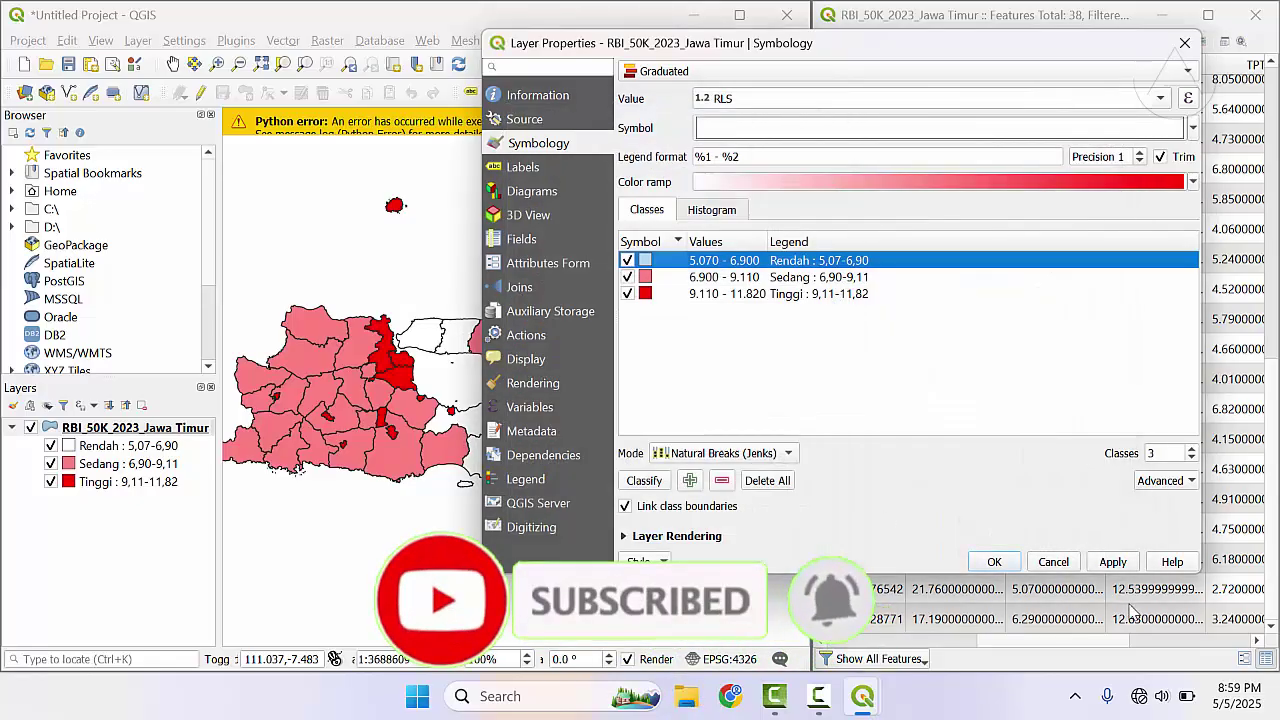
- Apply the graduated RLS symbology and close the layer properties
{"action": "left_click", "coordinate": [1113, 562]}
{"action": "left_click", "coordinate": [995, 563]}
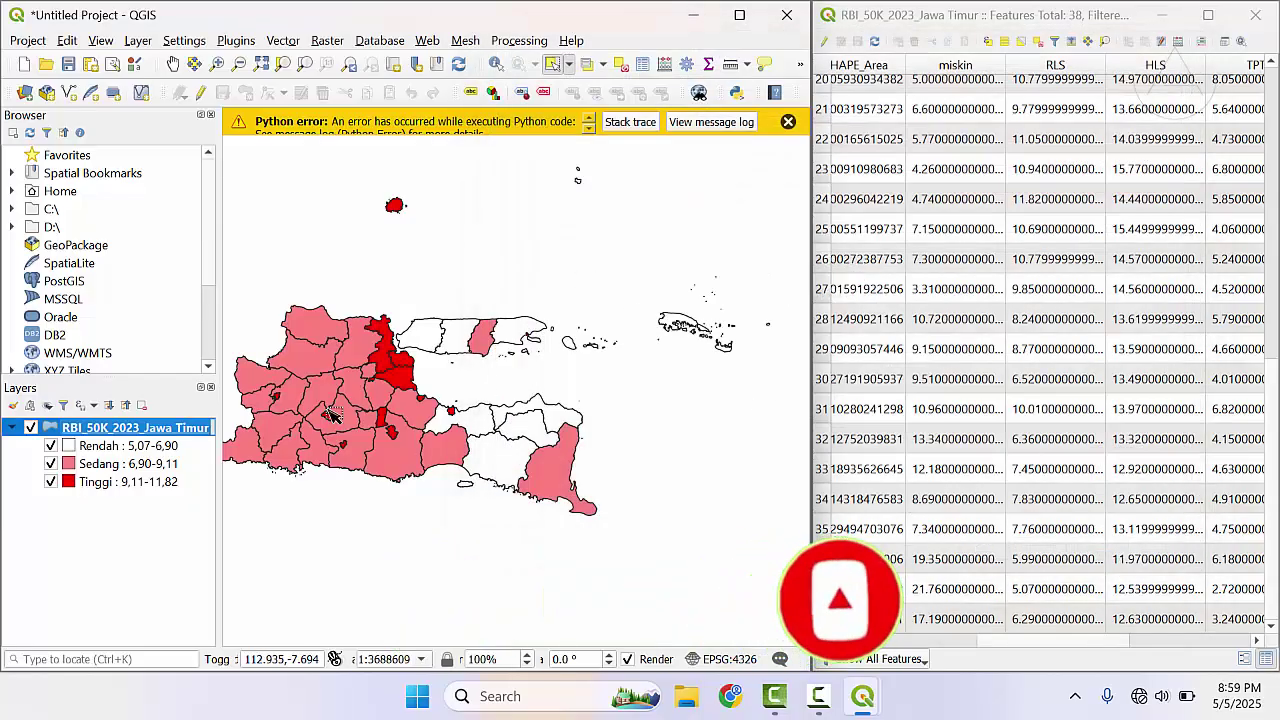
- Maximize the main window and examine the classified RLS map across the East Java regencies
{"action": "left_click", "coordinate": [739, 15]}
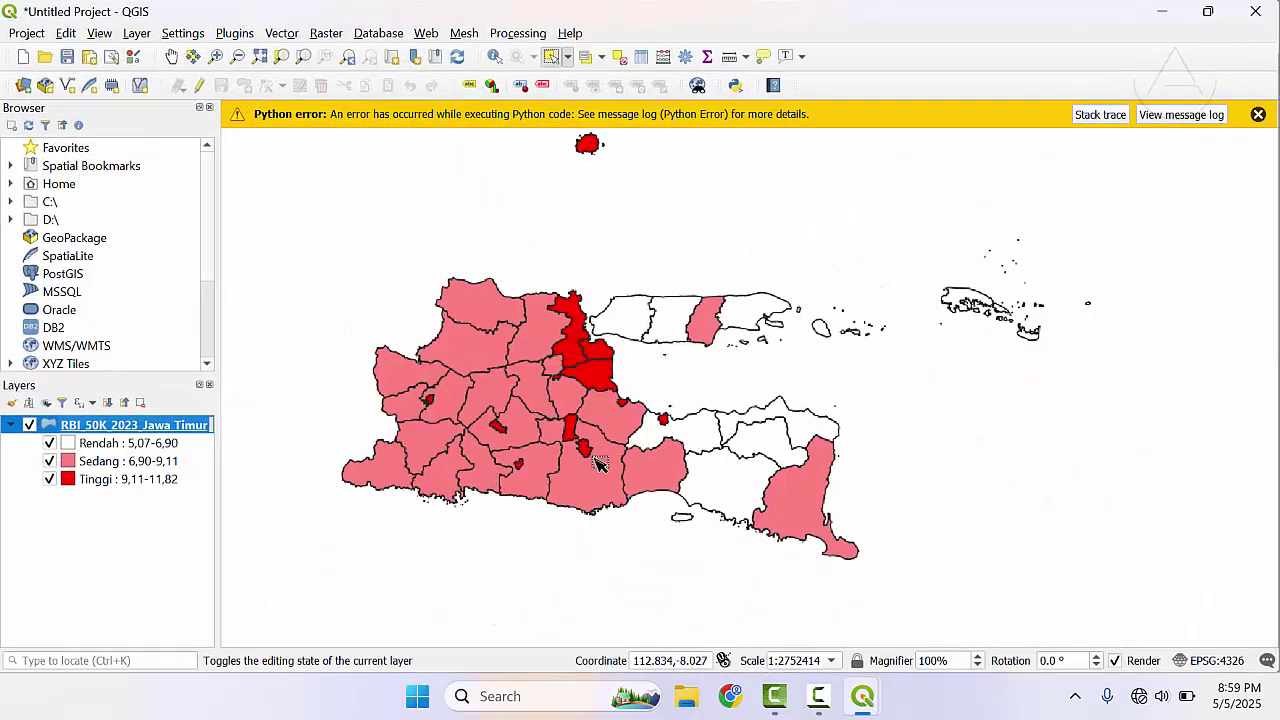
{"action": "scroll", "coordinate": [453, 344], "scroll_direction": "up", "scroll_amount": 2}
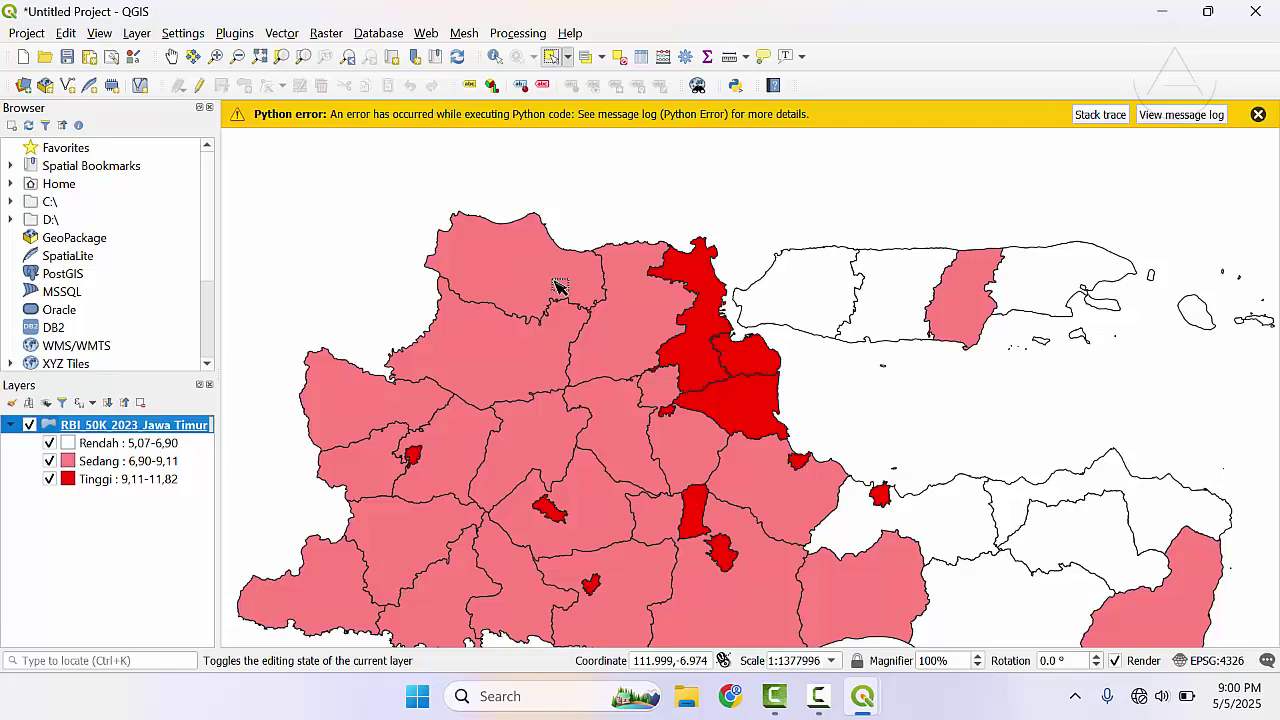
{"action": "left_click_drag", "start_coordinate": [735, 360], "coordinate": [683, 306]}
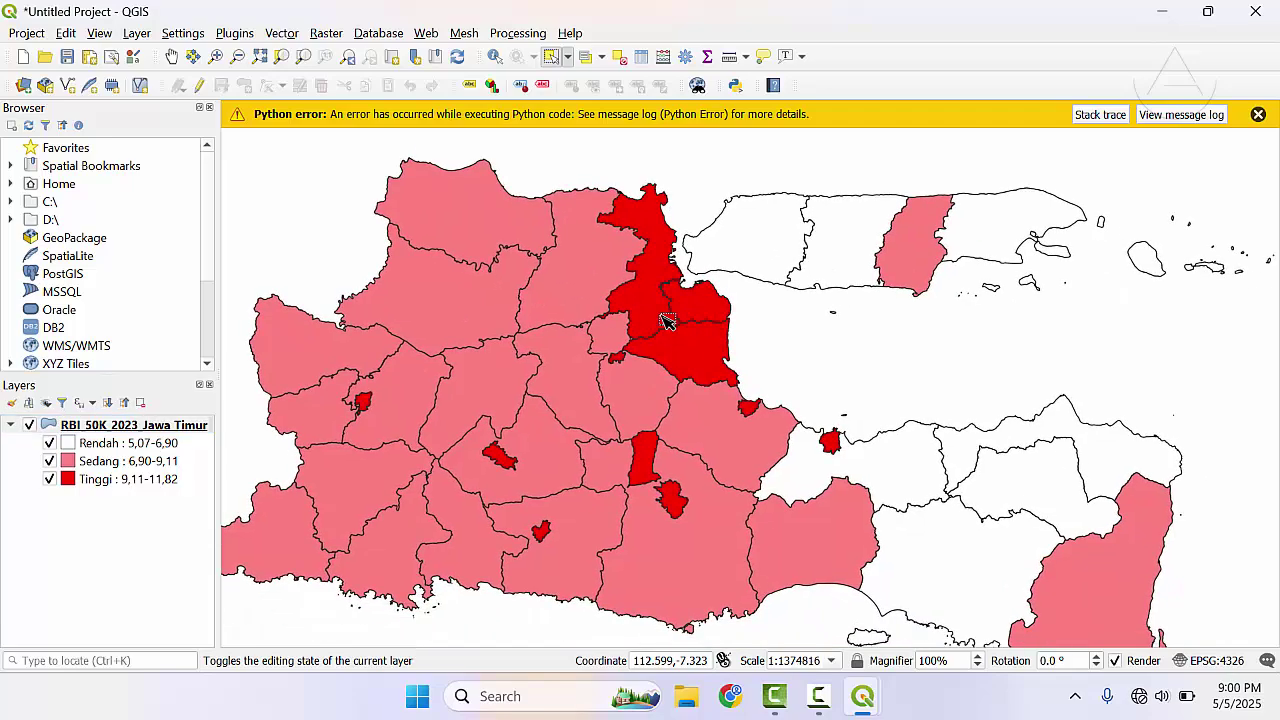
{"action": "scroll", "coordinate": [667, 320], "scroll_direction": "down", "scroll_amount": 1}
{"action": "scroll", "coordinate": [650, 322], "scroll_direction": "up", "scroll_amount": 1}
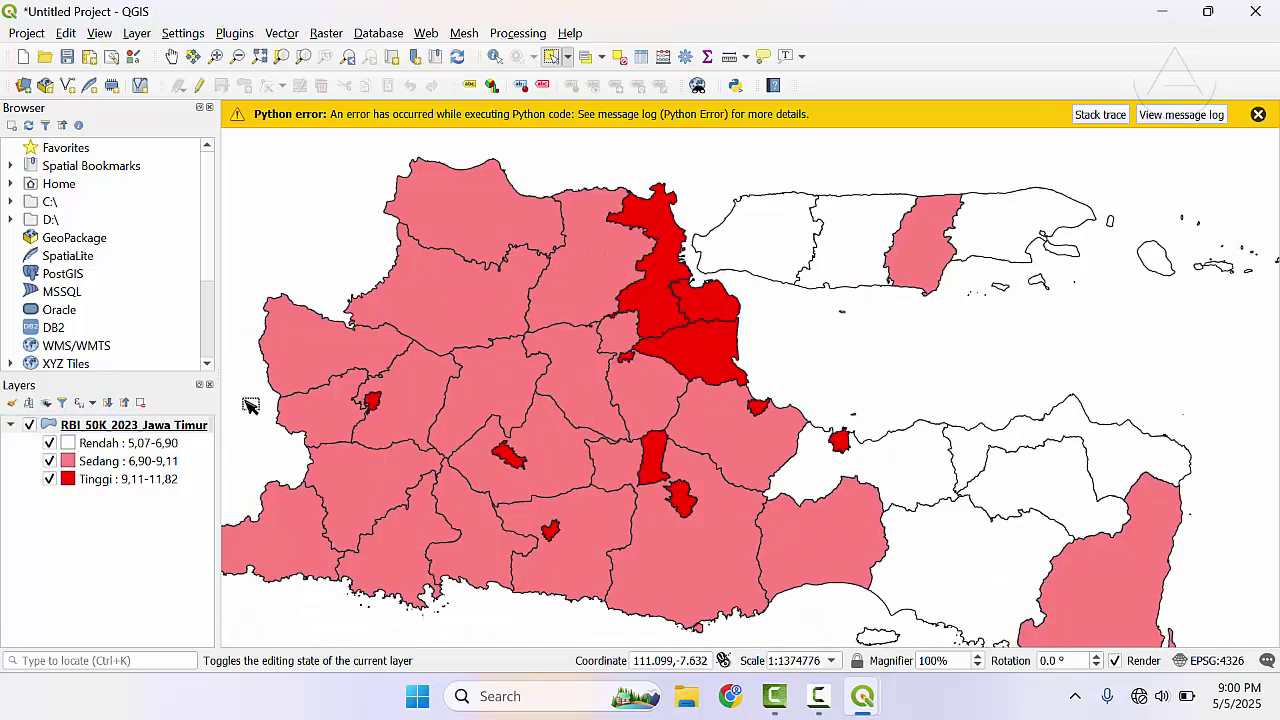
- Turn on single labels for the RBI_50K_2023_Jawa Timur layer, using NAMOBJ as the label value
{"action": "right_click", "coordinate": [196, 432]}
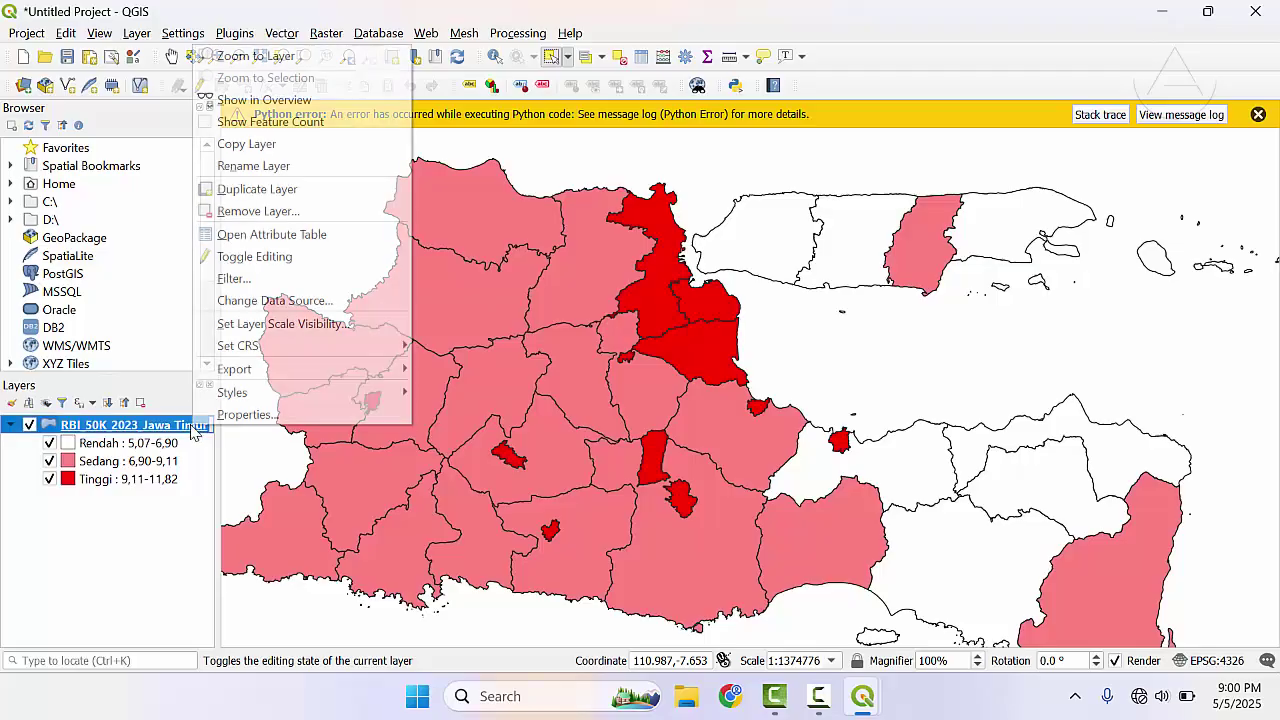
{"action": "left_click", "coordinate": [250, 414]}
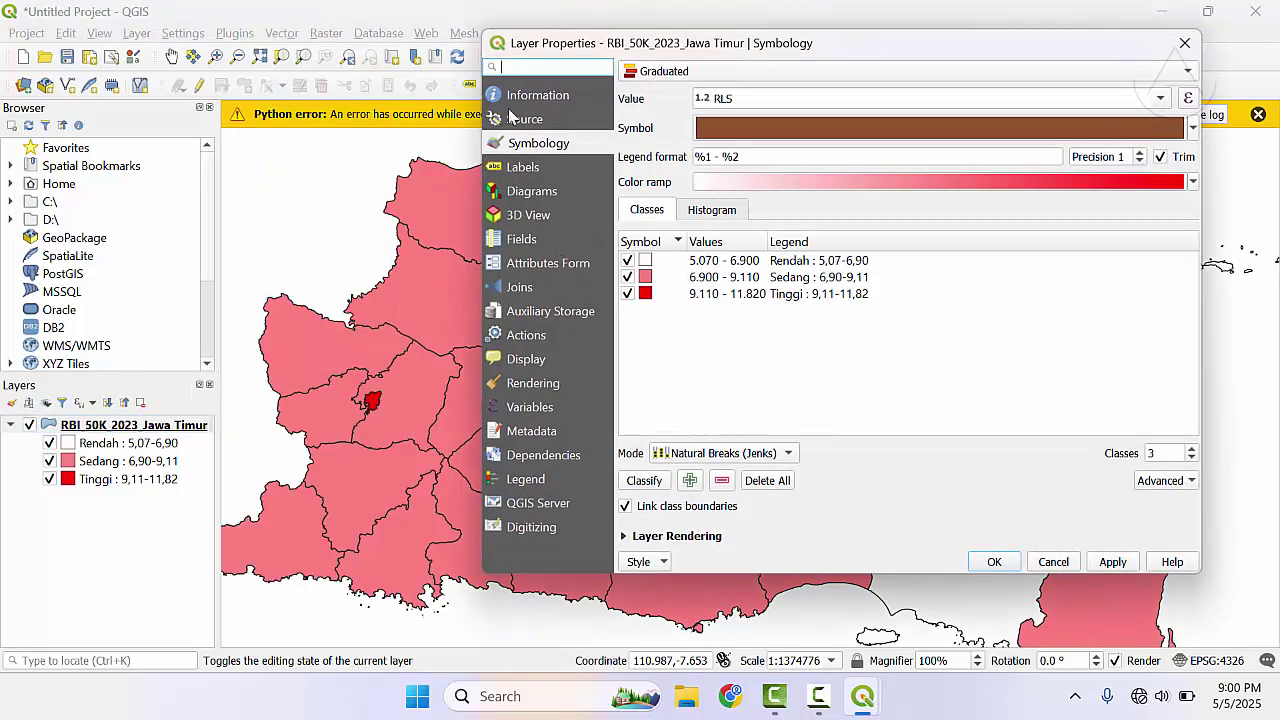
{"action": "left_click", "coordinate": [526, 170]}
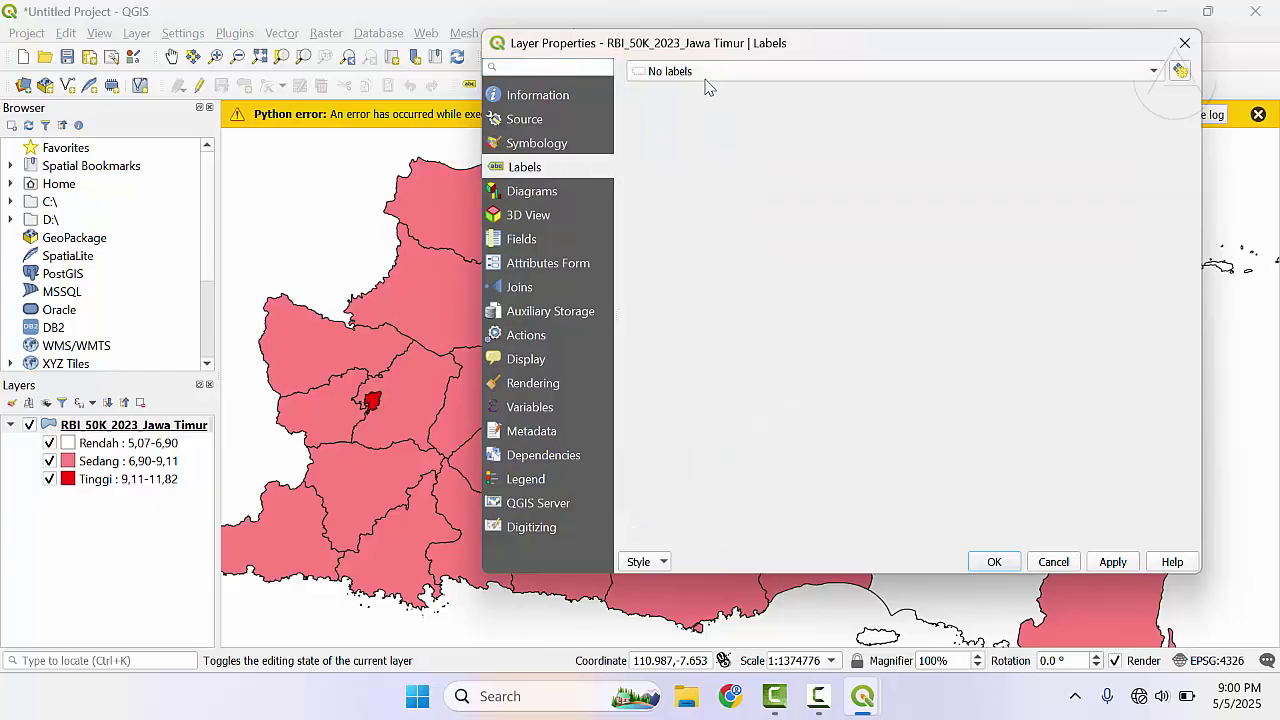
{"action": "left_click", "coordinate": [704, 76]}
{"action": "left_click", "coordinate": [710, 89]}
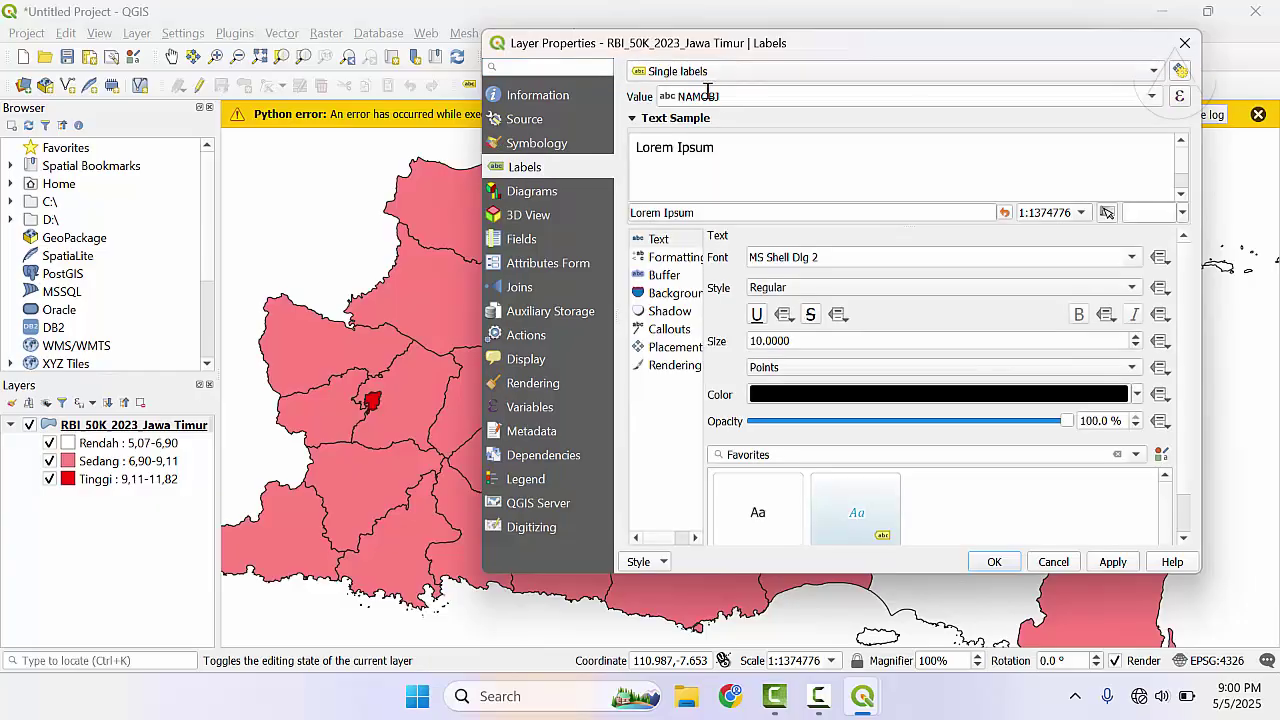
{"action": "left_click_drag", "start_coordinate": [716, 58], "coordinate": [615, 57]}
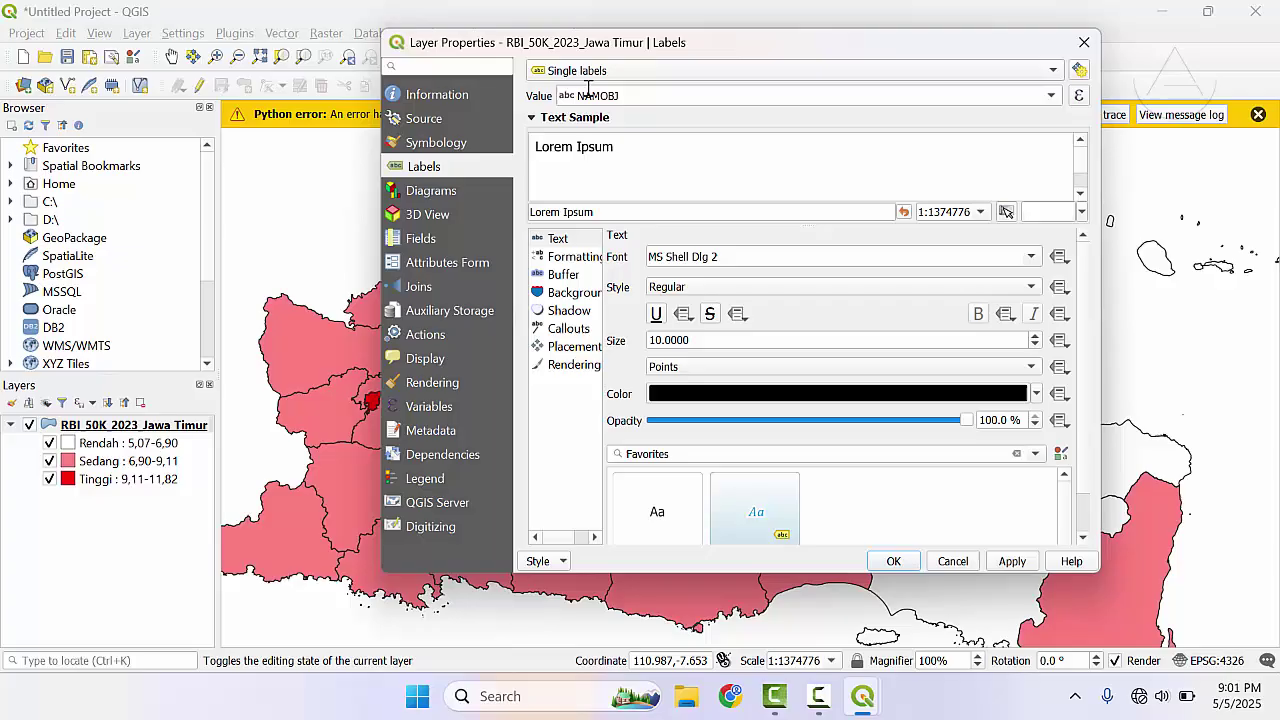
{"action": "left_click", "coordinate": [1051, 96]}
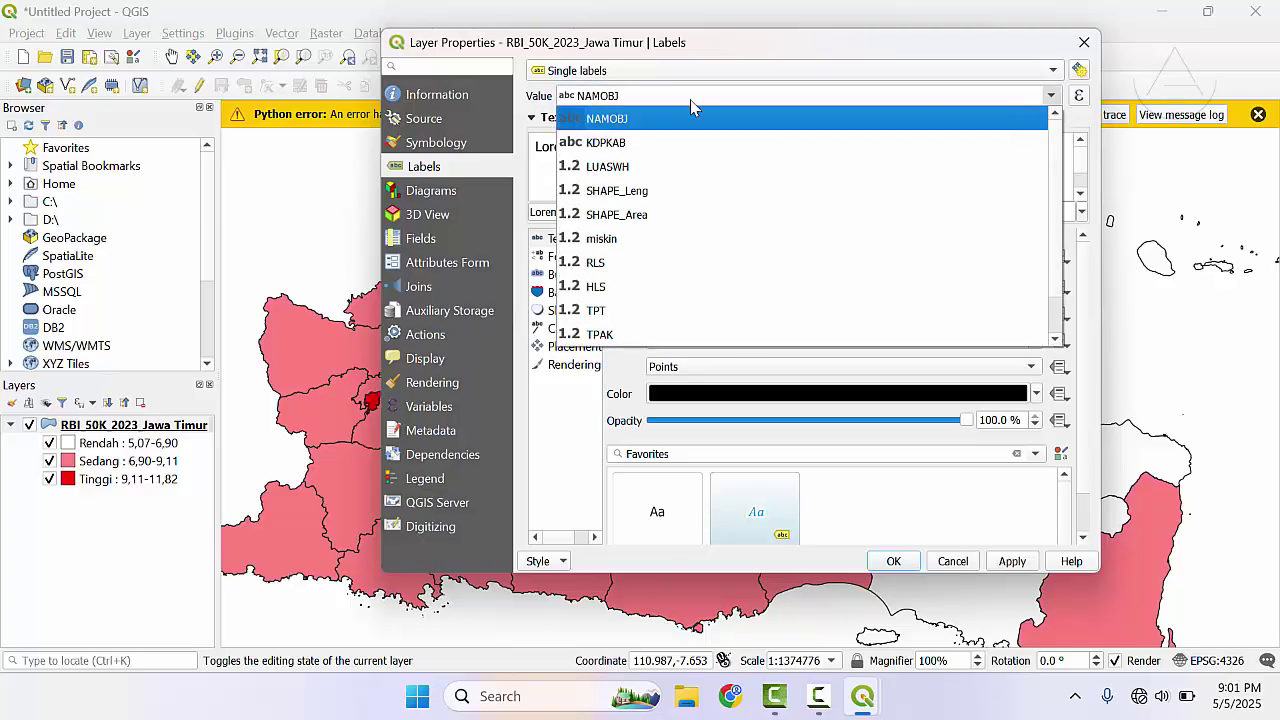
{"action": "left_click", "coordinate": [612, 124]}
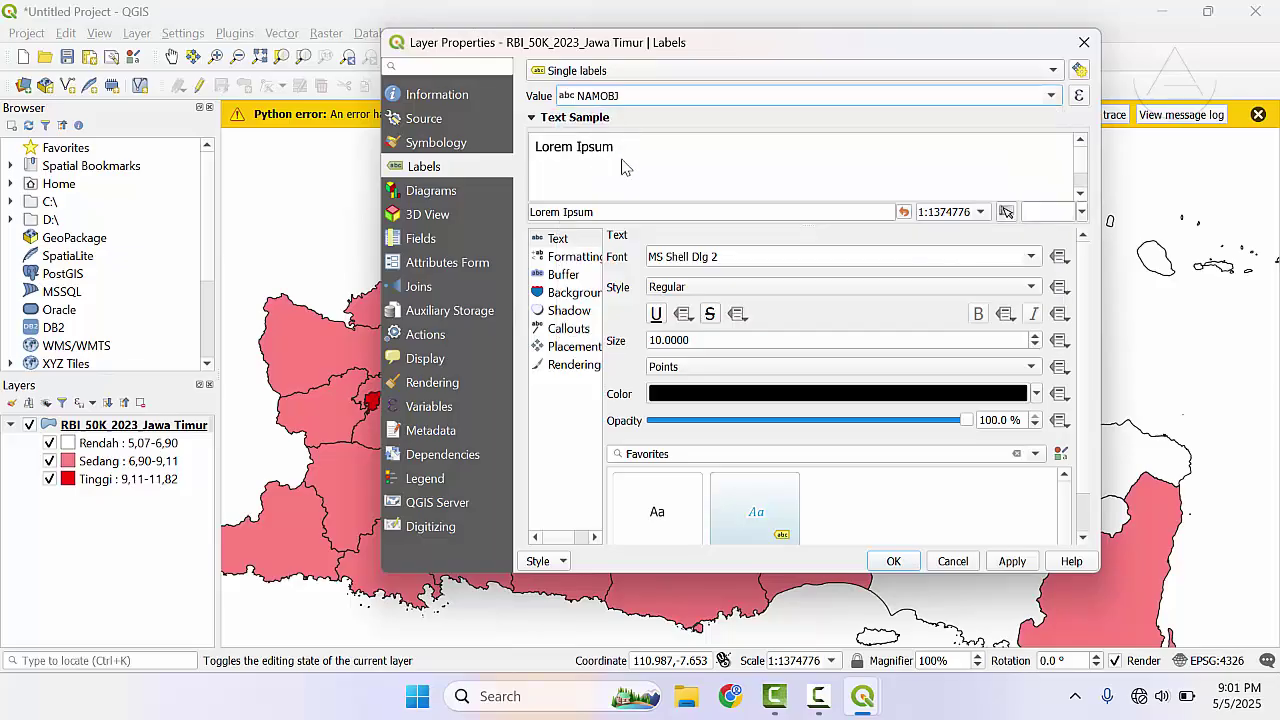
- Set the label text size to 6 points, apply it, and uncover both sides of the map to check the labels
{"action": "left_click", "coordinate": [557, 240]}
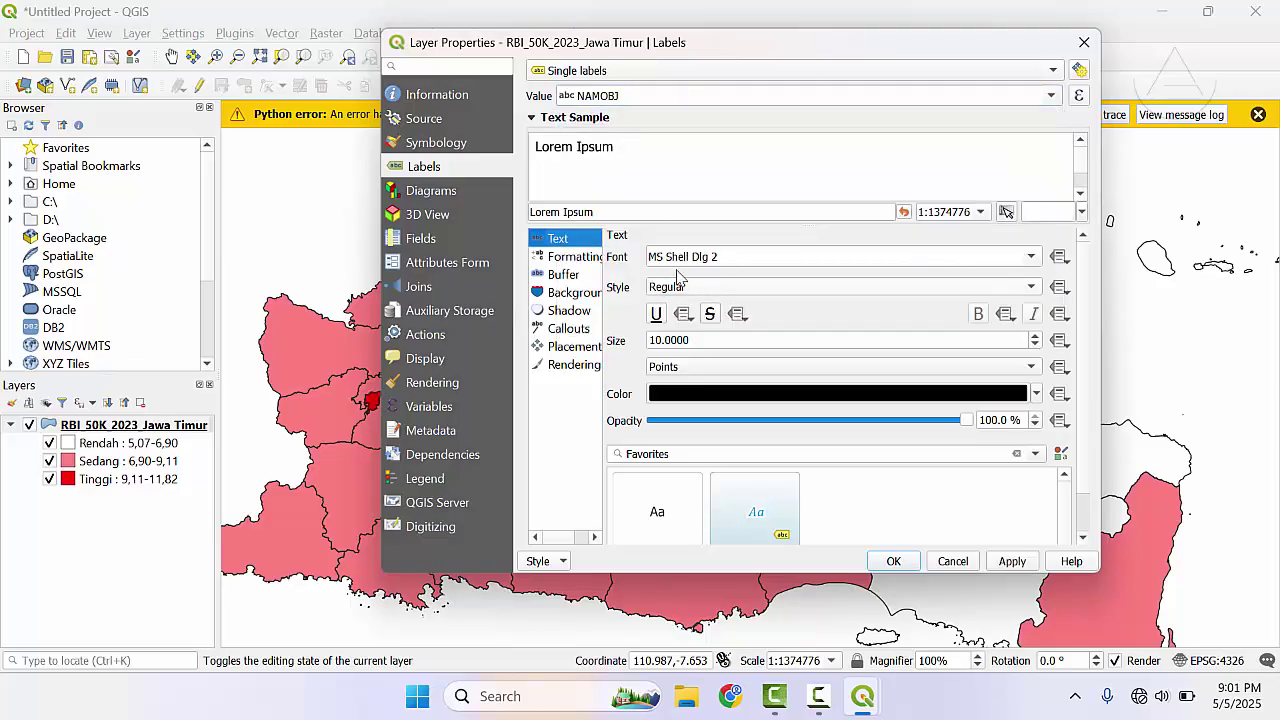
{"action": "left_click", "coordinate": [871, 258]}
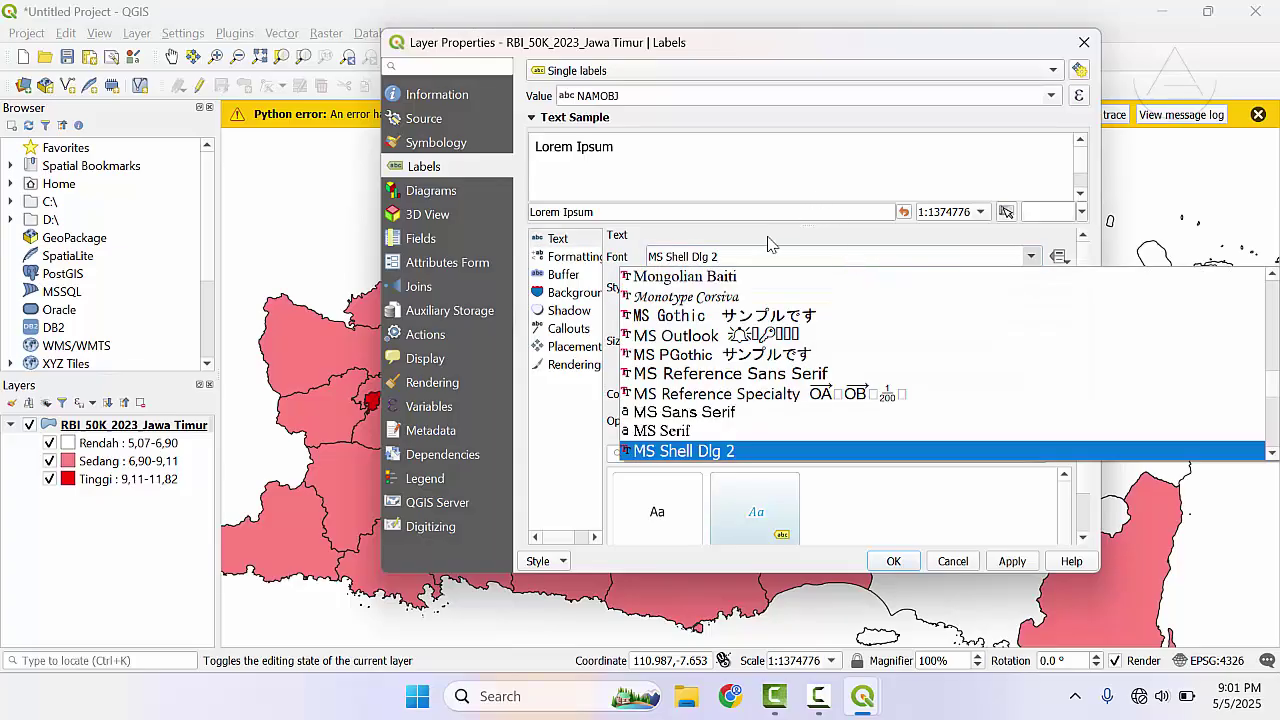
{"action": "left_click", "coordinate": [708, 242]}
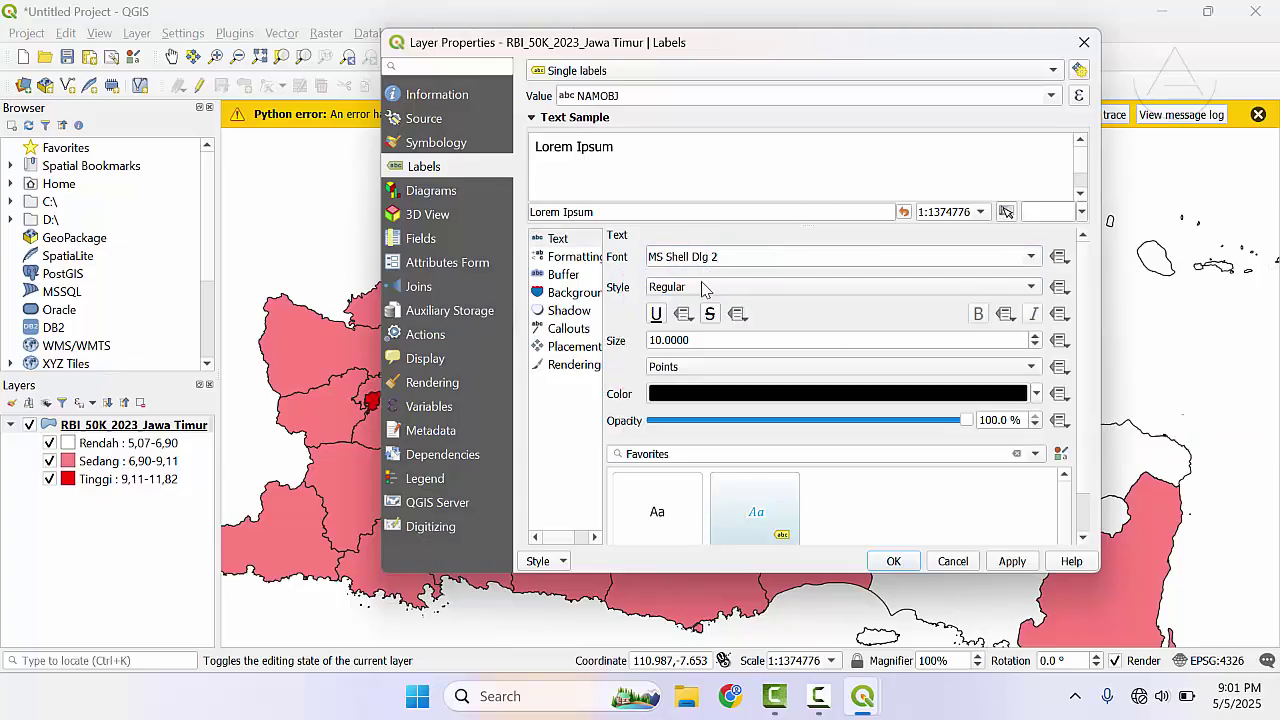
{"action": "left_click_drag", "start_coordinate": [692, 340], "coordinate": [637, 331]}
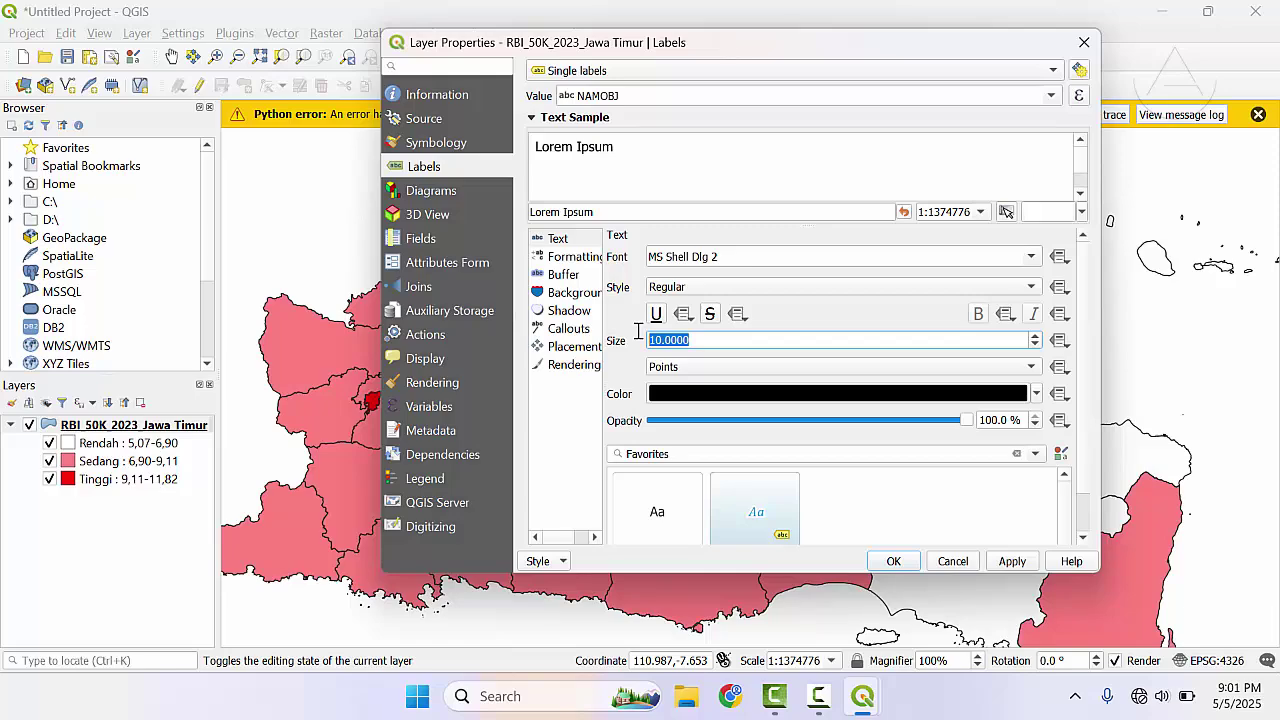
{"action": "type", "text": "6"}
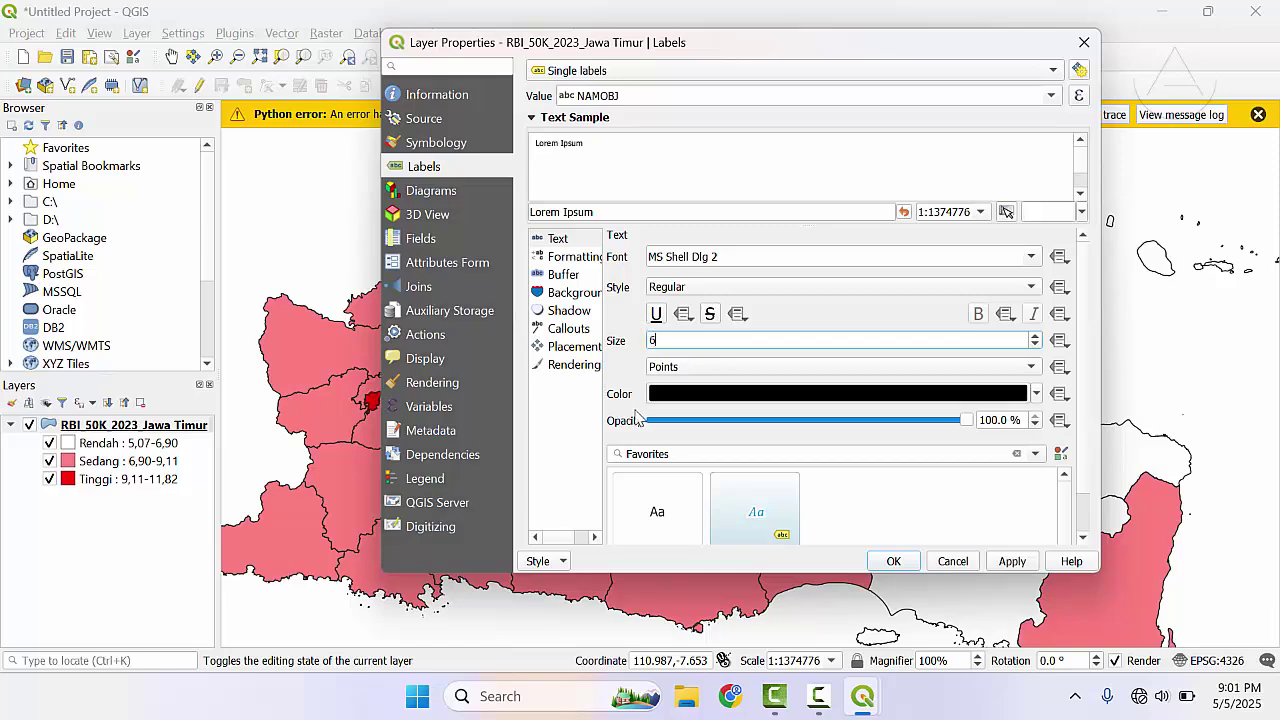
{"action": "left_click", "coordinate": [628, 376]}
{"action": "left_click_drag", "start_coordinate": [800, 65], "coordinate": [292, 108]}
{"action": "left_click", "coordinate": [504, 603]}
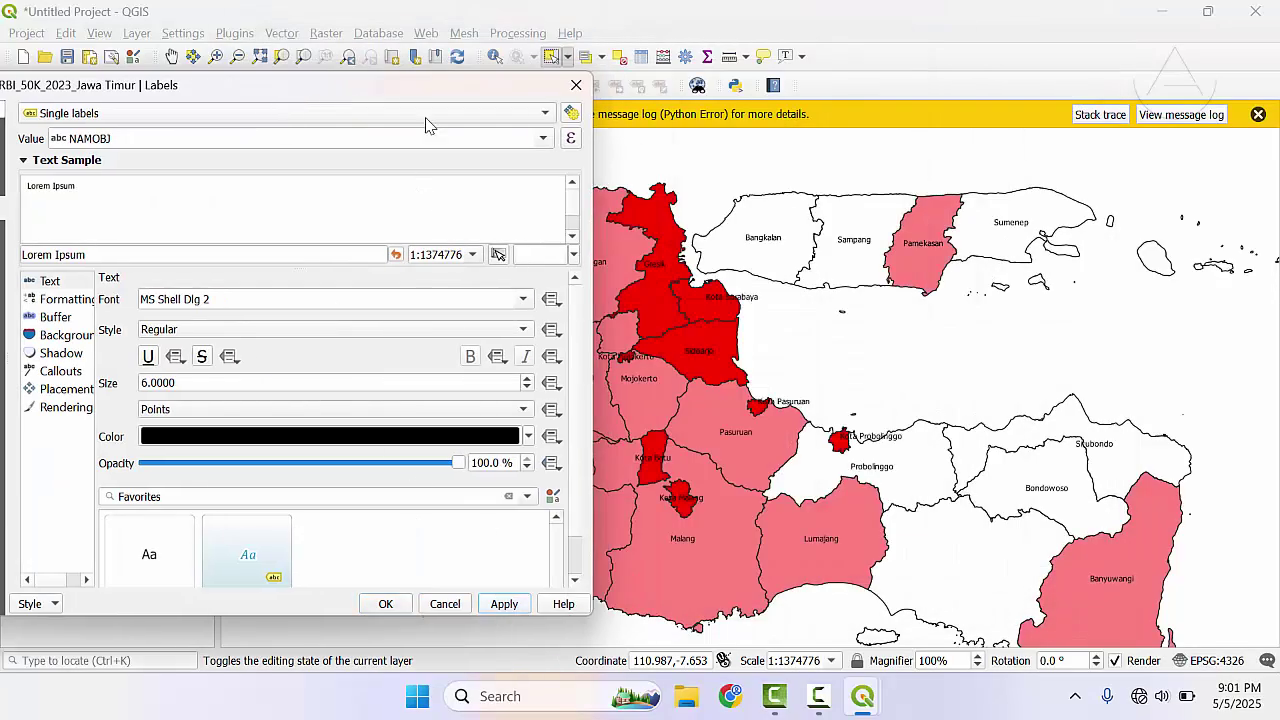
{"action": "left_click_drag", "start_coordinate": [384, 84], "coordinate": [1117, 110]}
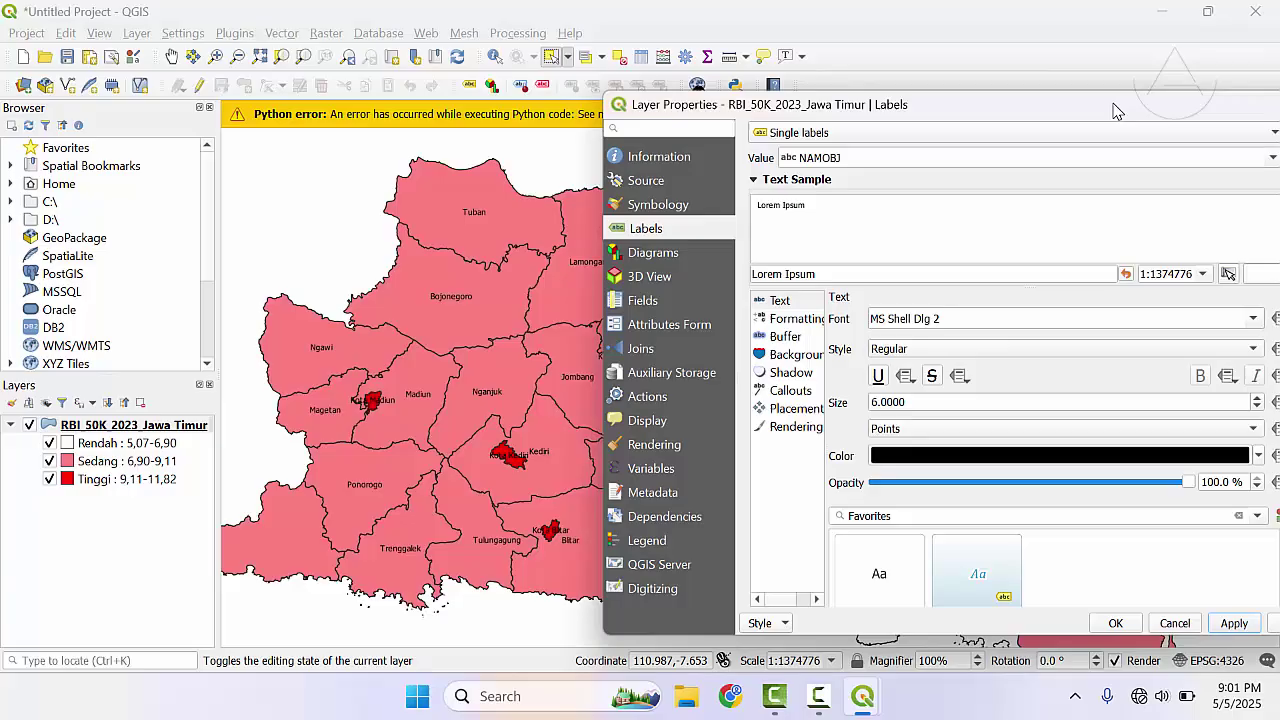
- Enable a text buffer of 0.7 mm around the labels and apply it
{"action": "double_click", "coordinate": [891, 402]}
{"action": "left_click", "coordinate": [785, 337]}
{"action": "left_click", "coordinate": [836, 318]}
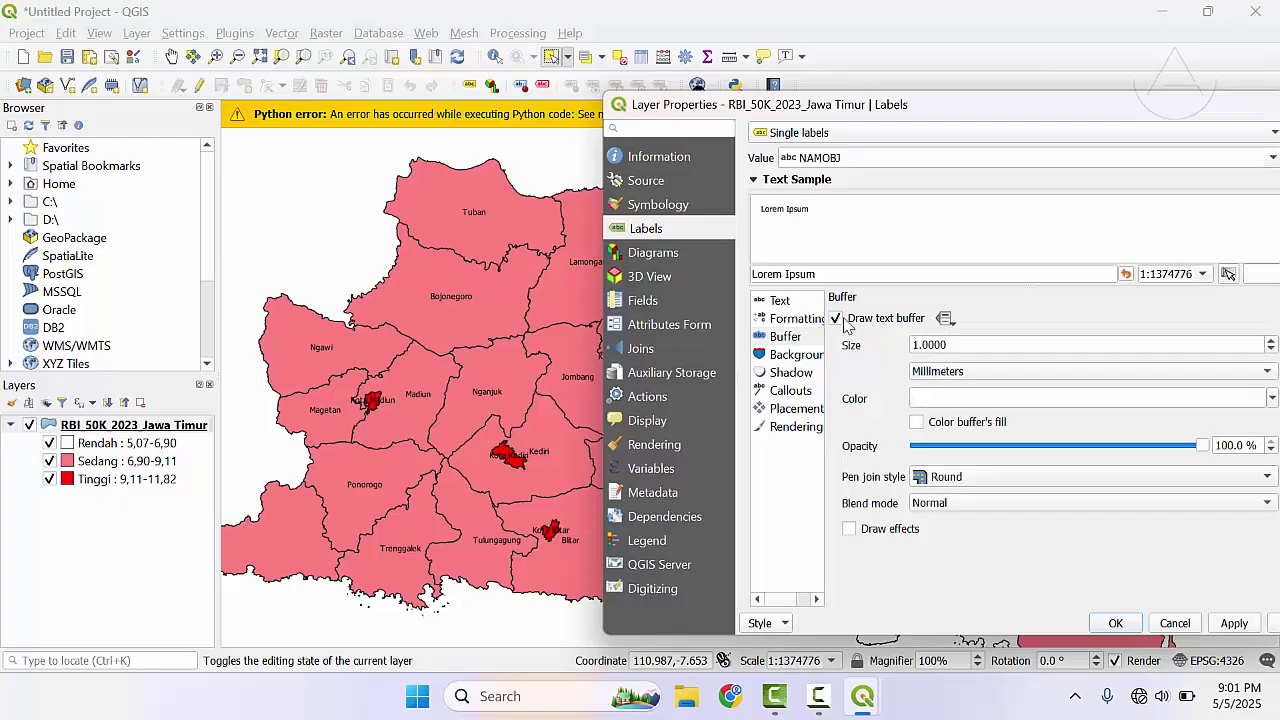
{"action": "left_click_drag", "start_coordinate": [950, 347], "coordinate": [855, 337]}
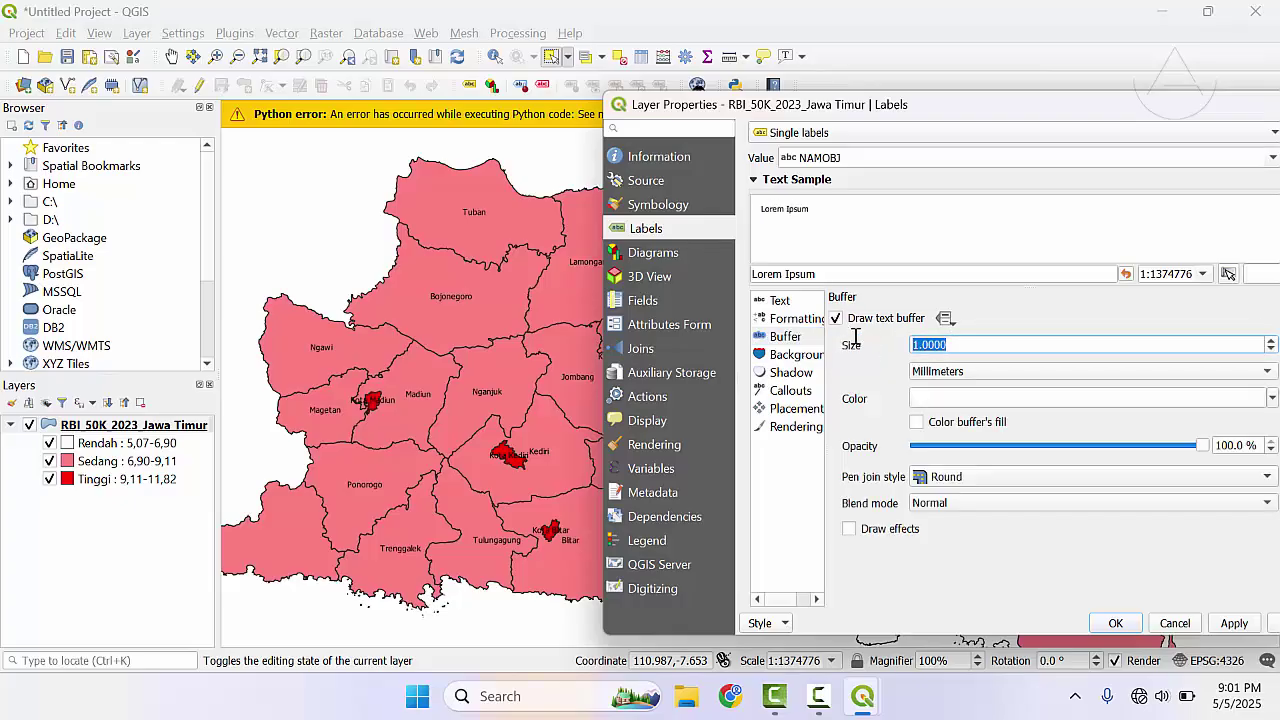
{"action": "type", "text": ".7"}
{"action": "left_click_drag", "start_coordinate": [846, 104], "coordinate": [634, 90]}
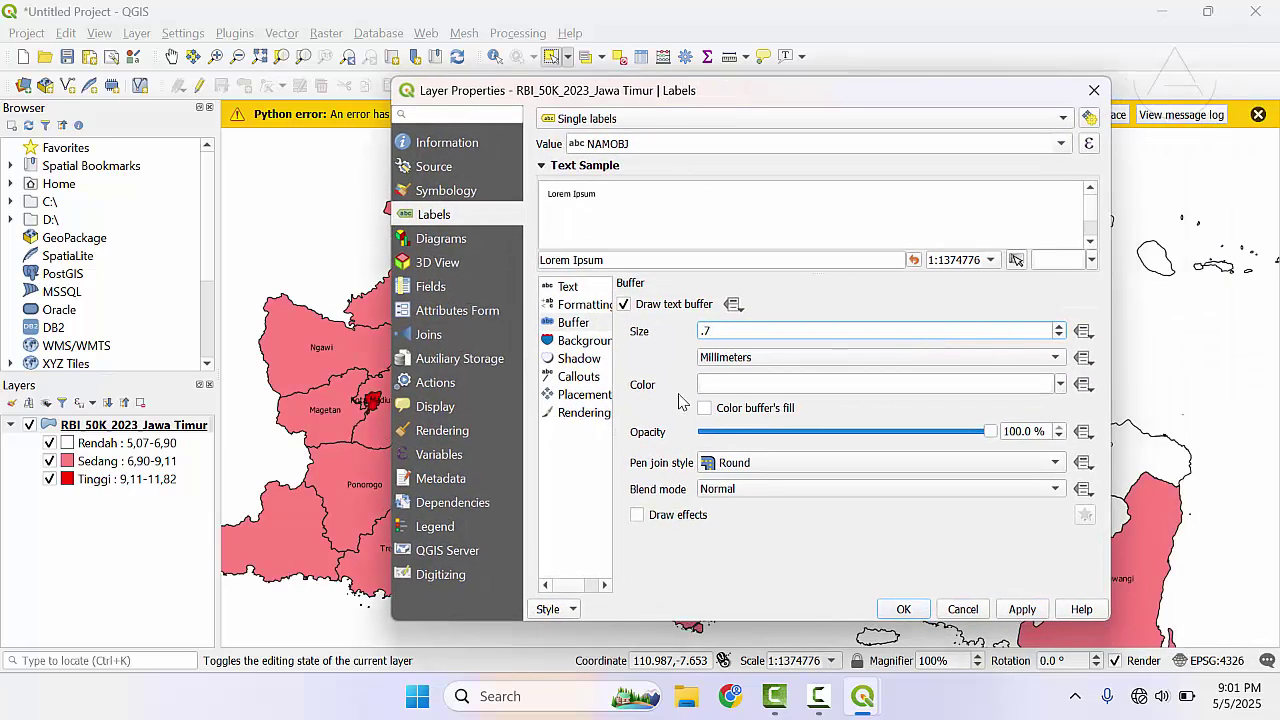
{"action": "left_click", "coordinate": [662, 390]}
{"action": "left_click", "coordinate": [1016, 606]}
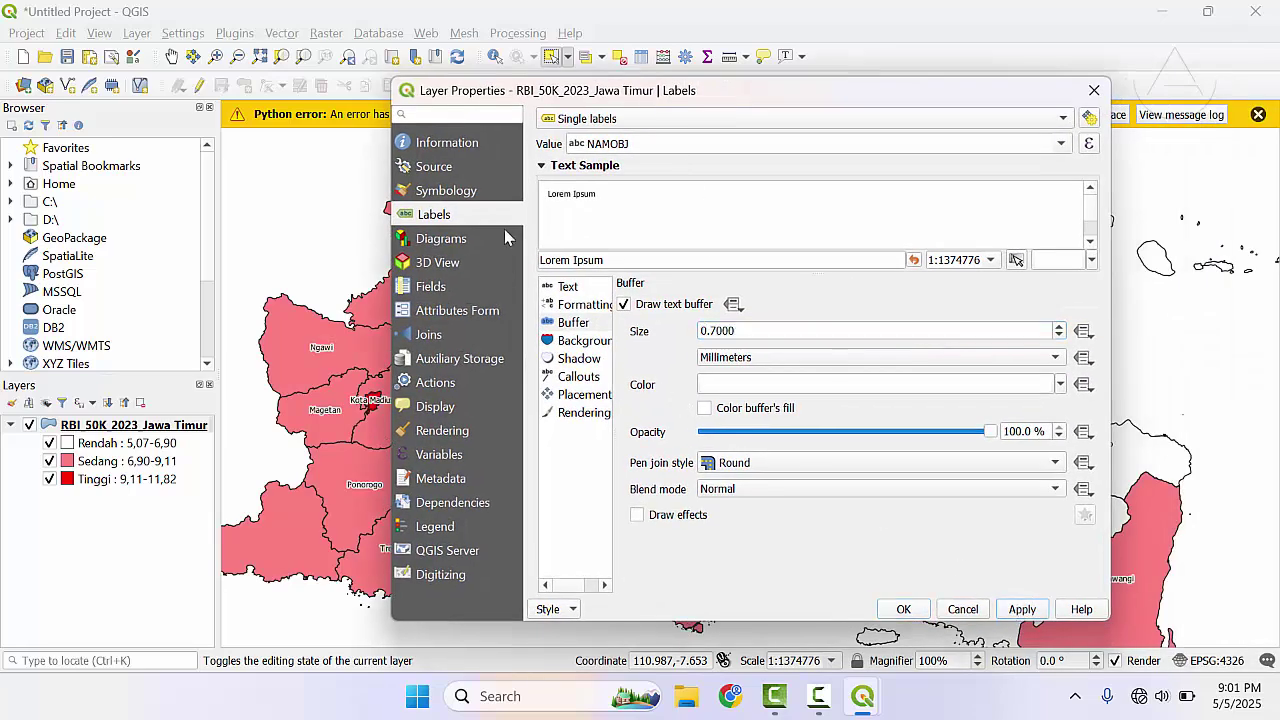
- Check the buffered labels on both sides of the map and accept the layer properties
{"action": "left_click_drag", "start_coordinate": [552, 100], "coordinate": [33, 219]}
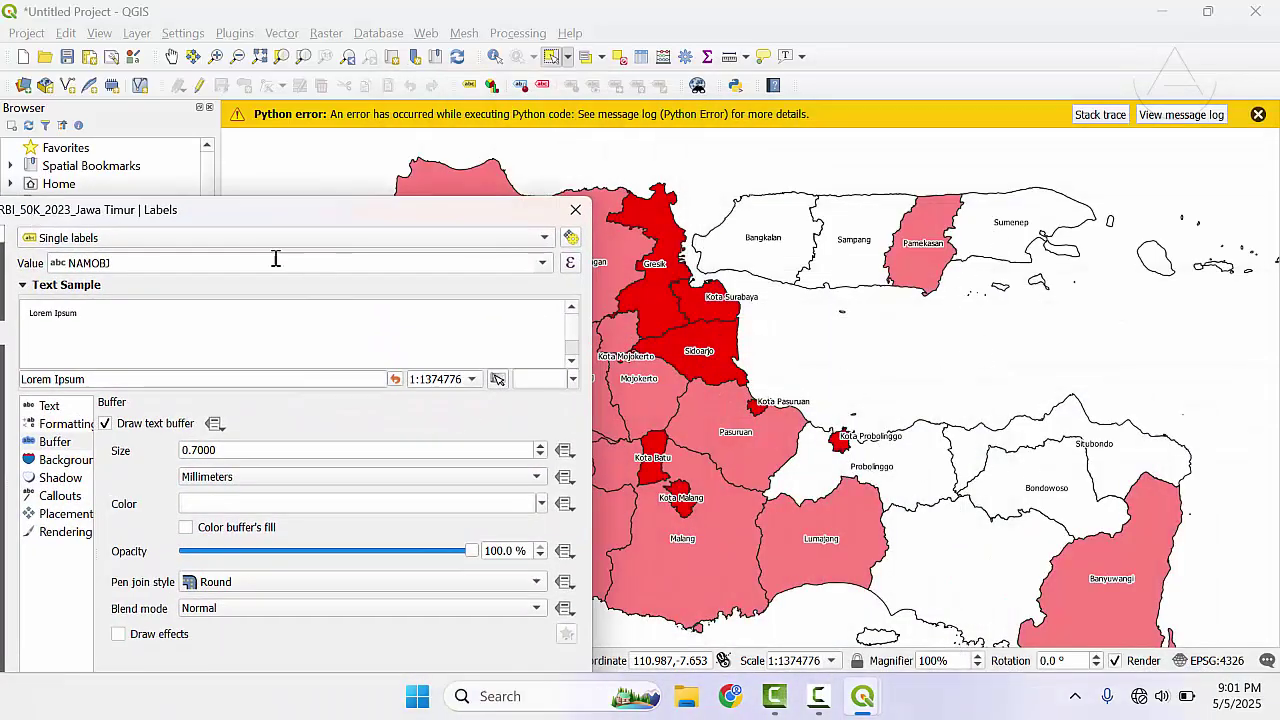
{"action": "left_click_drag", "start_coordinate": [272, 224], "coordinate": [1001, 132]}
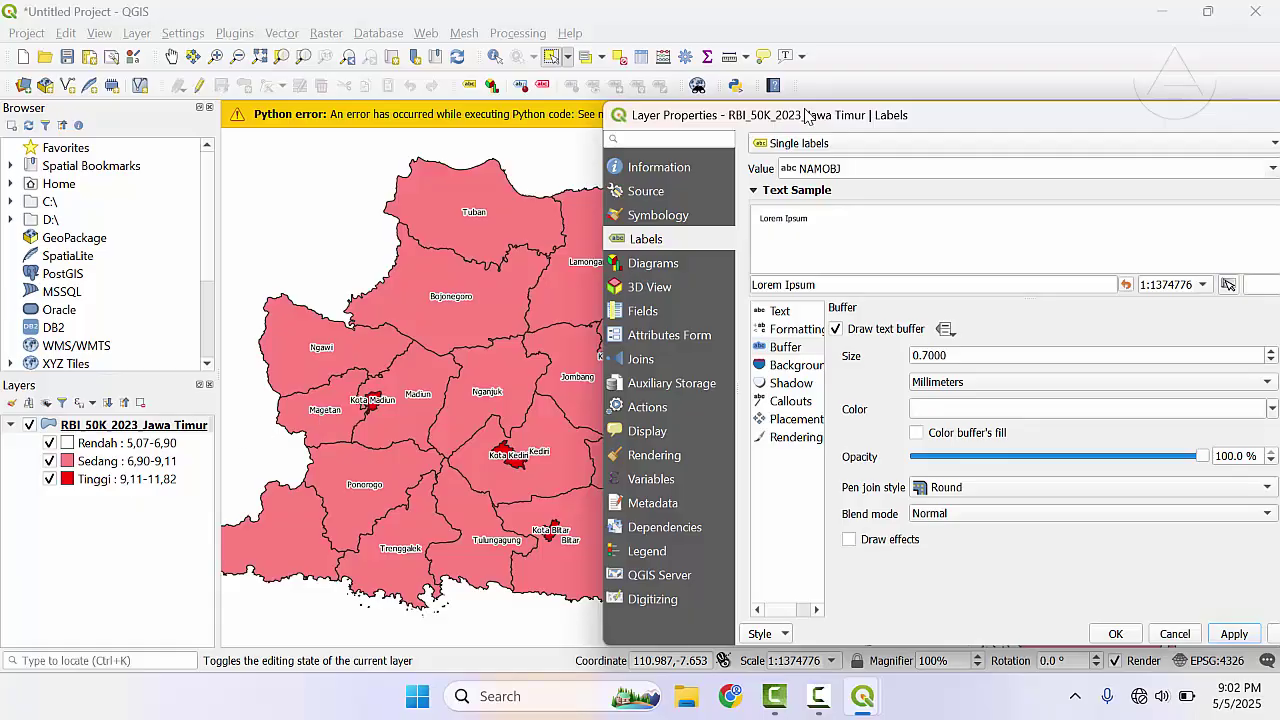
{"action": "left_click_drag", "start_coordinate": [806, 116], "coordinate": [425, 65]}
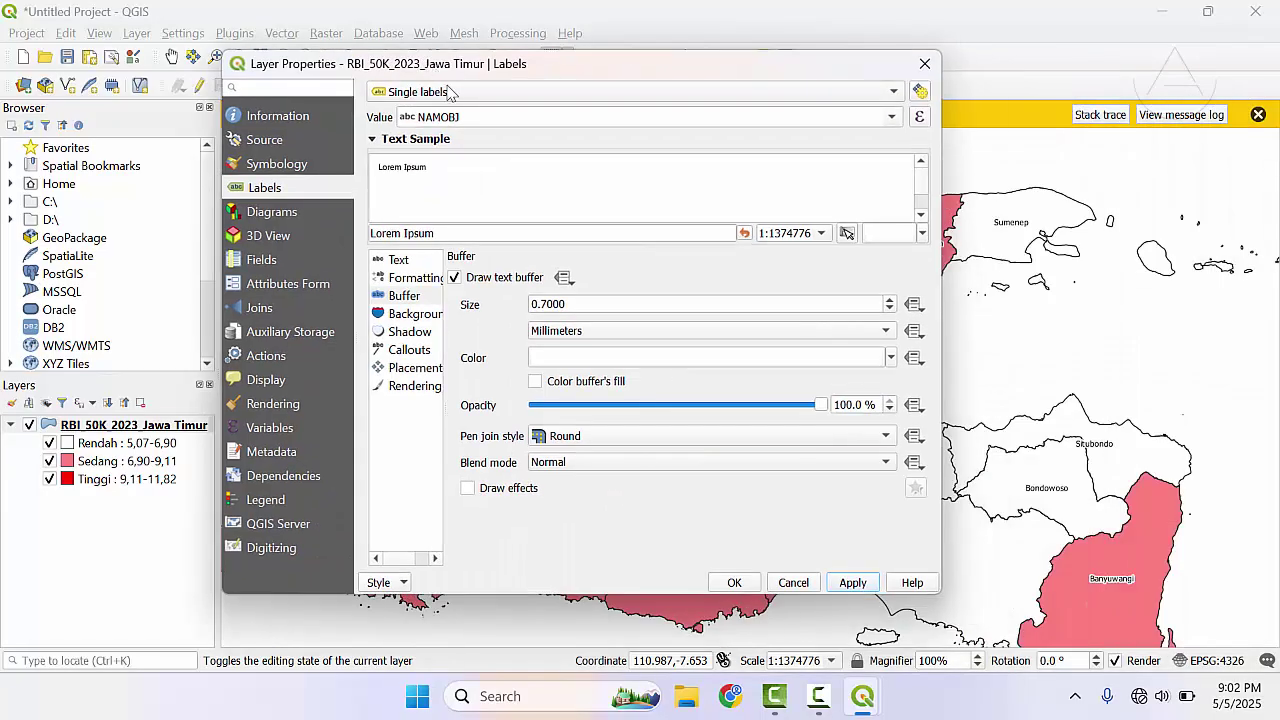
{"action": "left_click", "coordinate": [734, 583]}
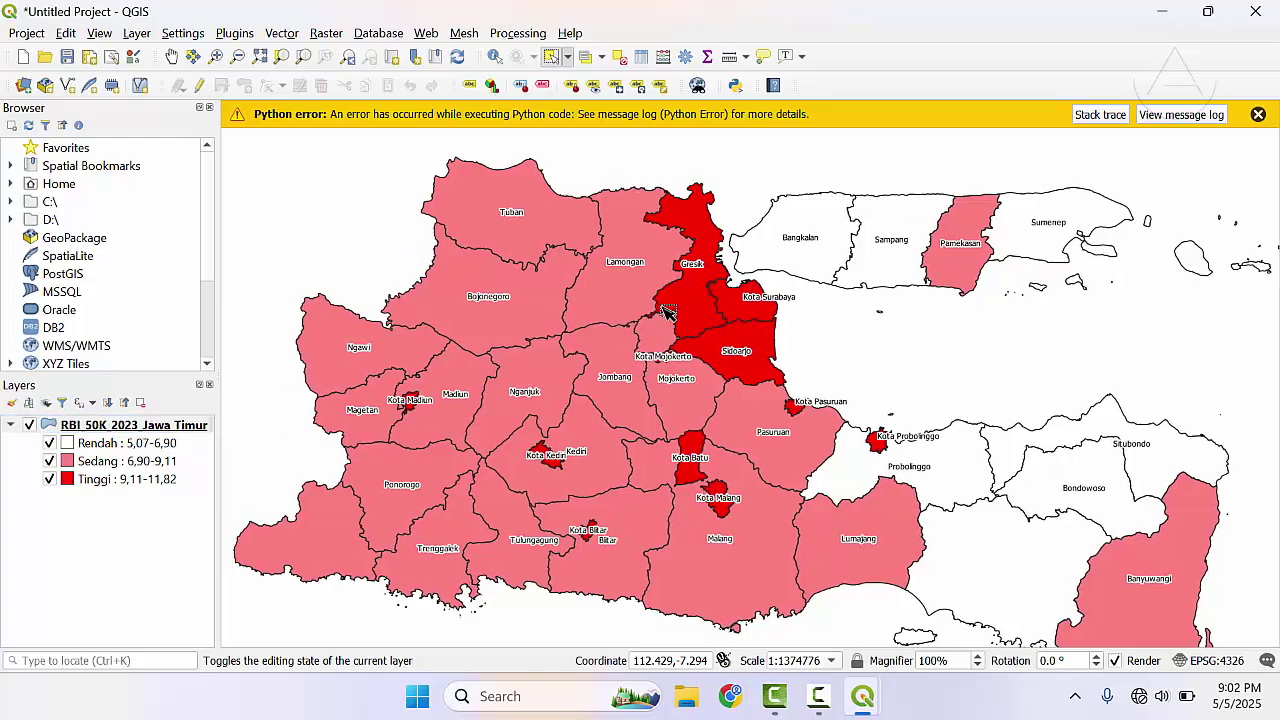
- Start moving the Tuban label on the map and use NAMOBJ as the auxiliary storage primary key
{"action": "scroll", "coordinate": [705, 470], "scroll_direction": "up", "scroll_amount": 1}
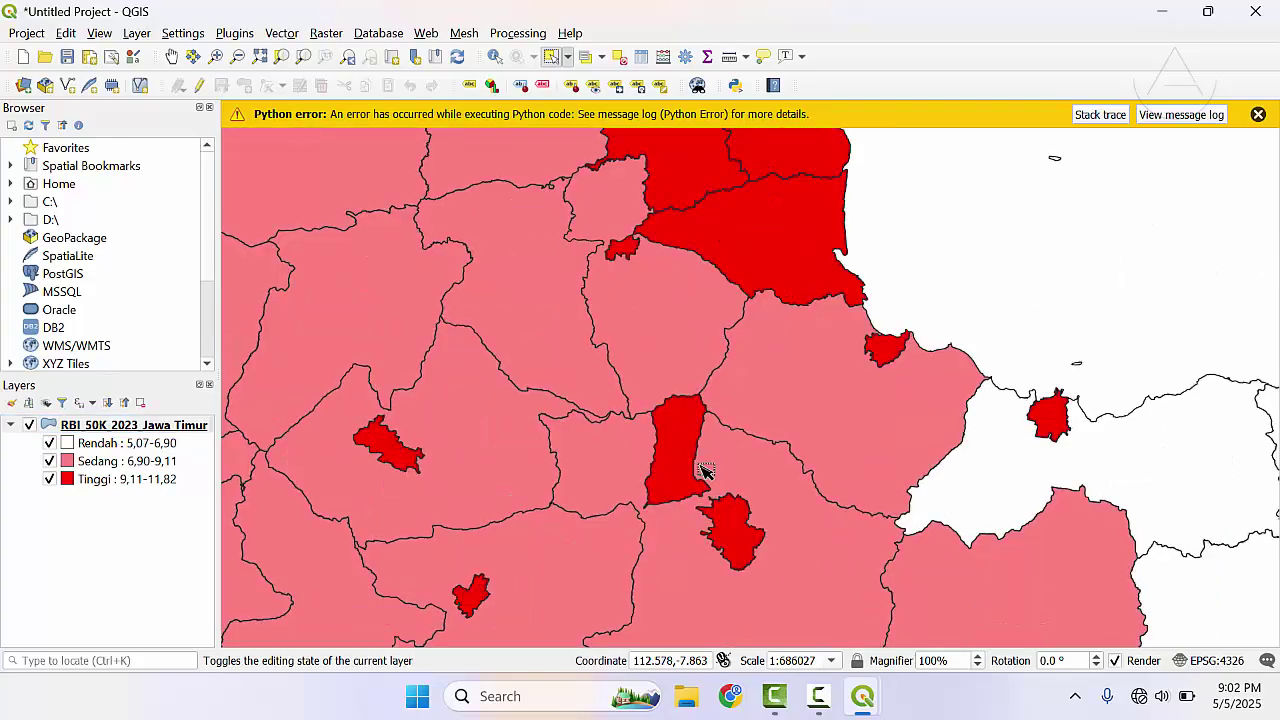
{"action": "scroll", "coordinate": [705, 470], "scroll_direction": "down", "scroll_amount": 1}
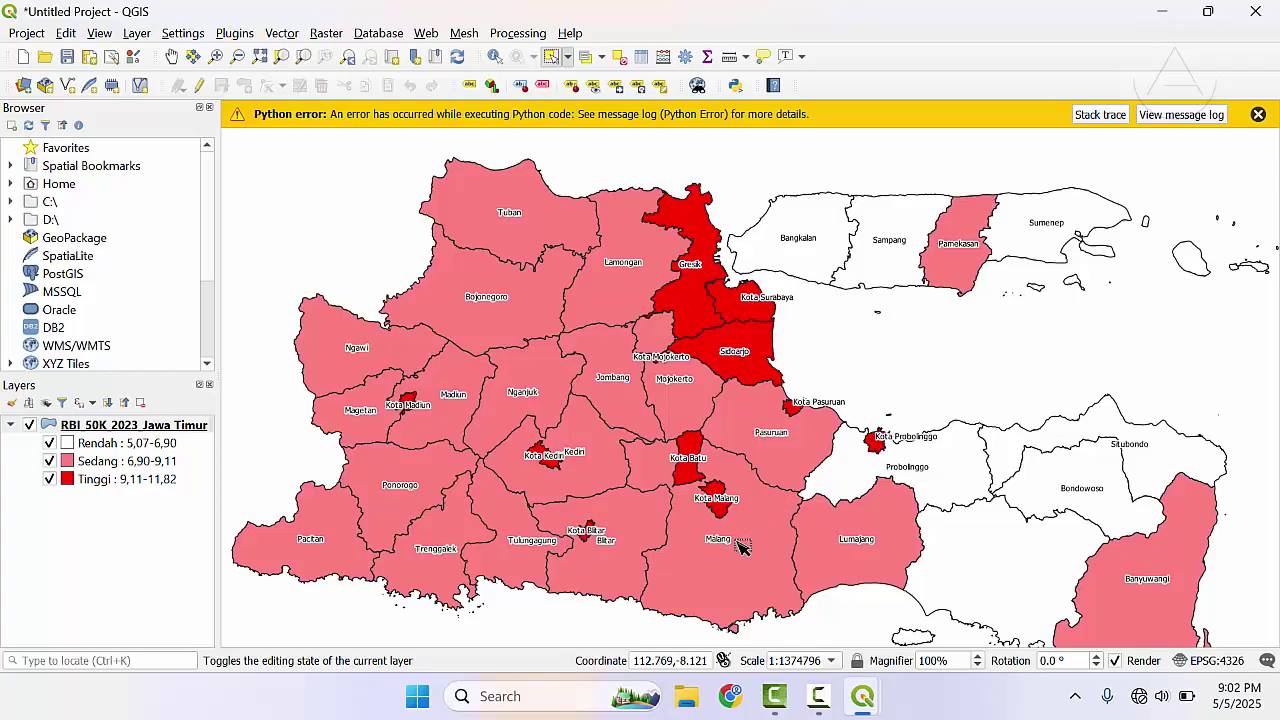
{"action": "left_click_drag", "start_coordinate": [945, 525], "coordinate": [847, 518]}
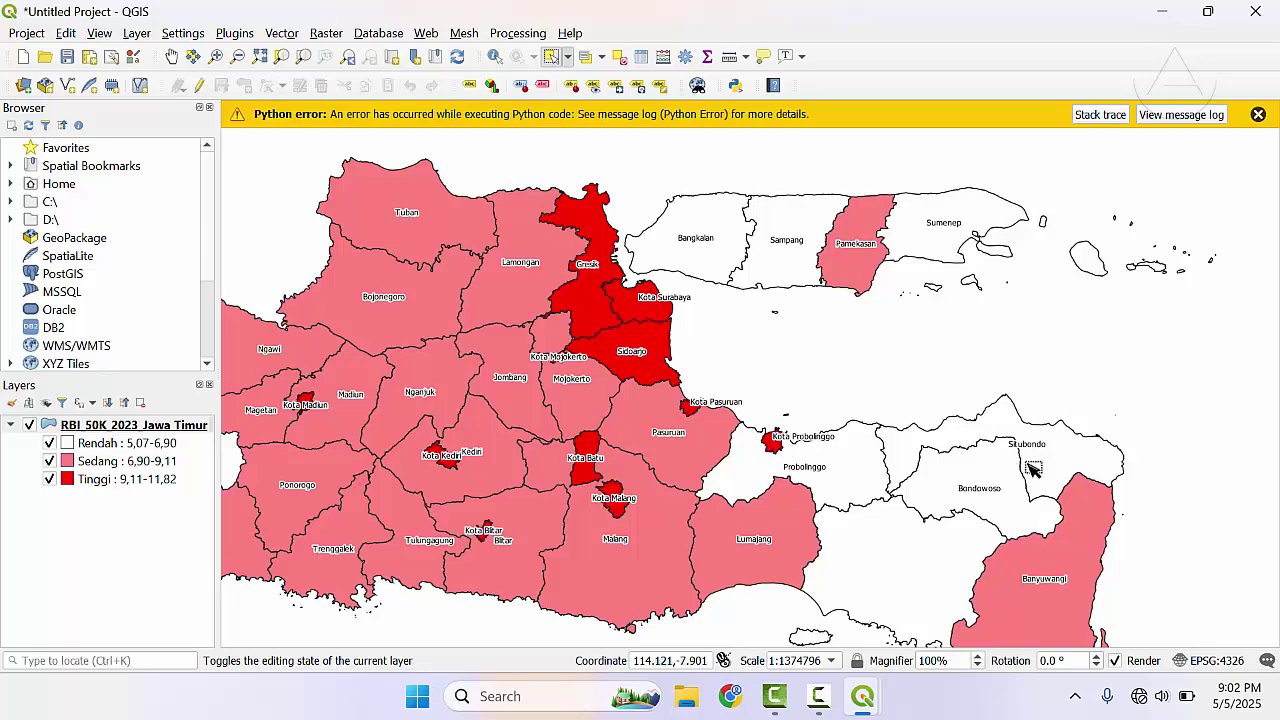
{"action": "left_click_drag", "start_coordinate": [1045, 470], "coordinate": [860, 445]}
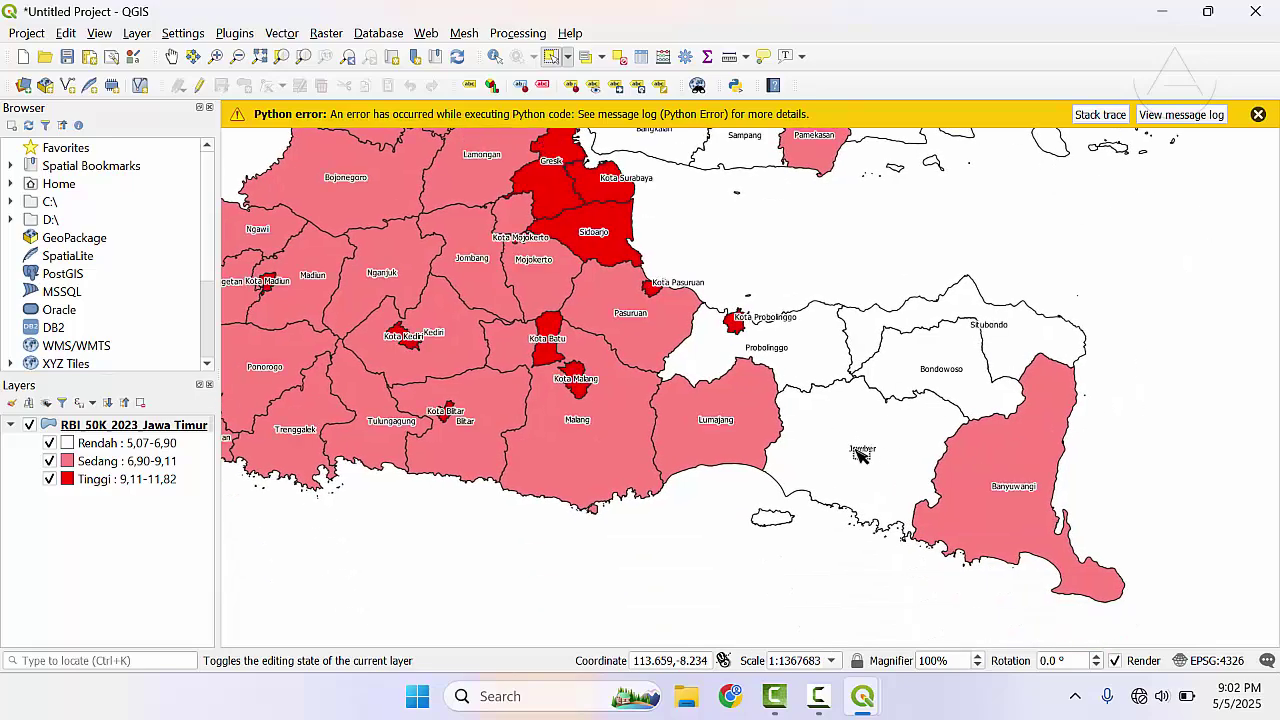
{"action": "left_click_drag", "start_coordinate": [772, 439], "coordinate": [827, 594]}
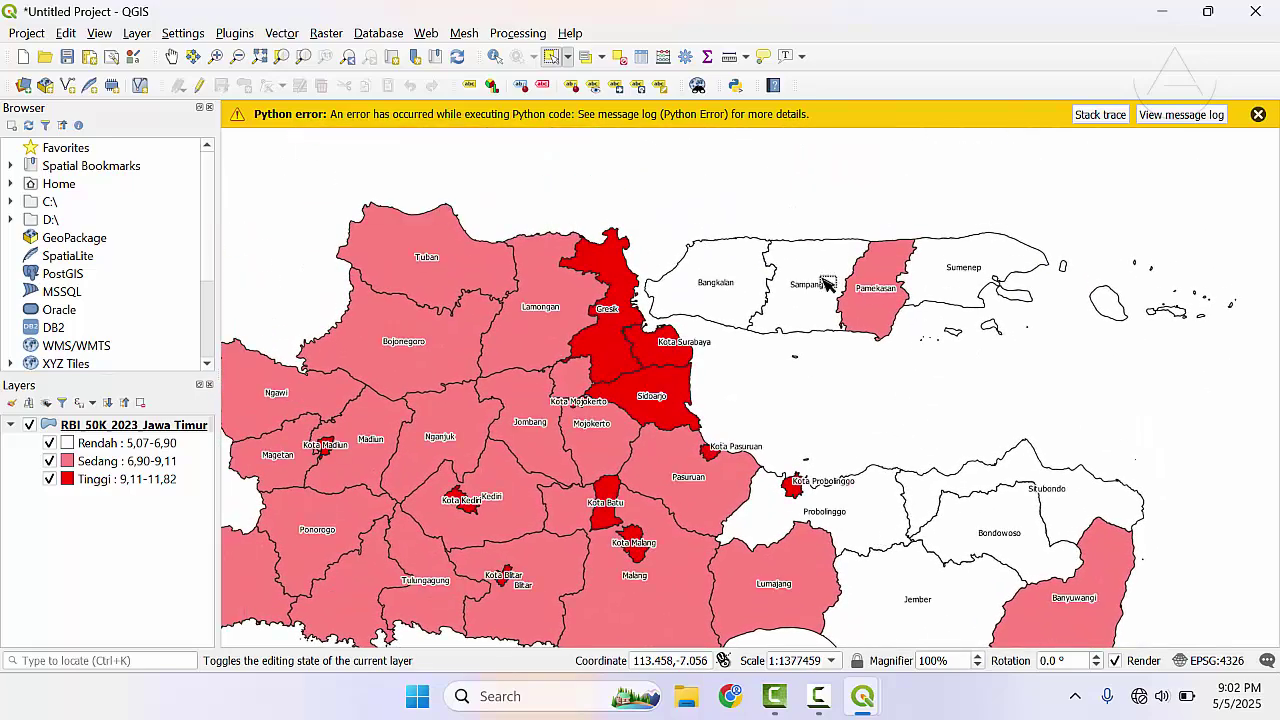
{"action": "left_click_drag", "start_coordinate": [866, 283], "coordinate": [962, 270]}
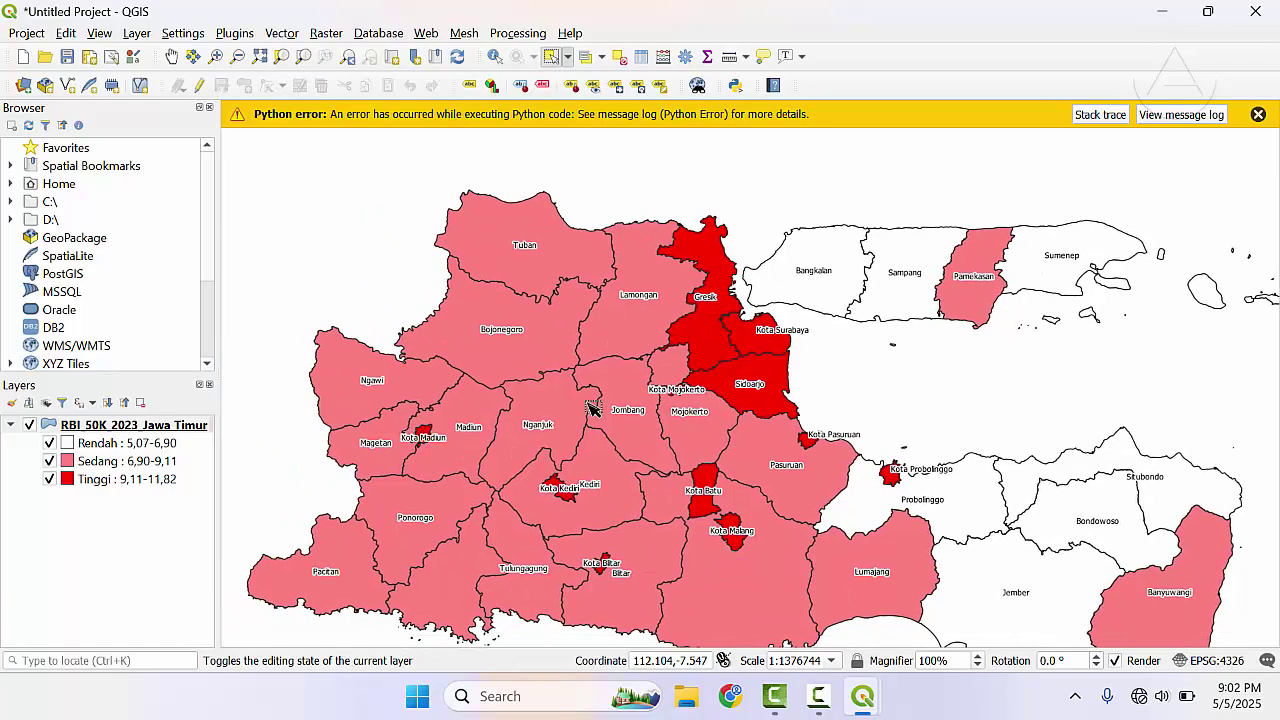
{"action": "left_click", "coordinate": [616, 88]}
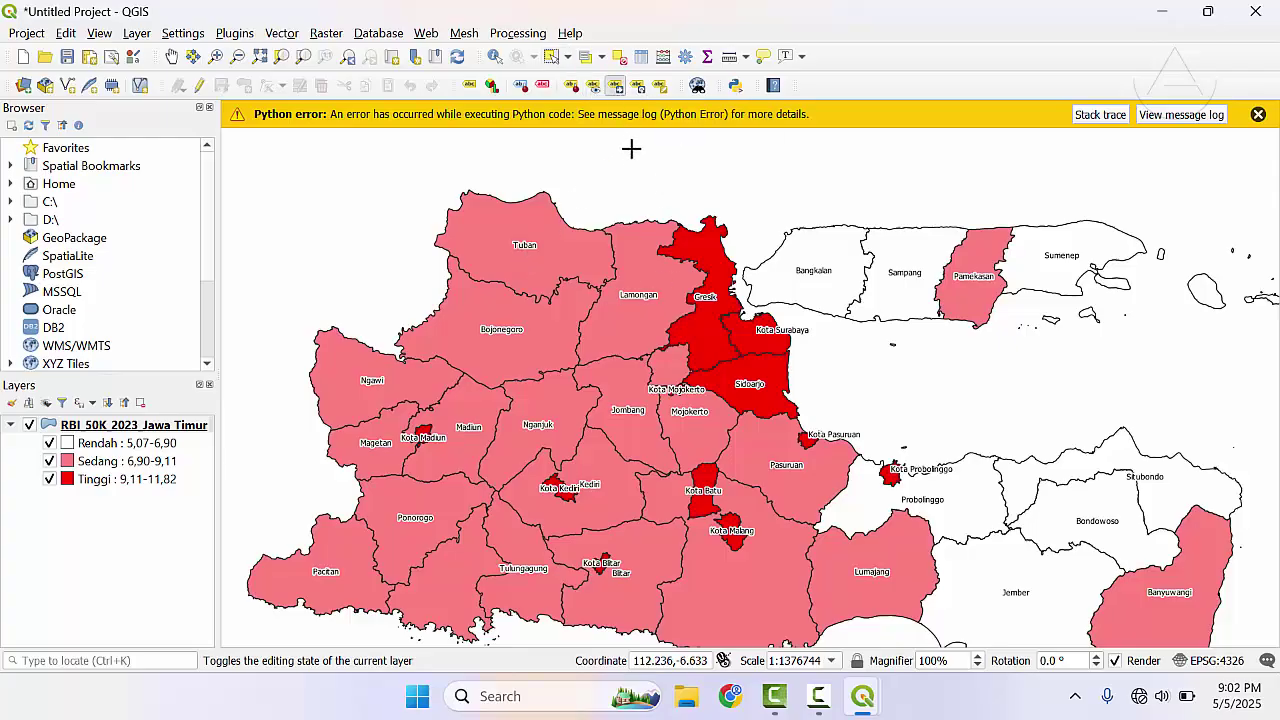
{"action": "left_click", "coordinate": [524, 246]}
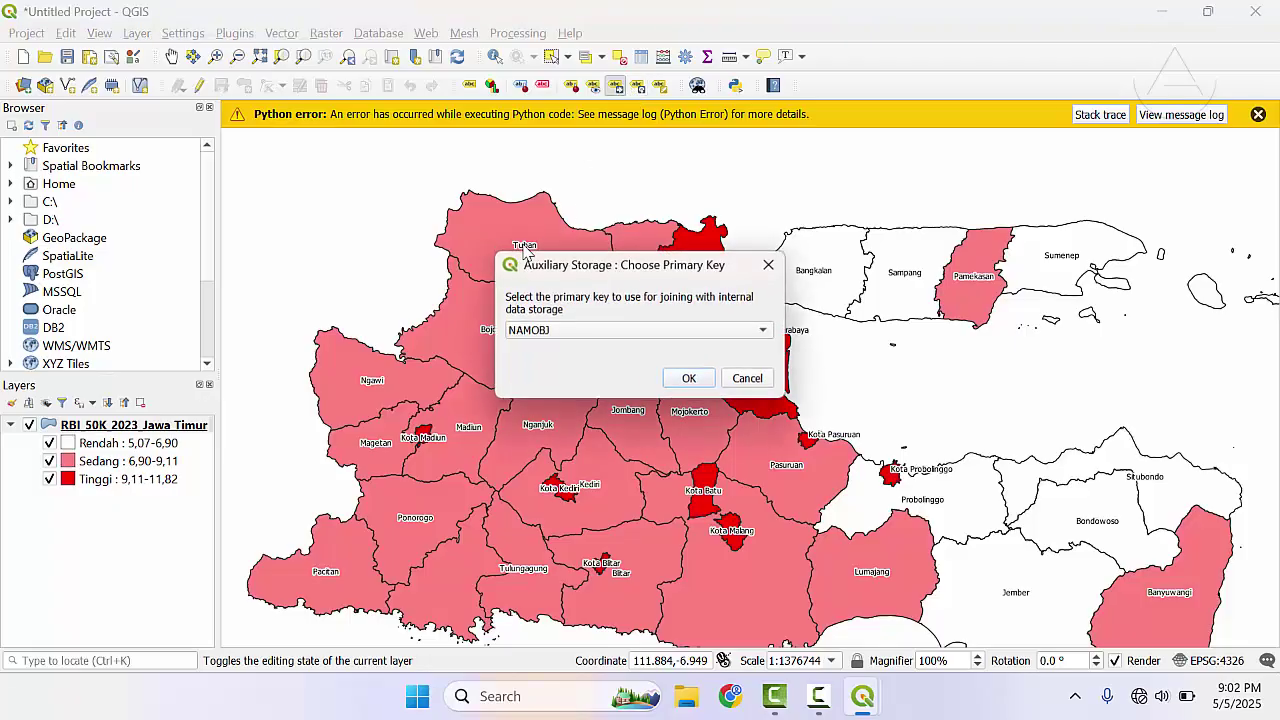
{"action": "left_click", "coordinate": [690, 379]}
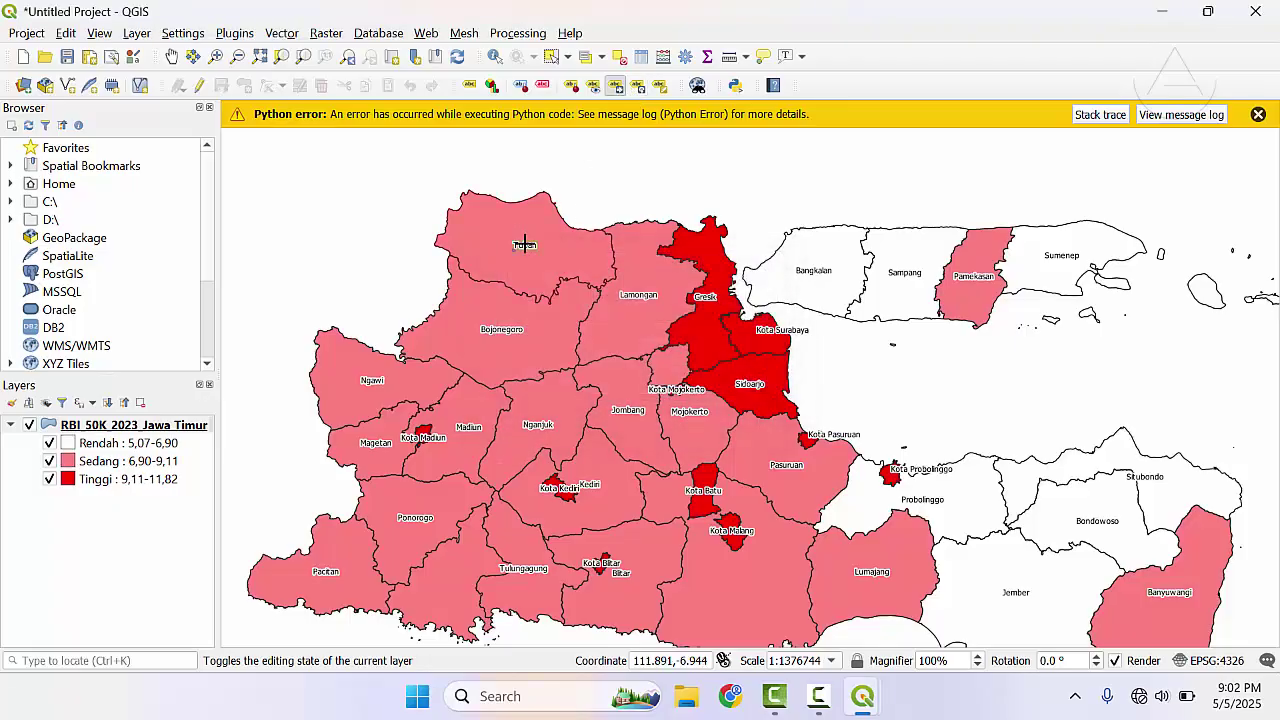
- Reposition the Tuban, Bojonegoro, Gresik, Kediri, Kota Kediri and Blitar labels so they sit clearly within their regions
{"action": "left_click", "coordinate": [503, 232]}
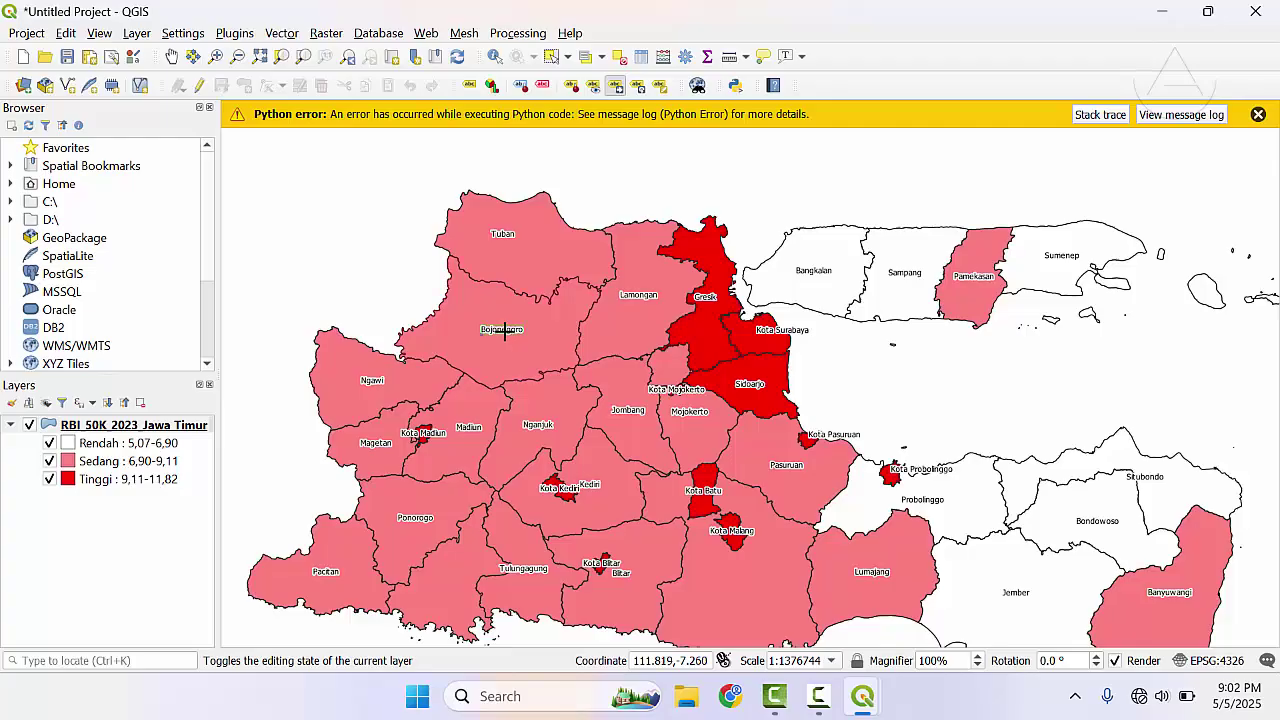
{"action": "key", "text": "Escape"}
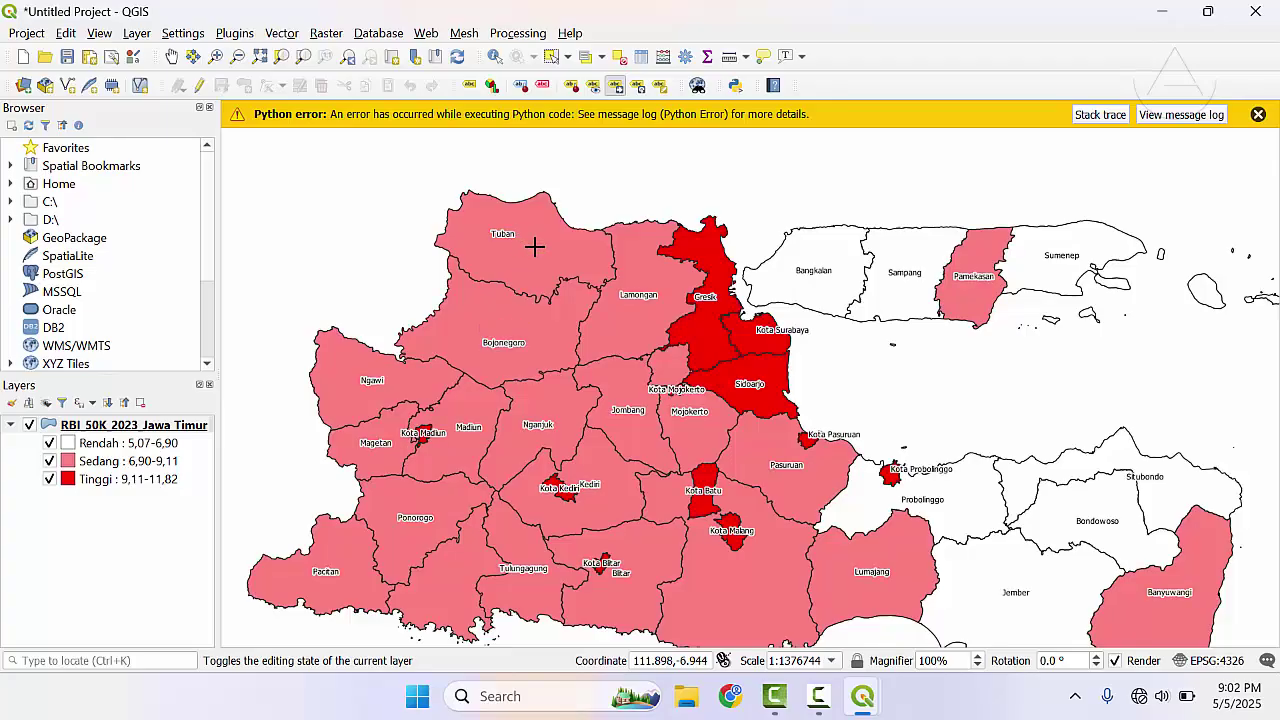
{"action": "key", "text": "ctrl+z"}
{"action": "key", "text": "ctrl+z"}
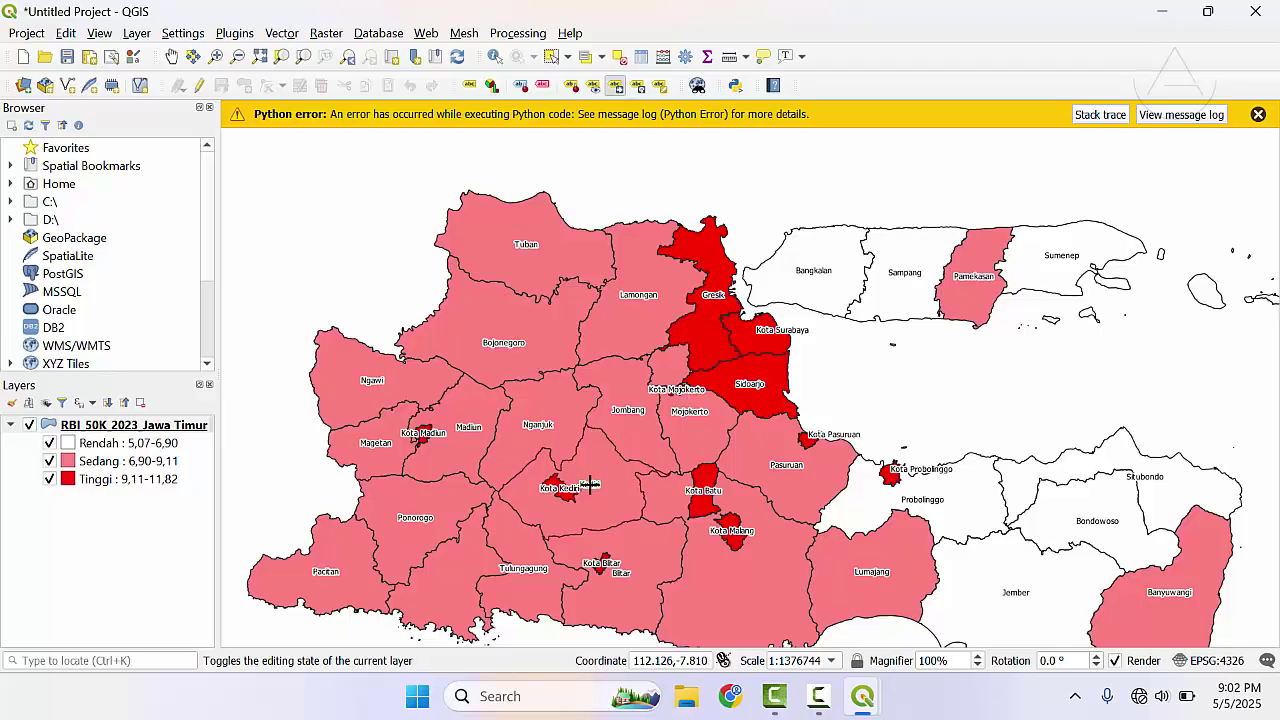
{"action": "key", "text": "ctrl+z"}
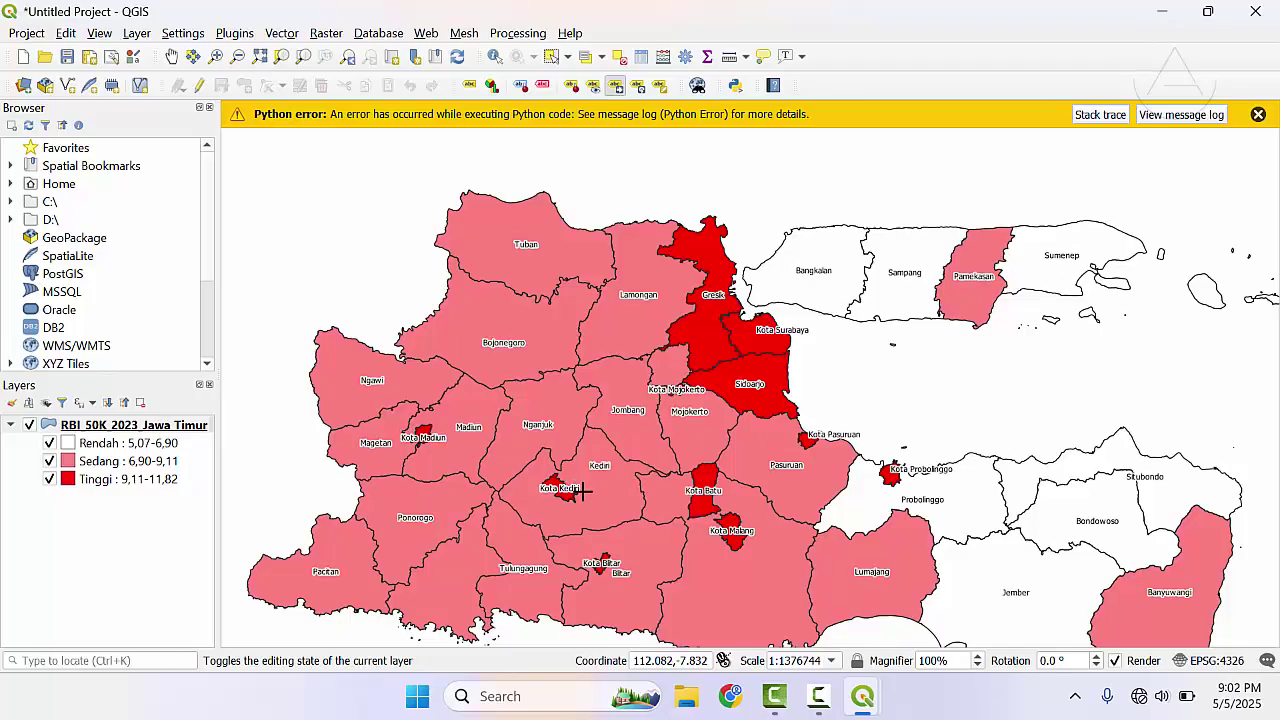
{"action": "key", "text": "ctrl+z"}
{"action": "key", "text": "ctrl+z"}
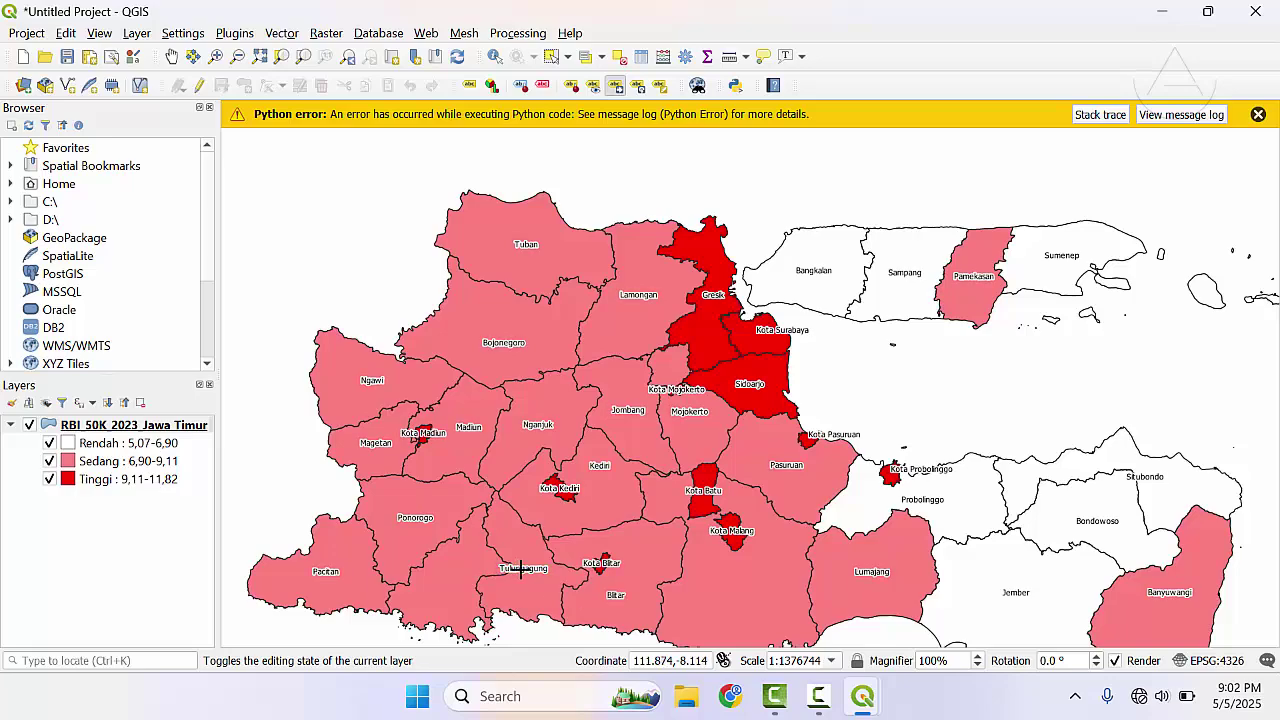
- Move the Kota Pasuruan label closer to its city area and inspect the remaining labels in eastern East Java
{"action": "left_click_drag", "start_coordinate": [457, 557], "coordinate": [486, 458]}
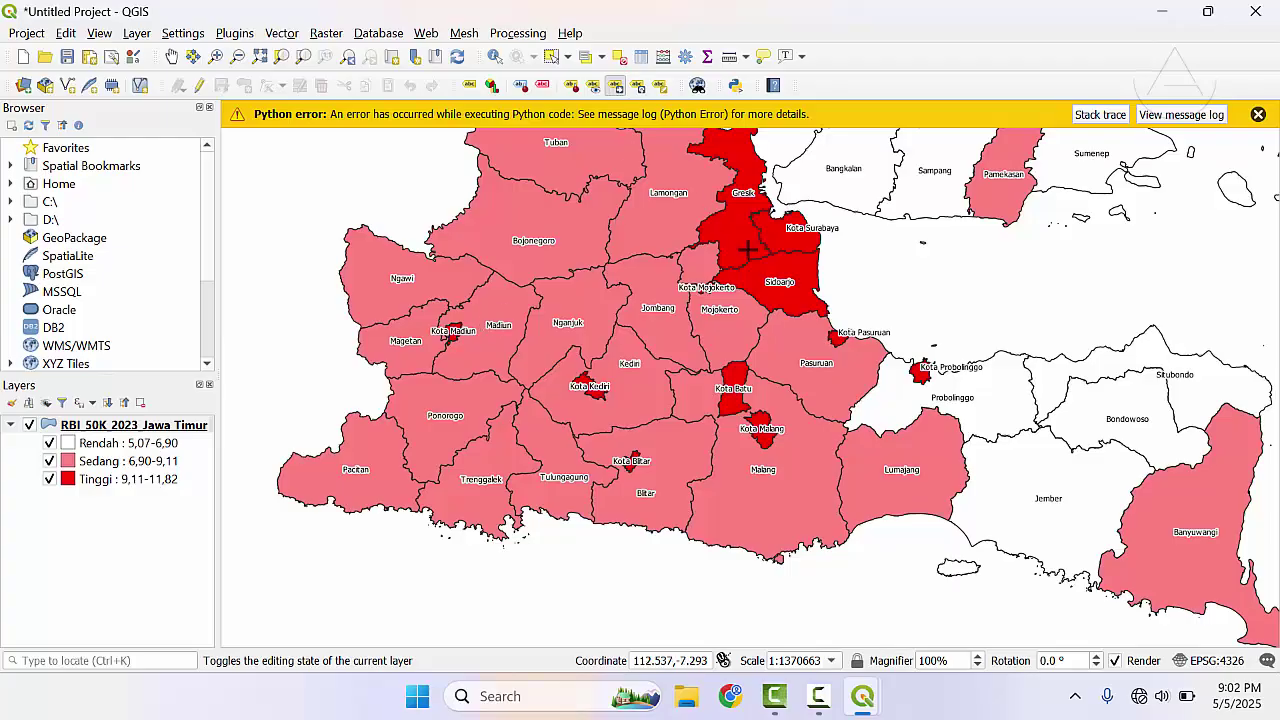
{"action": "left_click_drag", "start_coordinate": [747, 250], "coordinate": [492, 238]}
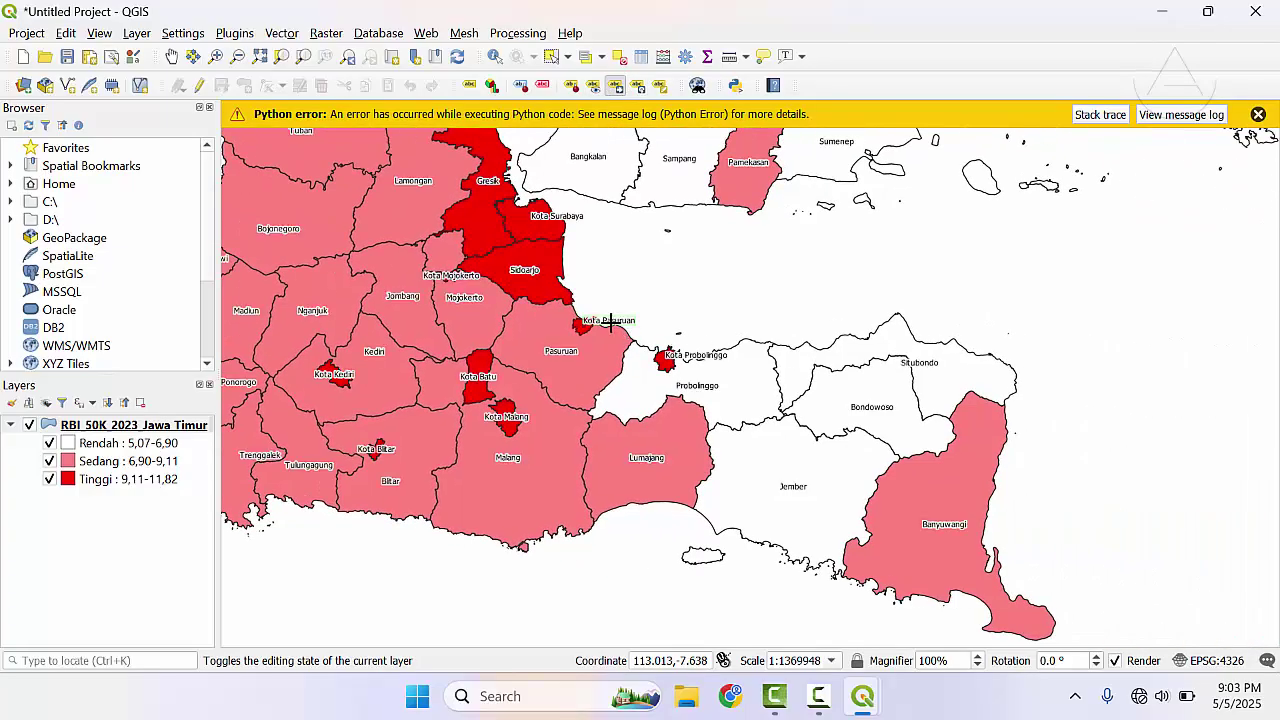
{"action": "left_click_drag", "start_coordinate": [611, 324], "coordinate": [597, 326]}
{"action": "left_click_drag", "start_coordinate": [703, 341], "coordinate": [823, 409]}
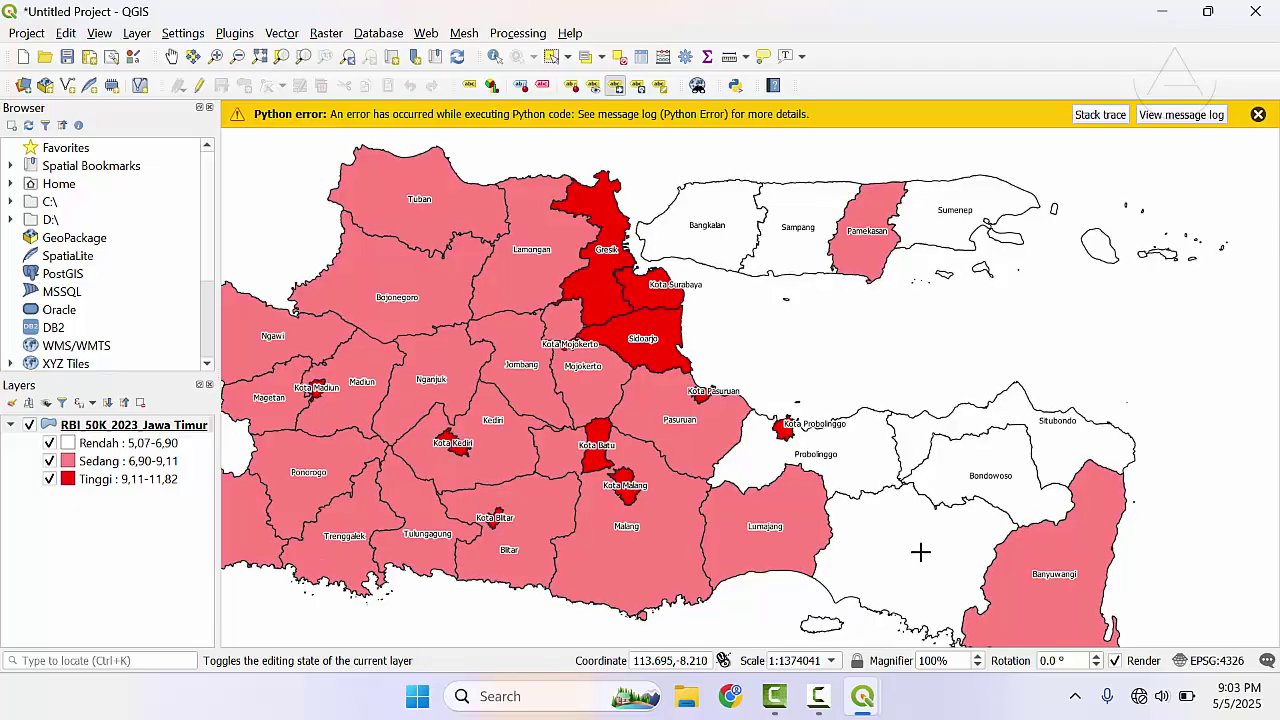
{"action": "scroll", "coordinate": [918, 550], "scroll_direction": "up", "scroll_amount": 1}
{"action": "scroll", "coordinate": [918, 552], "scroll_direction": "down", "scroll_amount": 1}
{"action": "scroll", "coordinate": [906, 543], "scroll_direction": "up", "scroll_amount": 2}
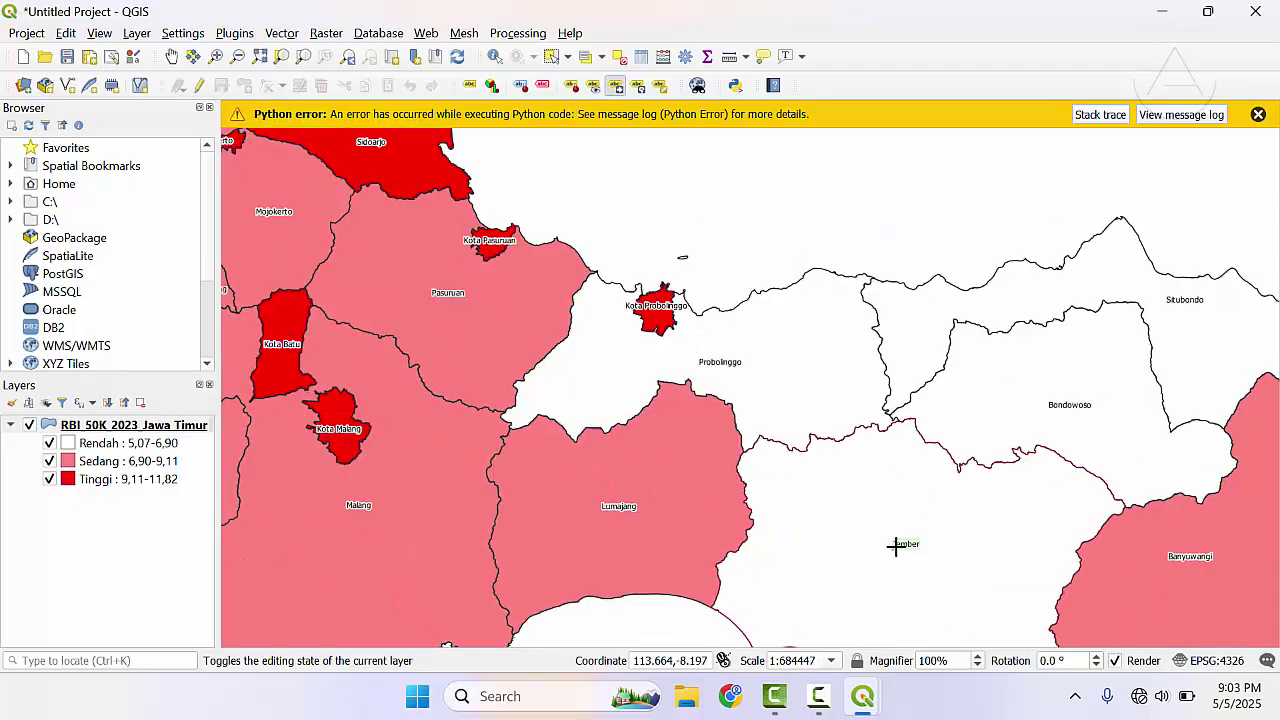
{"action": "scroll", "coordinate": [920, 500], "scroll_direction": "down", "scroll_amount": 2}
{"action": "scroll", "coordinate": [743, 341], "scroll_direction": "down", "scroll_amount": 1}
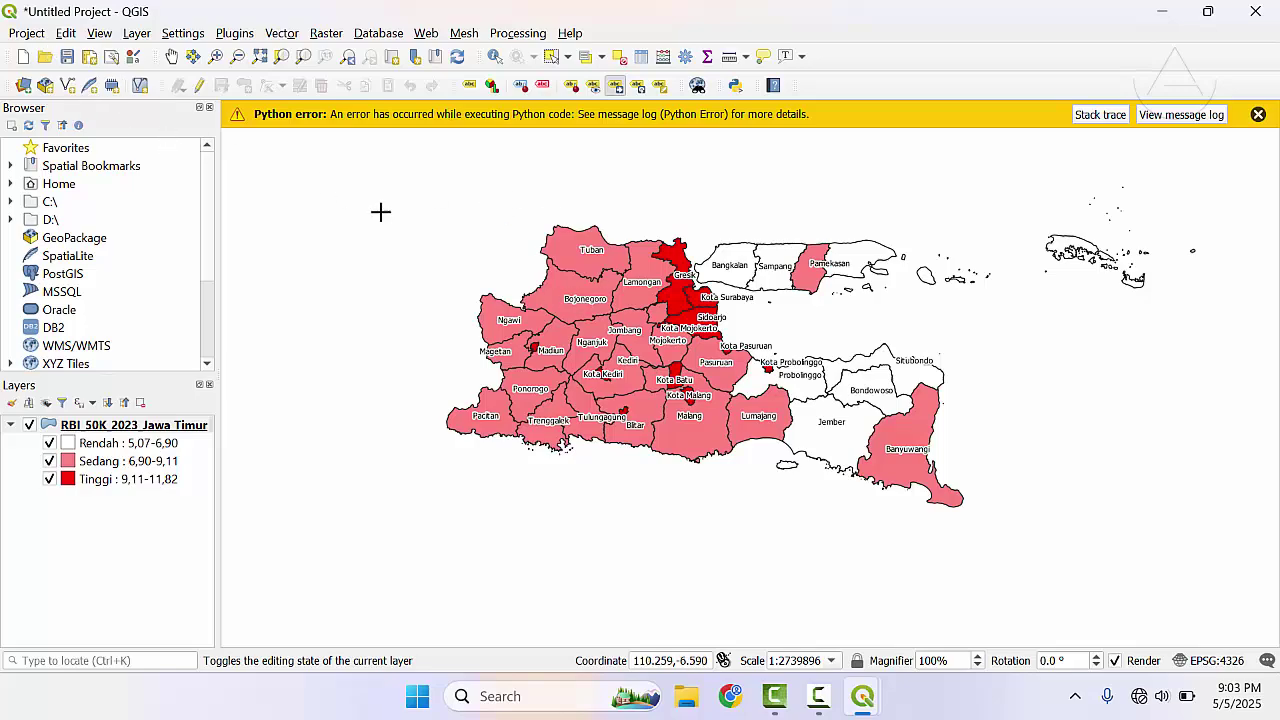
- Create an empty print layout titled jawatimur
{"action": "left_click", "coordinate": [33, 37]}
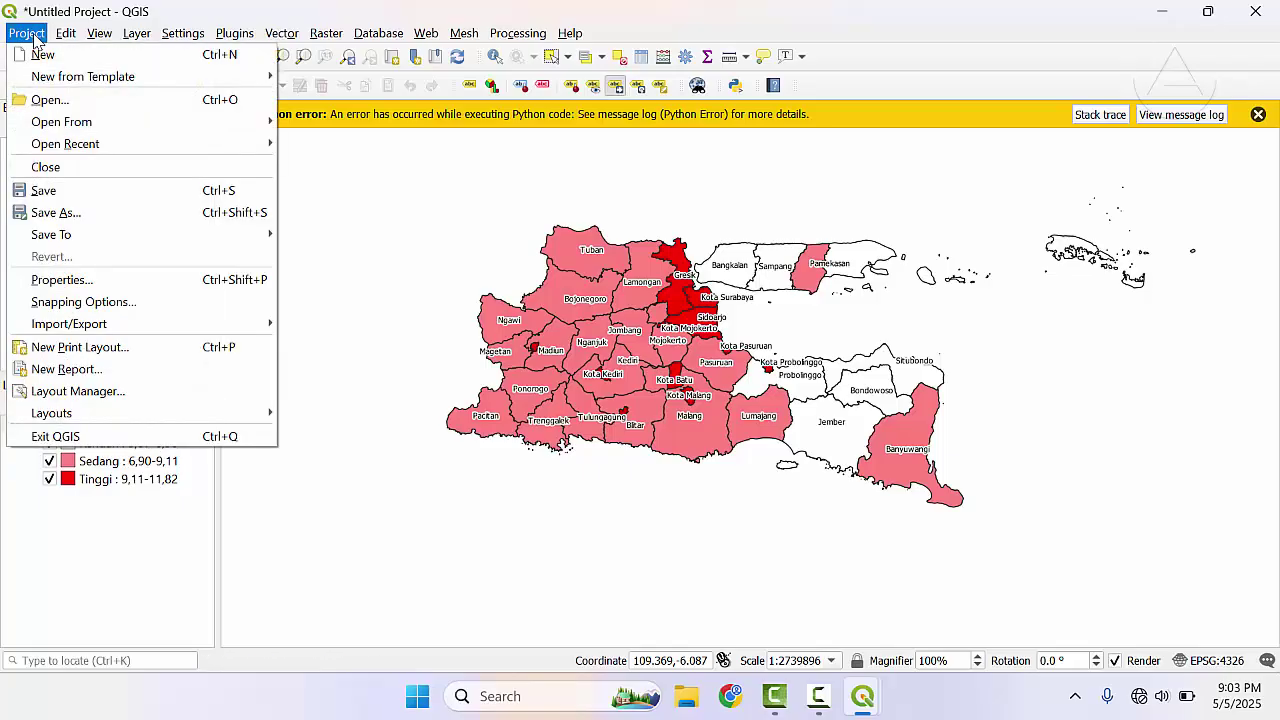
{"action": "left_click", "coordinate": [80, 391]}
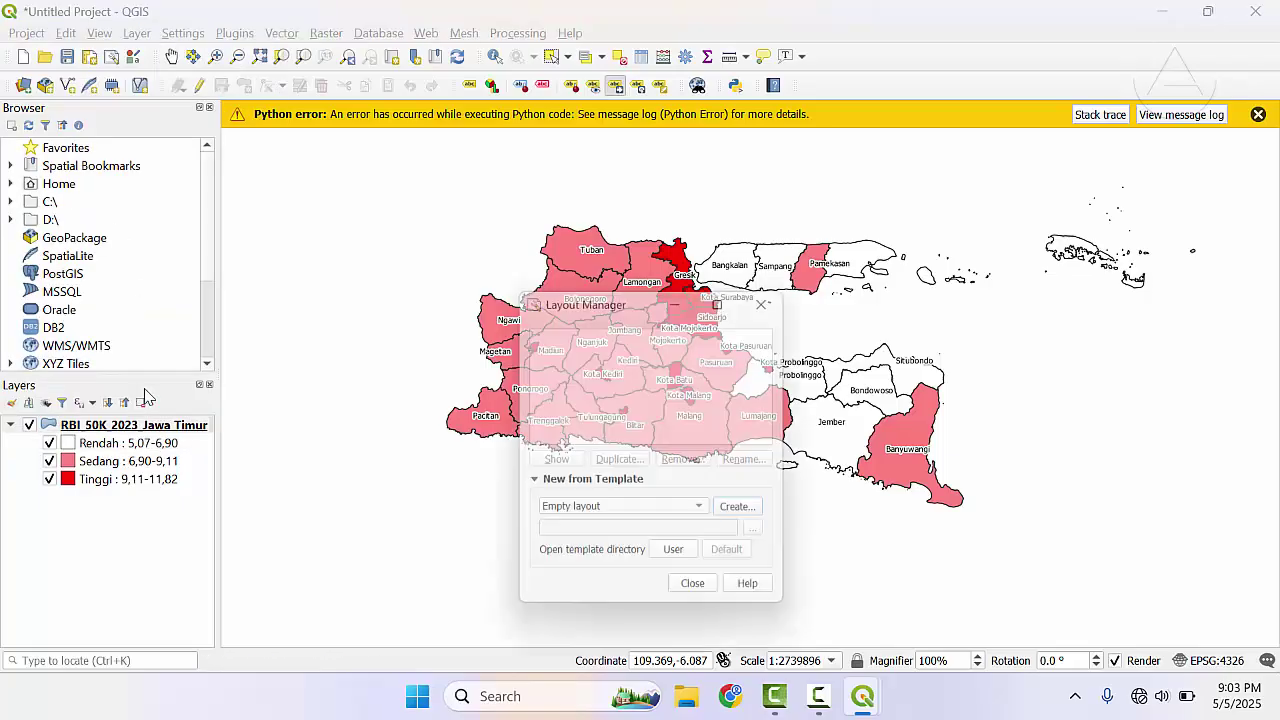
{"action": "left_click", "coordinate": [749, 514]}
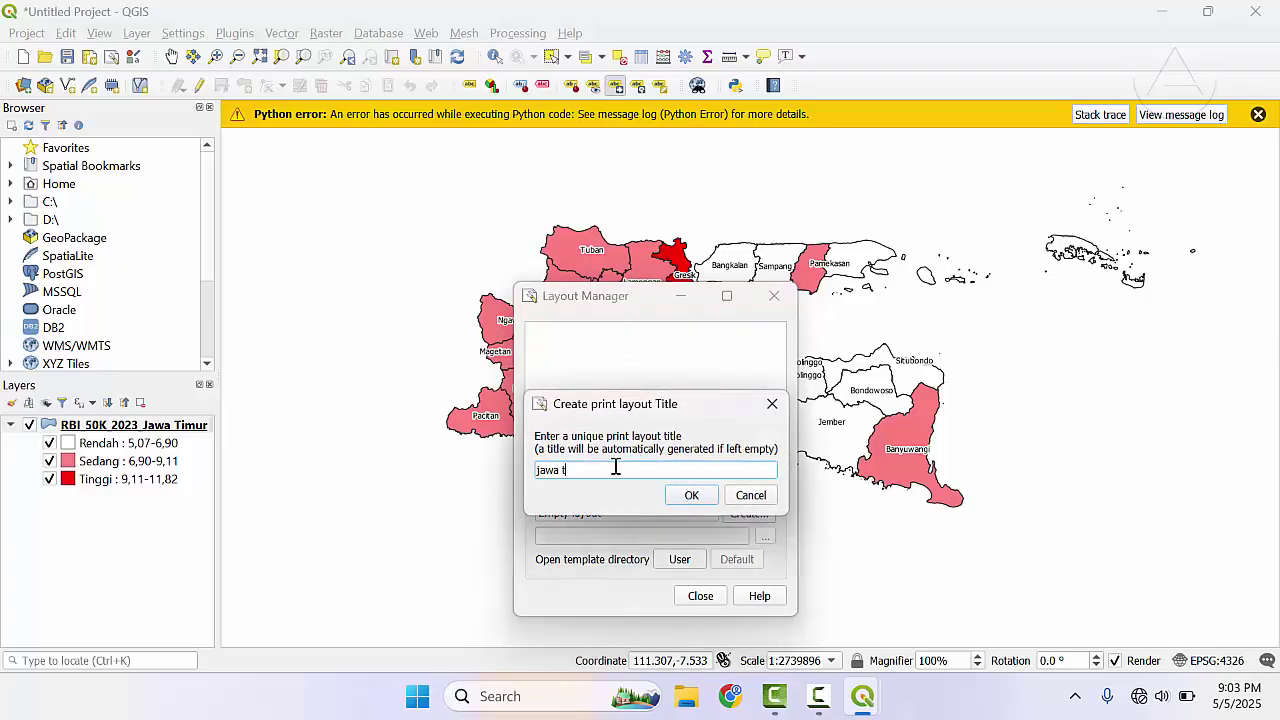
{"action": "type", "text": "jawatimur"}
{"action": "key", "text": "Return"}
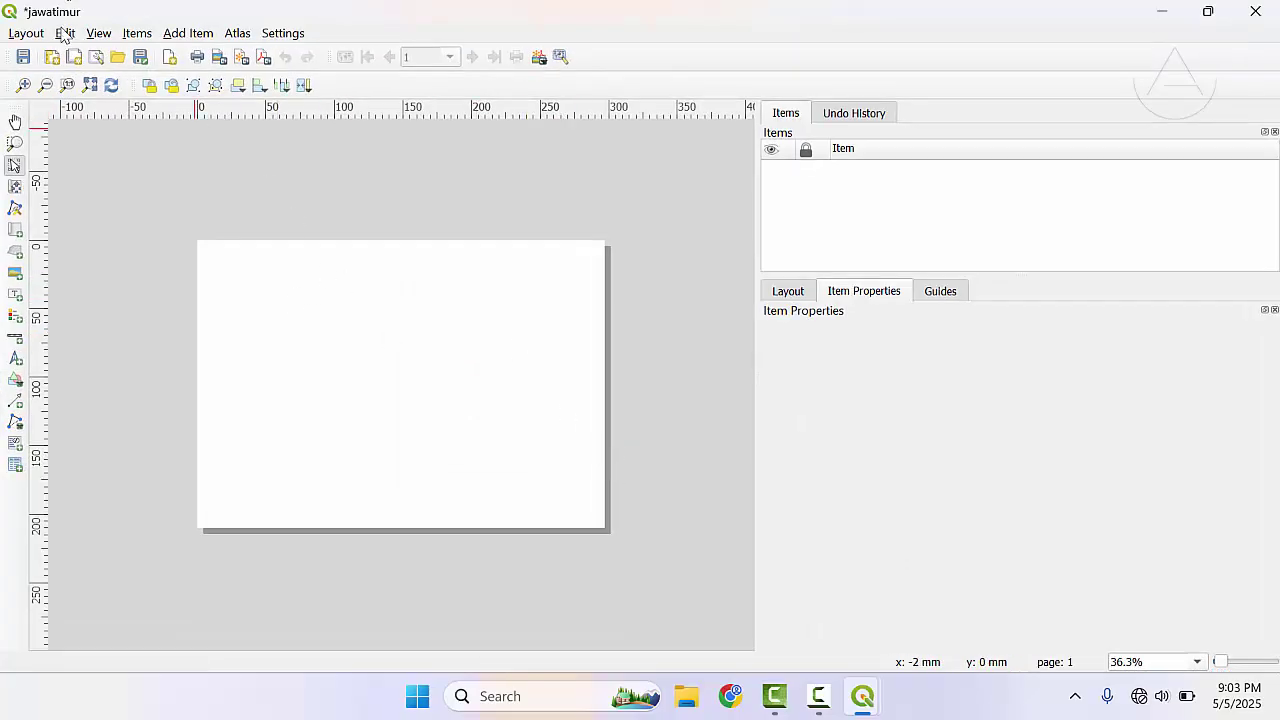
- Add a map to the layout page and shrink its frame to about 273 mm wide, leaving space above it
{"action": "left_click", "coordinate": [188, 33]}
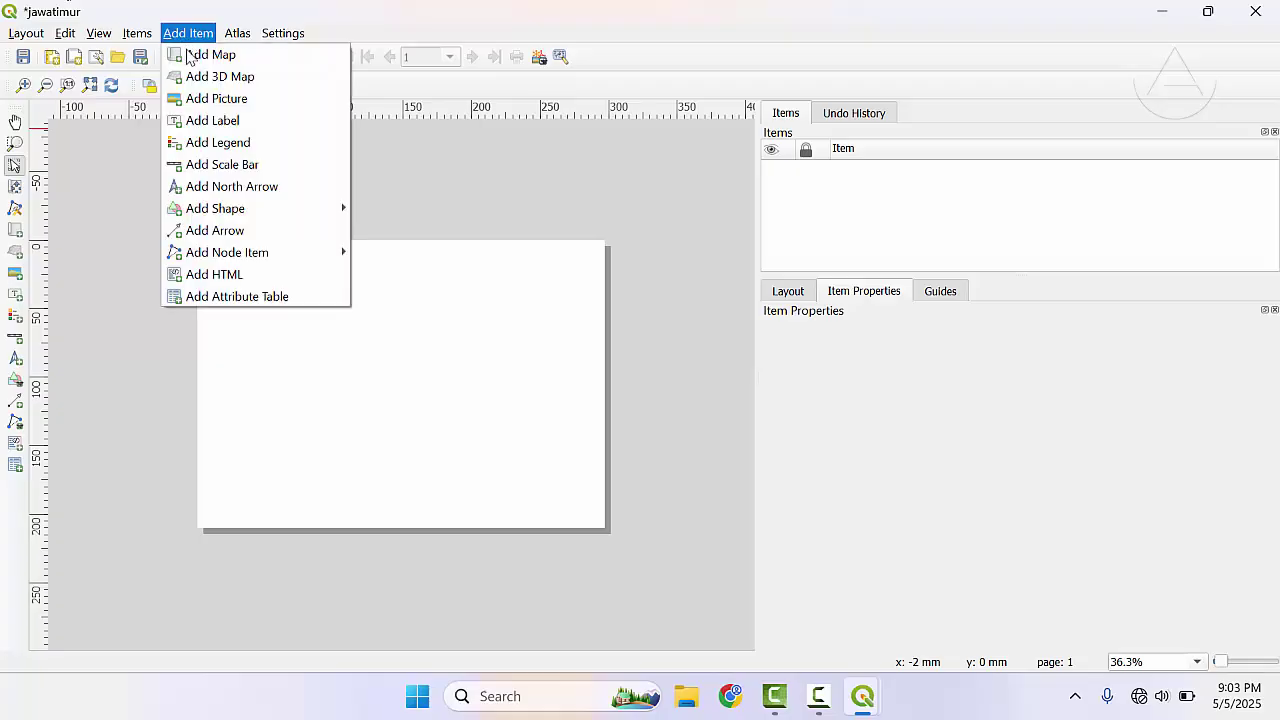
{"action": "left_click", "coordinate": [191, 54]}
{"action": "left_click_drag", "start_coordinate": [209, 254], "coordinate": [604, 522]}
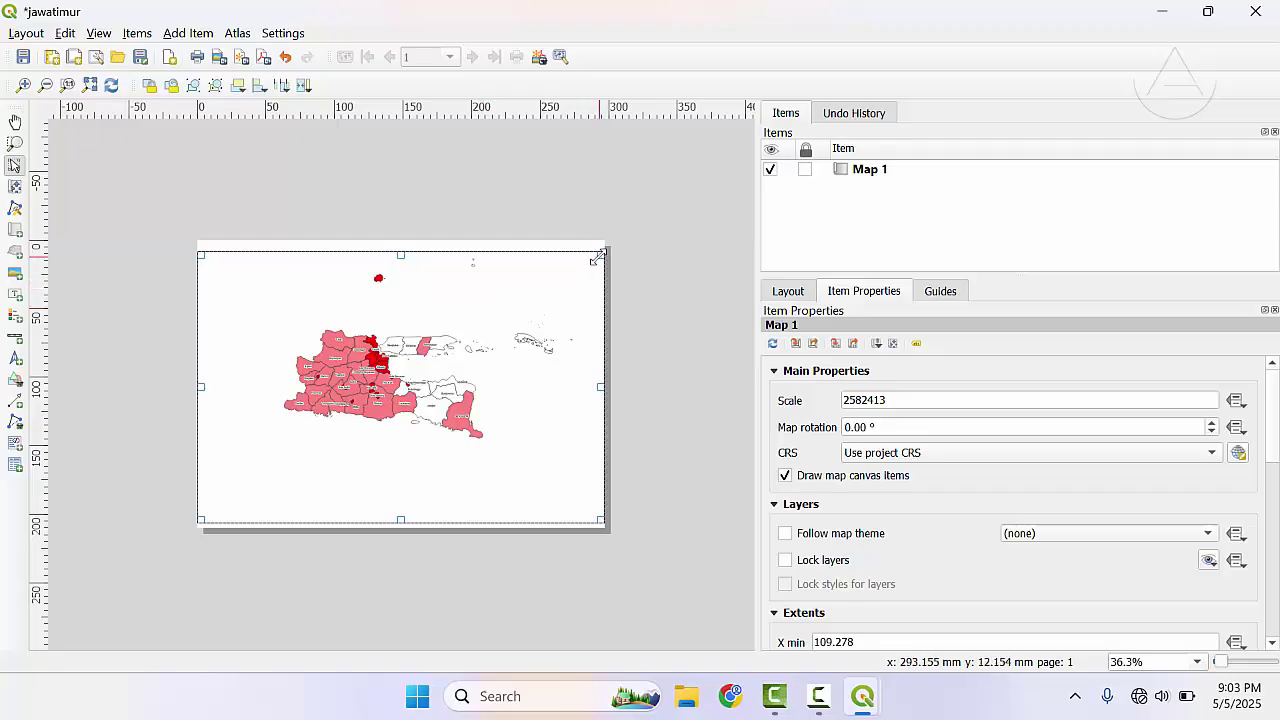
{"action": "left_click_drag", "start_coordinate": [600, 256], "coordinate": [585, 284]}
{"action": "left_click_drag", "start_coordinate": [487, 347], "coordinate": [504, 338]}
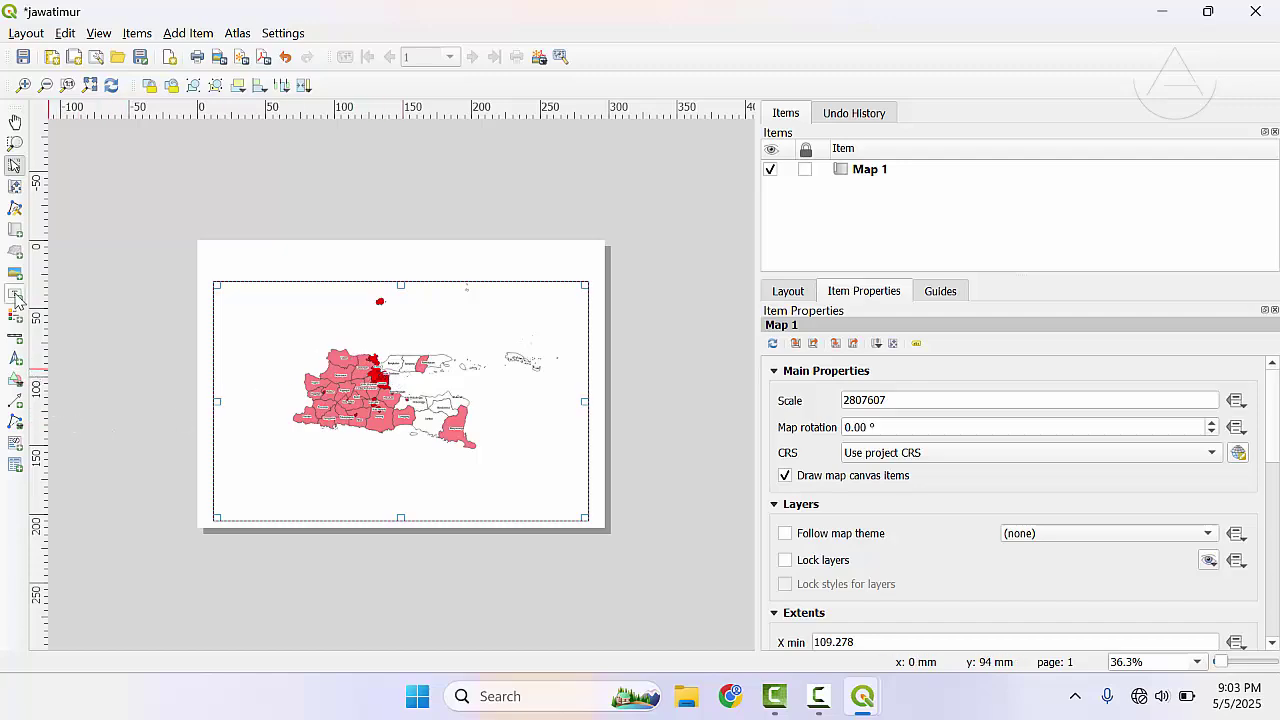
- Enlarge and shift the map content inside its frame so that the East Java mainland fills it
{"action": "left_click", "coordinate": [15, 187]}
{"action": "left_click_drag", "start_coordinate": [391, 376], "coordinate": [390, 418]}
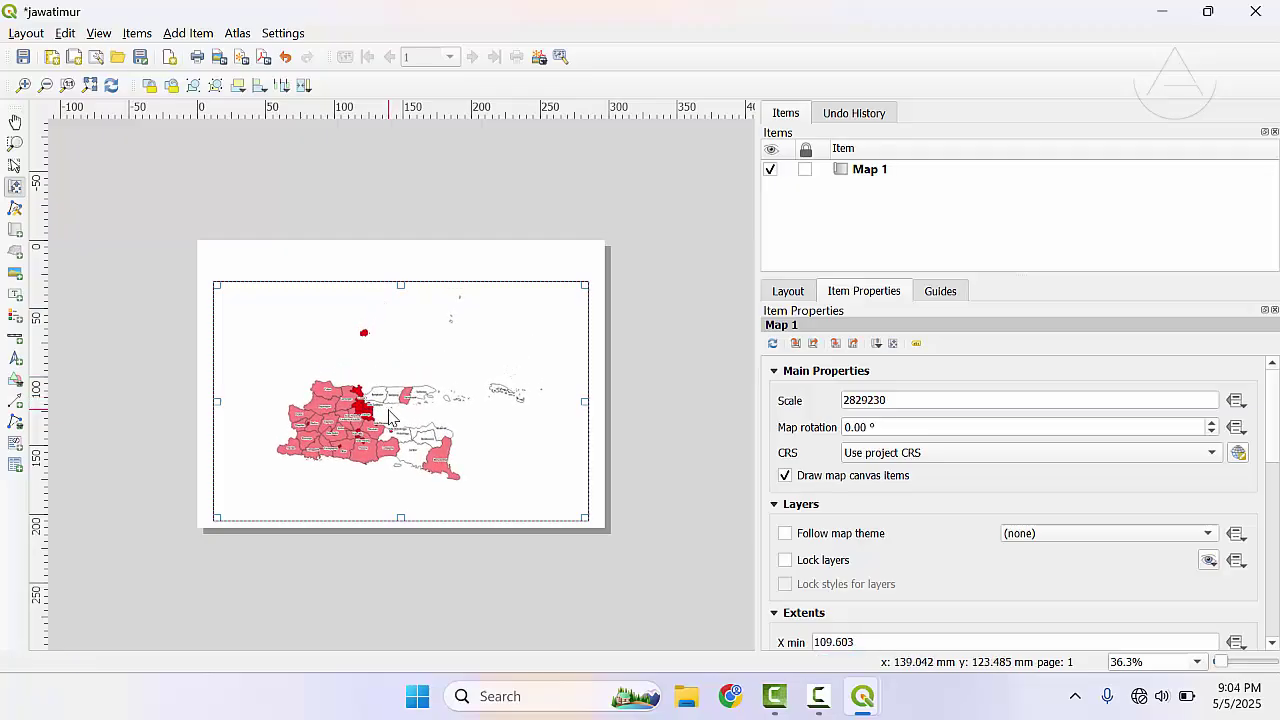
{"action": "scroll", "coordinate": [382, 404], "scroll_direction": "up", "scroll_amount": 1}
{"action": "scroll", "coordinate": [380, 408], "scroll_direction": "down", "scroll_amount": 1}
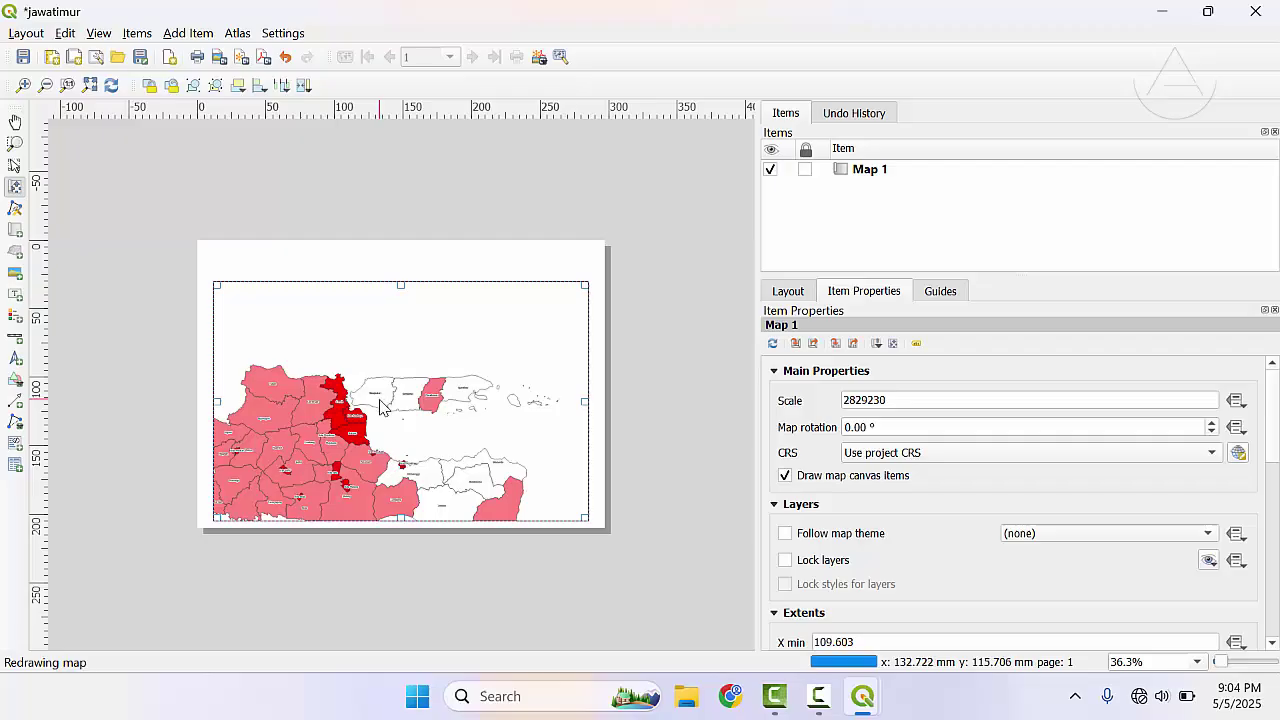
{"action": "scroll", "coordinate": [379, 412], "scroll_direction": "up", "scroll_amount": 1}
{"action": "left_click_drag", "start_coordinate": [362, 418], "coordinate": [410, 400]}
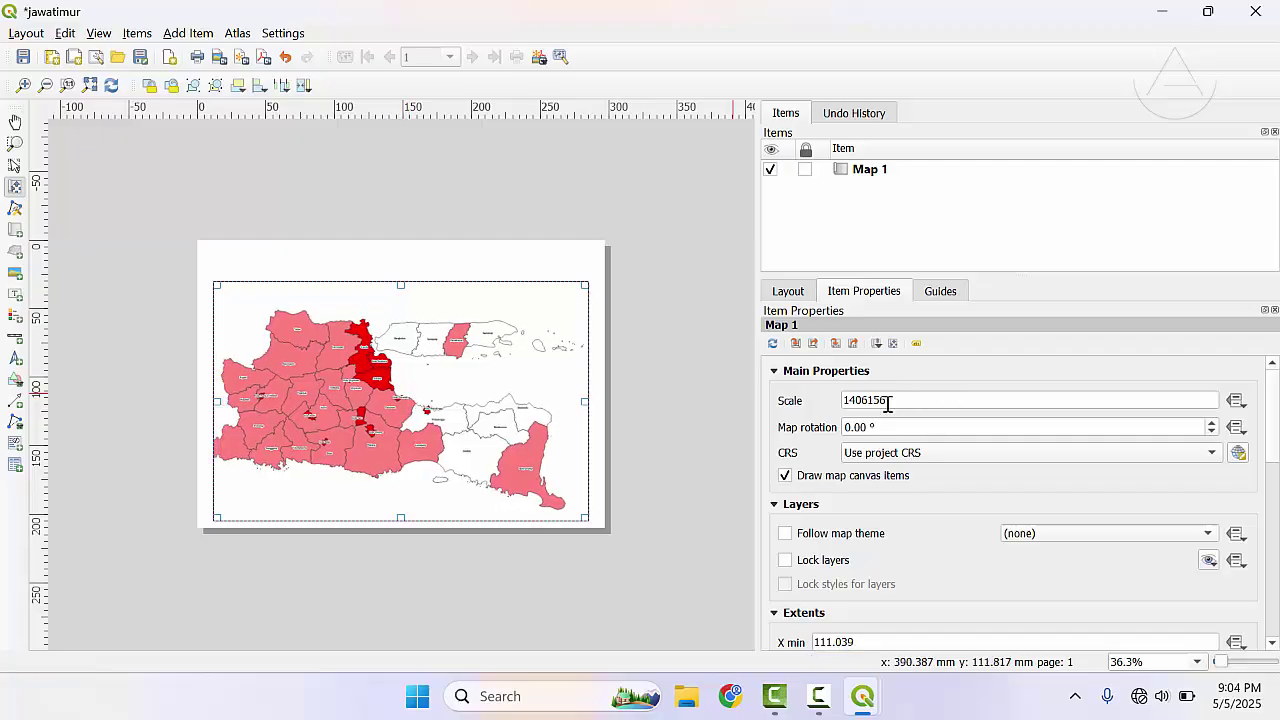
- Try map scales of 1000000 and 1900000 for the layout map
{"action": "left_click_drag", "start_coordinate": [846, 401], "coordinate": [880, 401]}
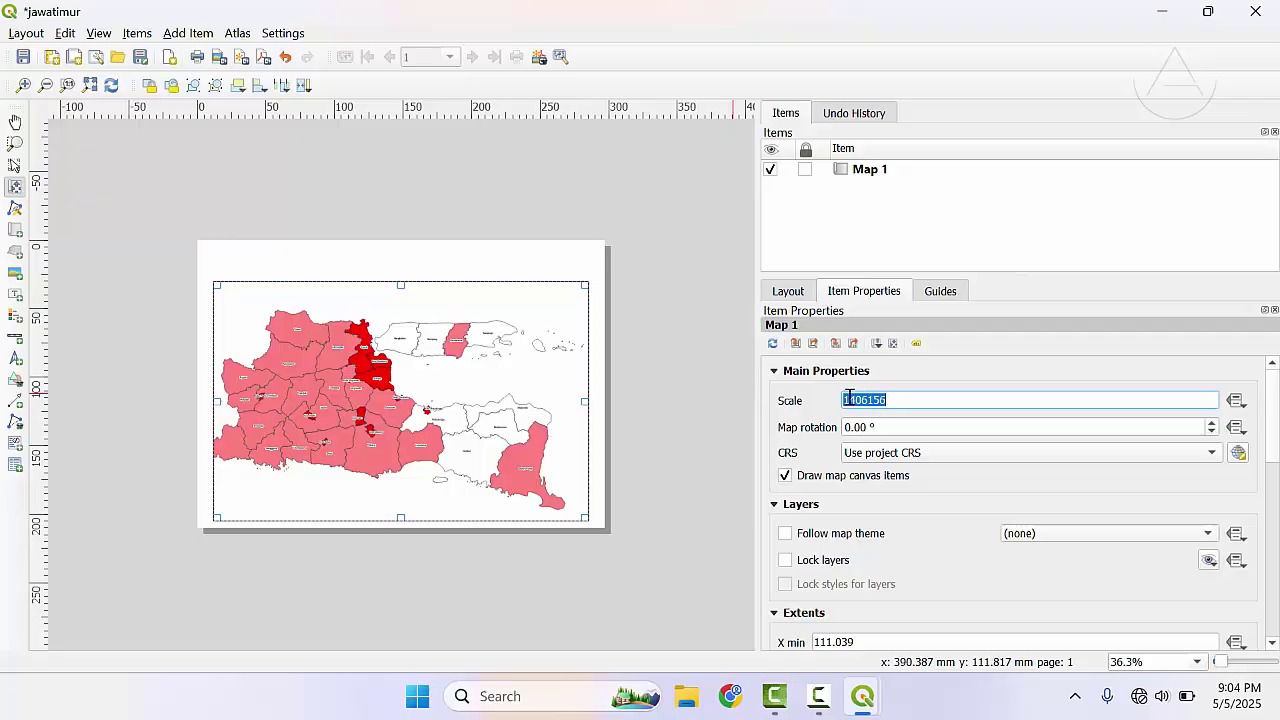
{"action": "left_click_drag", "start_coordinate": [881, 402], "coordinate": [827, 400]}
{"action": "type", "text": "1000000"}
{"action": "key", "text": "Return"}
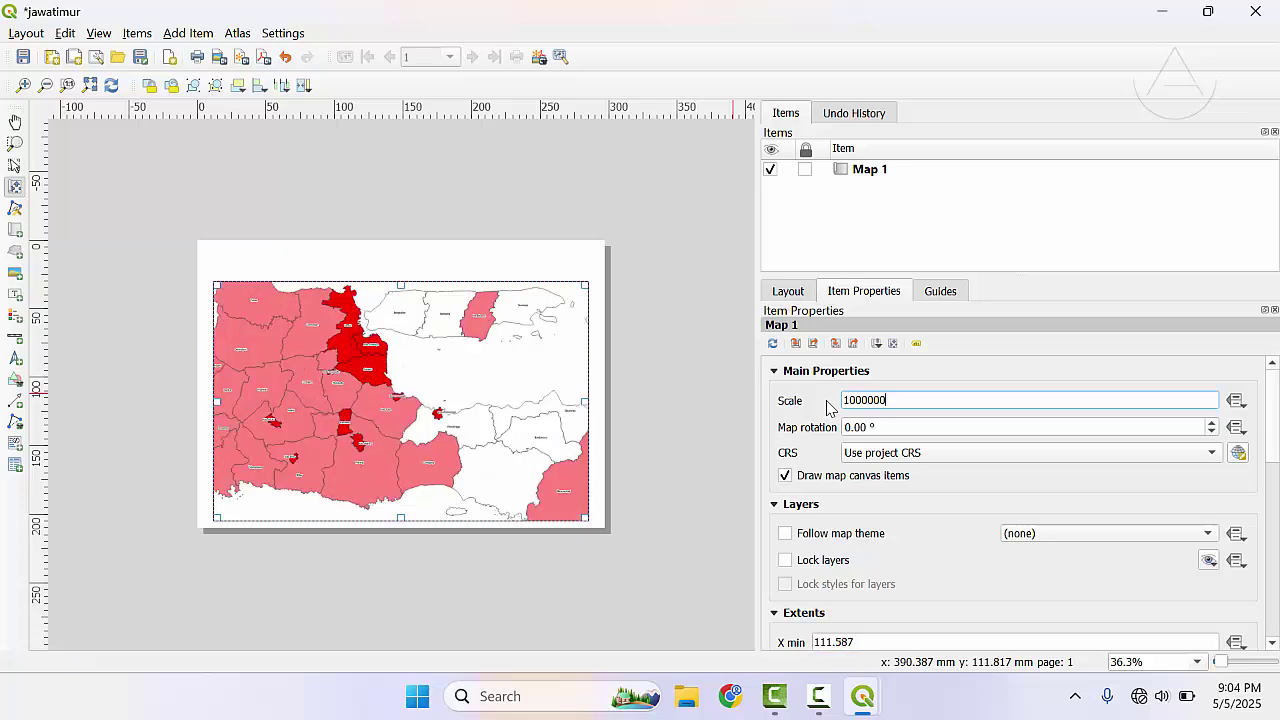
{"action": "left_click_drag", "start_coordinate": [889, 399], "coordinate": [843, 399]}
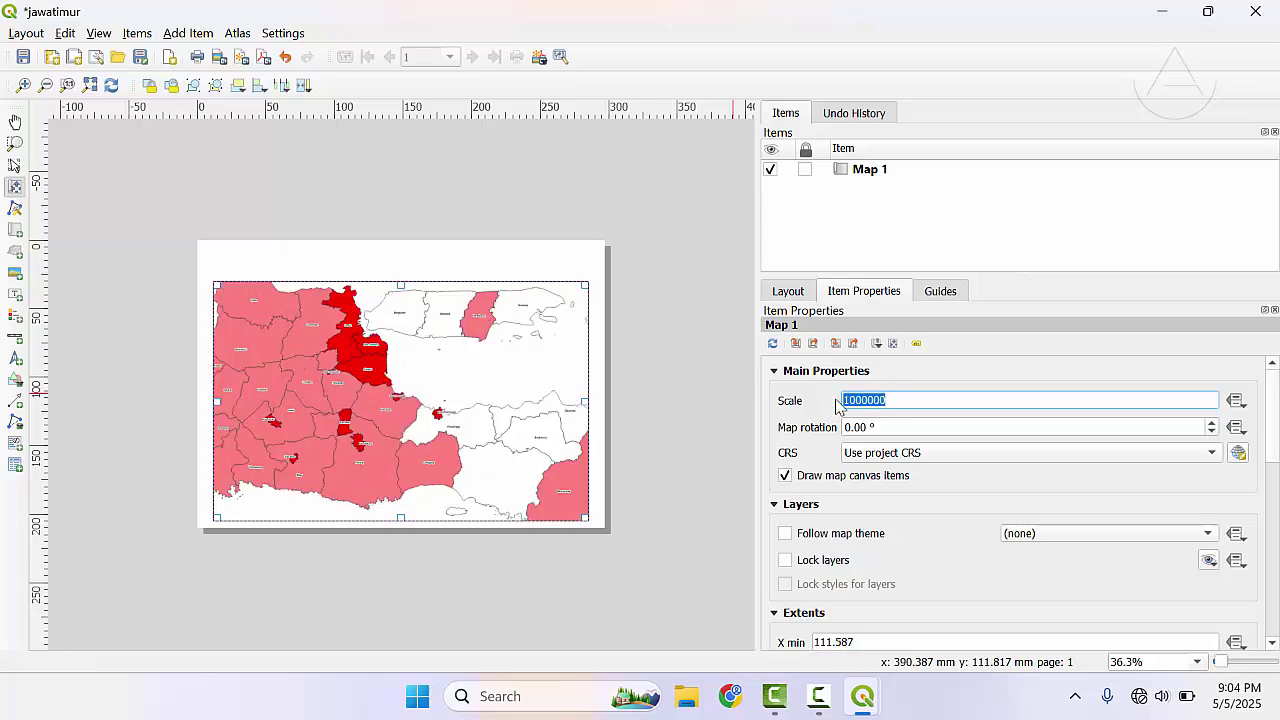
{"action": "type", "text": "1"}
{"action": "key", "text": "Return"}
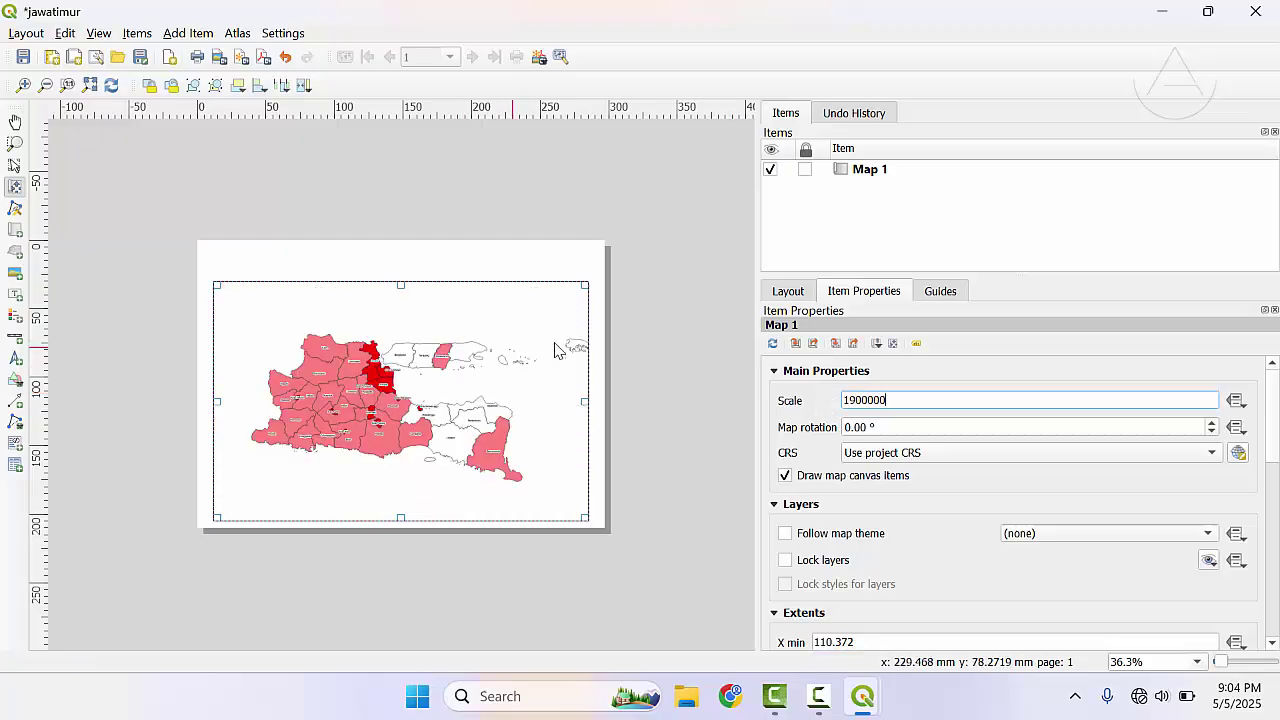
- Shift the content within the map frame so the eastern islands fit, and set the map scale to 2000000
{"action": "mouse_move", "coordinate": [480, 380]}
{"action": "left_mouse_down"}
{"action": "mouse_move", "coordinate": [466, 377]}
{"action": "mouse_move", "coordinate": [500, 374]}
{"action": "mouse_move", "coordinate": [474, 400]}
{"action": "left_mouse_up"}
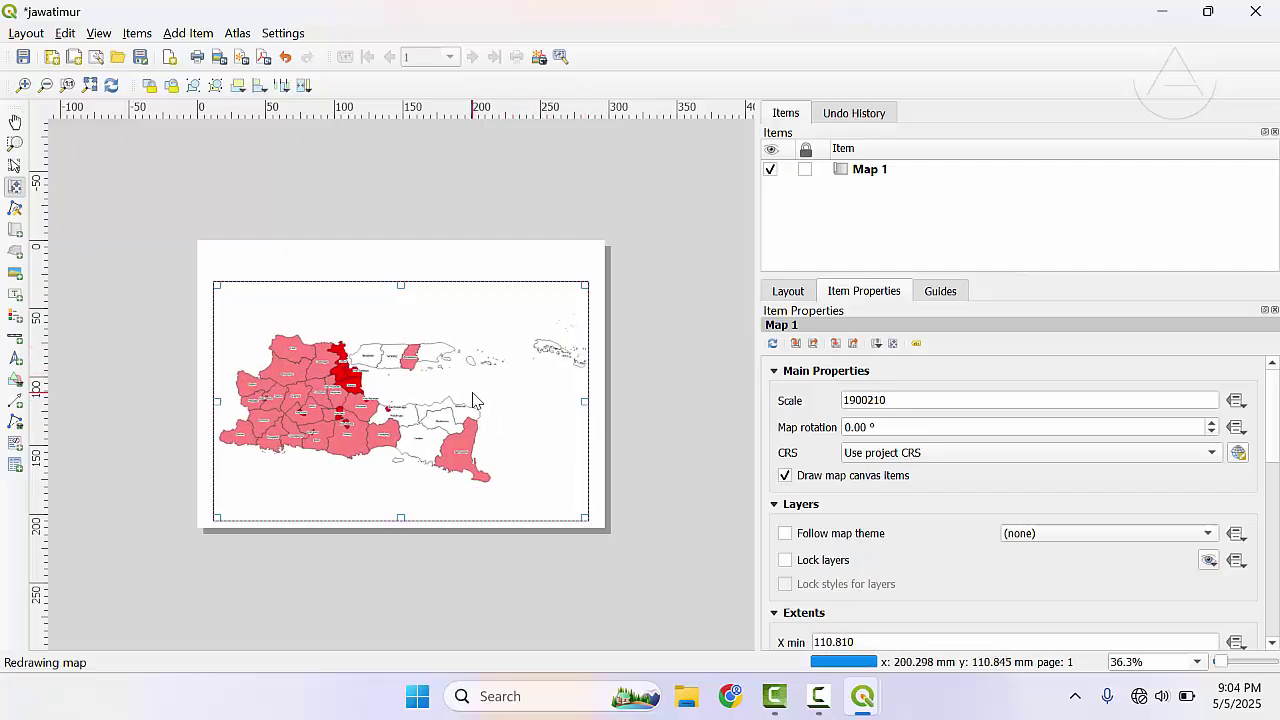
{"action": "left_click_drag", "start_coordinate": [886, 400], "coordinate": [789, 400]}
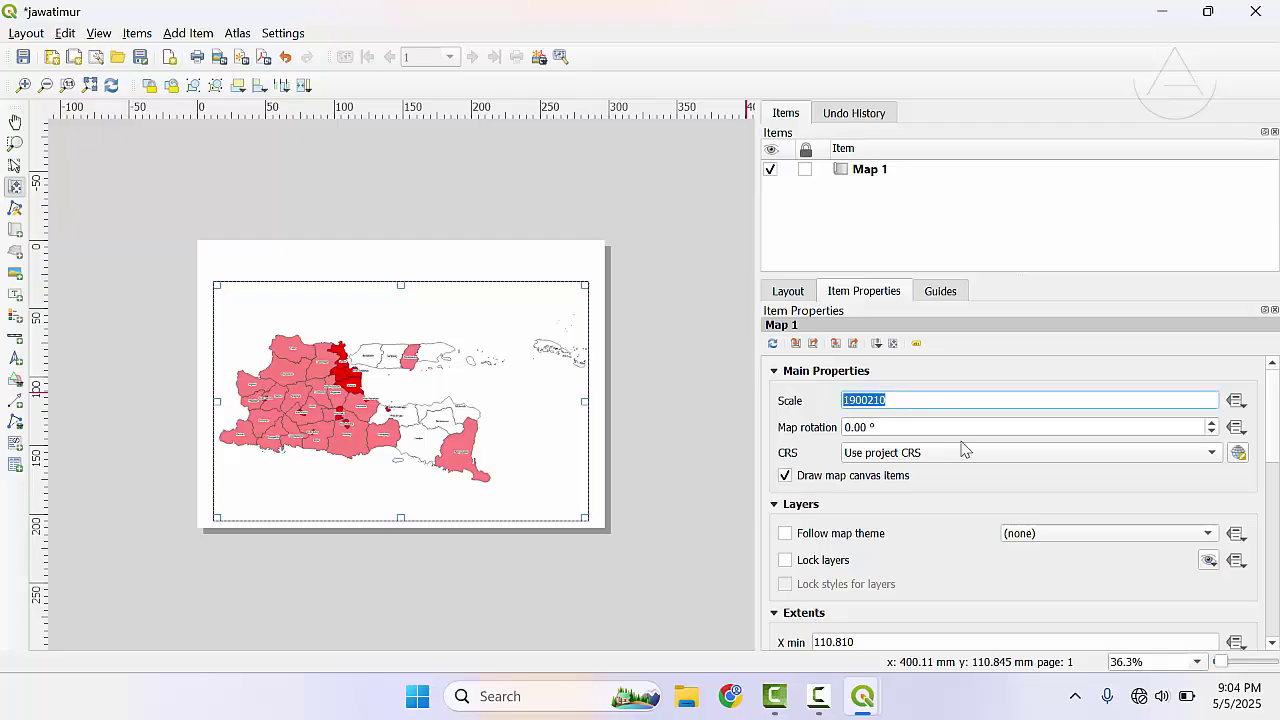
{"action": "type", "text": "2000000"}
{"action": "key", "text": "Return"}
{"action": "left_click", "coordinate": [537, 423]}
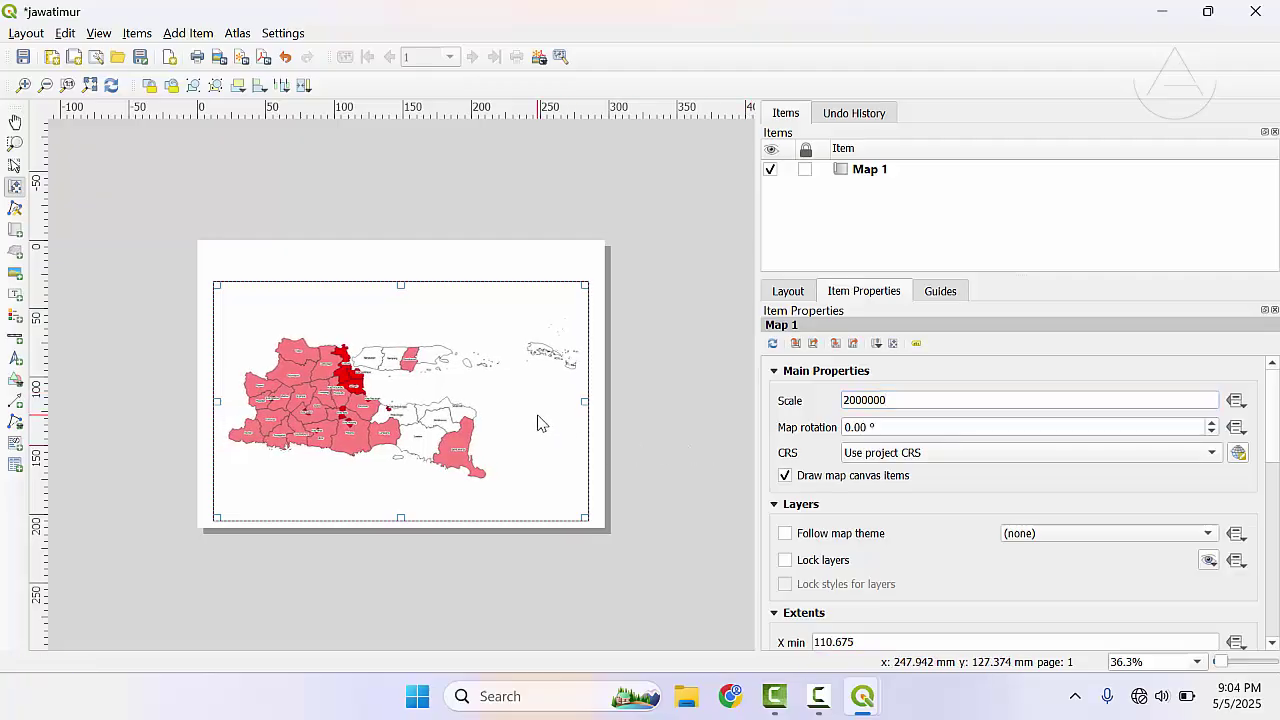
{"action": "left_click_drag", "start_coordinate": [521, 423], "coordinate": [517, 423]}
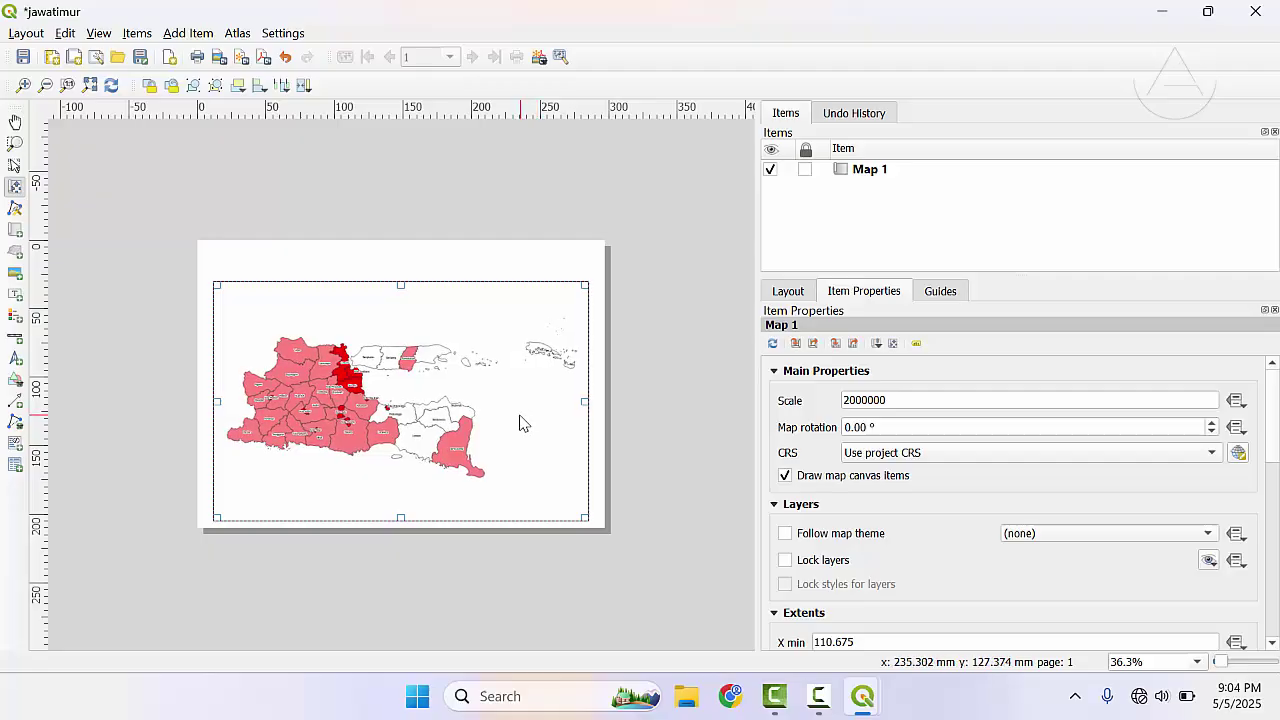
- Trim the top and bottom edges of the map frame slightly inward on the page
{"action": "key", "text": "p"}
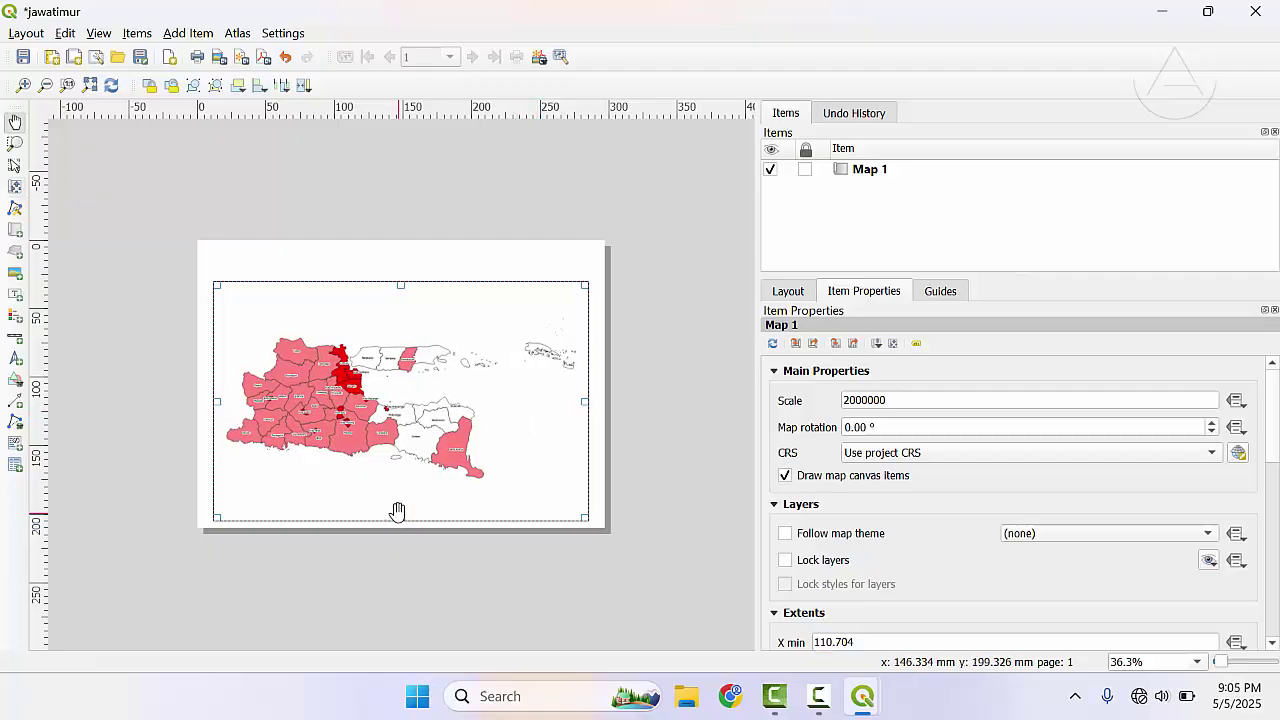
{"action": "left_click", "coordinate": [13, 165]}
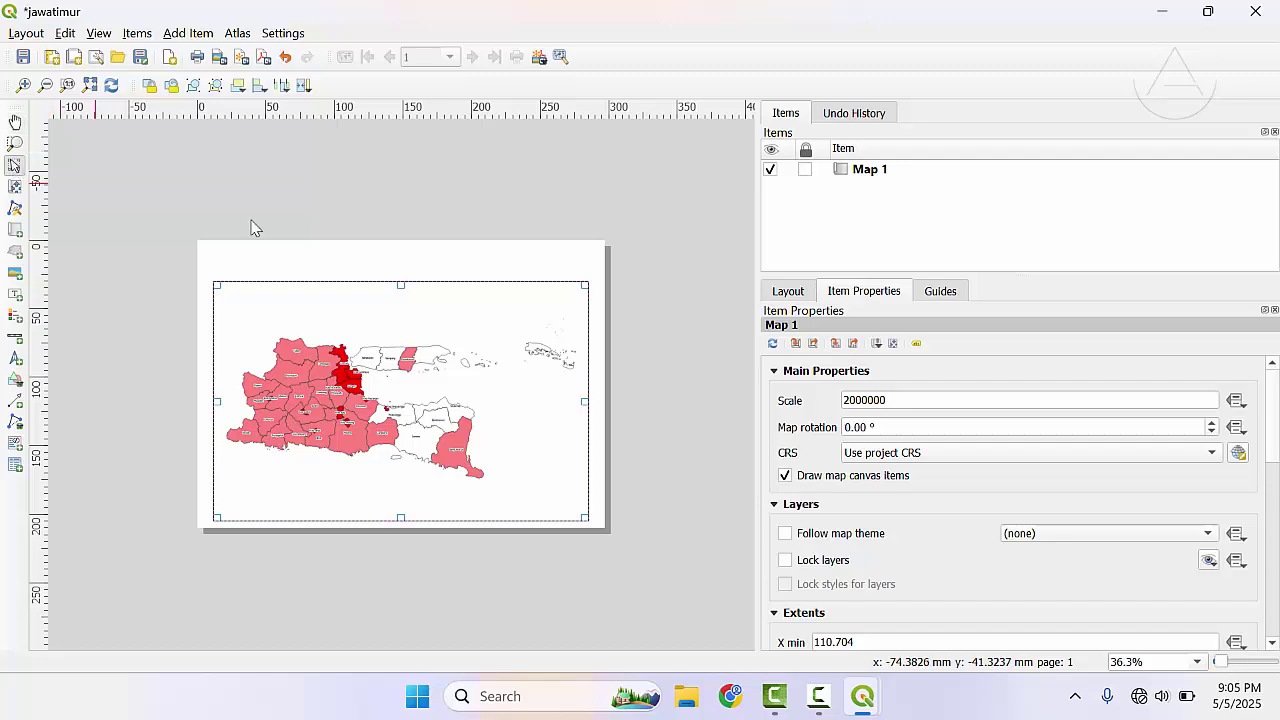
{"action": "left_click_drag", "start_coordinate": [400, 286], "coordinate": [400, 294]}
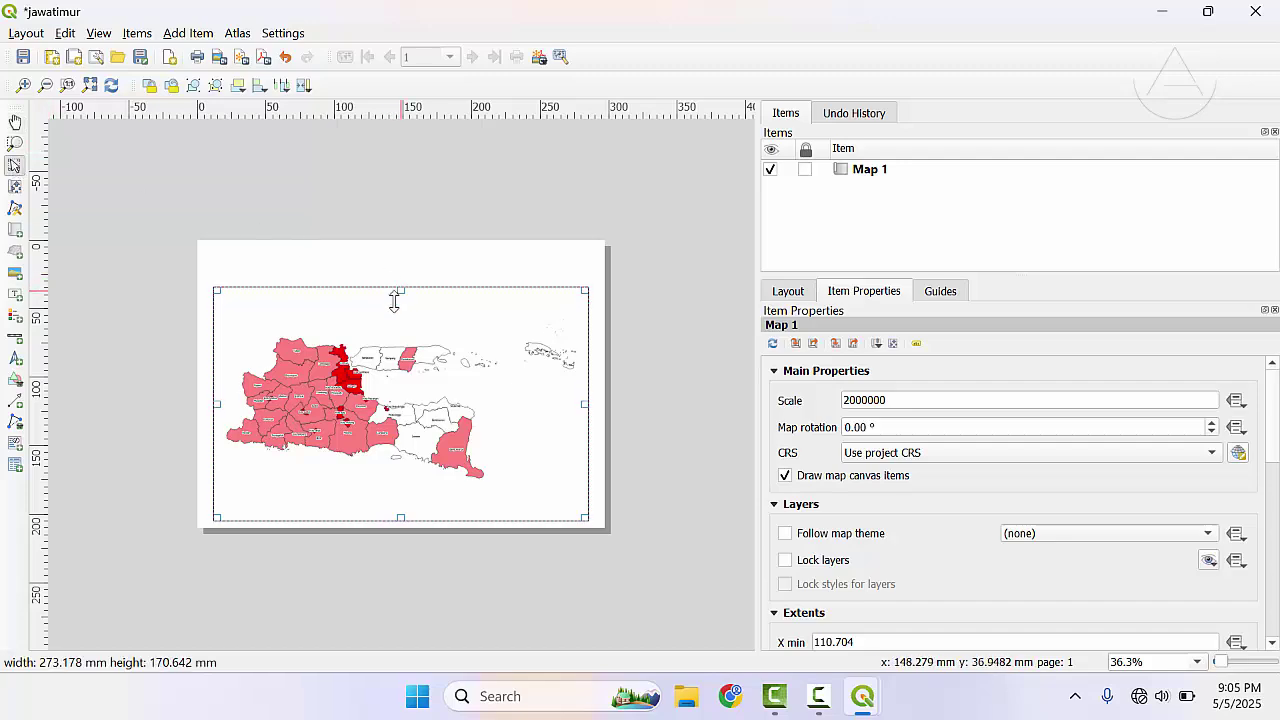
{"action": "left_click_drag", "start_coordinate": [403, 518], "coordinate": [399, 511]}
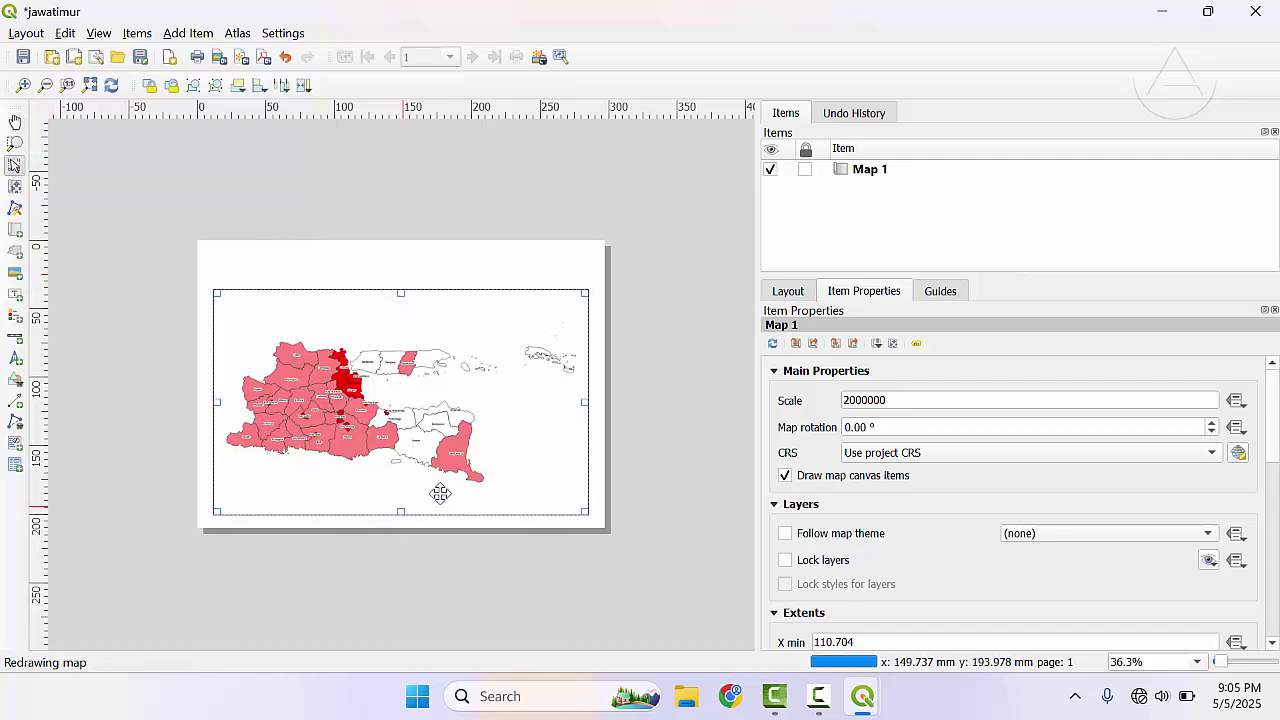
{"action": "left_click", "coordinate": [629, 420]}
{"action": "left_click", "coordinate": [463, 376]}
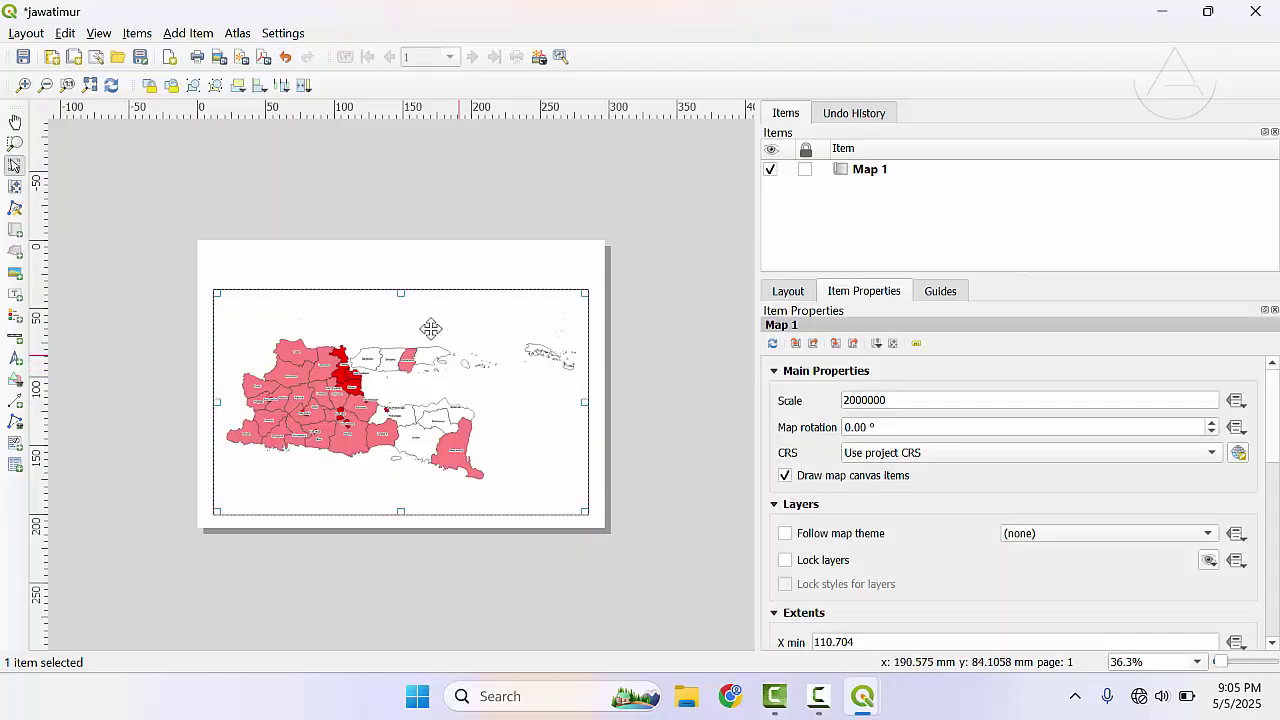
- Add a label across the page above the map reading "Sebaran Nilai Rata-Rata Lama Sekolah di Jawa Timur Tahun 2023"
{"action": "left_click", "coordinate": [98, 33]}
{"action": "mouse_move", "coordinate": [172, 38]}
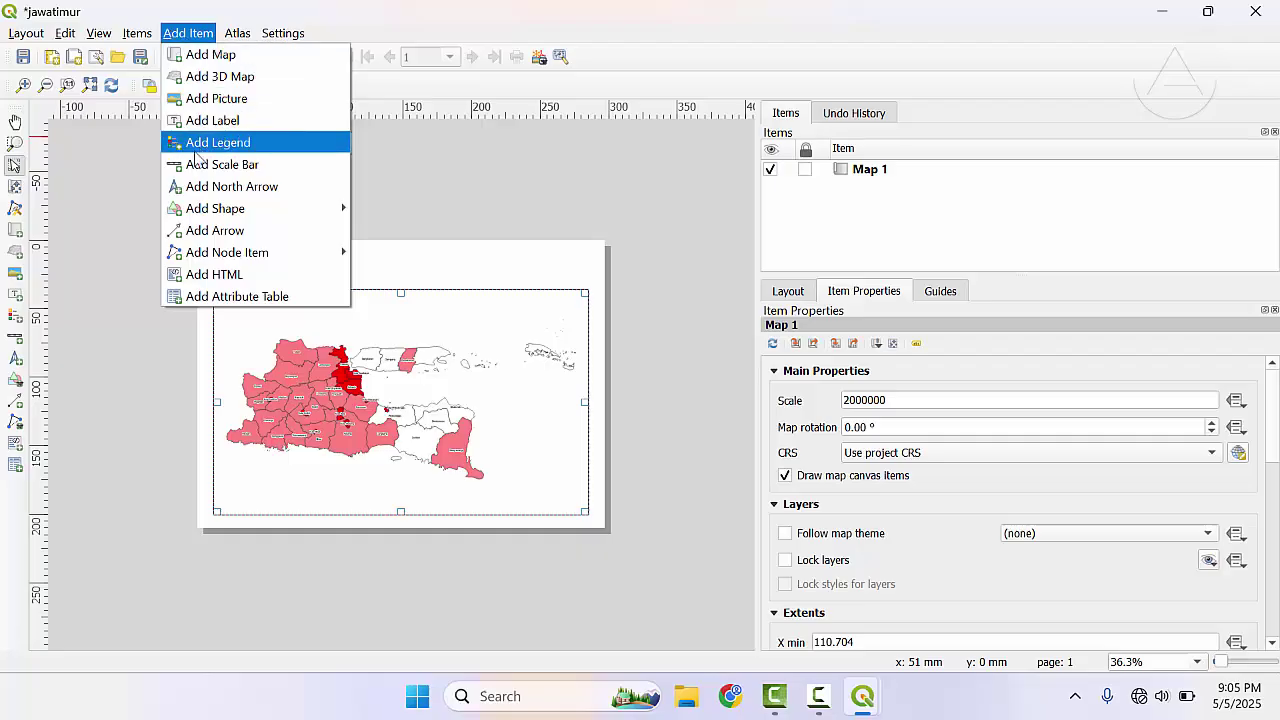
{"action": "left_click", "coordinate": [14, 296]}
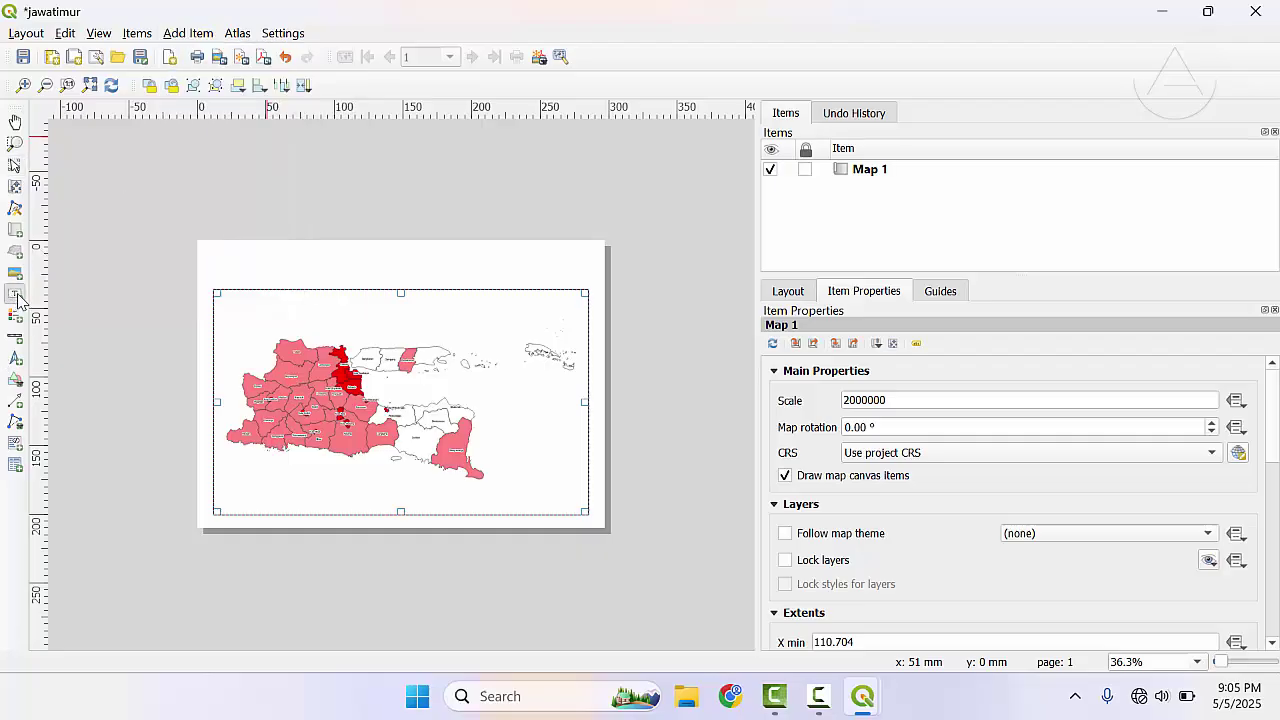
{"action": "left_click_drag", "start_coordinate": [208, 254], "coordinate": [589, 282]}
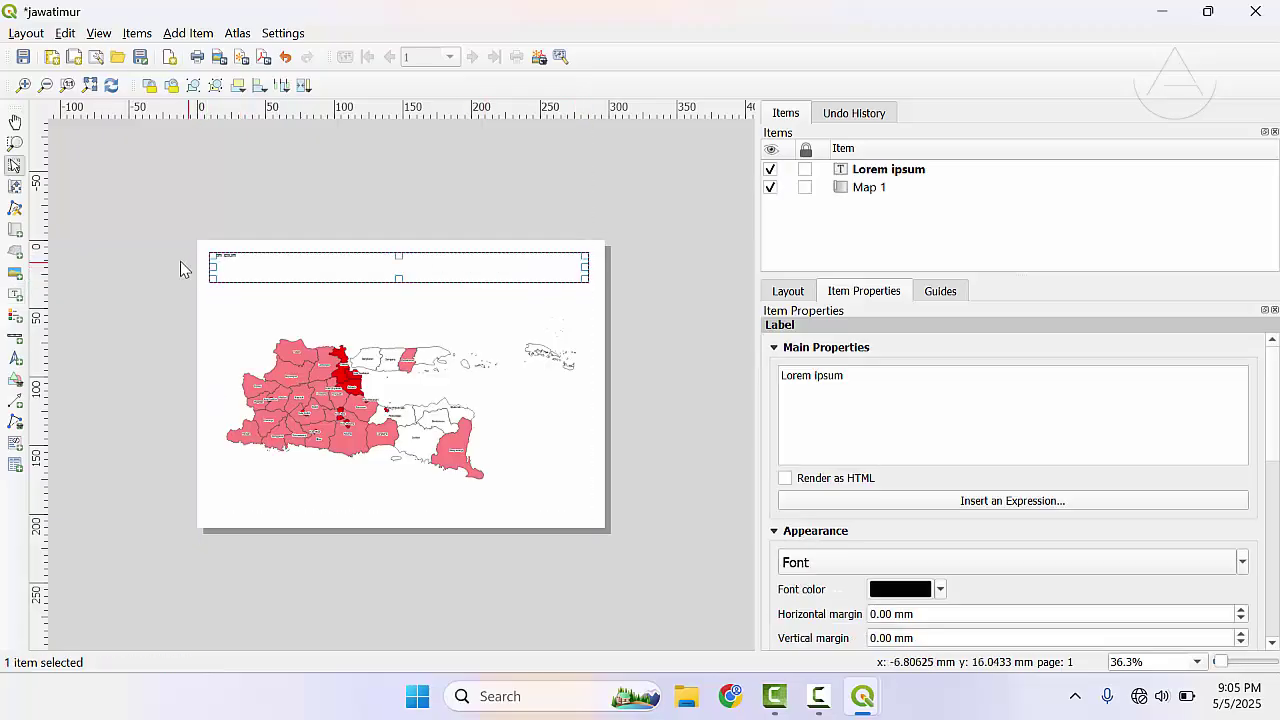
{"action": "left_click_drag", "start_coordinate": [866, 378], "coordinate": [699, 353]}
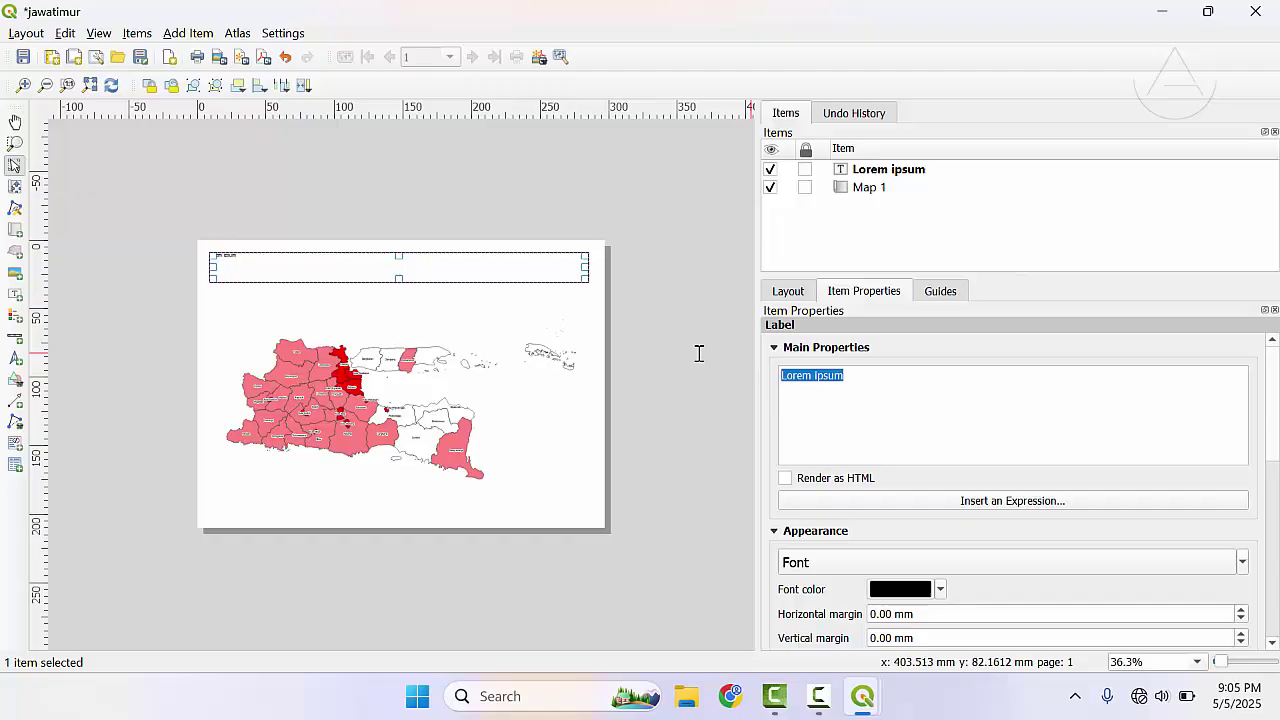
{"action": "type", "text": "Sebaran Nilai"}
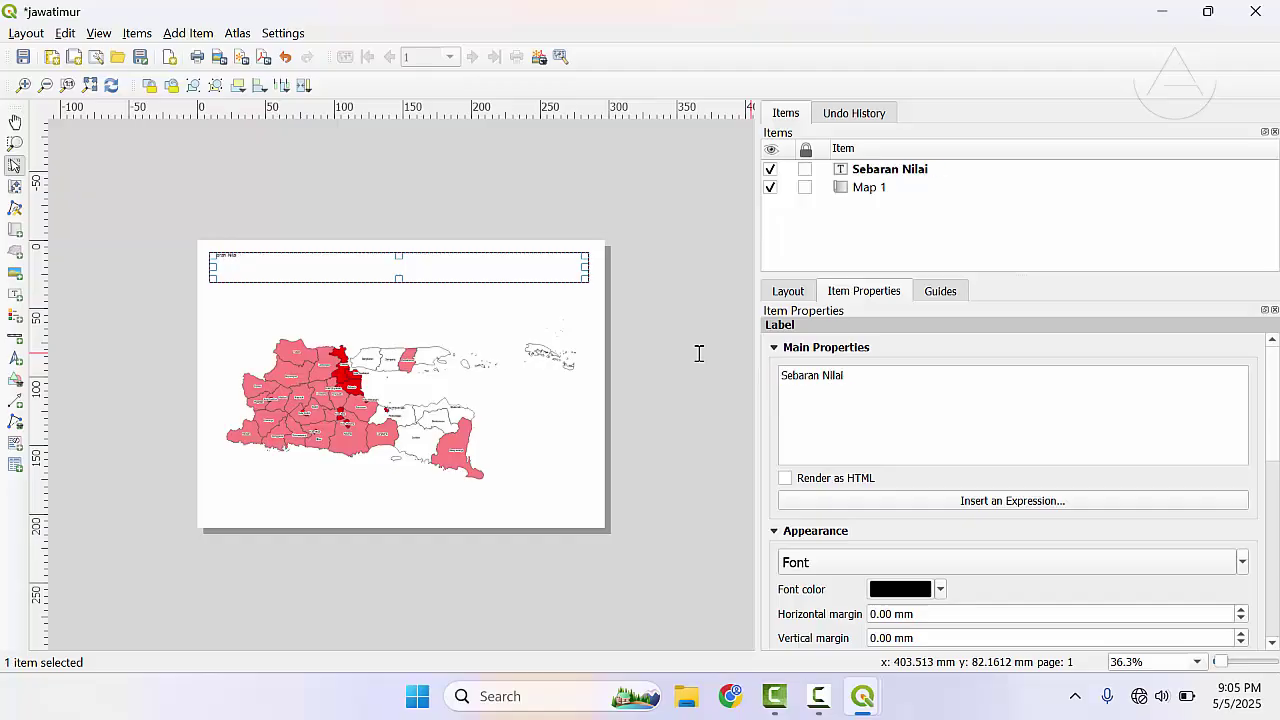
{"action": "type", "text": " Rata-Rata Lama Sekolah di Jawa"}
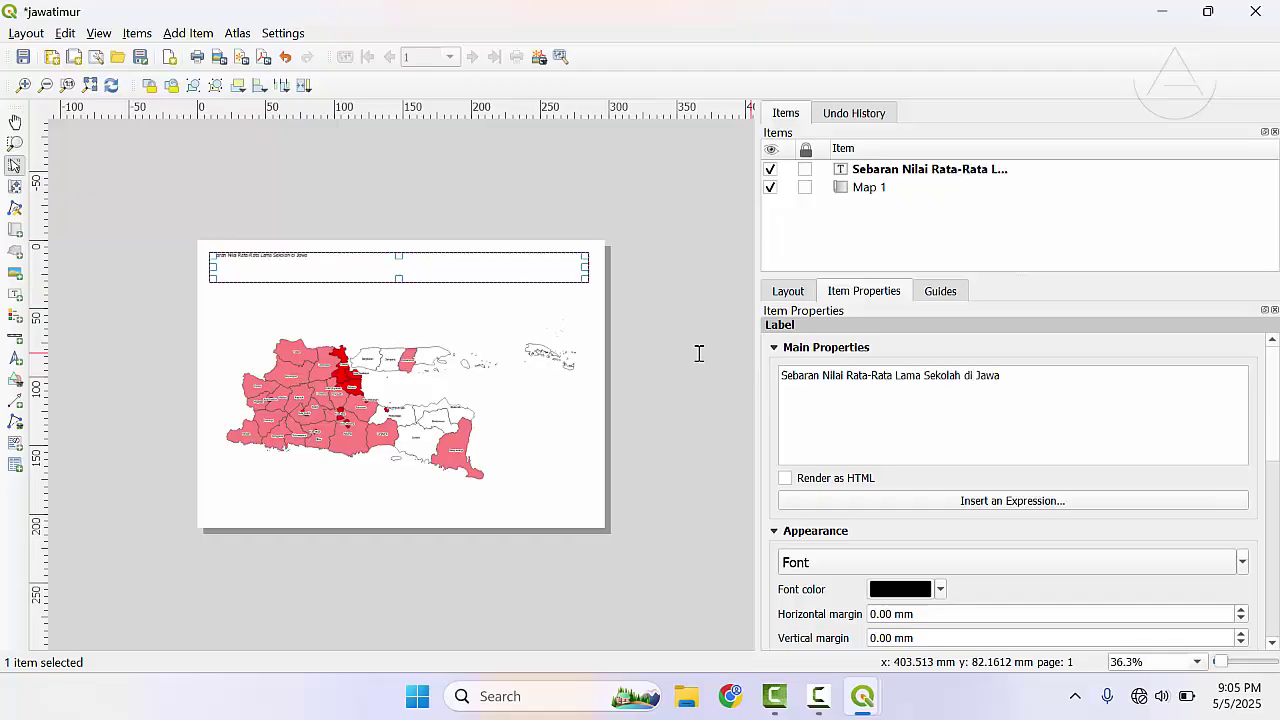
{"action": "type", "text": " Timur Tahun 2023"}
- Set the title label's font to bold at size 20
{"action": "scroll", "coordinate": [1103, 414], "scroll_direction": "down", "scroll_amount": 2}
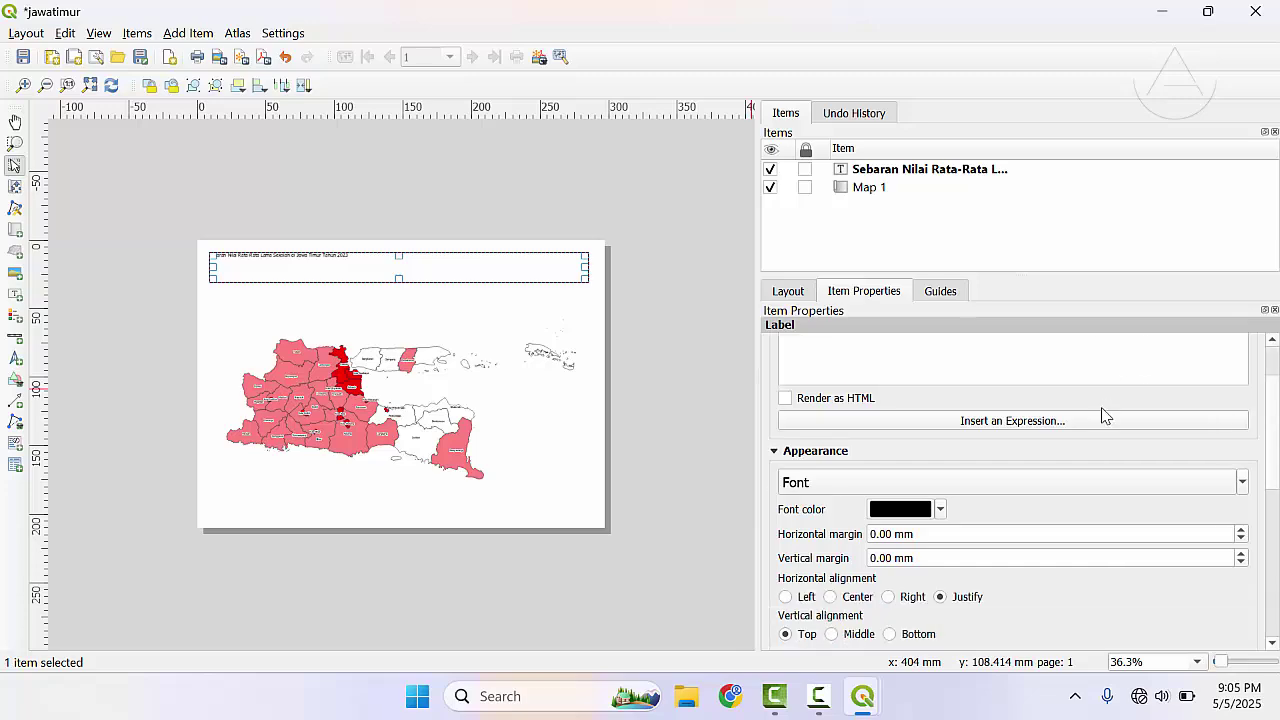
{"action": "scroll", "coordinate": [1094, 383], "scroll_direction": "up", "scroll_amount": 2}
{"action": "left_click_drag", "start_coordinate": [1115, 377], "coordinate": [763, 372]}
{"action": "scroll", "coordinate": [1090, 495], "scroll_direction": "down", "scroll_amount": 1}
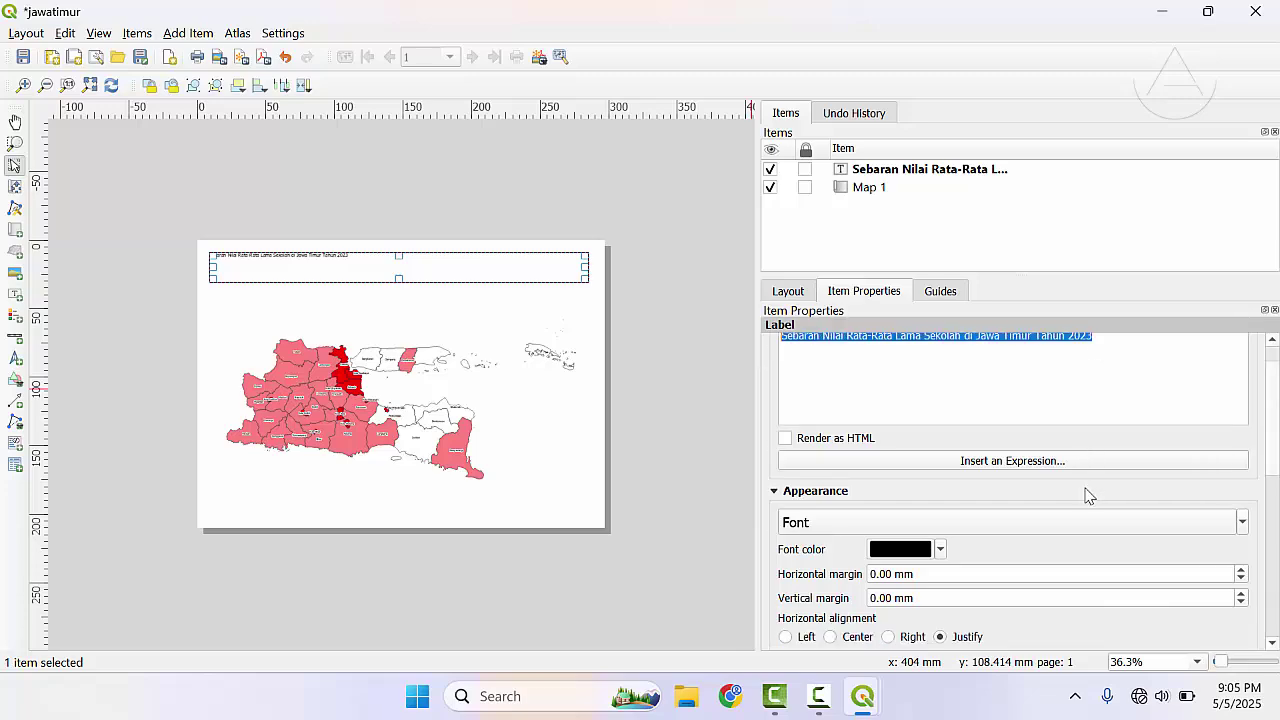
{"action": "scroll", "coordinate": [940, 517], "scroll_direction": "down", "scroll_amount": 1}
{"action": "left_click", "coordinate": [1005, 484]}
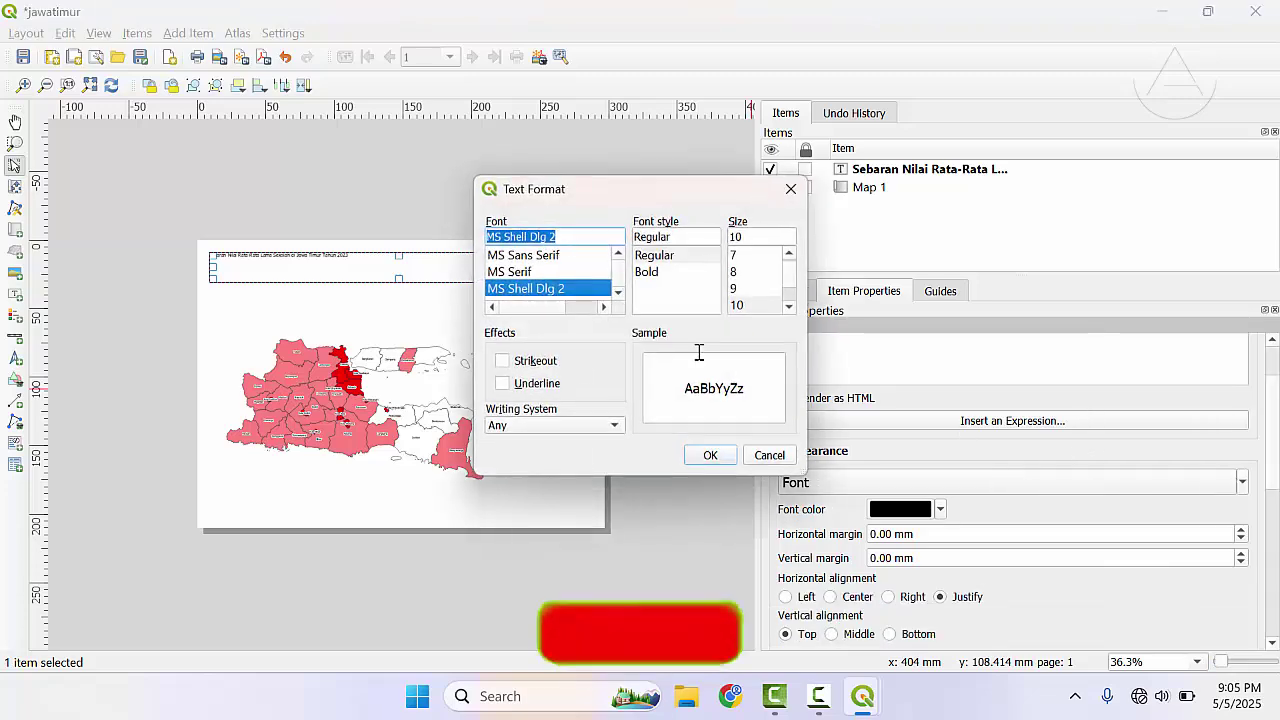
{"action": "left_click_drag", "start_coordinate": [668, 203], "coordinate": [615, 220]}
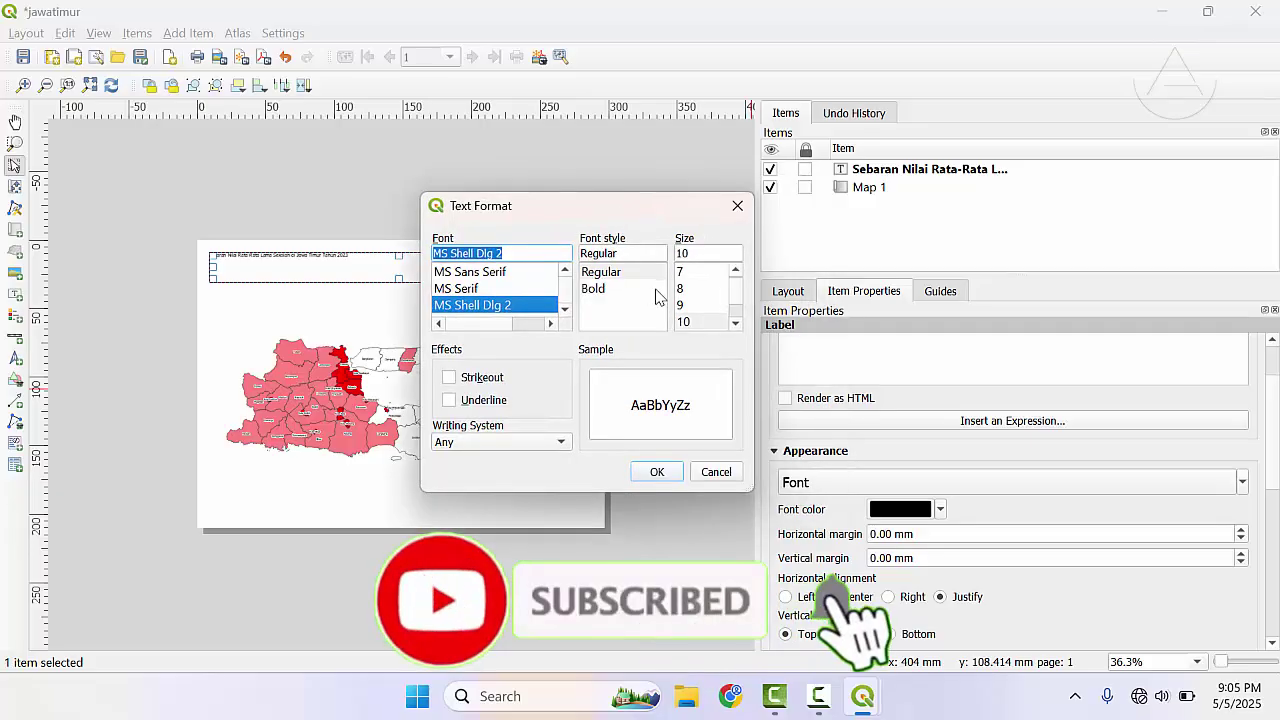
{"action": "left_click", "coordinate": [593, 288]}
{"action": "scroll", "coordinate": [700, 322], "scroll_direction": "down", "scroll_amount": 1}
{"action": "left_click", "coordinate": [700, 322]}
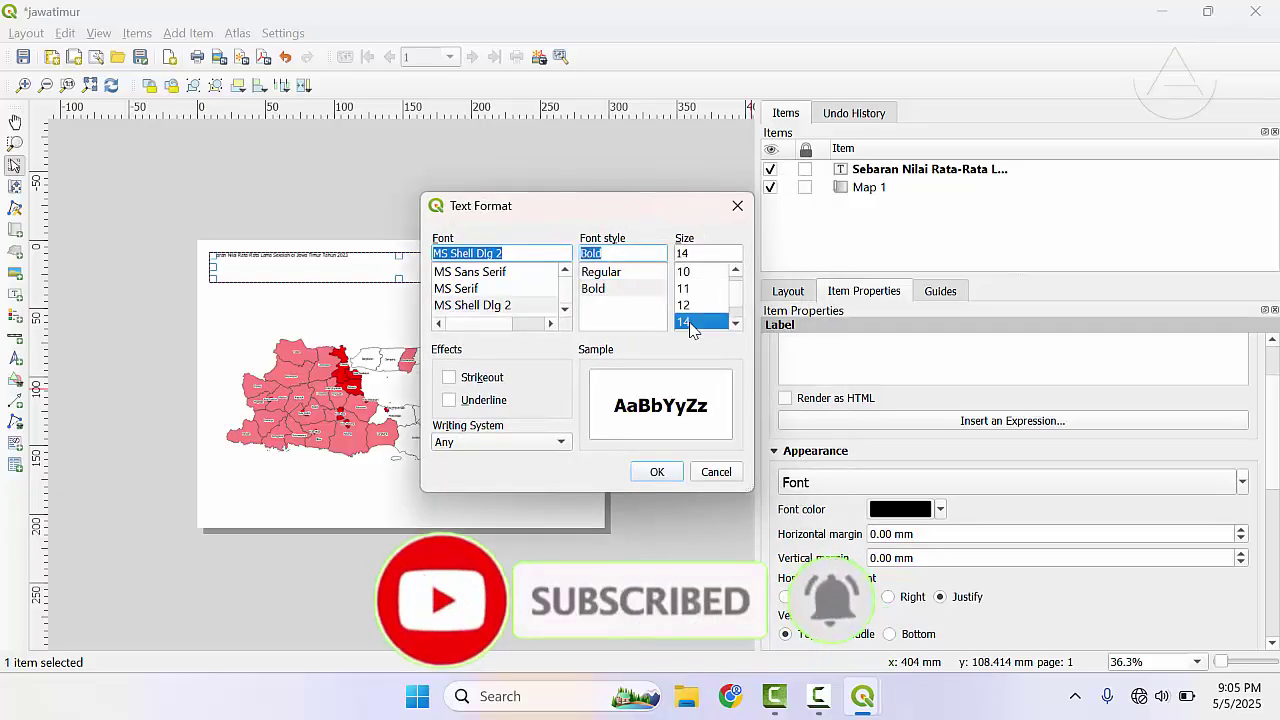
{"action": "scroll", "coordinate": [700, 325], "scroll_direction": "down", "scroll_amount": 1}
{"action": "left_click", "coordinate": [700, 321]}
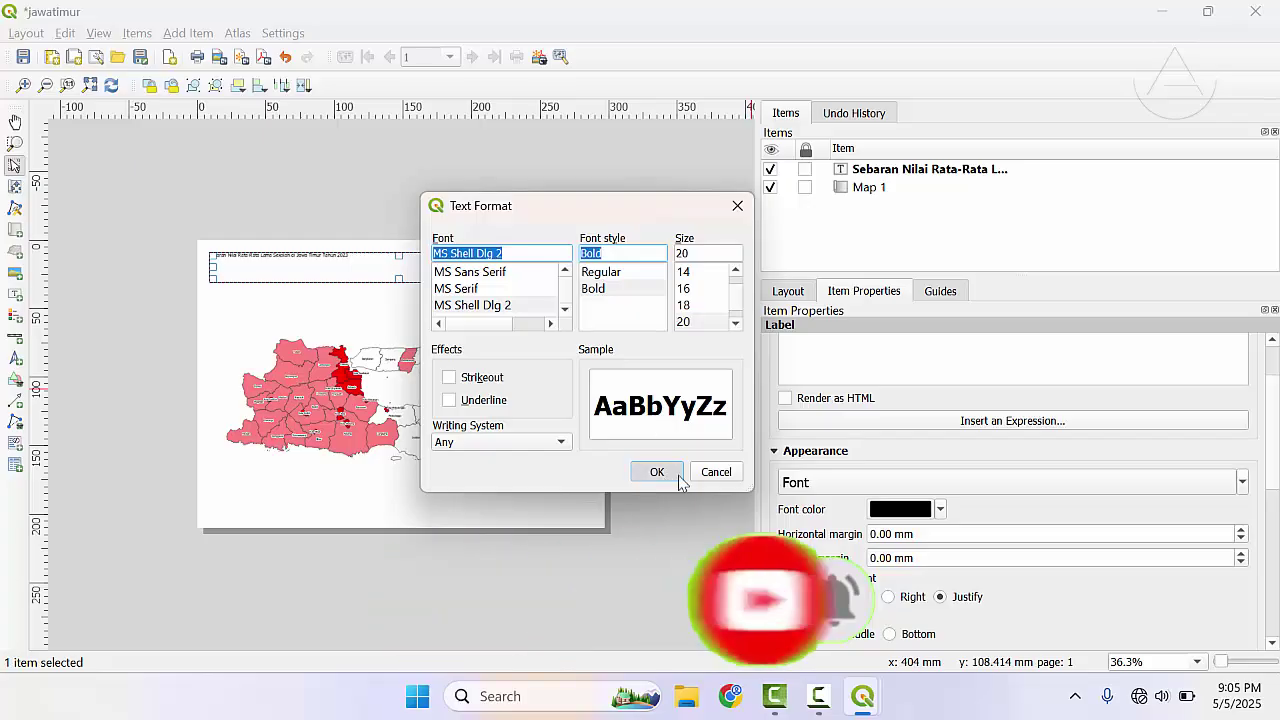
{"action": "left_click", "coordinate": [657, 472]}
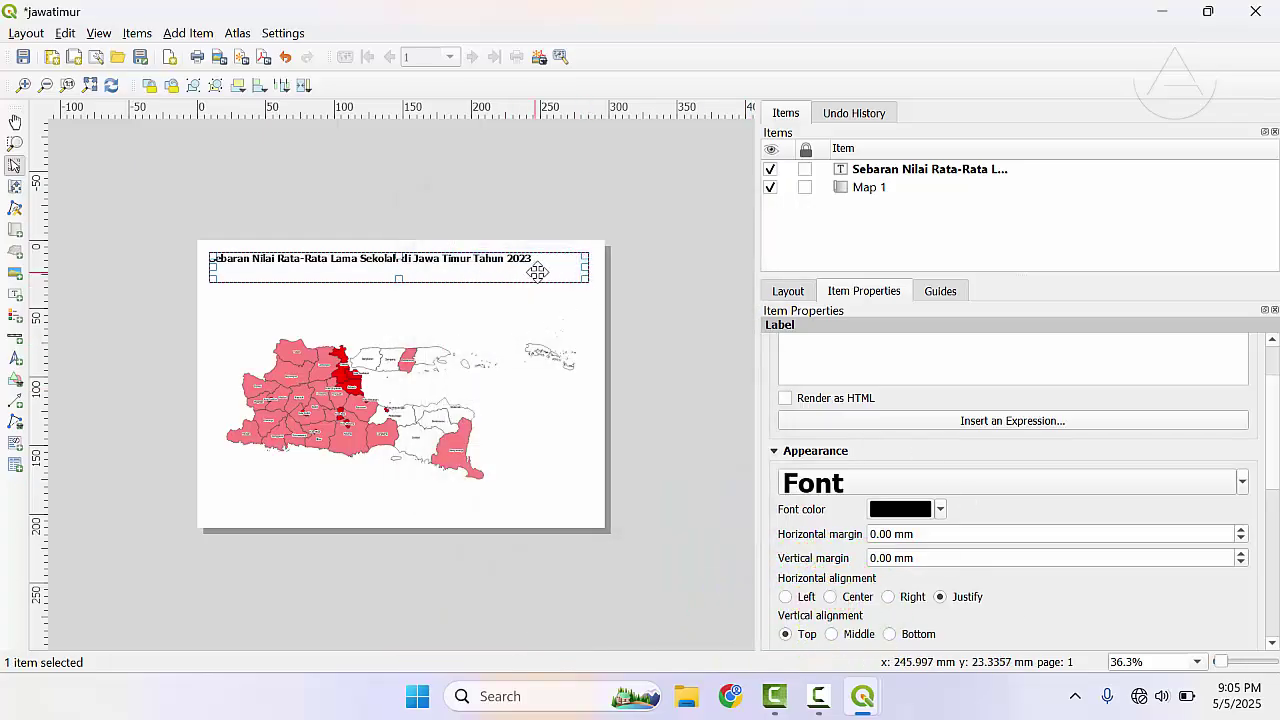
- Align the title text to the horizontal center and vertical middle, and move the label slightly down the page
{"action": "scroll", "coordinate": [1012, 523], "scroll_direction": "down", "scroll_amount": 1}
{"action": "left_click", "coordinate": [830, 557]}
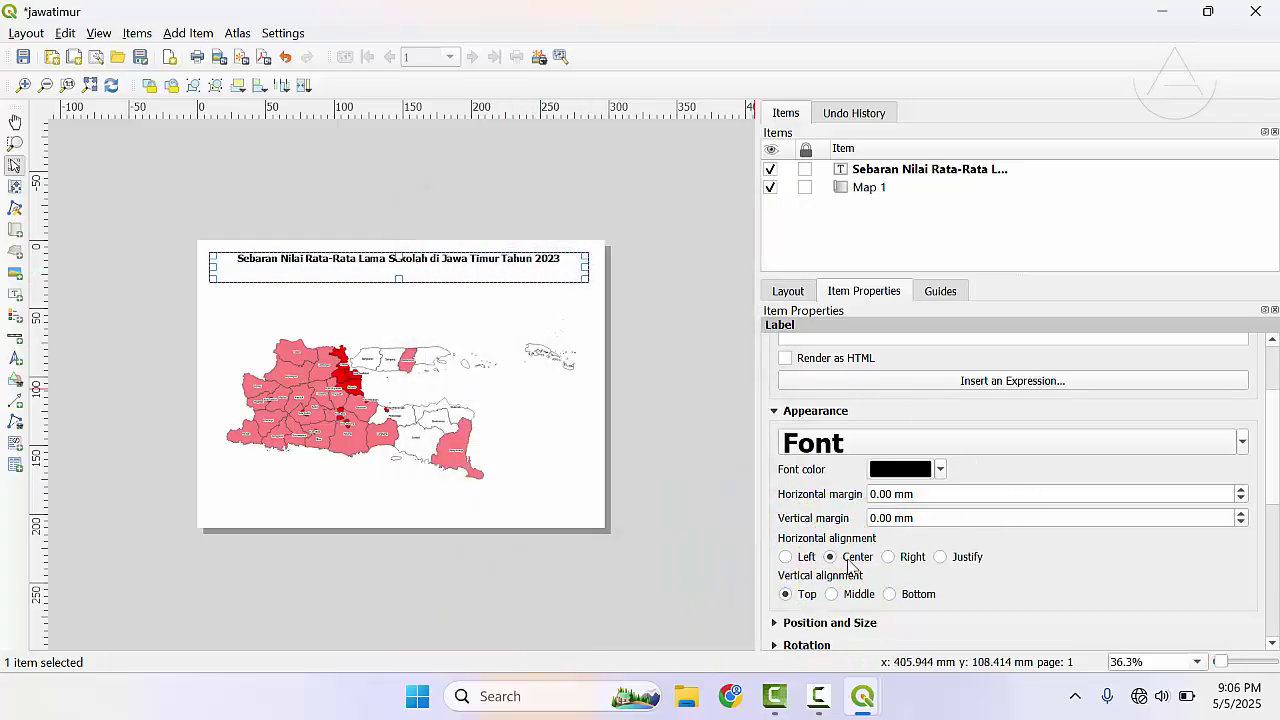
{"action": "left_click", "coordinate": [831, 594]}
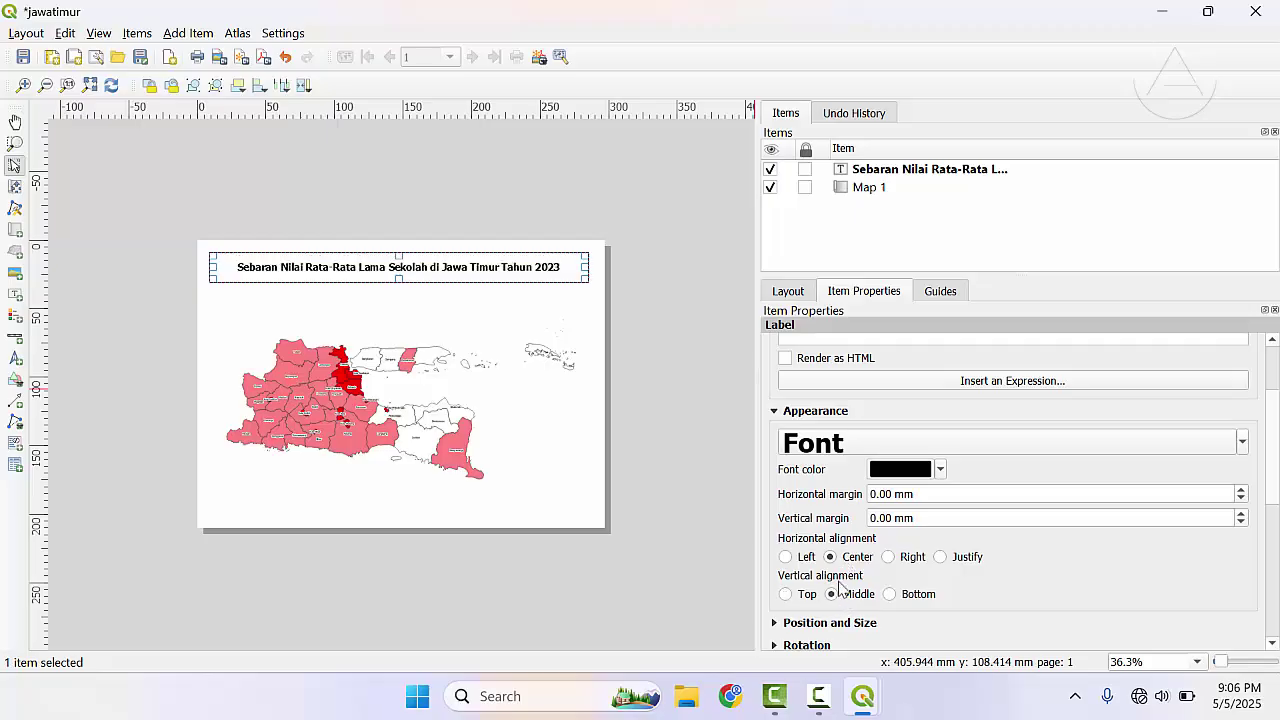
{"action": "left_click", "coordinate": [706, 413]}
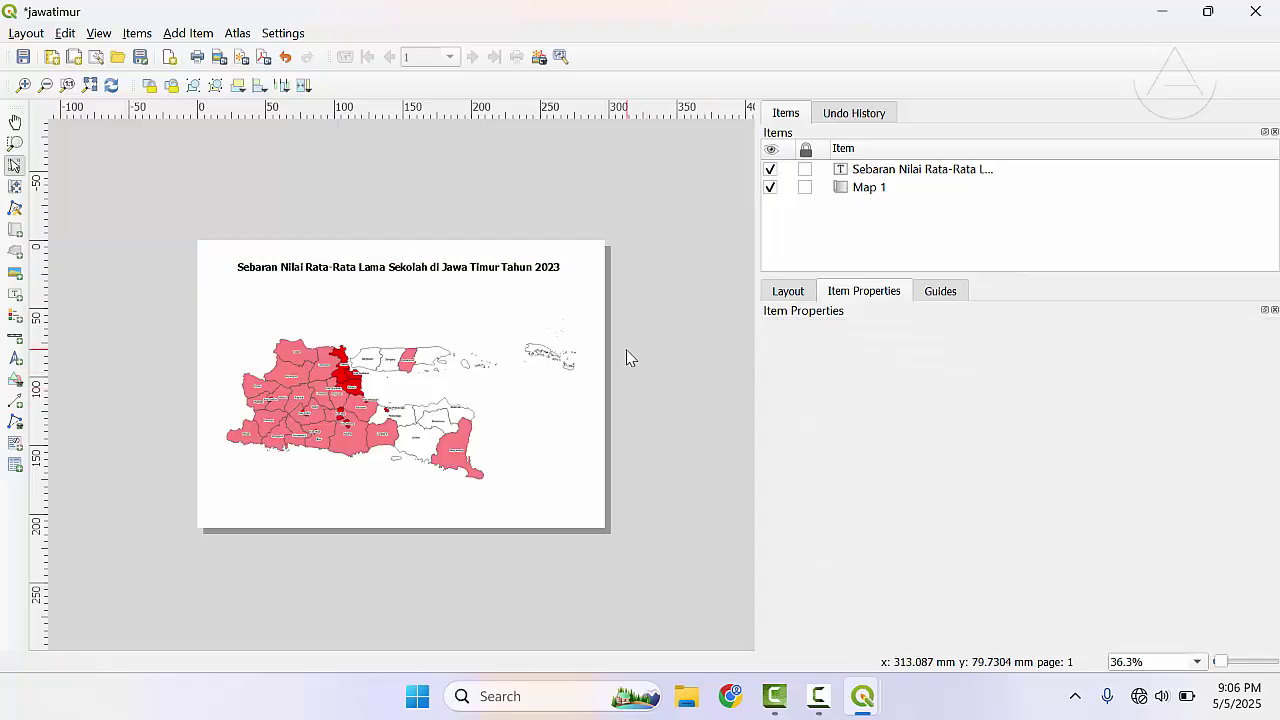
{"action": "left_click", "coordinate": [503, 267]}
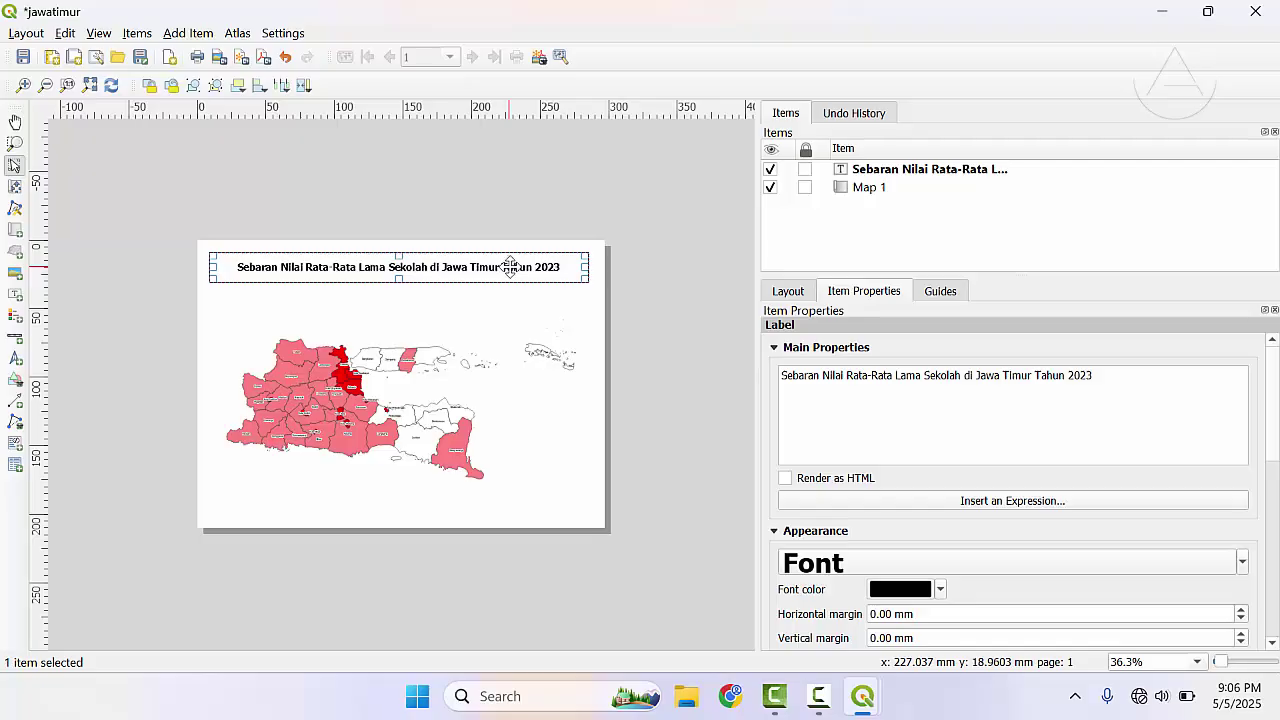
{"action": "left_click_drag", "start_coordinate": [510, 267], "coordinate": [508, 274]}
{"action": "left_click", "coordinate": [629, 357]}
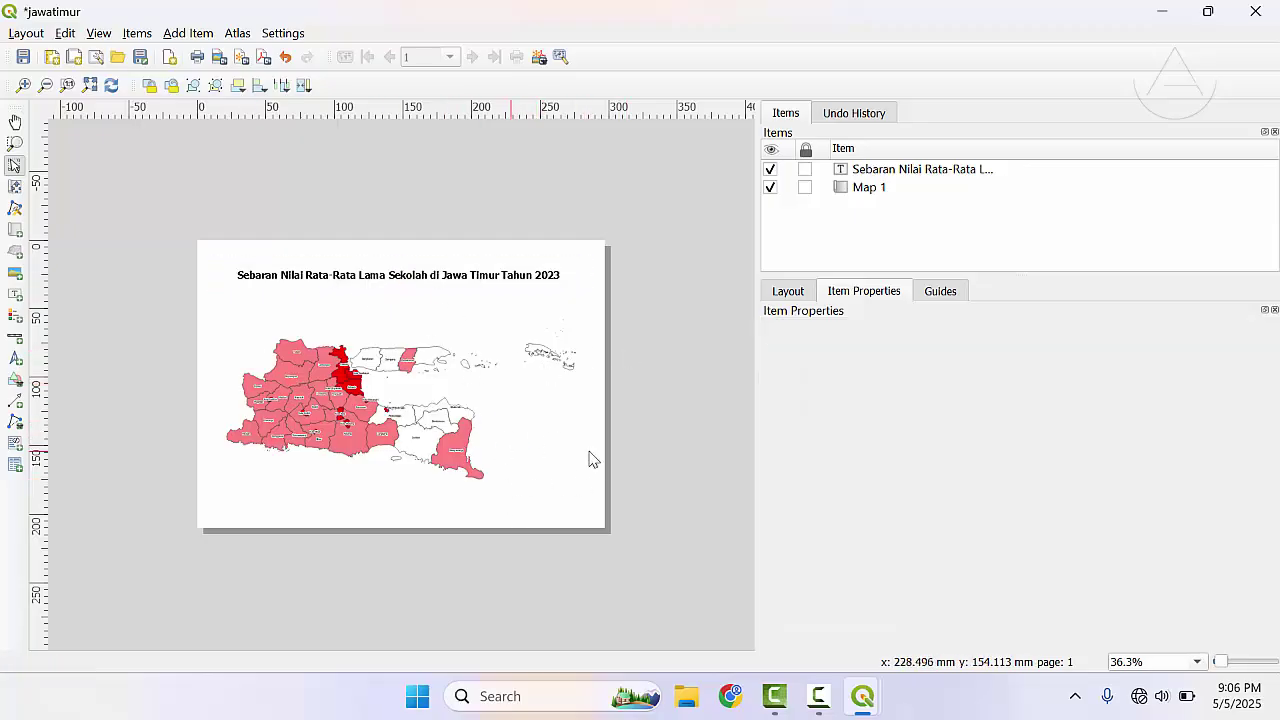
- Check the region labels on the layout map up close, then switch to the main QGIS project window and close the Layout Manager
{"action": "scroll", "coordinate": [404, 405], "scroll_direction": "up", "scroll_amount": 4}
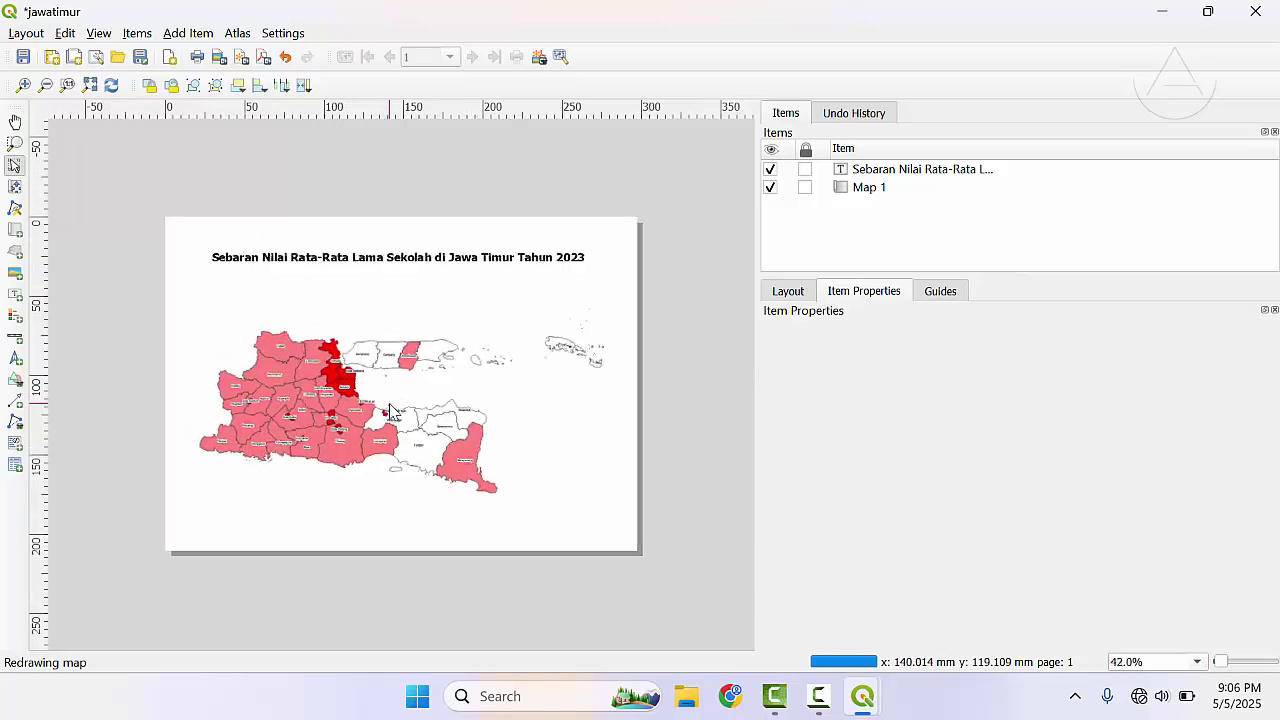
{"action": "scroll", "coordinate": [311, 407], "scroll_direction": "down", "scroll_amount": 2}
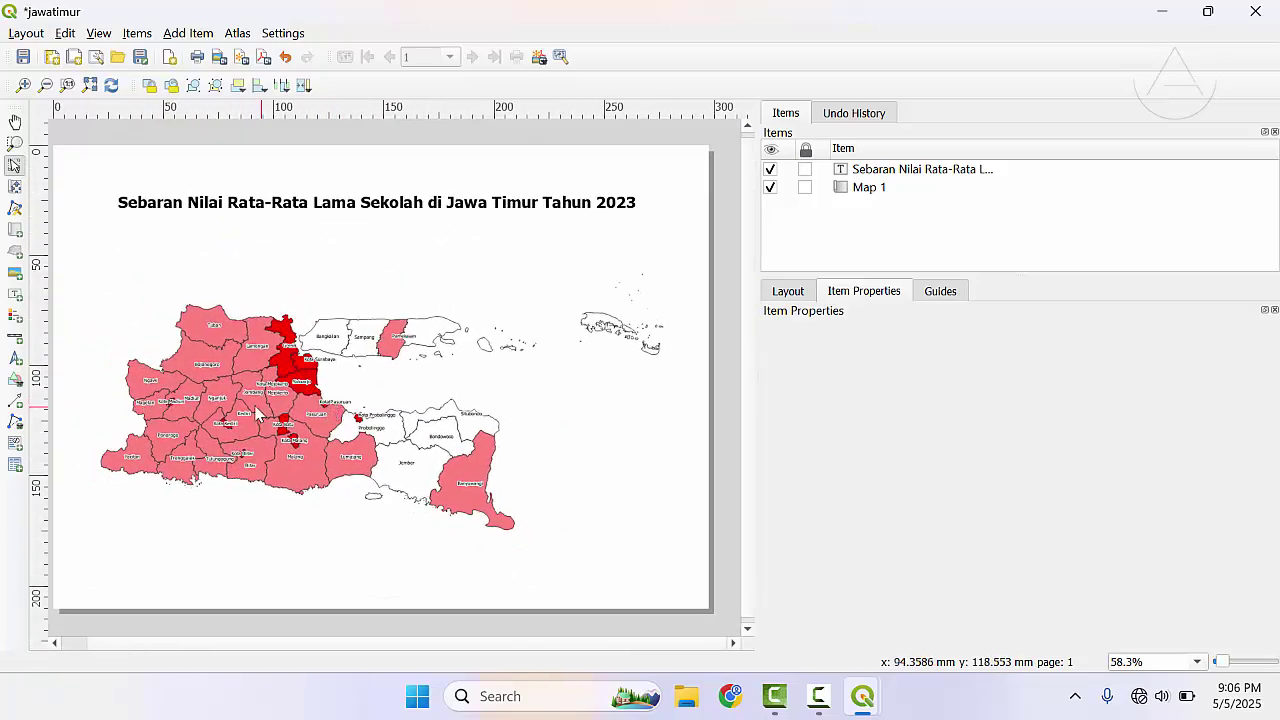
{"action": "scroll", "coordinate": [240, 410], "scroll_direction": "up", "scroll_amount": 4}
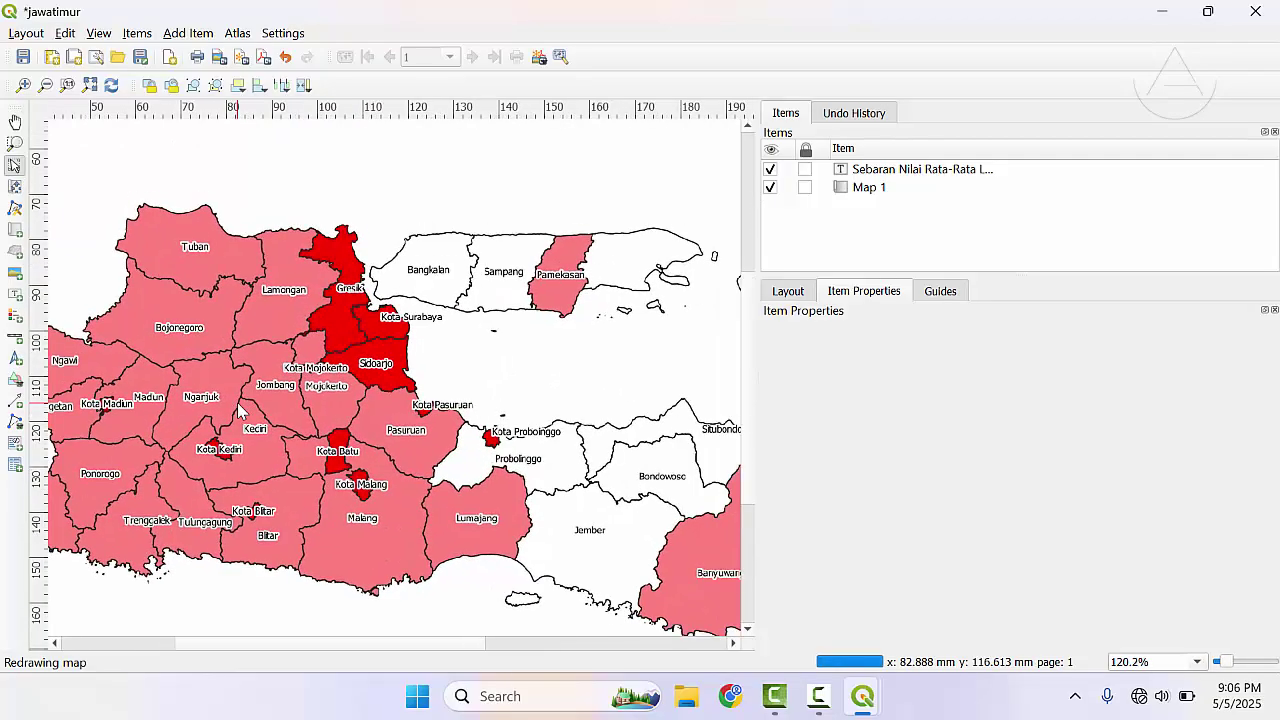
{"action": "scroll", "coordinate": [240, 410], "scroll_direction": "down", "scroll_amount": 1}
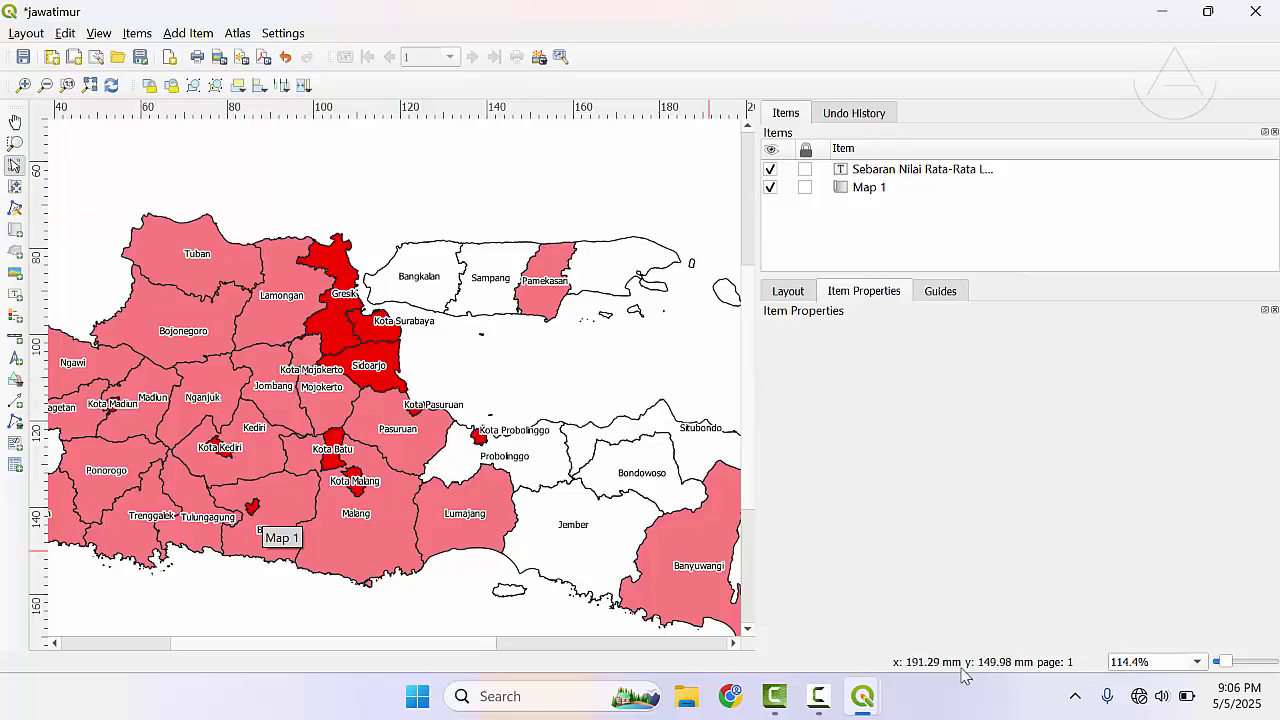
{"action": "mouse_move", "coordinate": [868, 696]}
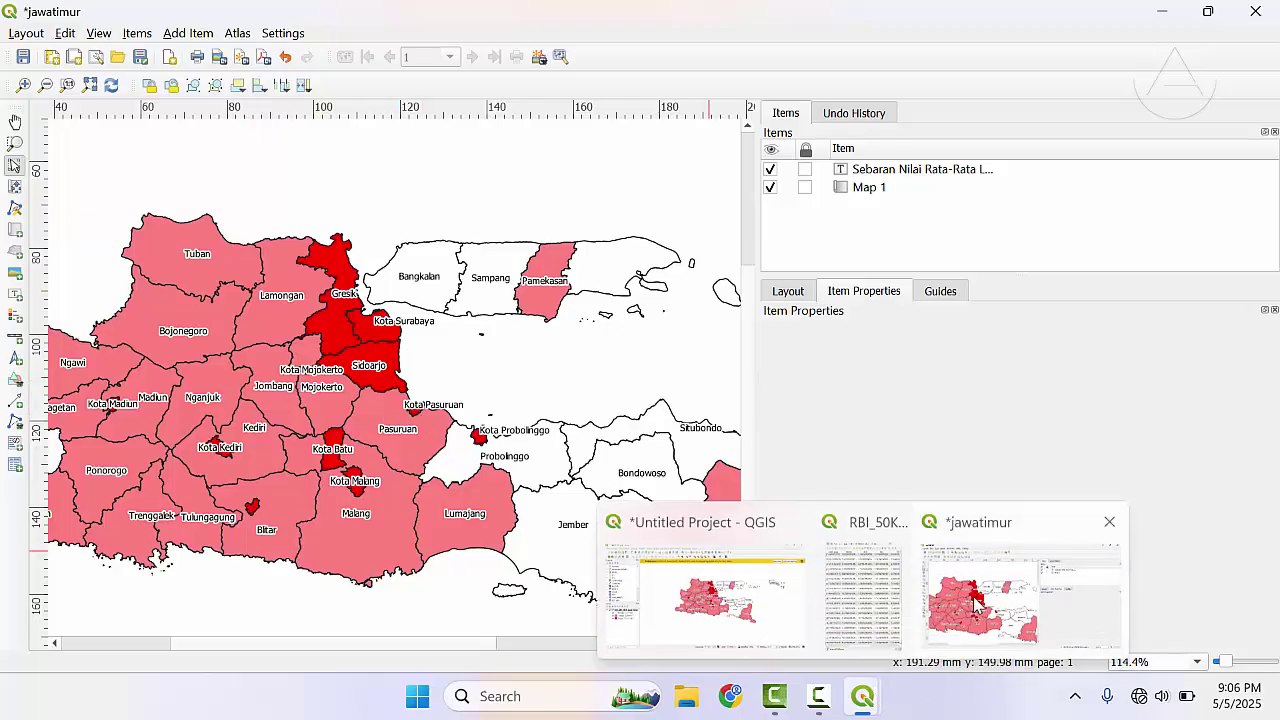
{"action": "left_click", "coordinate": [770, 565]}
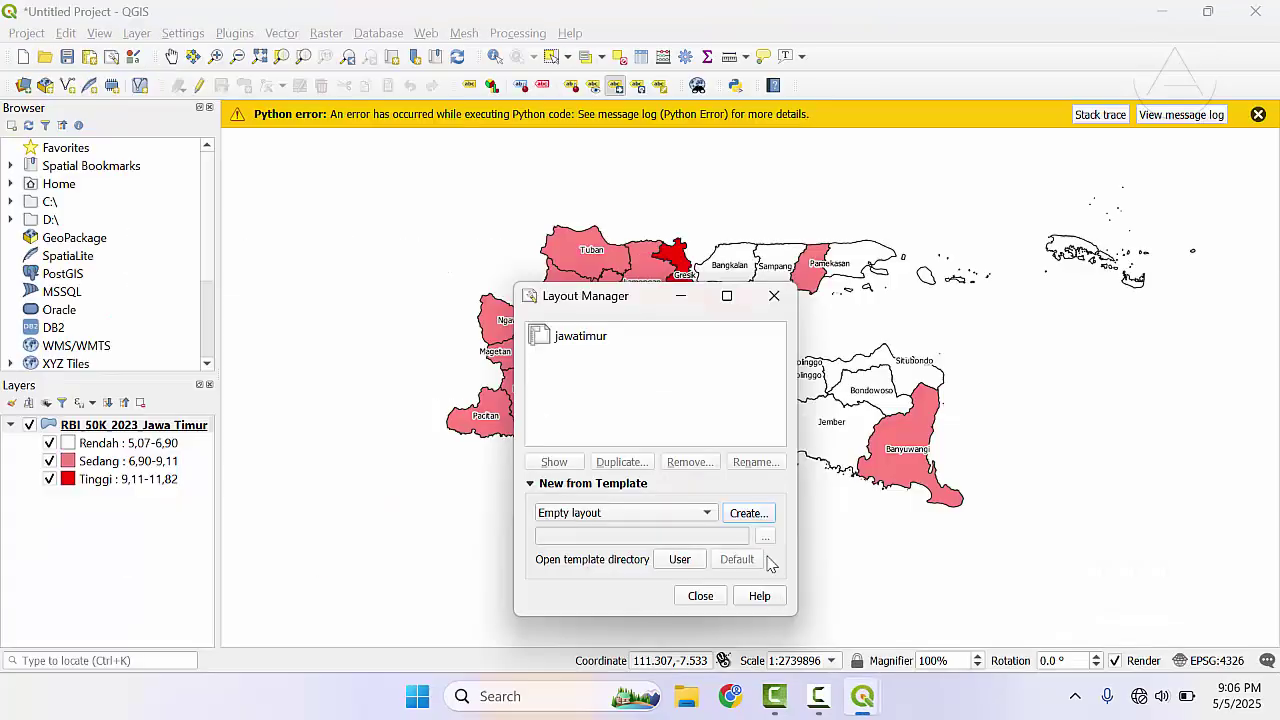
{"action": "left_click", "coordinate": [774, 295]}
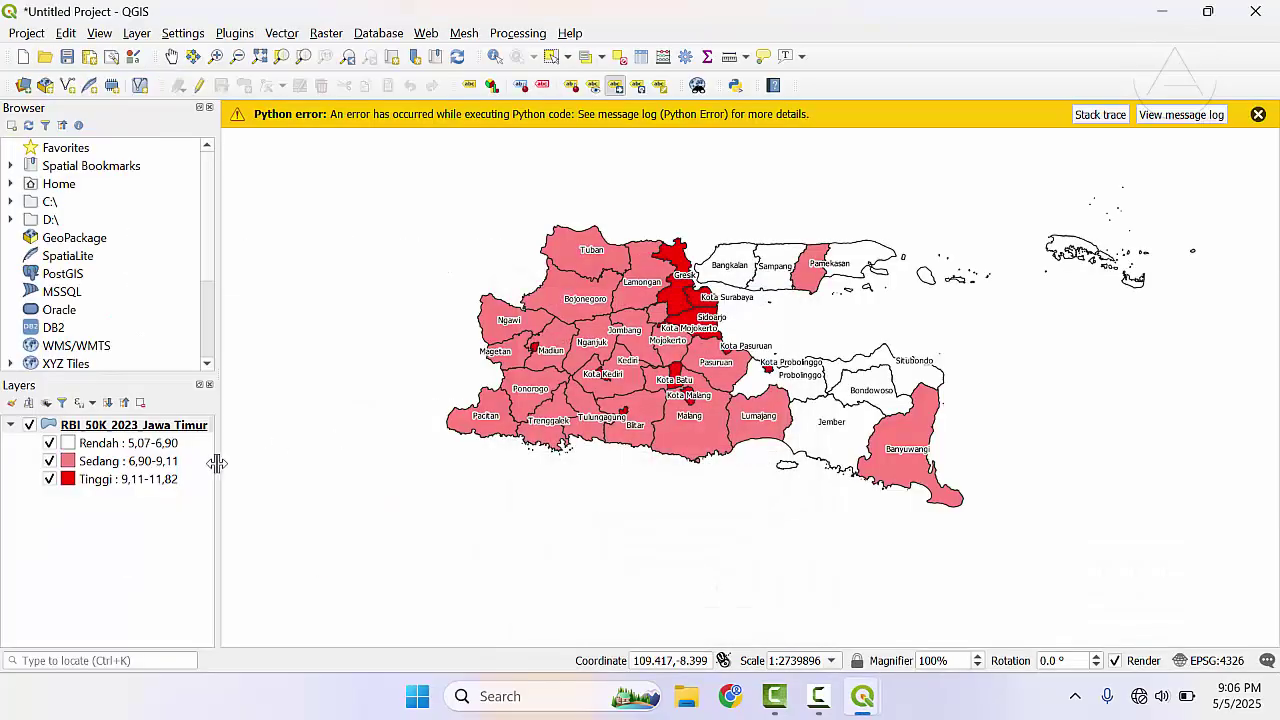
- Set the label text size of the RBI_50K_2023_Jawa Timur layer to 9 points and apply it
{"action": "right_click", "coordinate": [160, 428]}
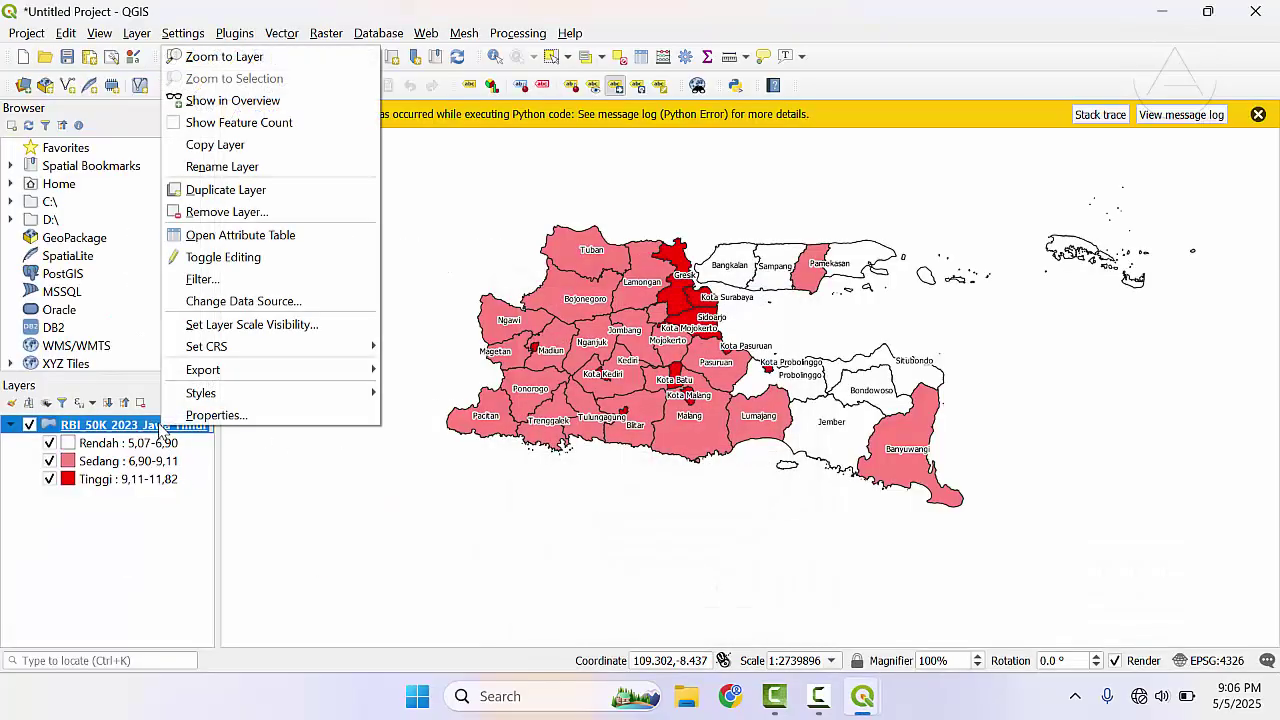
{"action": "left_click", "coordinate": [274, 413]}
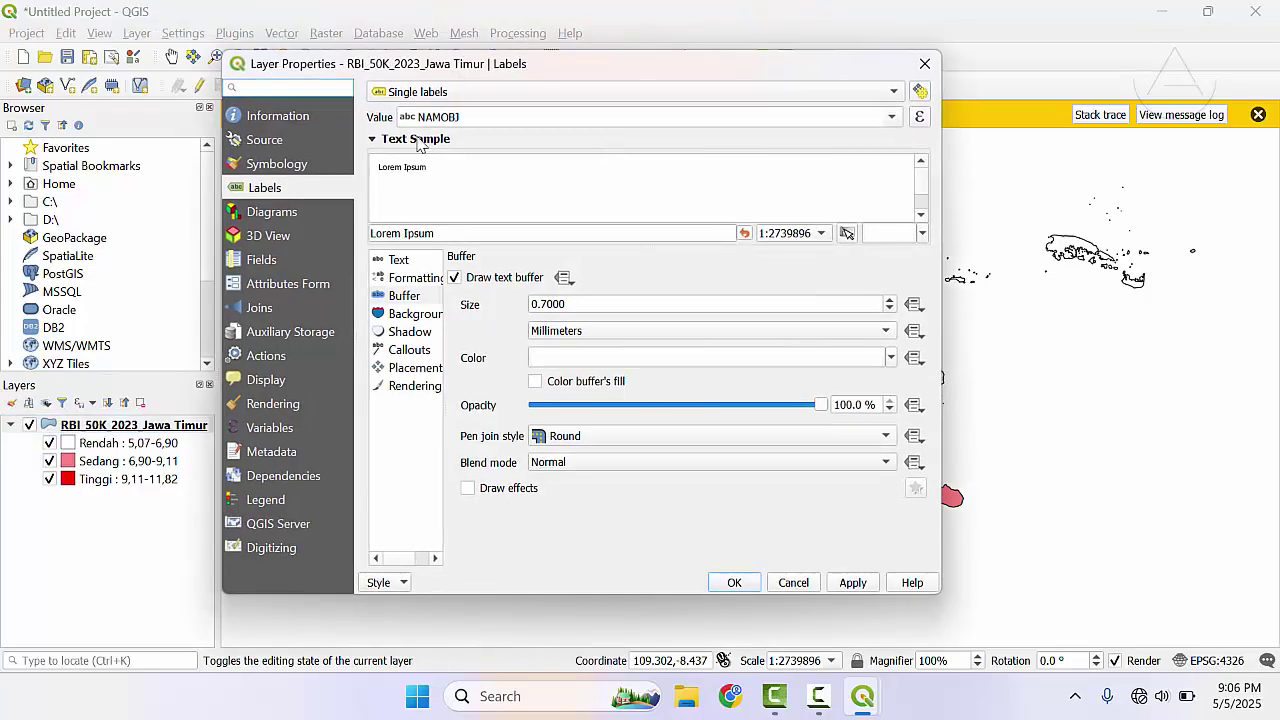
{"action": "left_click", "coordinate": [400, 260]}
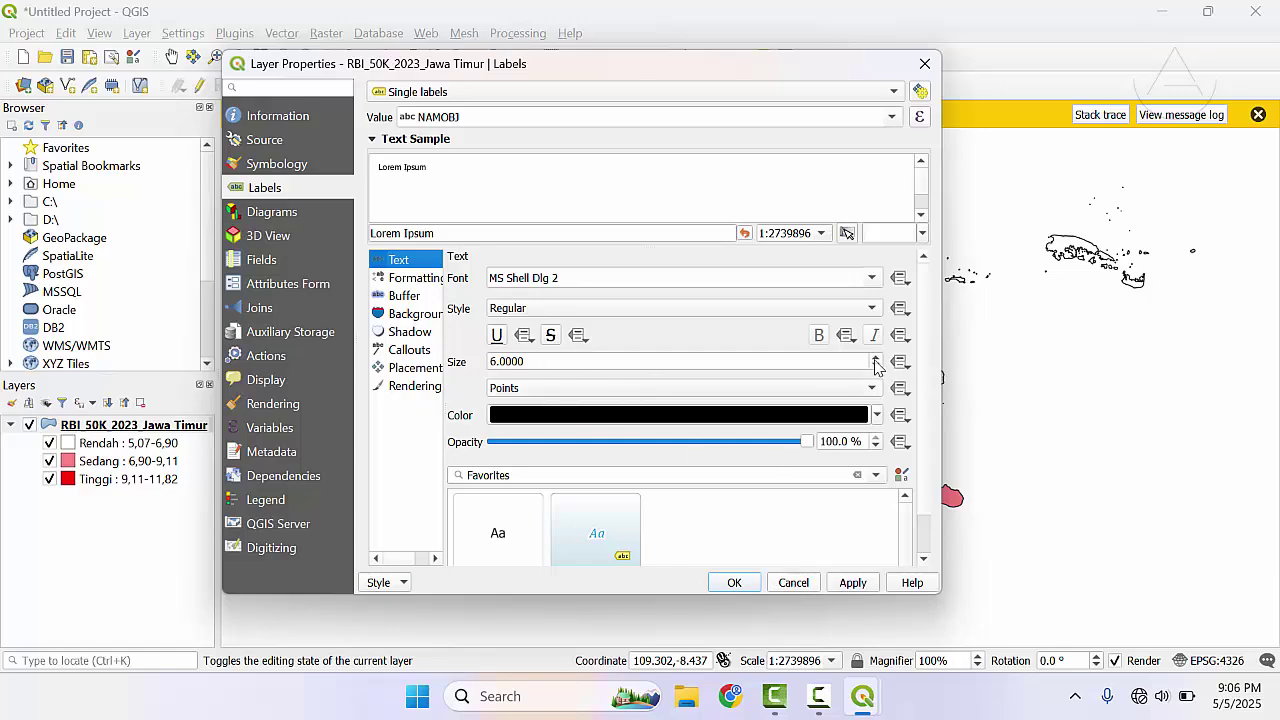
{"action": "left_click", "coordinate": [875, 359]}
{"action": "left_click", "coordinate": [875, 359]}
{"action": "left_click", "coordinate": [875, 368]}
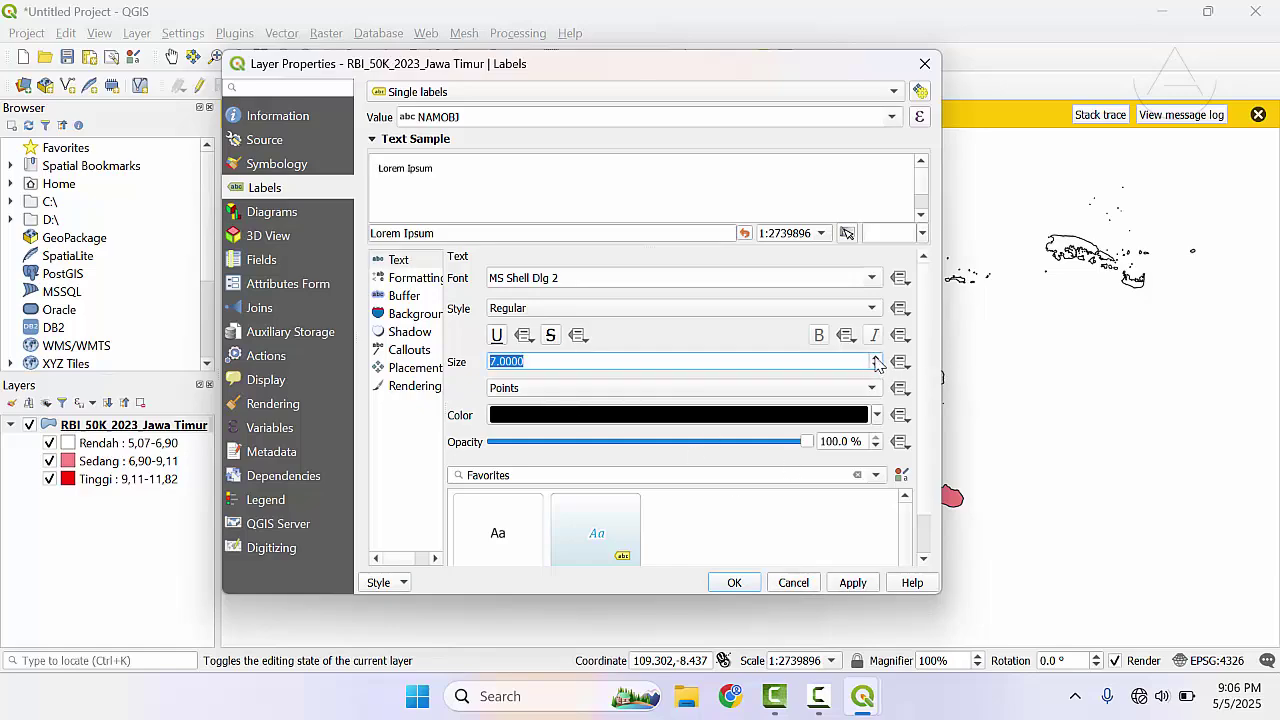
{"action": "left_click", "coordinate": [875, 358]}
{"action": "left_click", "coordinate": [875, 358]}
{"action": "left_click", "coordinate": [846, 583]}
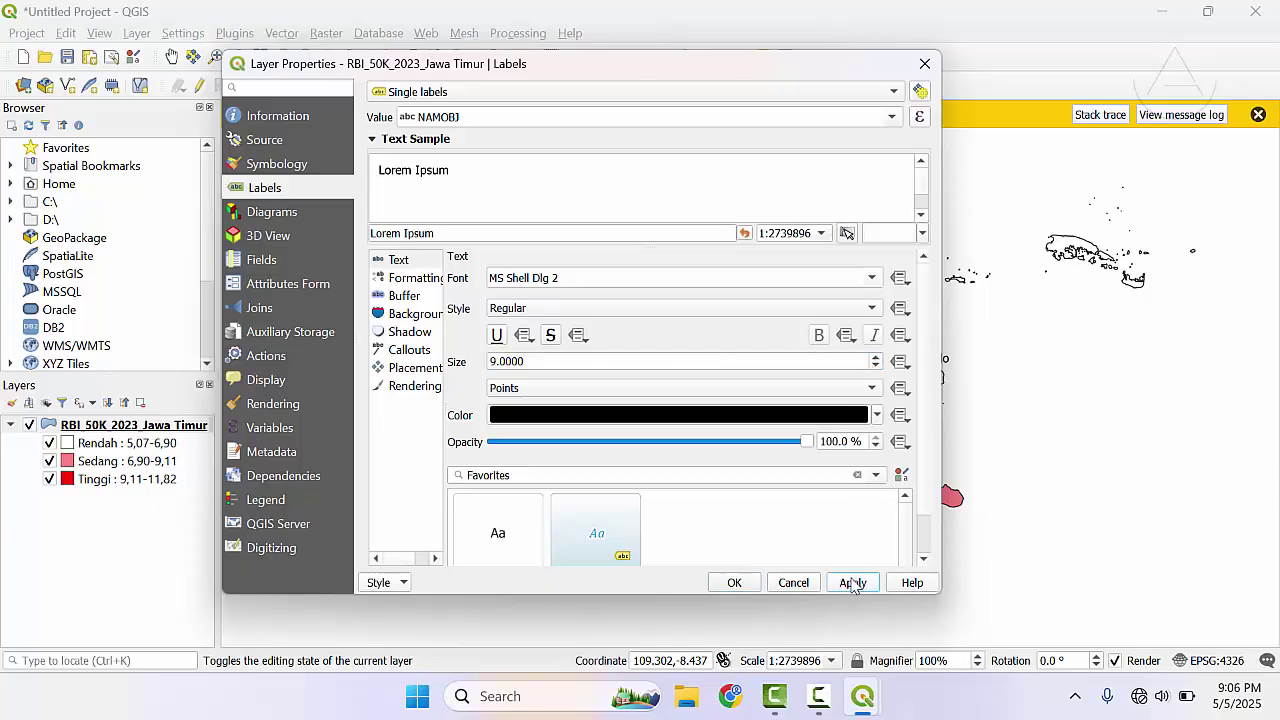
{"action": "left_click", "coordinate": [734, 583]}
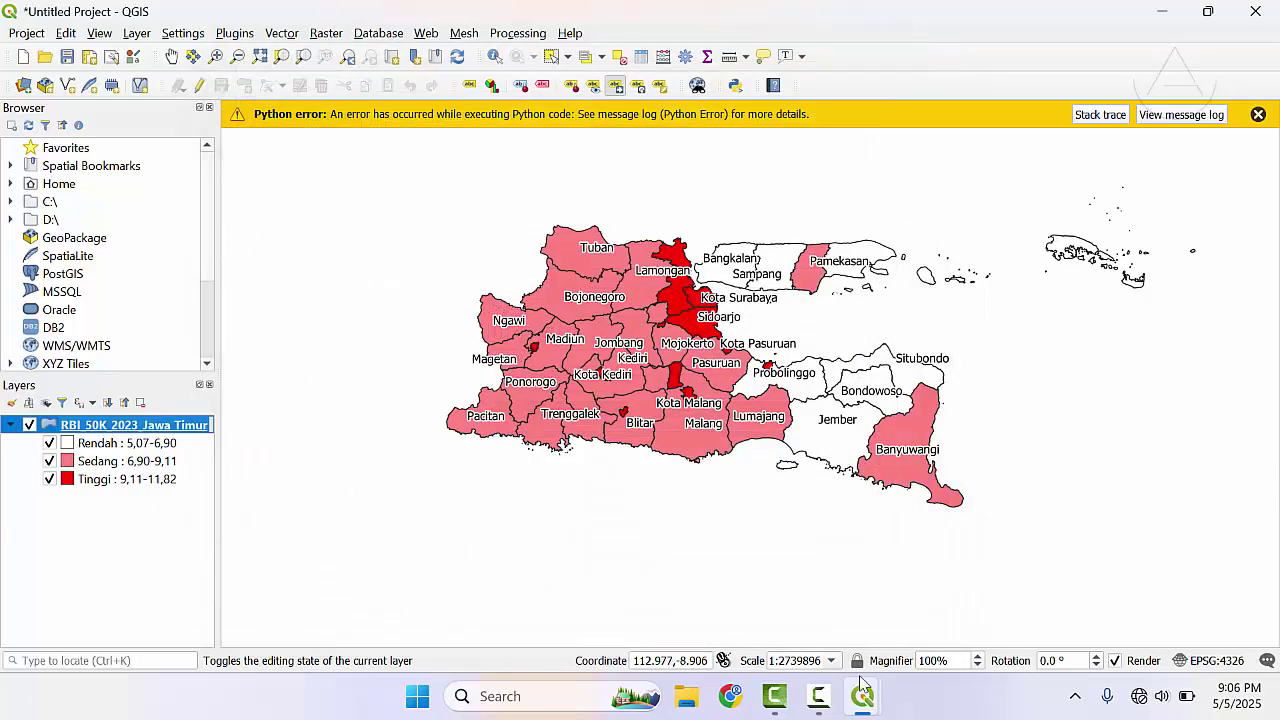
- Return to the jawatimur print layout window
{"action": "mouse_move", "coordinate": [862, 700]}
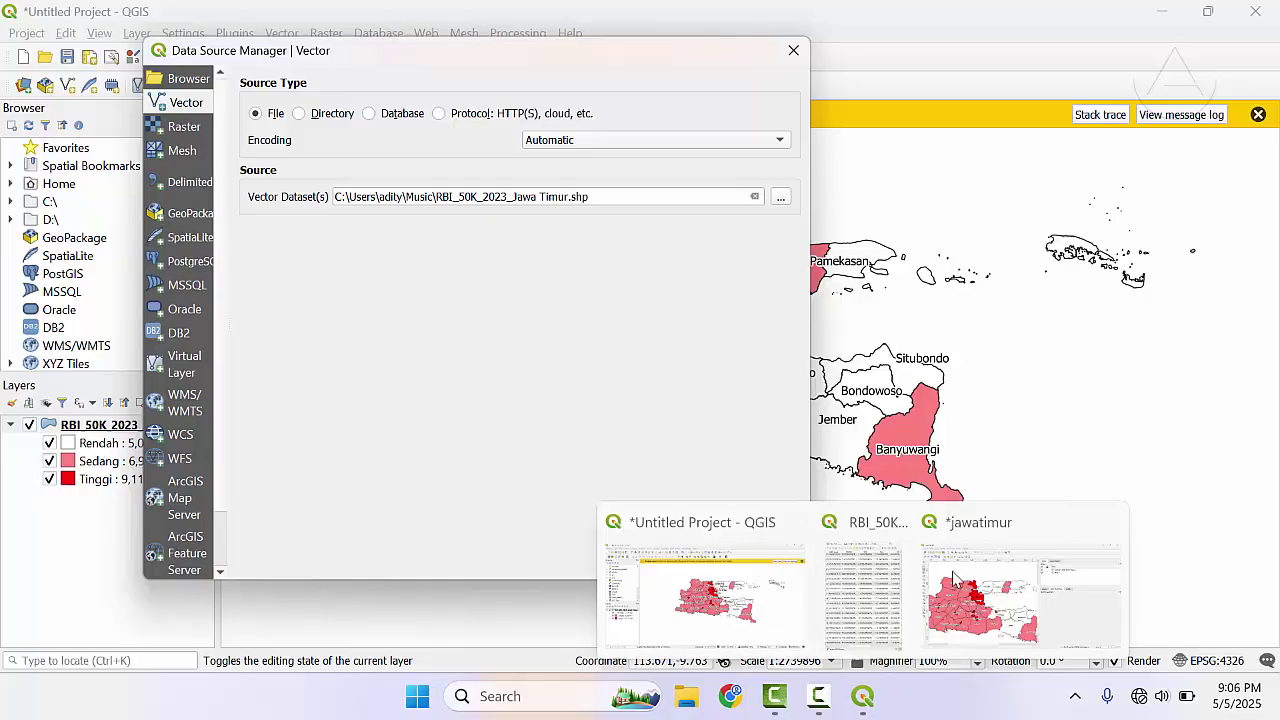
{"action": "left_click", "coordinate": [766, 566]}
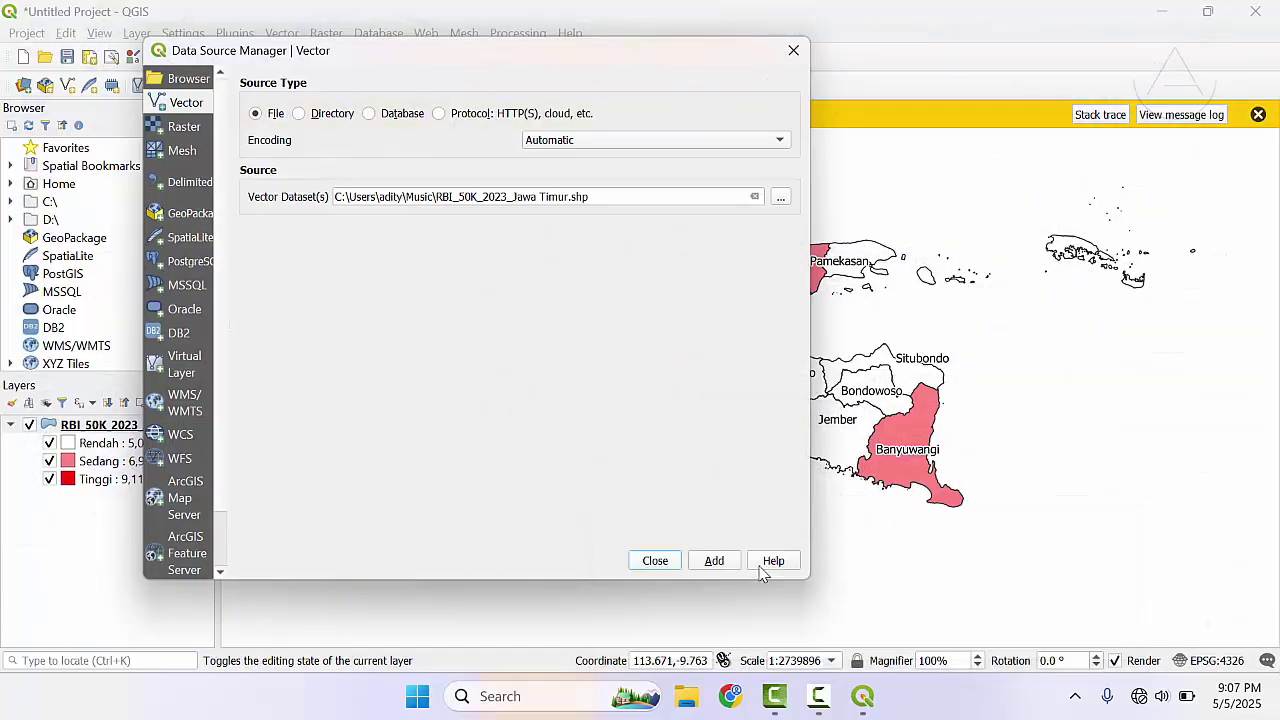
{"action": "mouse_move", "coordinate": [883, 700]}
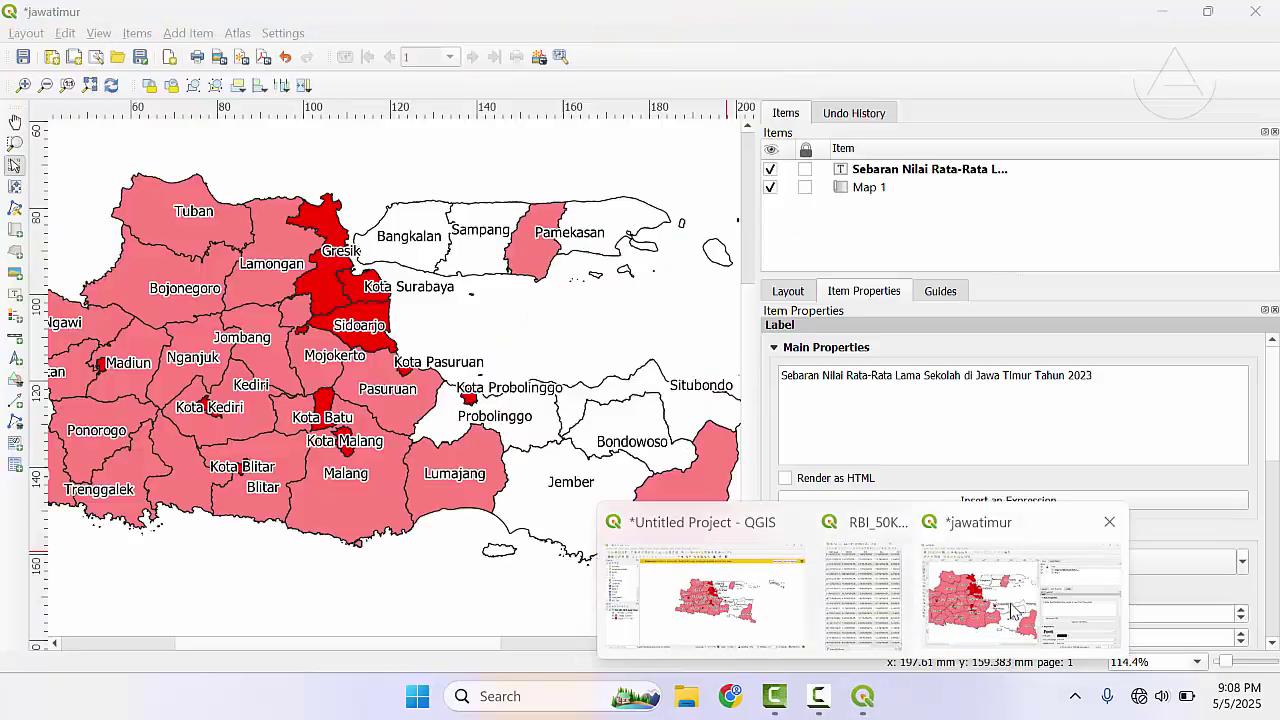
{"action": "left_click", "coordinate": [1013, 612]}
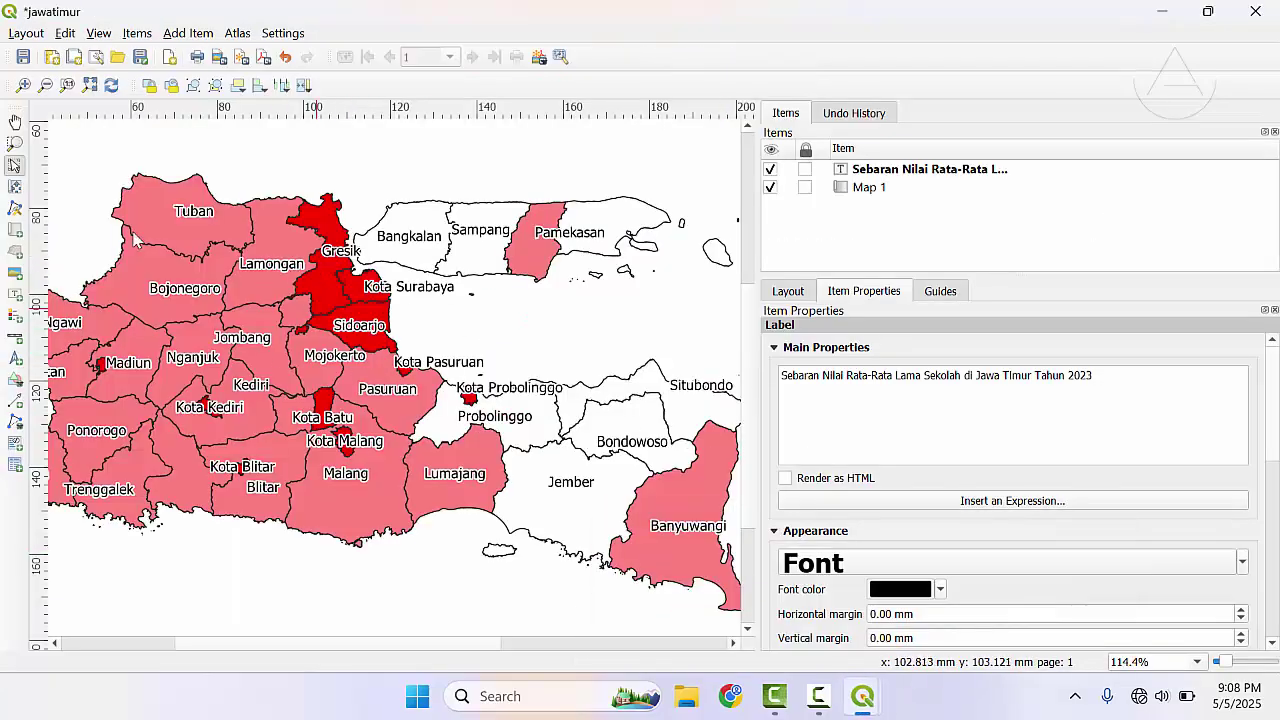
- Select Map 1 in the layout, check its region labels up close and refresh the map preview
{"action": "left_click", "coordinate": [15, 166]}
{"action": "left_click", "coordinate": [340, 247]}
{"action": "scroll", "coordinate": [400, 270], "scroll_direction": "down", "scroll_amount": 2}
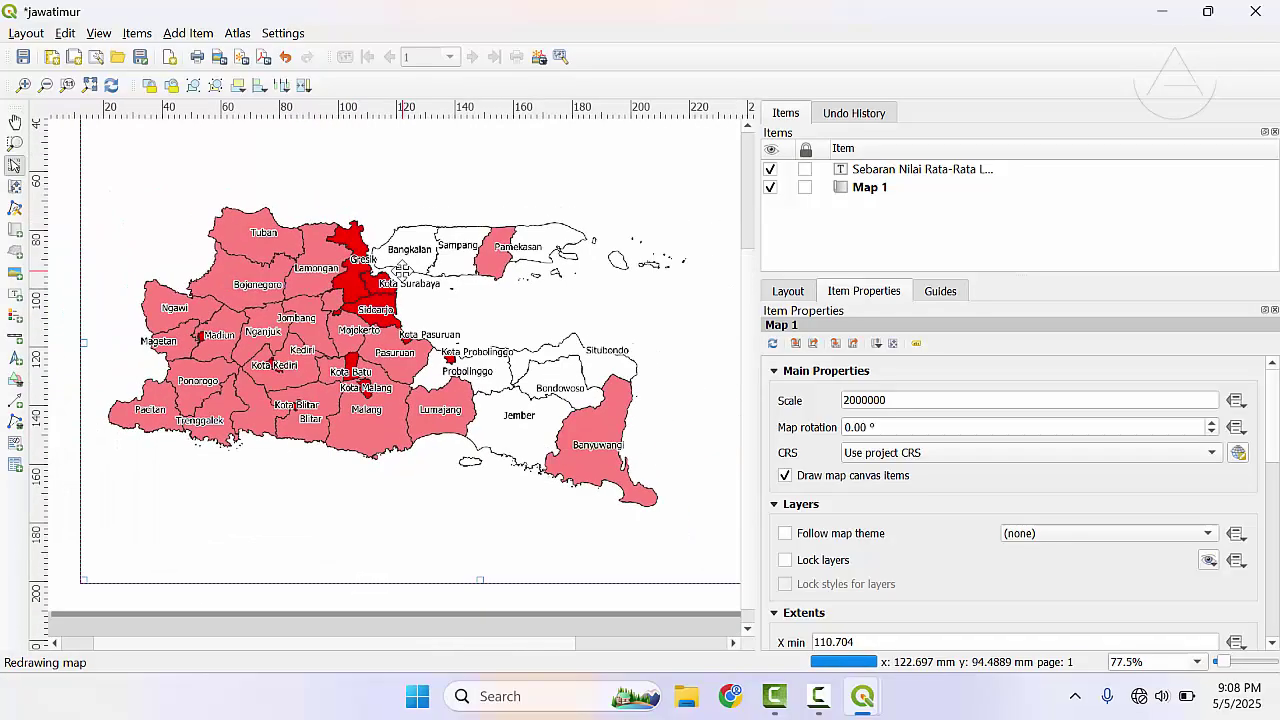
{"action": "scroll", "coordinate": [434, 300], "scroll_direction": "up", "scroll_amount": 3}
{"action": "scroll", "coordinate": [436, 301], "scroll_direction": "down", "scroll_amount": 3}
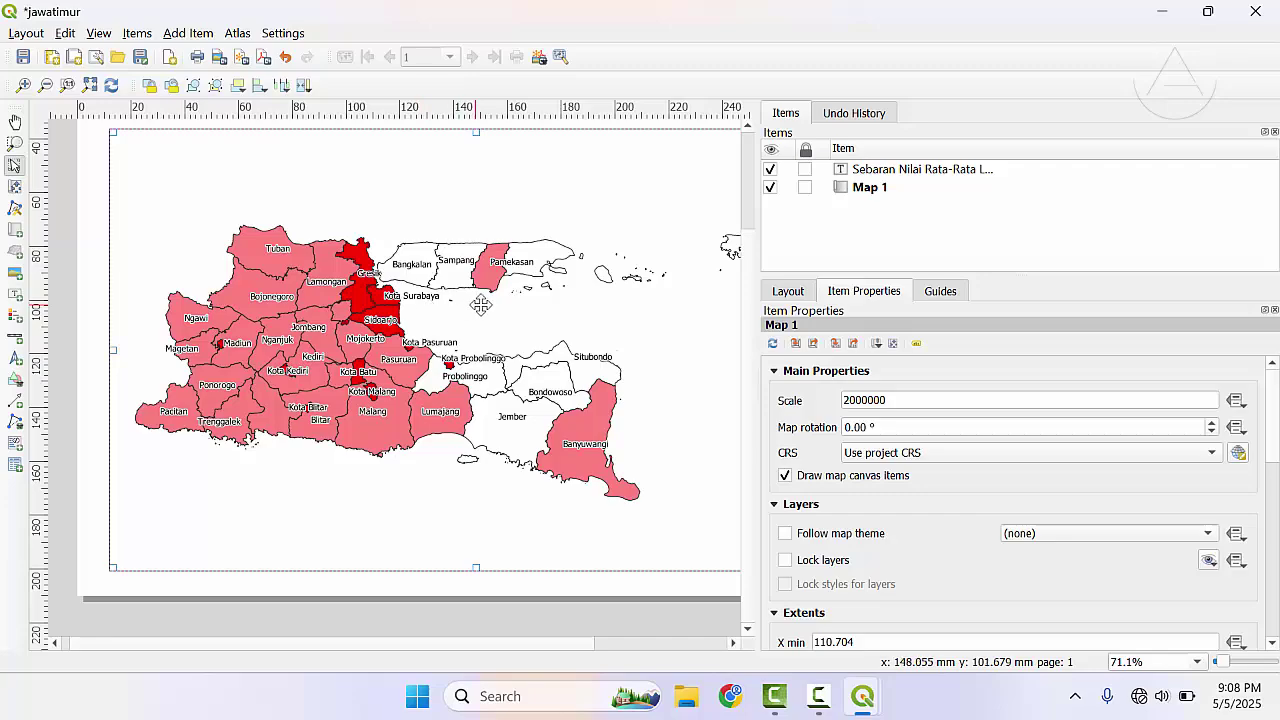
{"action": "left_click", "coordinate": [789, 289]}
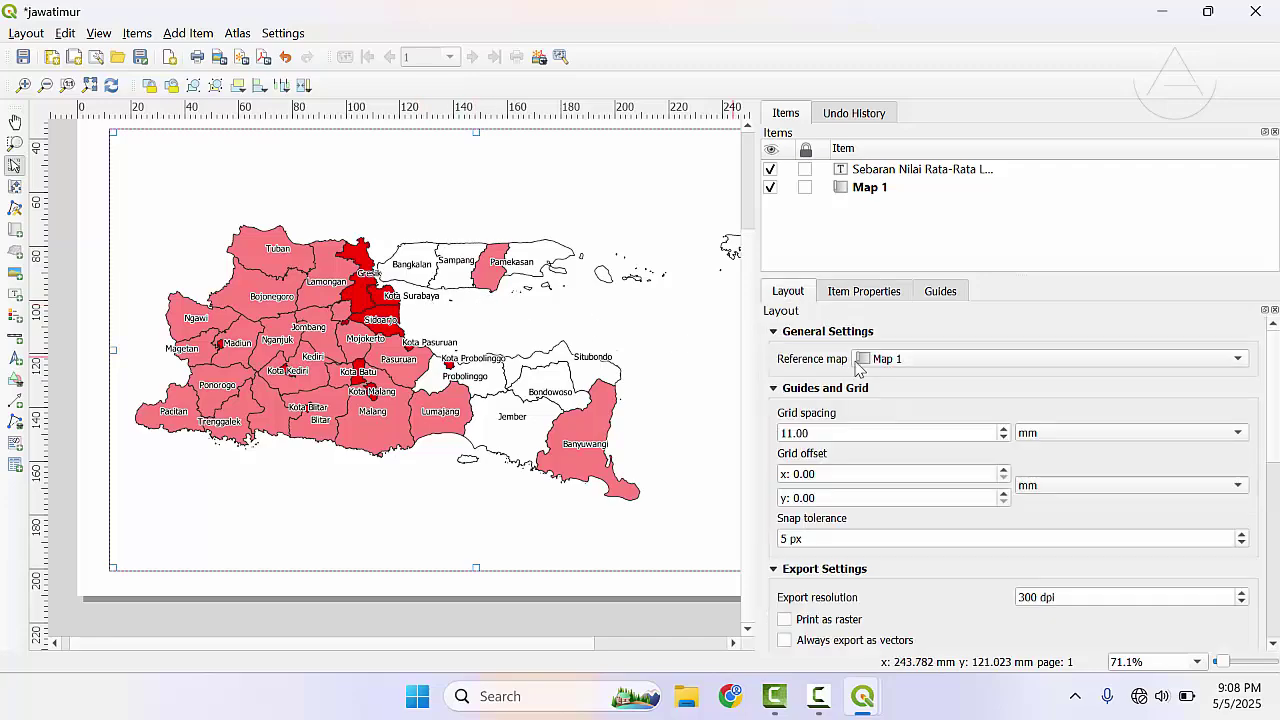
{"action": "left_click", "coordinate": [864, 292]}
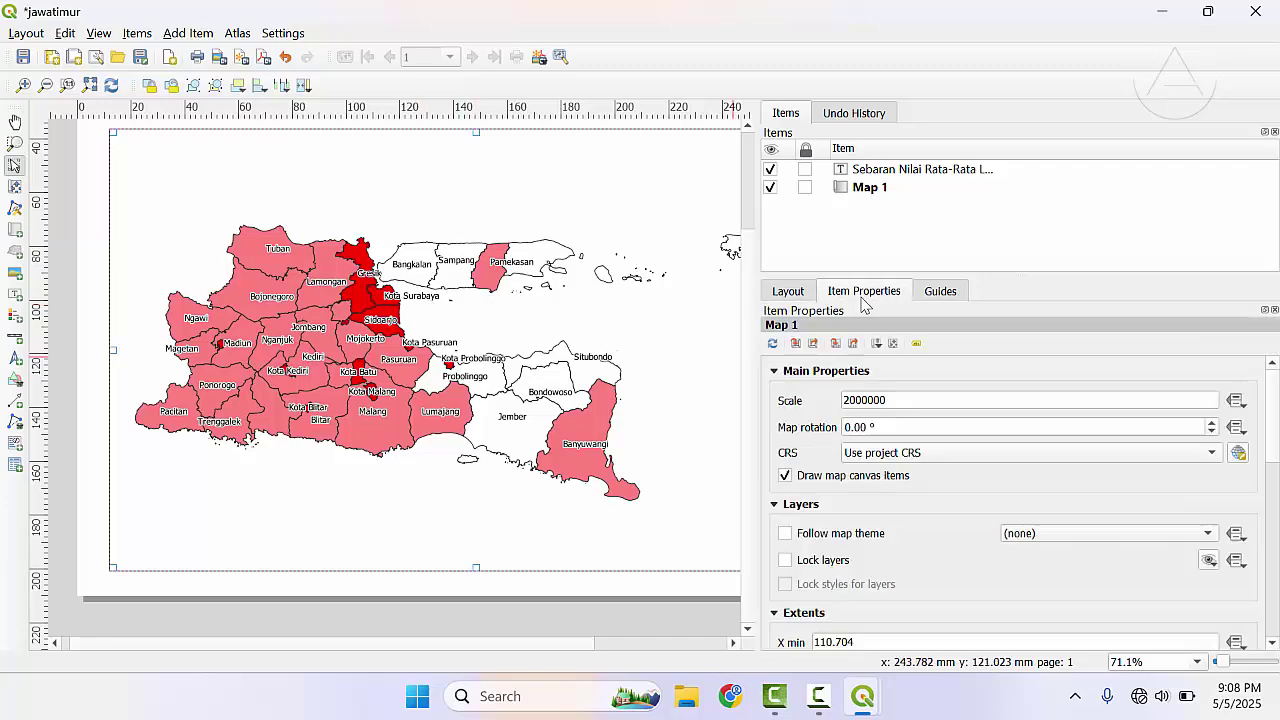
{"action": "left_click", "coordinate": [772, 345]}
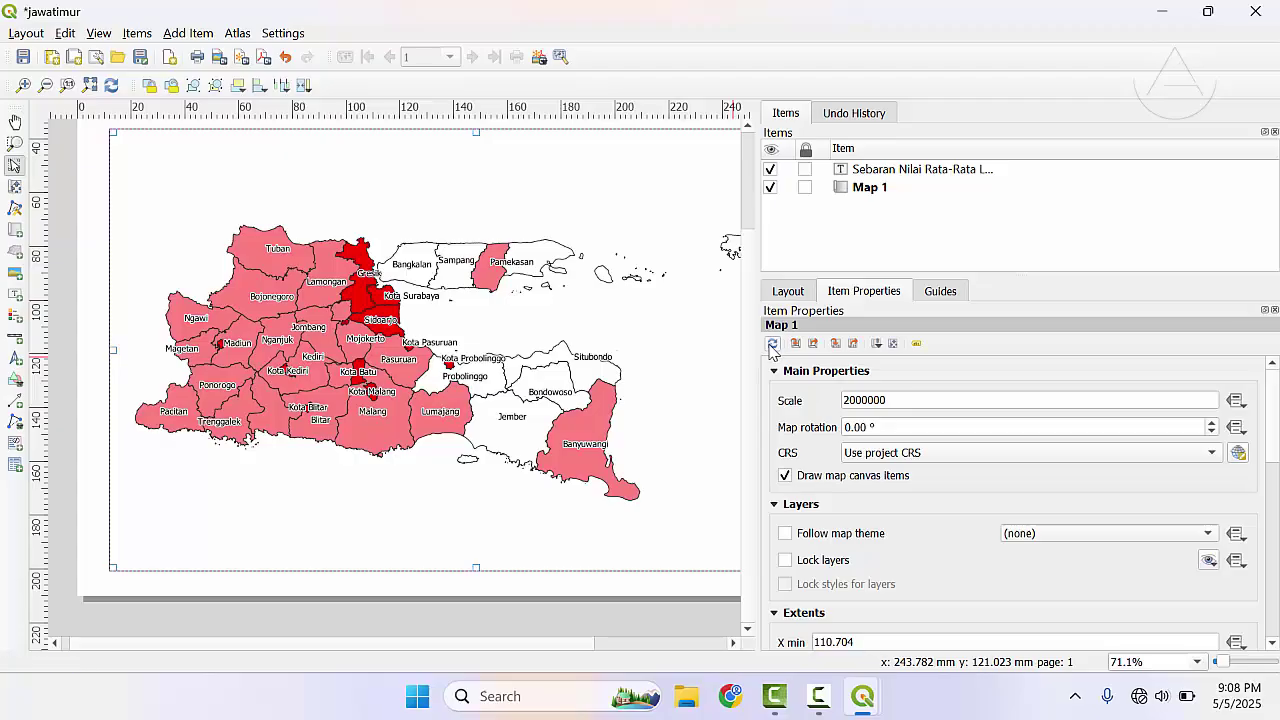
{"action": "left_click", "coordinate": [772, 345]}
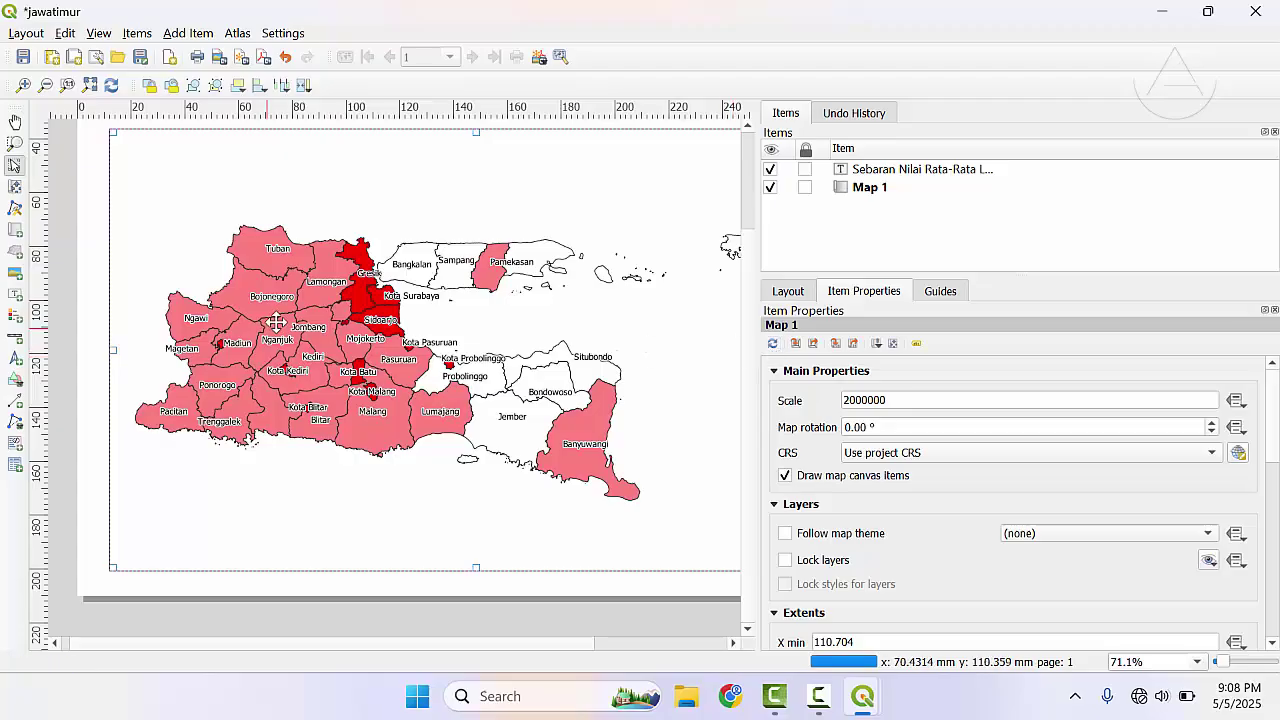
- Switch to the main QGIS project window and set the RBI_50K_2023_Jawa Timur layer's label text size to 6 points
{"action": "left_click", "coordinate": [852, 698]}
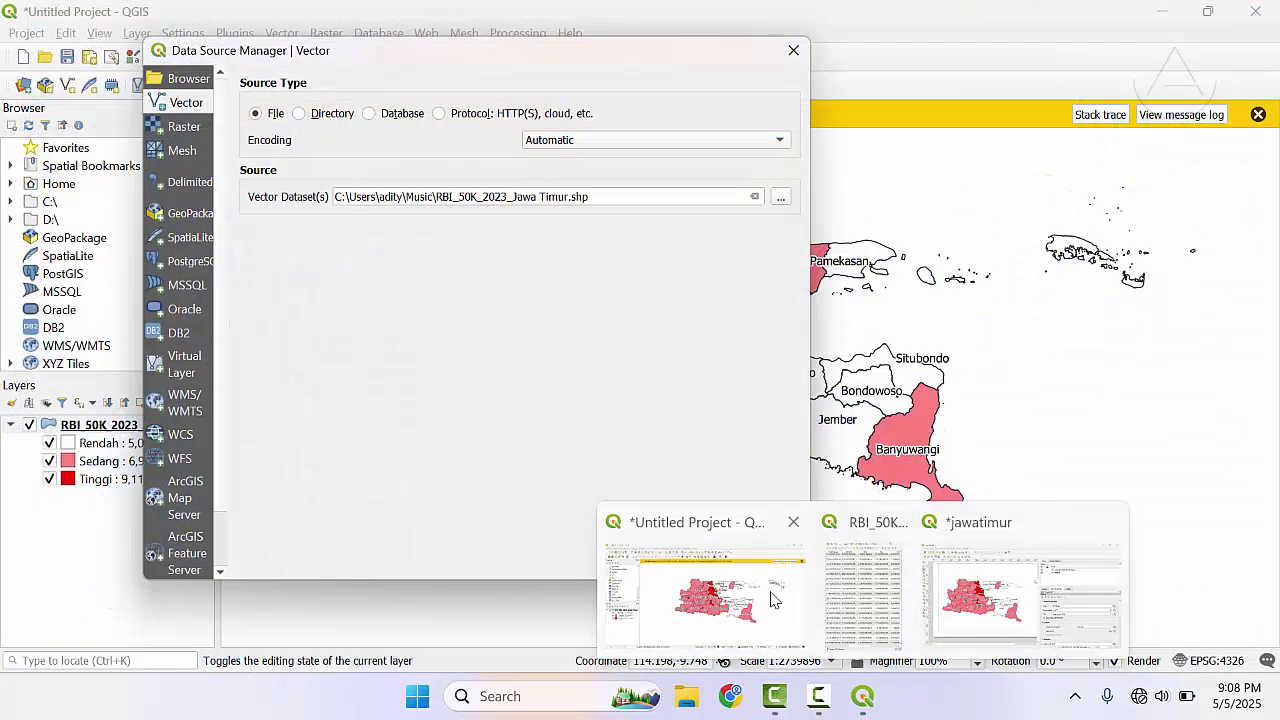
{"action": "left_click", "coordinate": [730, 595]}
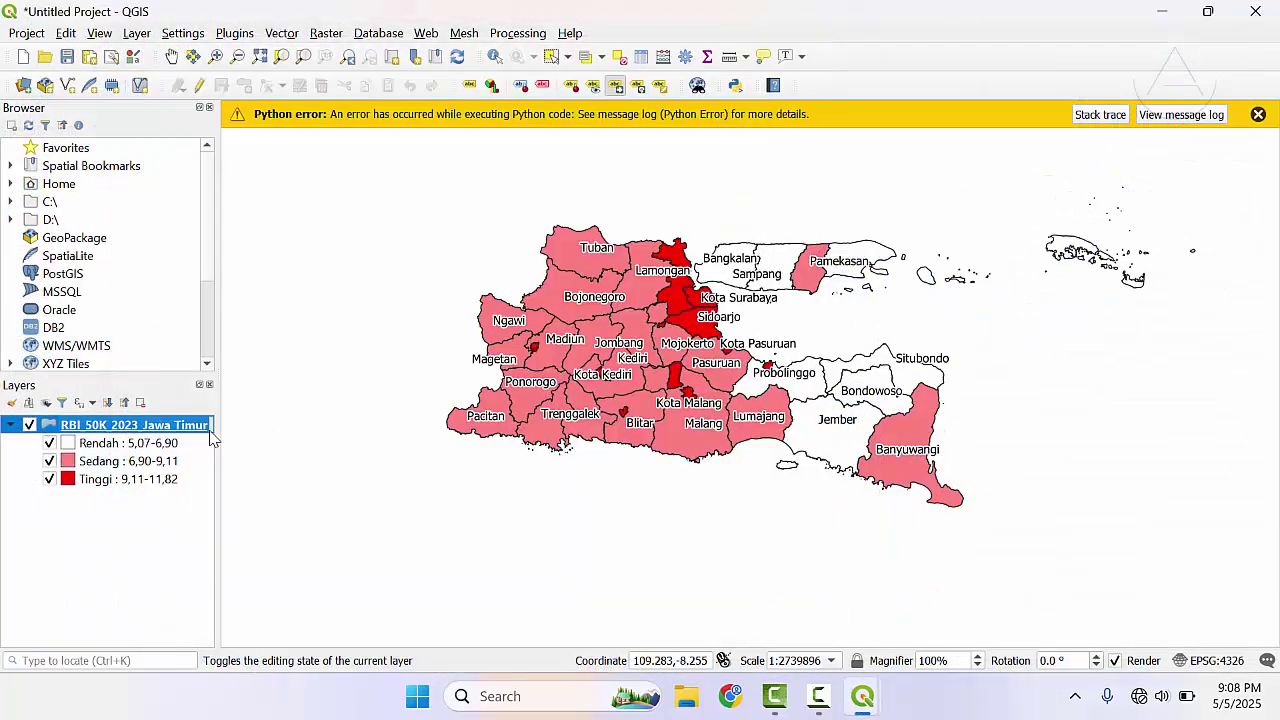
{"action": "right_click", "coordinate": [170, 423]}
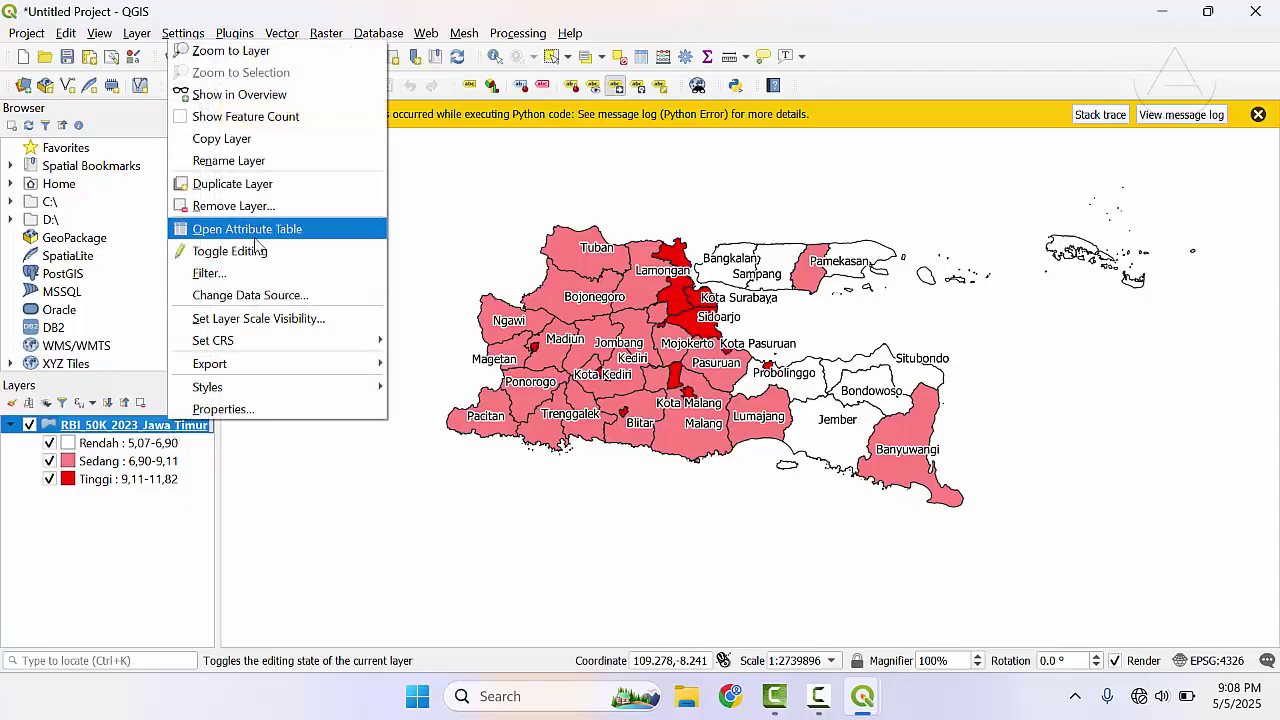
{"action": "left_click", "coordinate": [283, 410]}
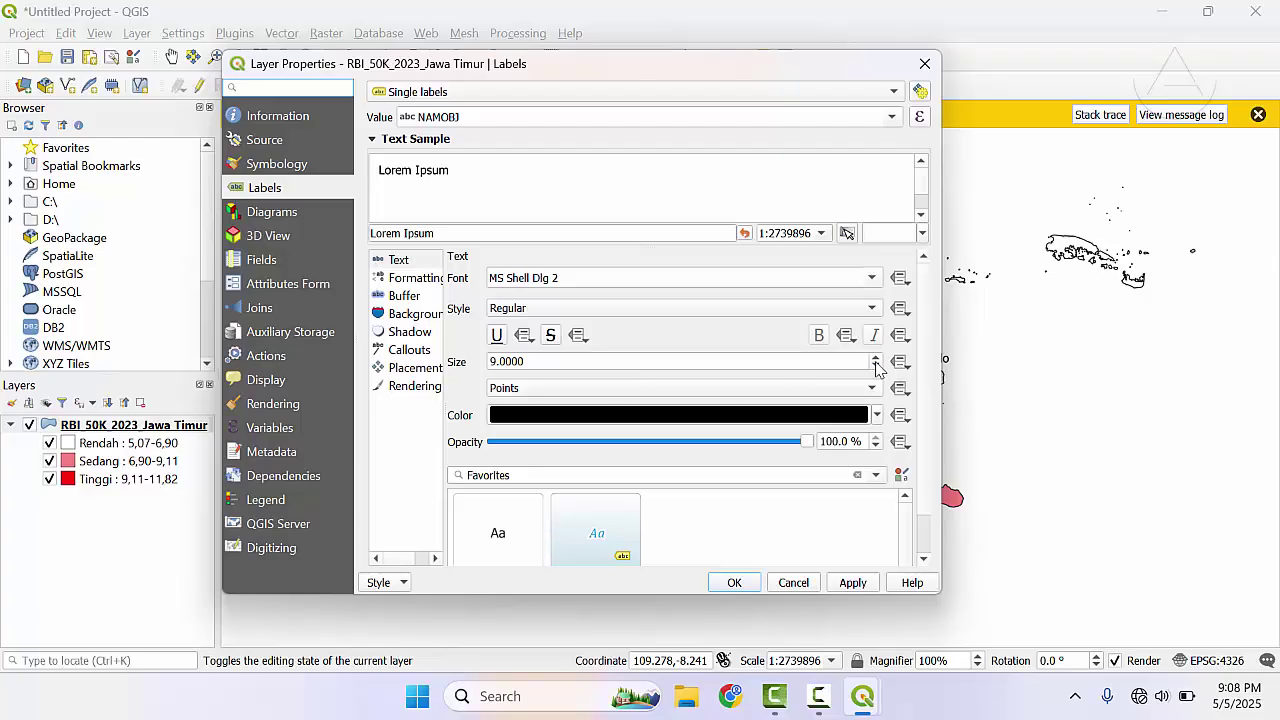
{"action": "left_click", "coordinate": [875, 366]}
{"action": "left_click", "coordinate": [875, 366]}
{"action": "left_click", "coordinate": [875, 366]}
{"action": "left_click", "coordinate": [851, 582]}
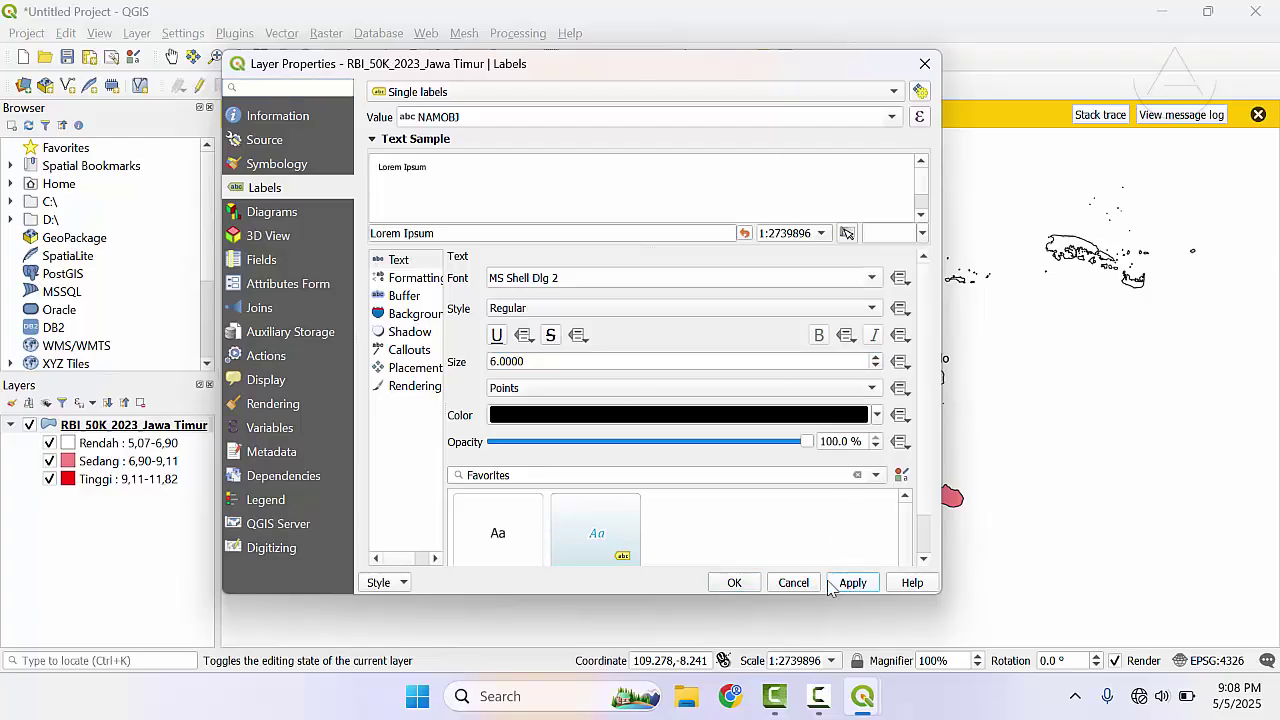
{"action": "left_click", "coordinate": [734, 582]}
- Return to the jawatimur print layout, refresh Map 1 with the new label size and check the region labels up close
{"action": "mouse_move", "coordinate": [863, 696]}
{"action": "left_click", "coordinate": [975, 620]}
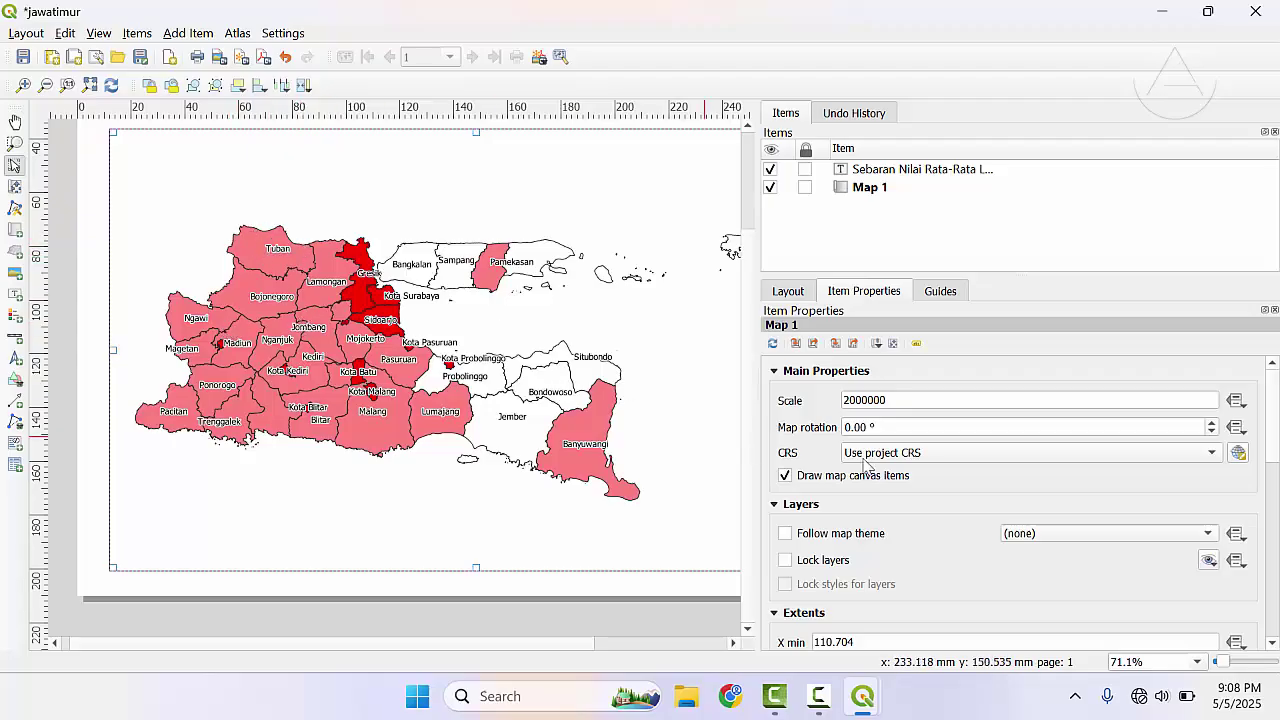
{"action": "left_click", "coordinate": [772, 344]}
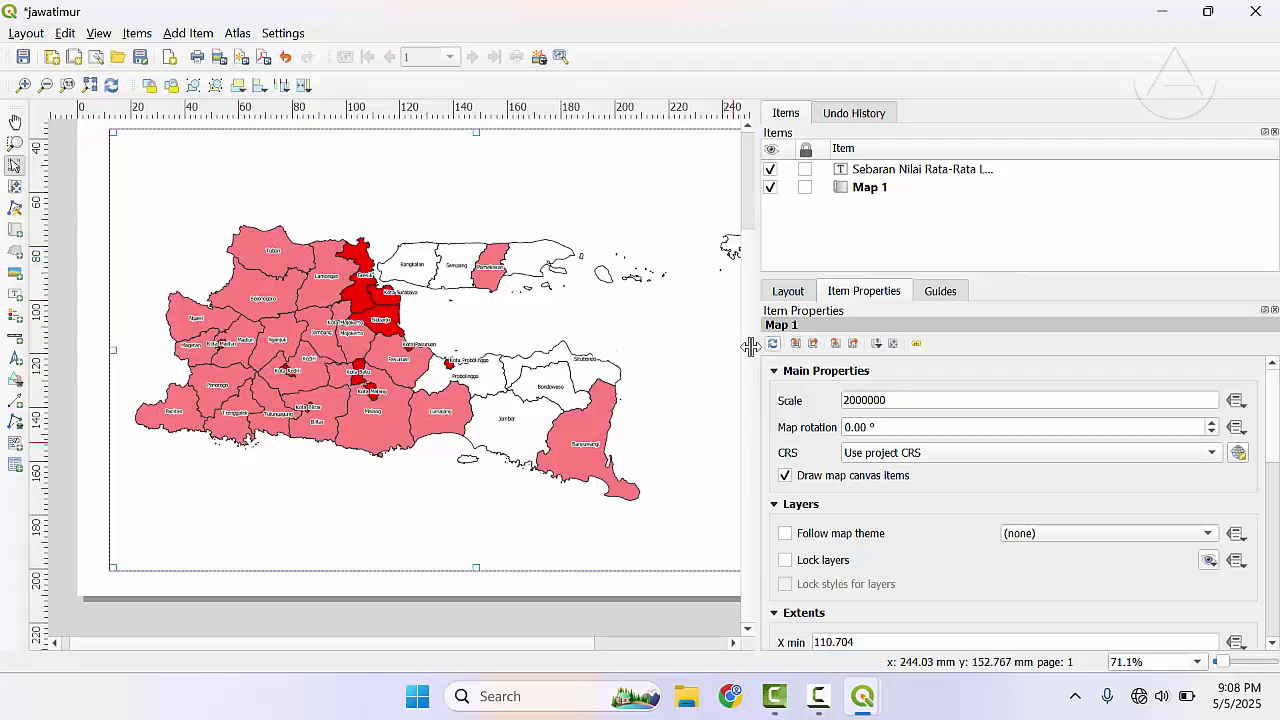
{"action": "scroll", "coordinate": [267, 318], "scroll_direction": "up", "scroll_amount": 1}
{"action": "scroll", "coordinate": [267, 318], "scroll_direction": "up", "scroll_amount": 2}
{"action": "scroll", "coordinate": [267, 318], "scroll_direction": "down", "scroll_amount": 3}
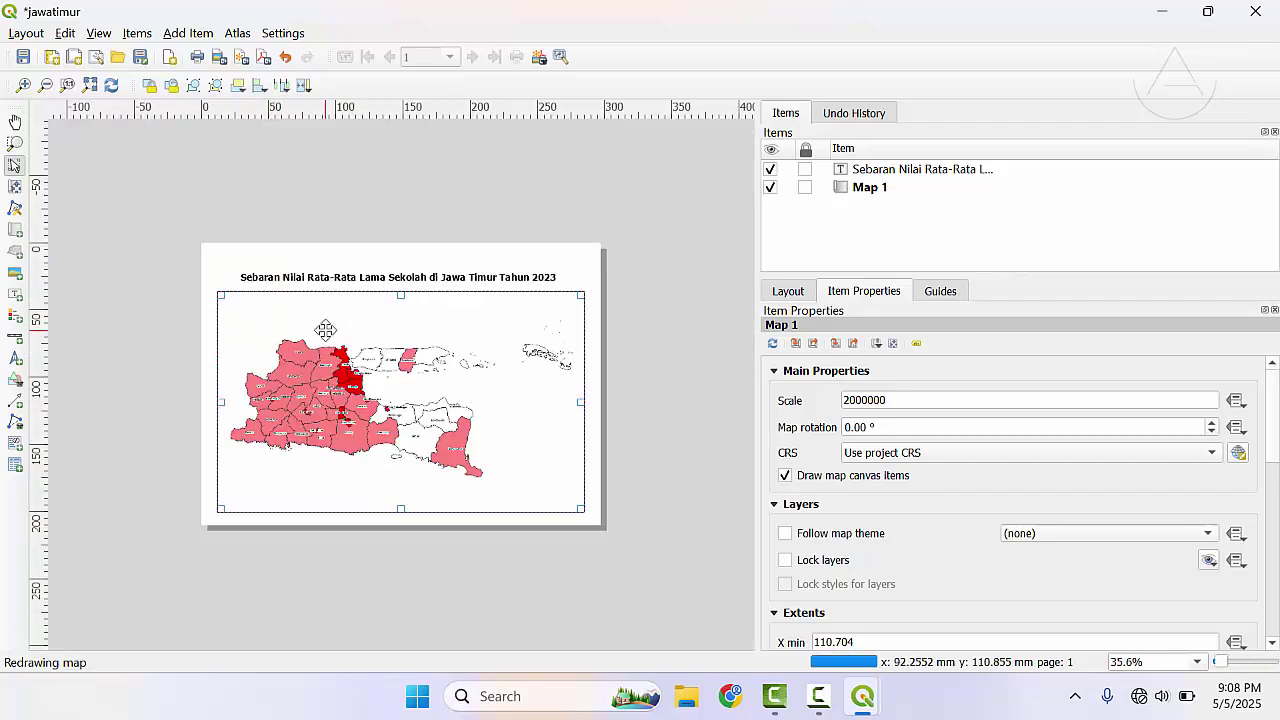
{"action": "scroll", "coordinate": [296, 325], "scroll_direction": "down", "scroll_amount": 1}
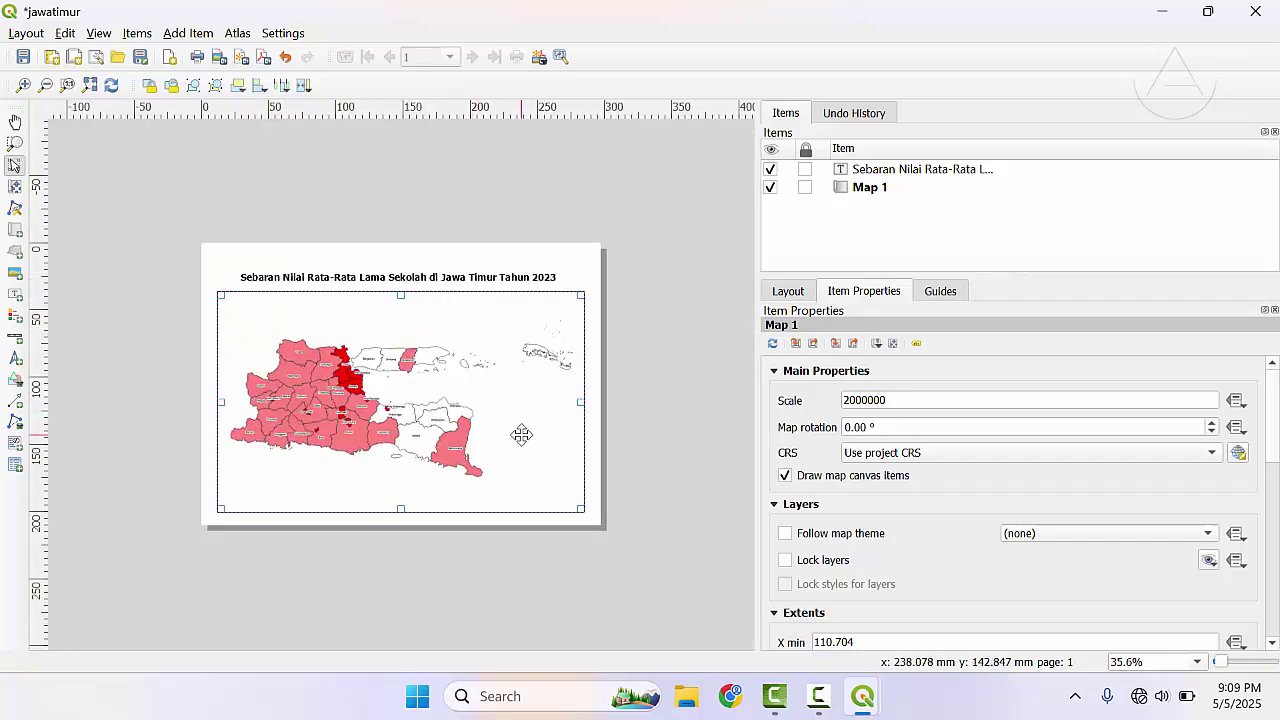
{"action": "scroll", "coordinate": [520, 434], "scroll_direction": "up", "scroll_amount": 1}
- Add a legend for Map 1 in the empty area east of Banyuwangi and shift it slightly further east
{"action": "left_click", "coordinate": [137, 33]}
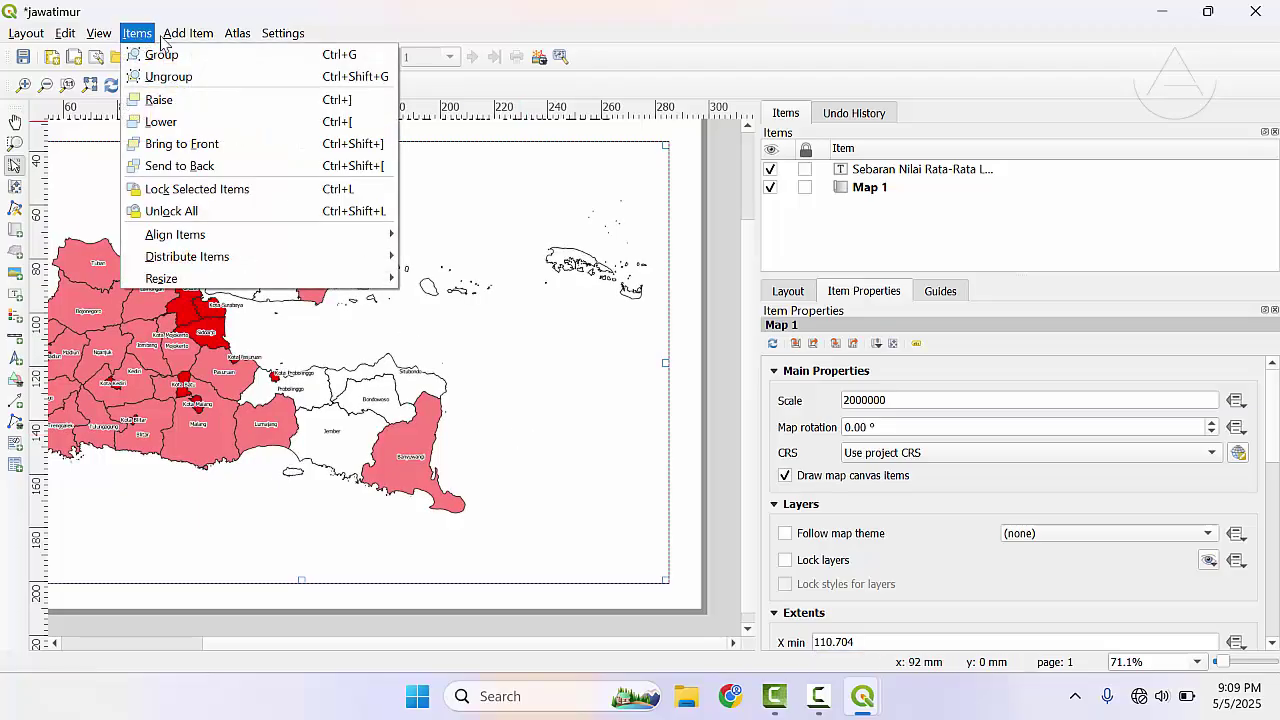
{"action": "left_click", "coordinate": [219, 143]}
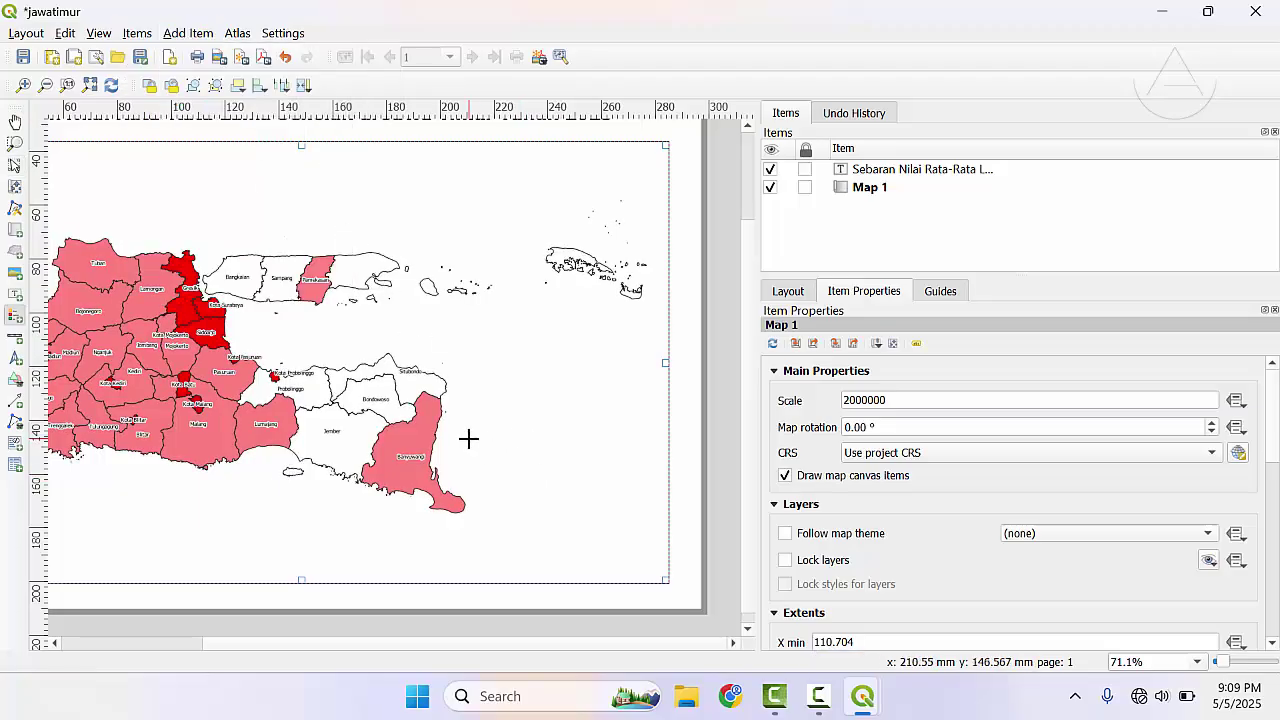
{"action": "left_click_drag", "start_coordinate": [468, 438], "coordinate": [657, 525]}
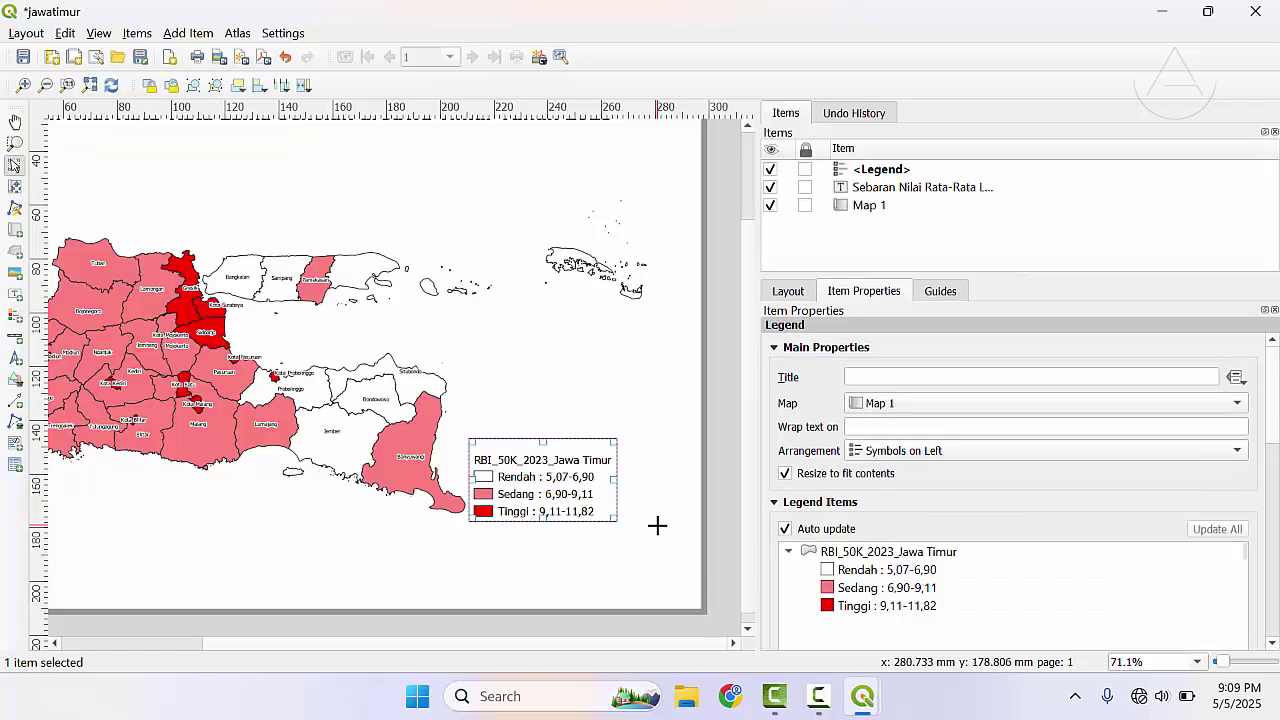
{"action": "left_click_drag", "start_coordinate": [587, 495], "coordinate": [611, 495]}
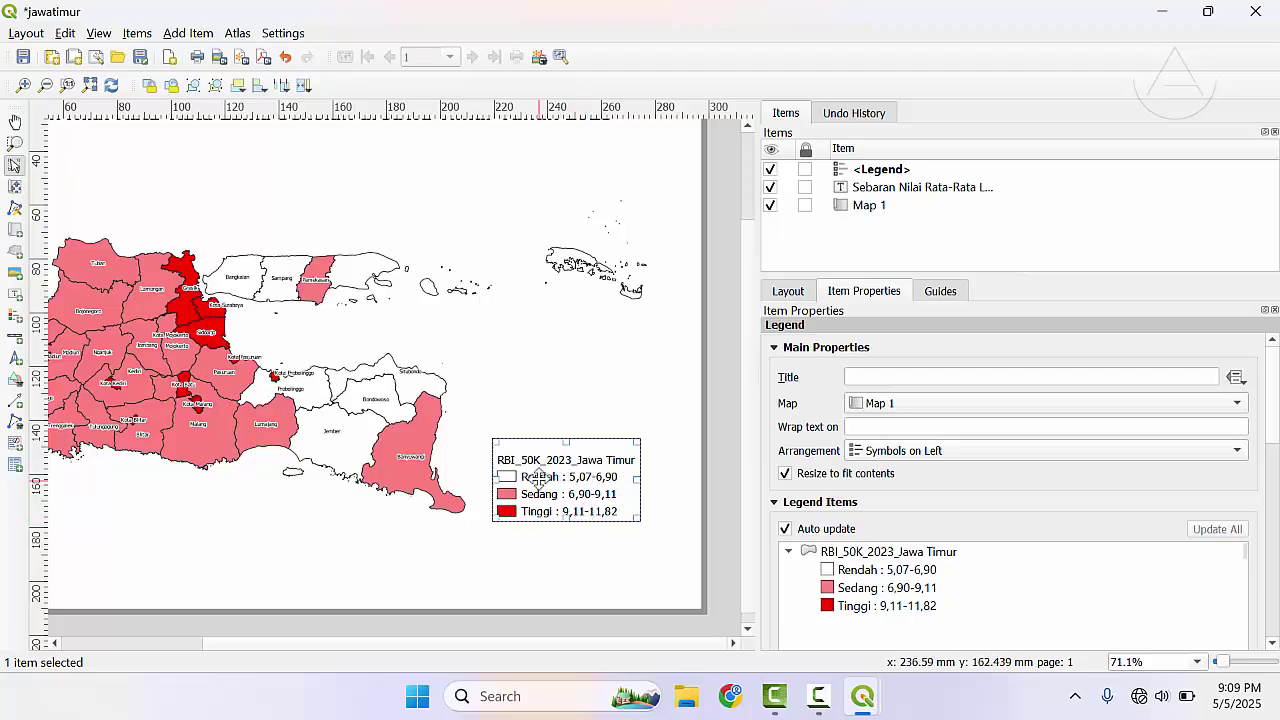
{"action": "left_click", "coordinate": [686, 471]}
{"action": "left_click", "coordinate": [584, 481]}
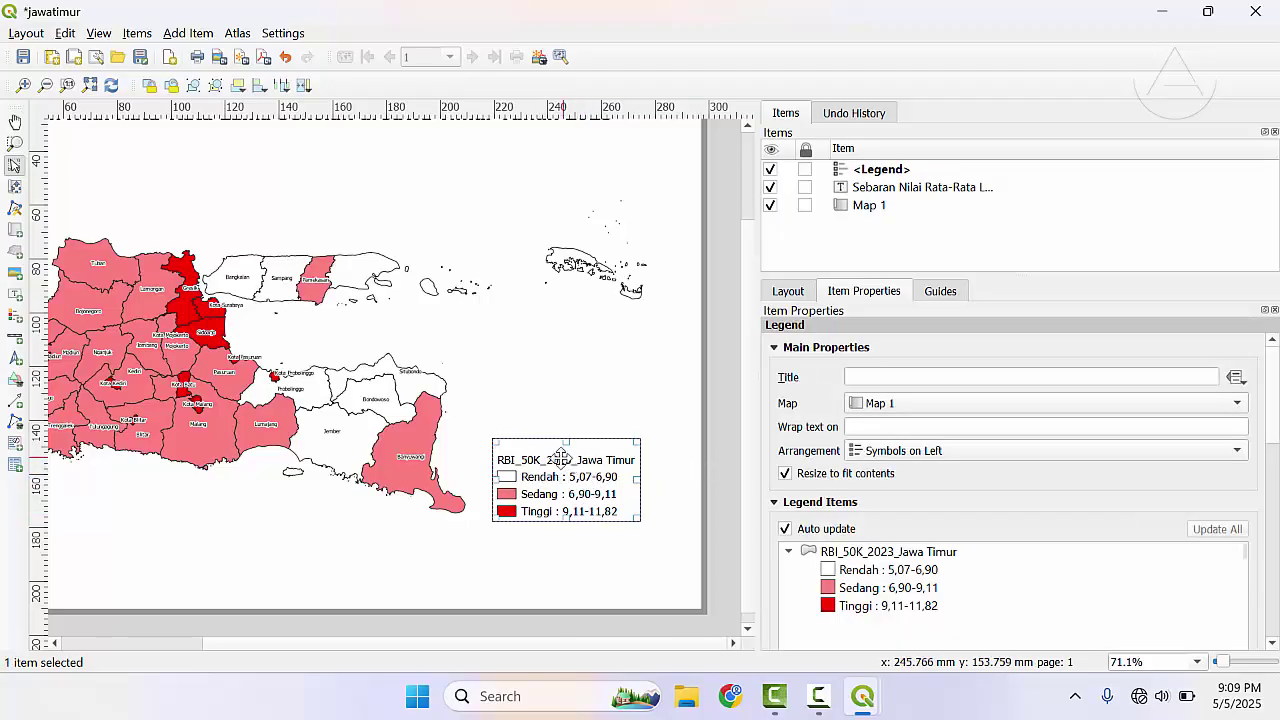
- Rename the legend's RBI_50K_2023_Jawa Timur heading to "Rata-Rata Lama Sekolah (tahun)" and check it on the page
{"action": "double_click", "coordinate": [938, 553]}
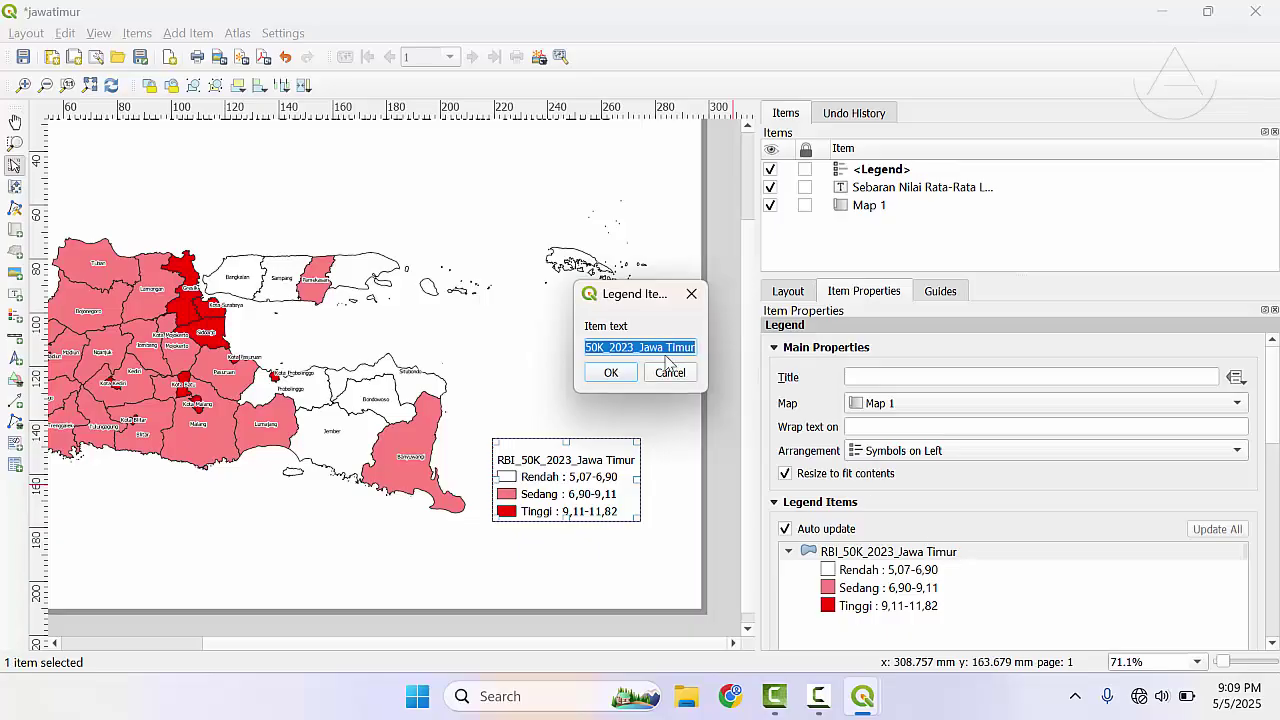
{"action": "type", "text": "Rata"}
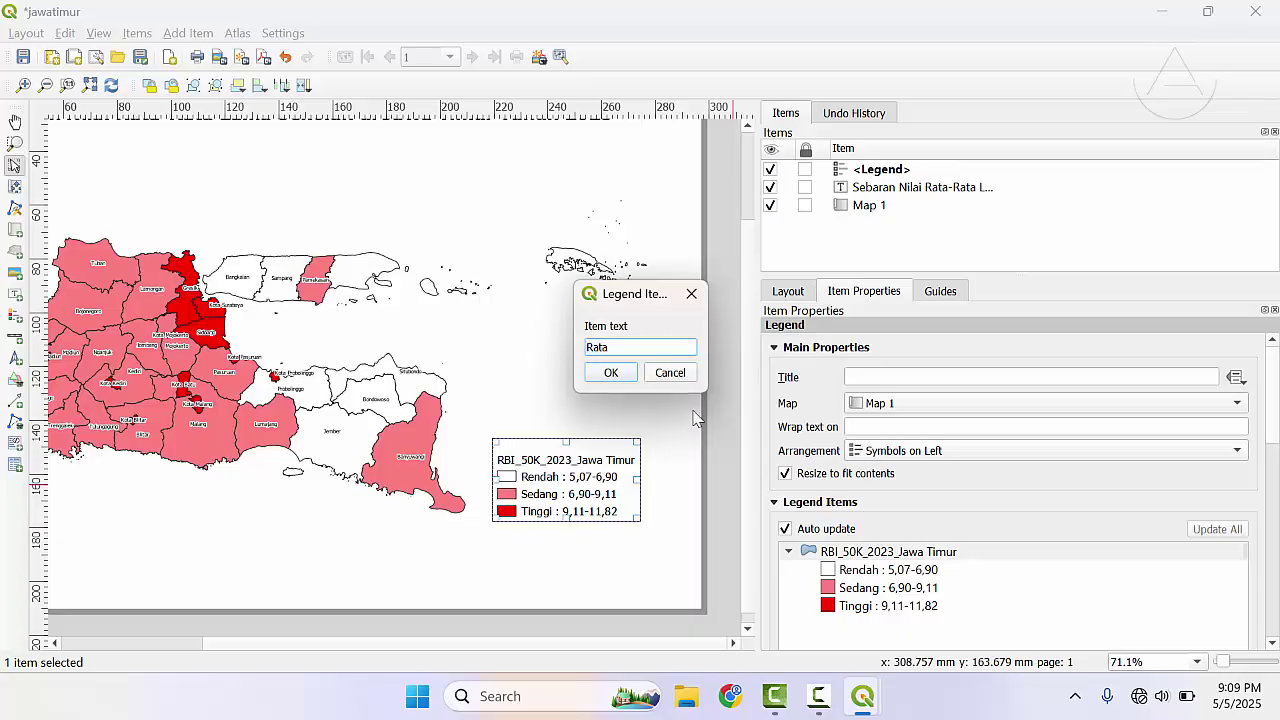
{"action": "type", "text": "-Rata Lama Sekolah (tahun)"}
{"action": "key", "text": "Return"}
{"action": "scroll", "coordinate": [460, 363], "scroll_direction": "down", "scroll_amount": 1}
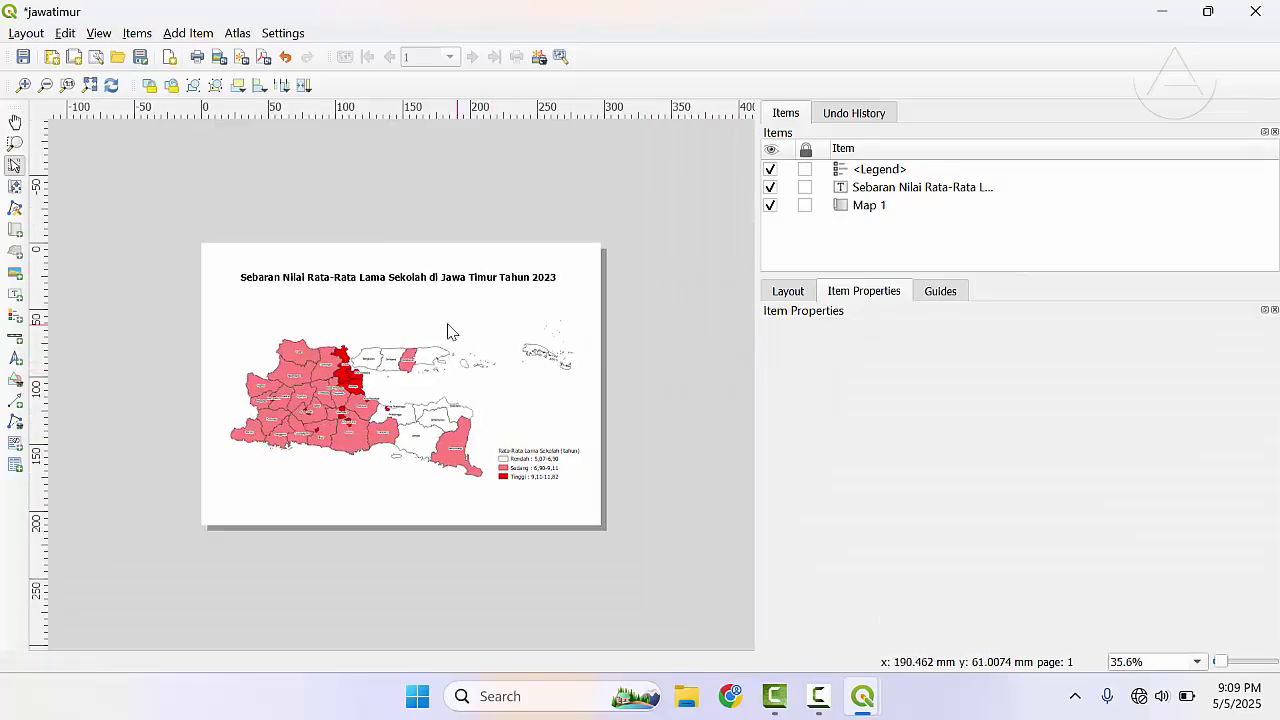
{"action": "scroll", "coordinate": [400, 351], "scroll_direction": "up", "scroll_amount": 1}
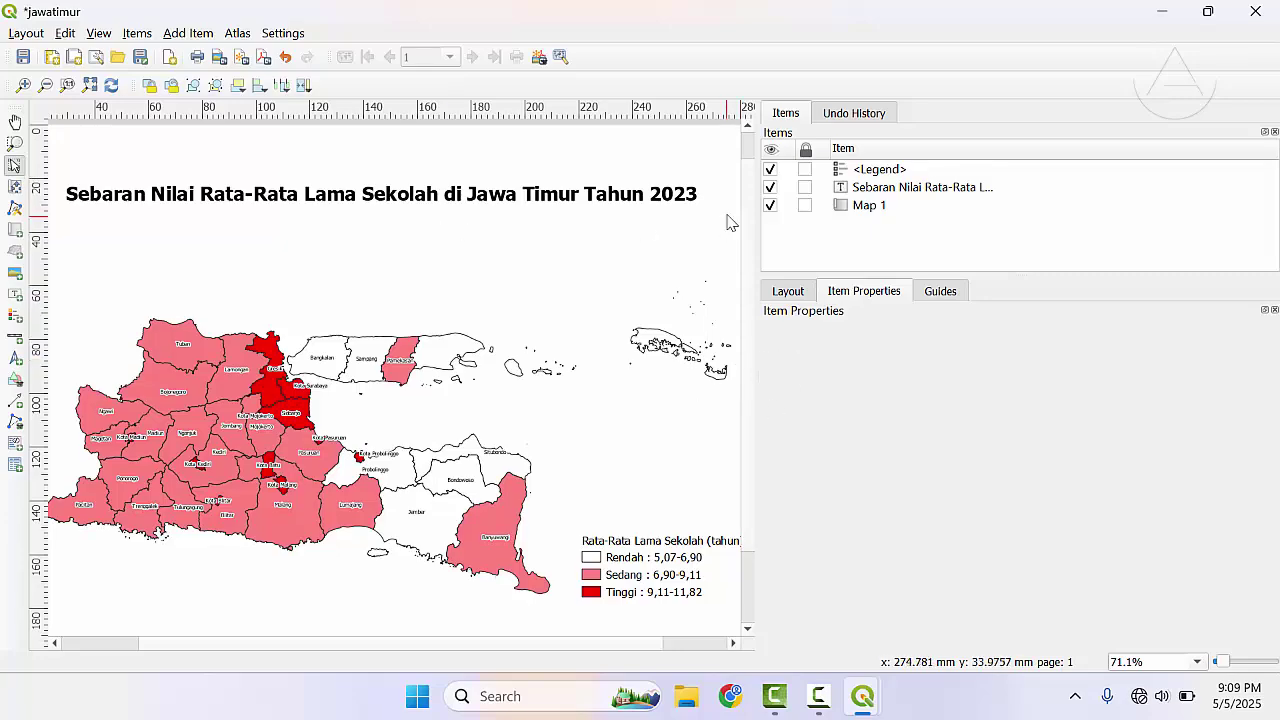
- Widen the layout canvas area and export the layout as the PNG image jawatimur in the Music folder at 300 dpi
{"action": "left_click_drag", "start_coordinate": [767, 186], "coordinate": [955, 270]}
{"action": "scroll", "coordinate": [948, 285], "scroll_direction": "down", "scroll_amount": 3}
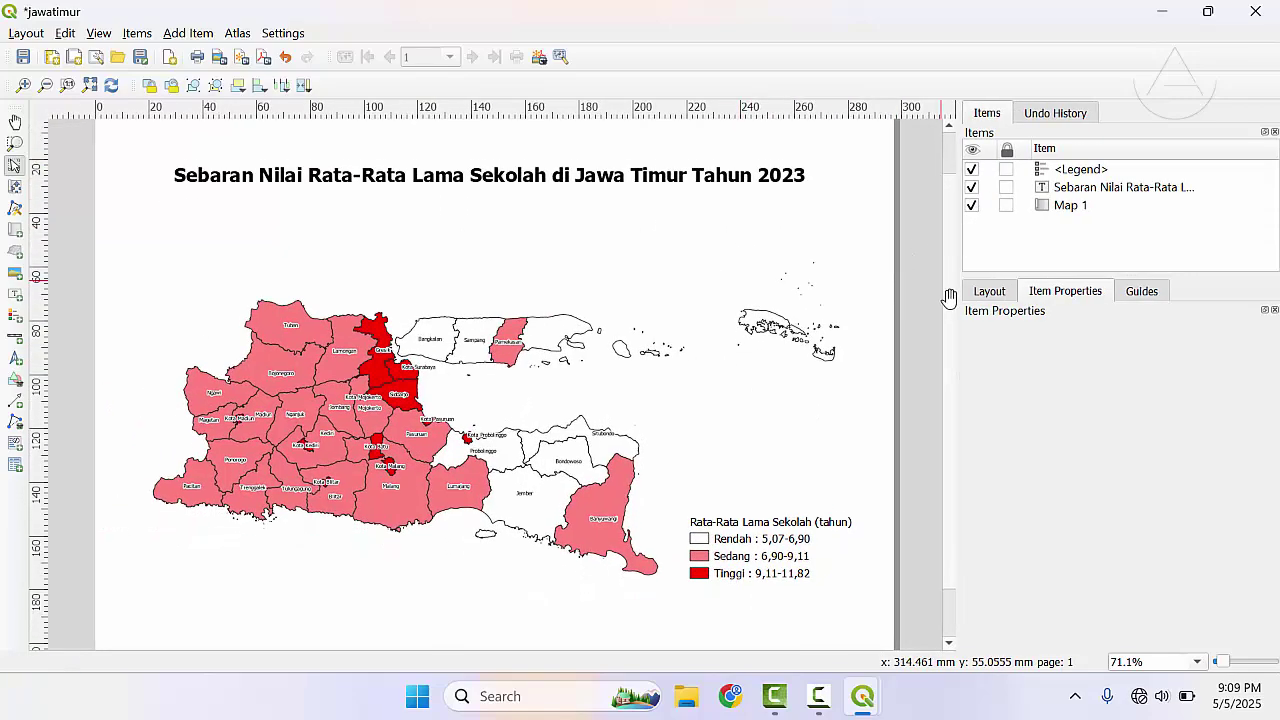
{"action": "left_click", "coordinate": [40, 34]}
{"action": "mouse_move", "coordinate": [78, 38]}
{"action": "mouse_move", "coordinate": [27, 37]}
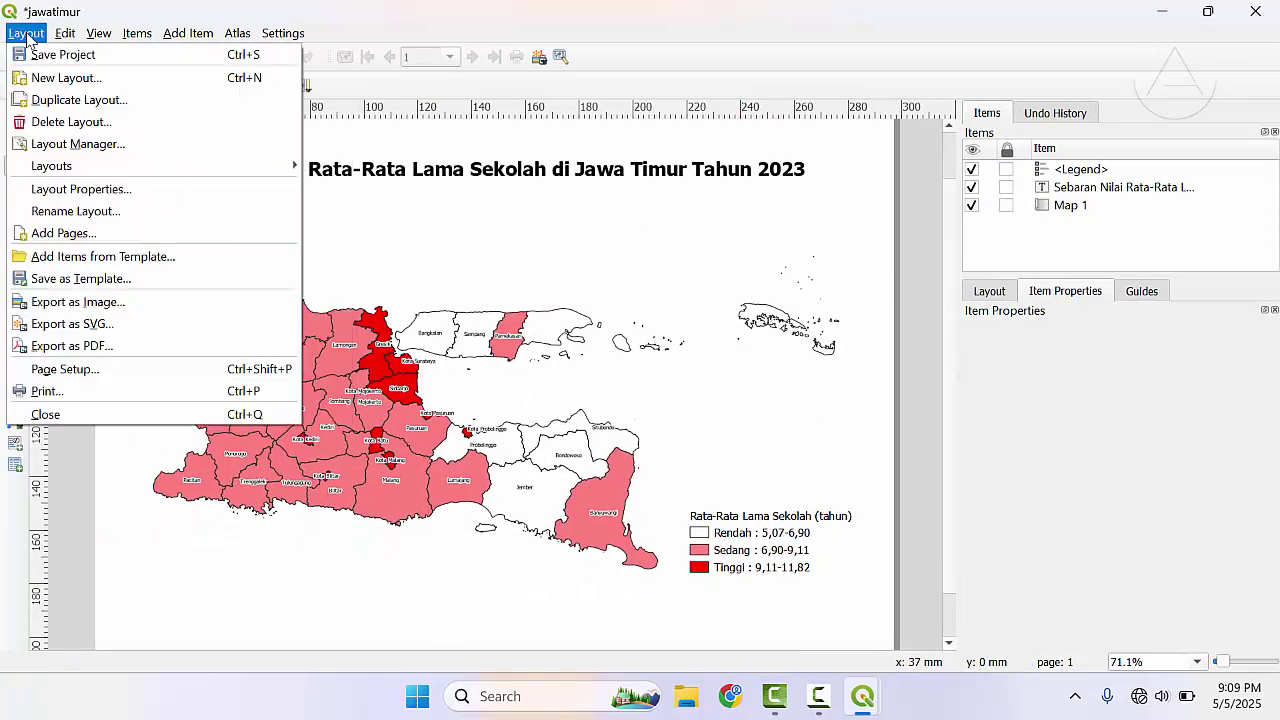
{"action": "left_click", "coordinate": [81, 306]}
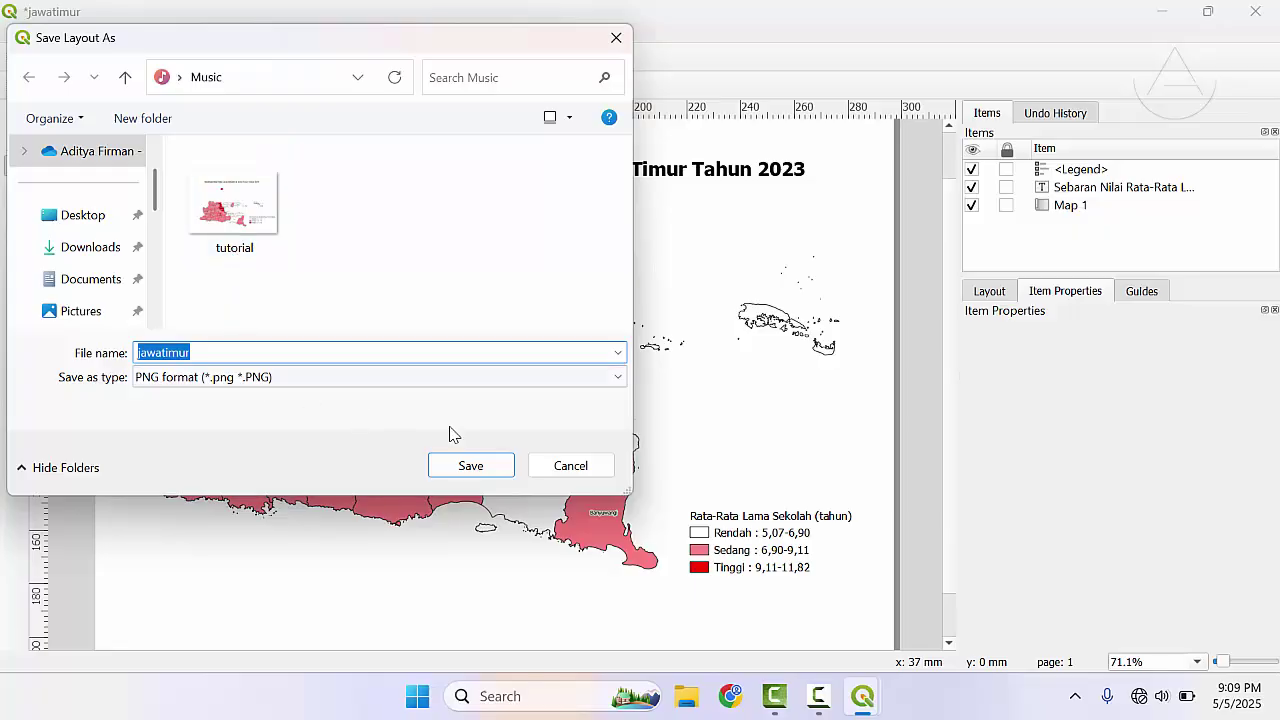
{"action": "left_click", "coordinate": [467, 464]}
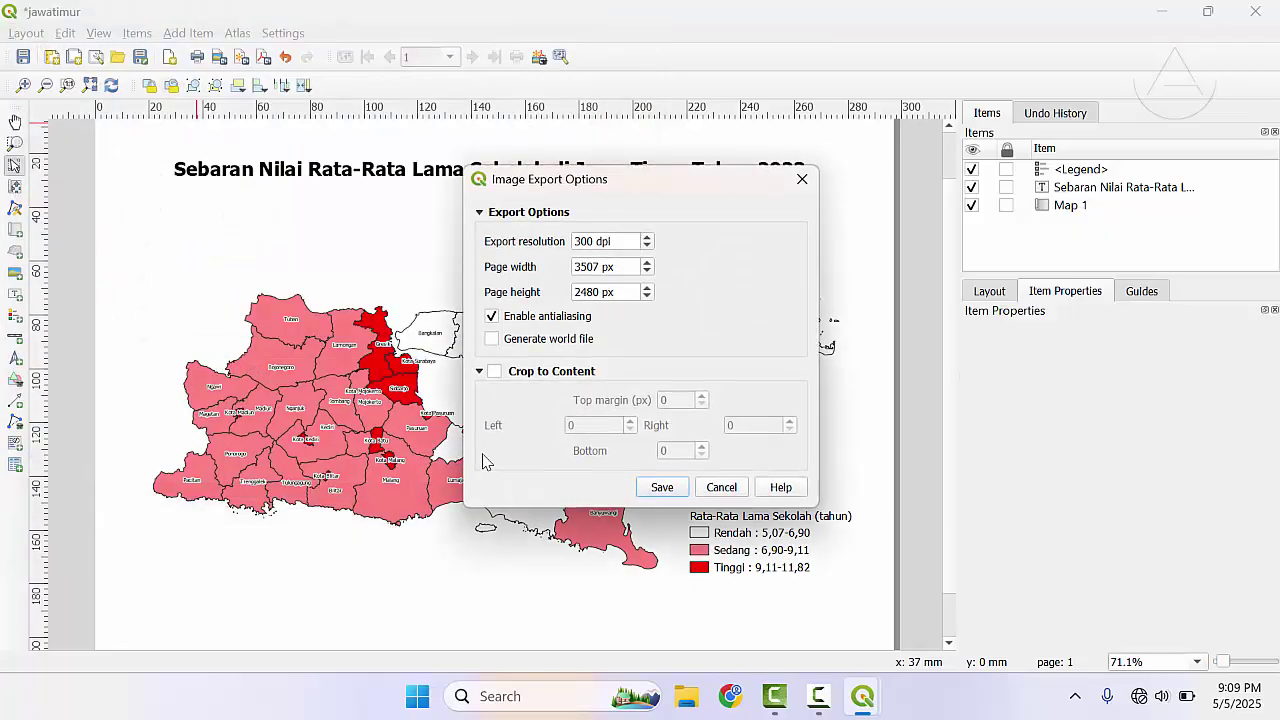
{"action": "left_click", "coordinate": [662, 488]}
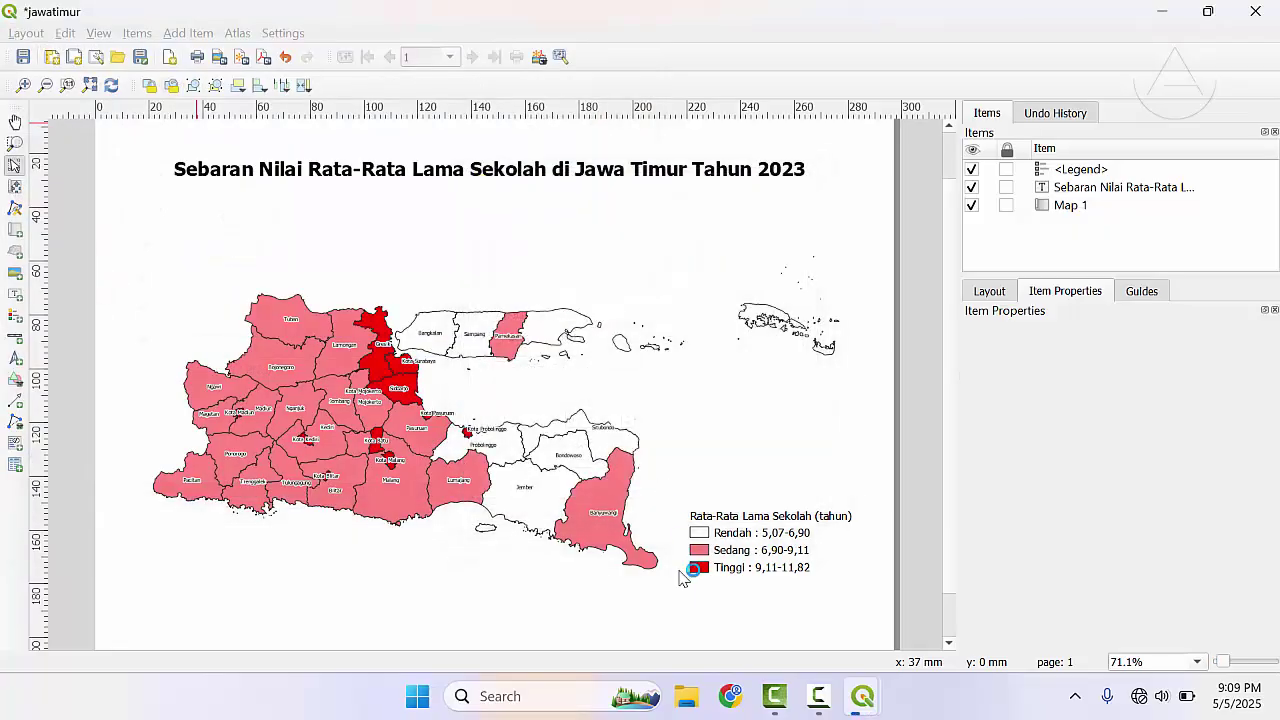
- Switch to File Explorer, open jawatimur.png from the Music folder and examine the exported map's title, labels and legend enlarged
{"action": "left_click", "coordinate": [683, 699]}
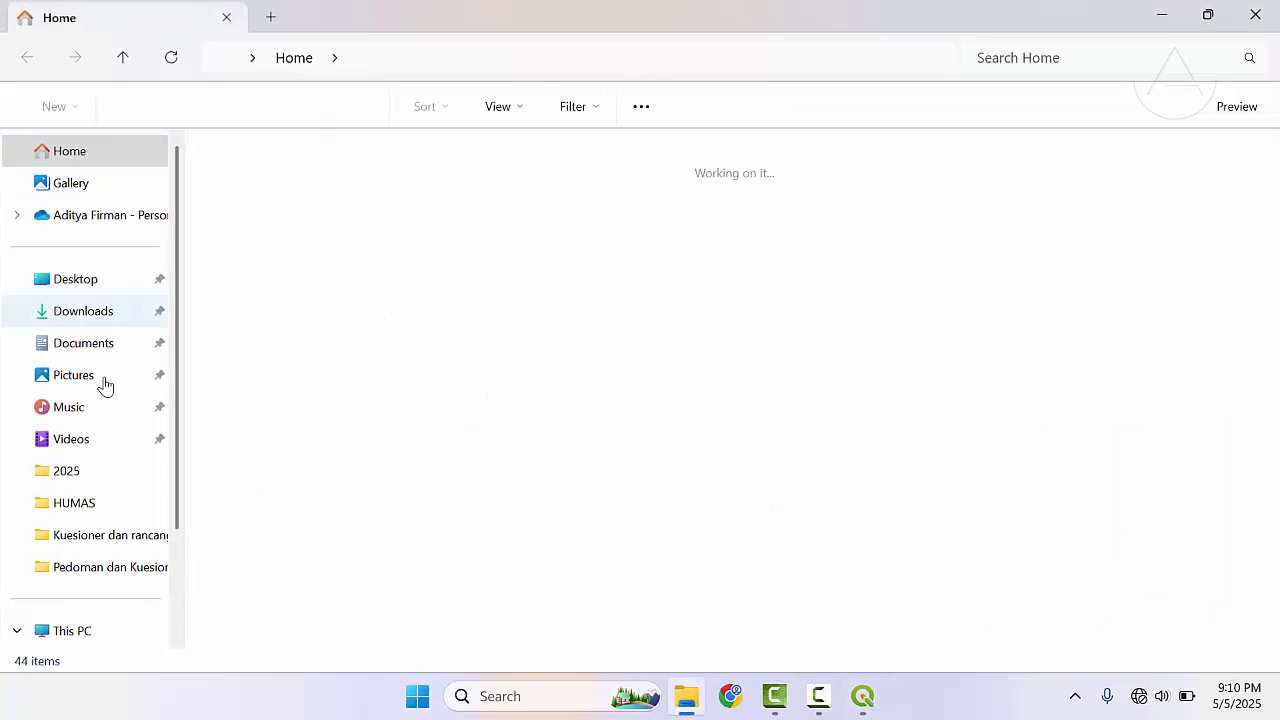
{"action": "left_click", "coordinate": [112, 405]}
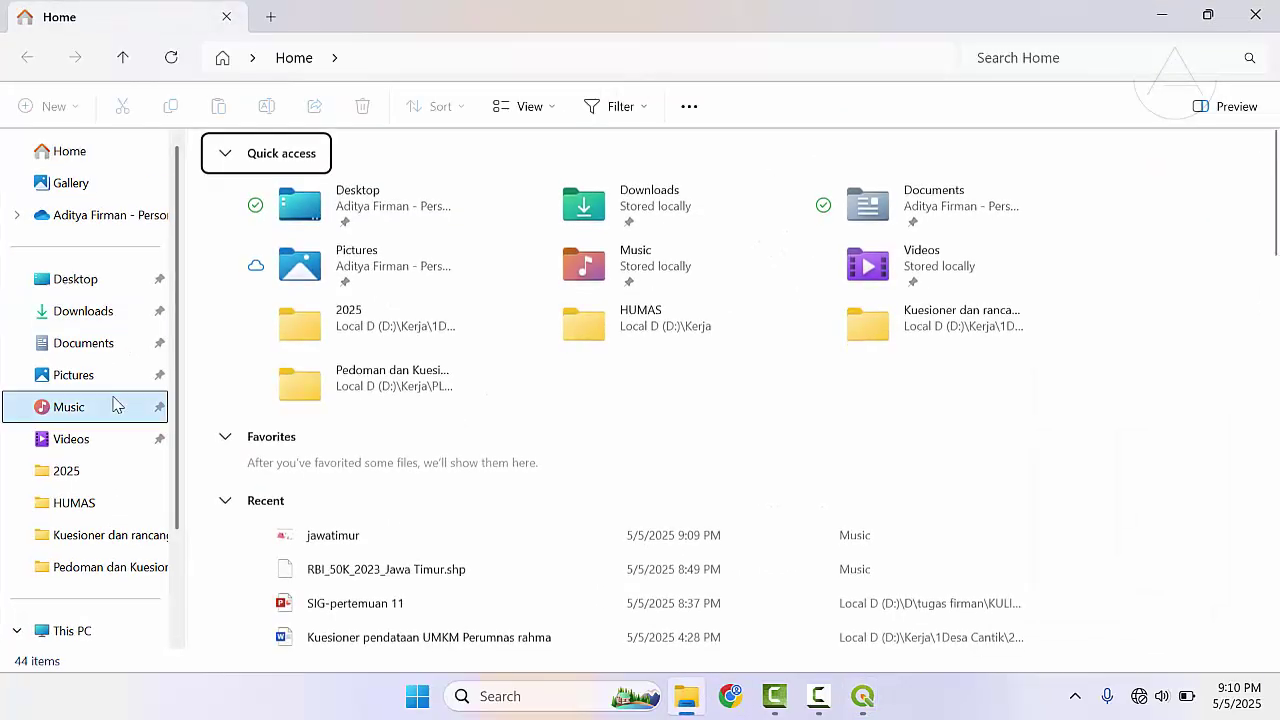
{"action": "left_click", "coordinate": [280, 185]}
{"action": "double_click", "coordinate": [280, 185]}
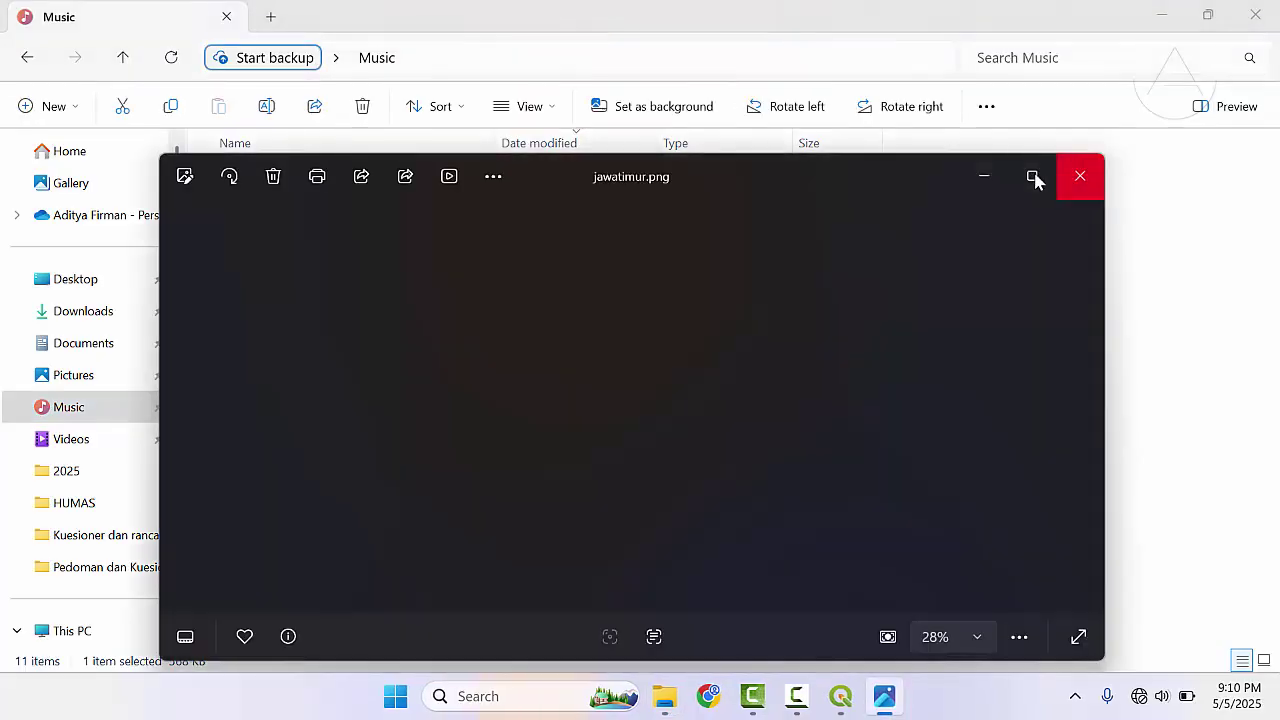
{"action": "left_click", "coordinate": [1034, 177]}
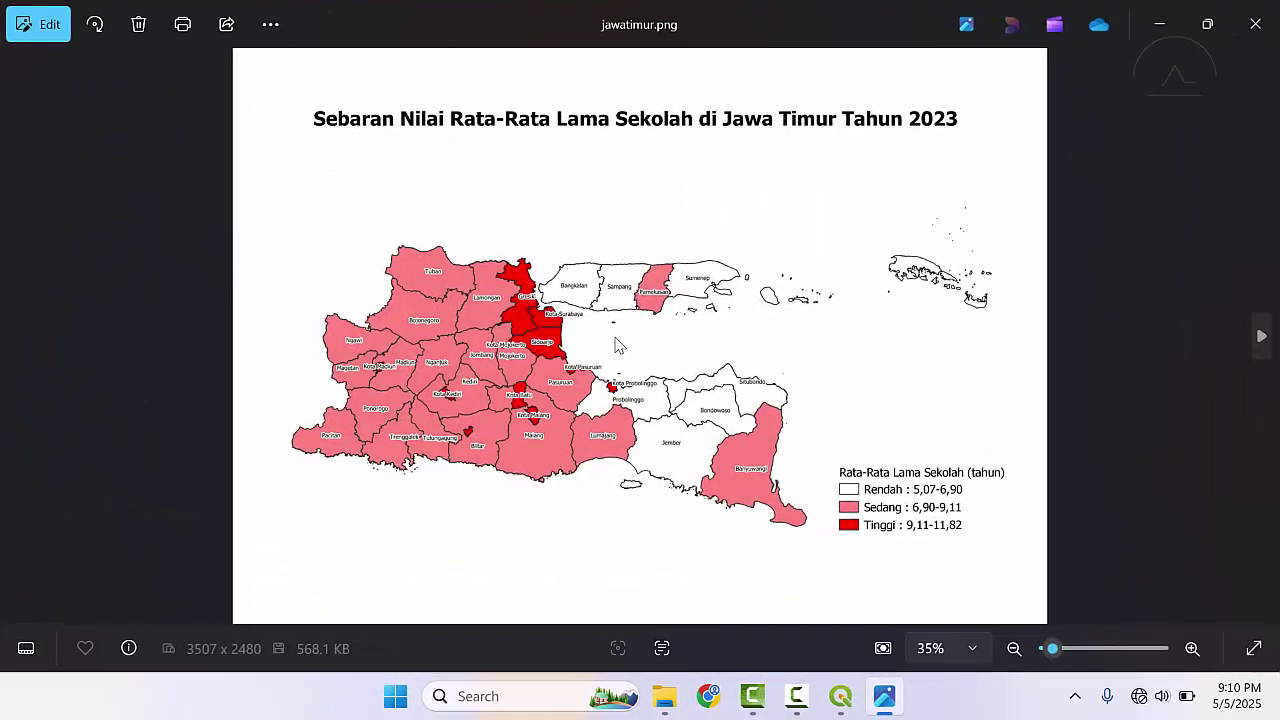
{"action": "scroll", "coordinate": [615, 345], "scroll_direction": "up", "scroll_amount": 3}
{"action": "scroll", "coordinate": [615, 345], "scroll_direction": "down", "scroll_amount": 3}
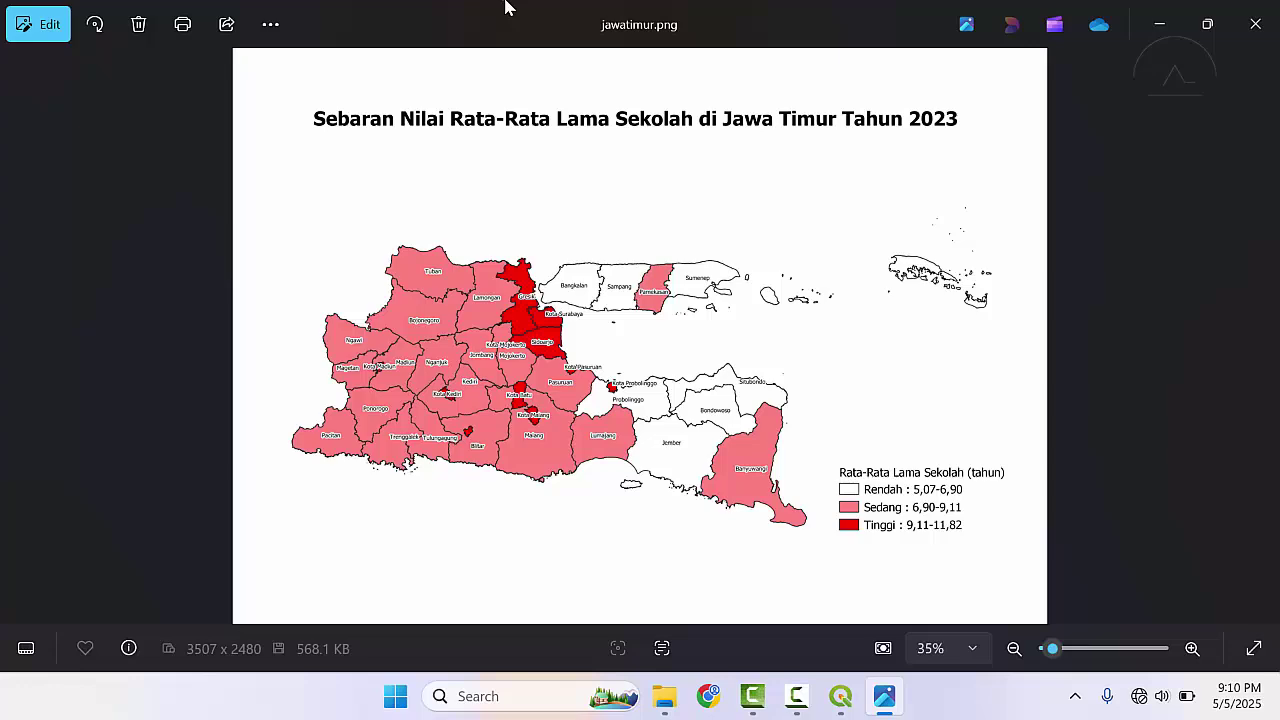
{"action": "double_click", "coordinate": [535, 10]}
{"action": "double_click", "coordinate": [528, 9]}
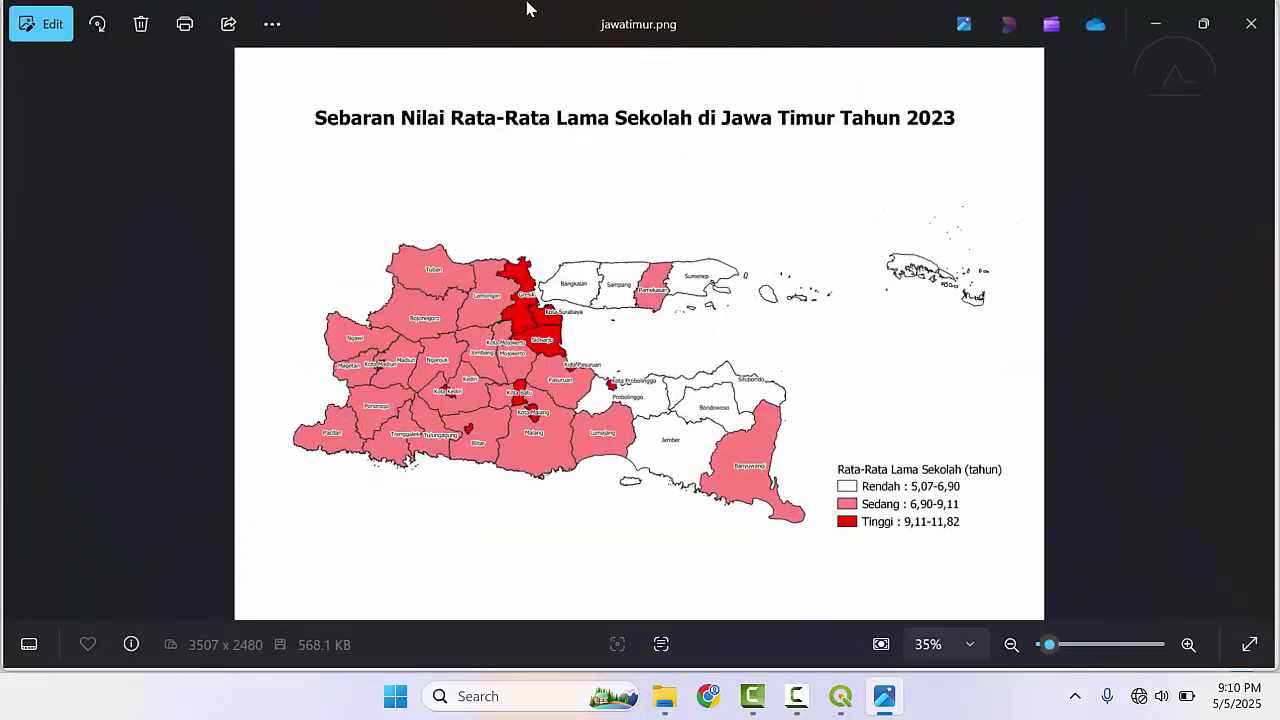